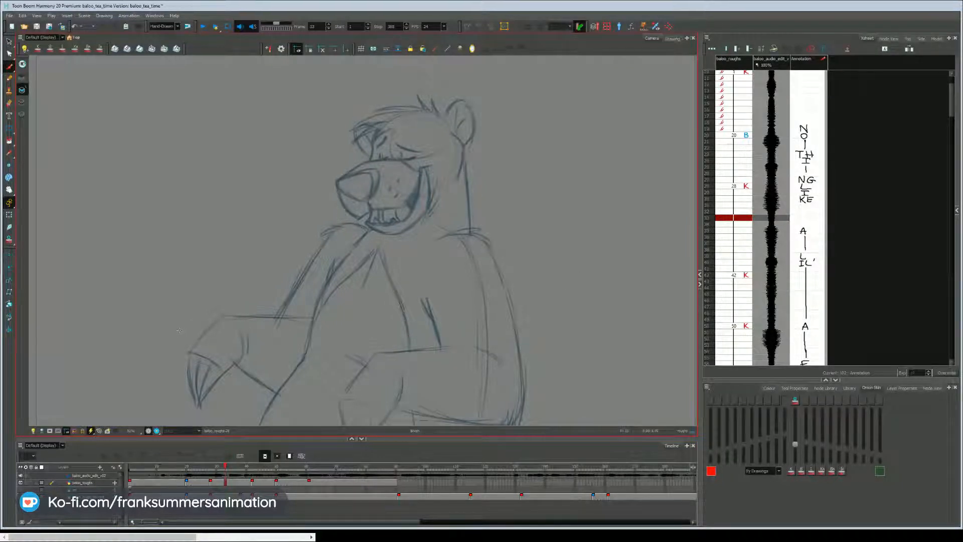
Step: Move to frame 4 near the start of the shot, hide the baloo_roughs layer and show the rough thumbnails layer
{"action": "left_click", "coordinate": [91, 519]}
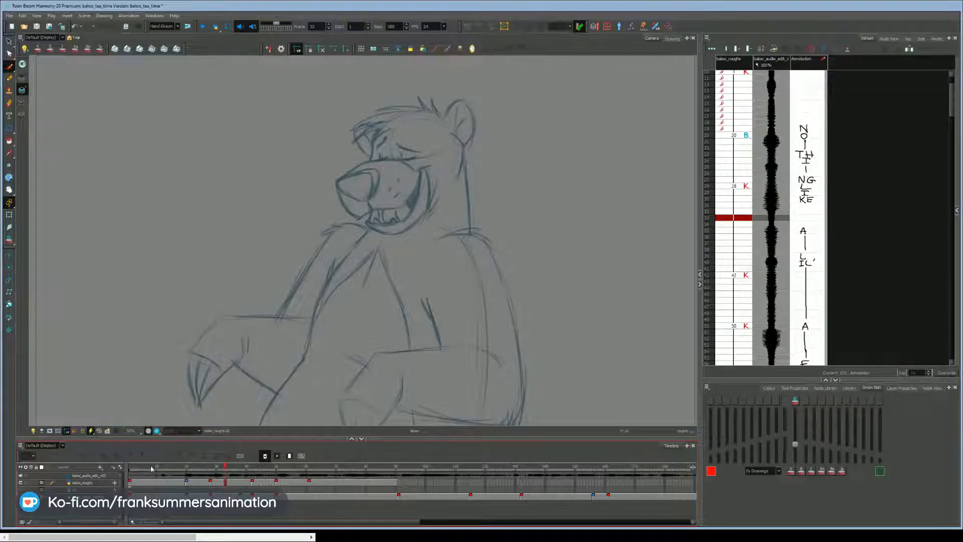
{"action": "left_click", "coordinate": [146, 466]}
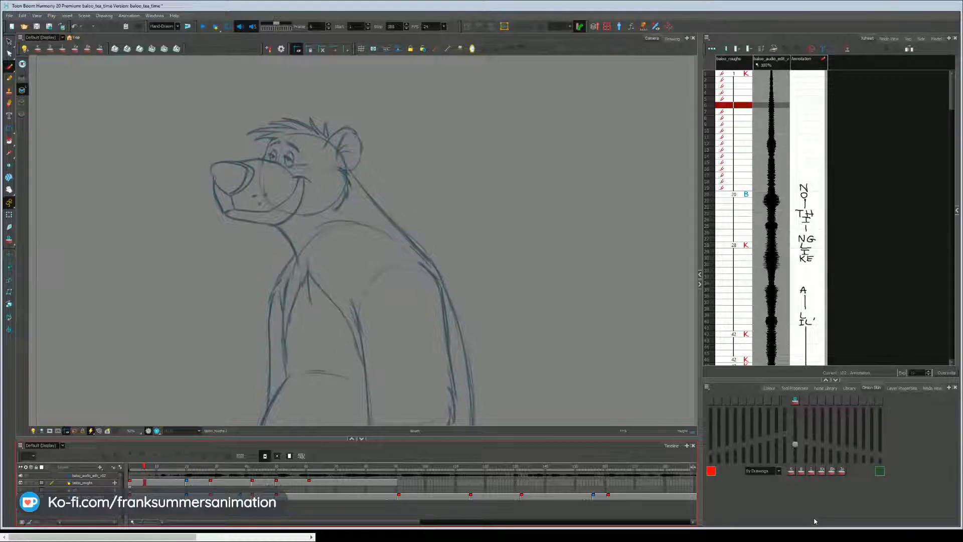
{"action": "left_click", "coordinate": [139, 467]}
{"action": "left_click_drag", "start_coordinate": [128, 361], "coordinate": [125, 358]}
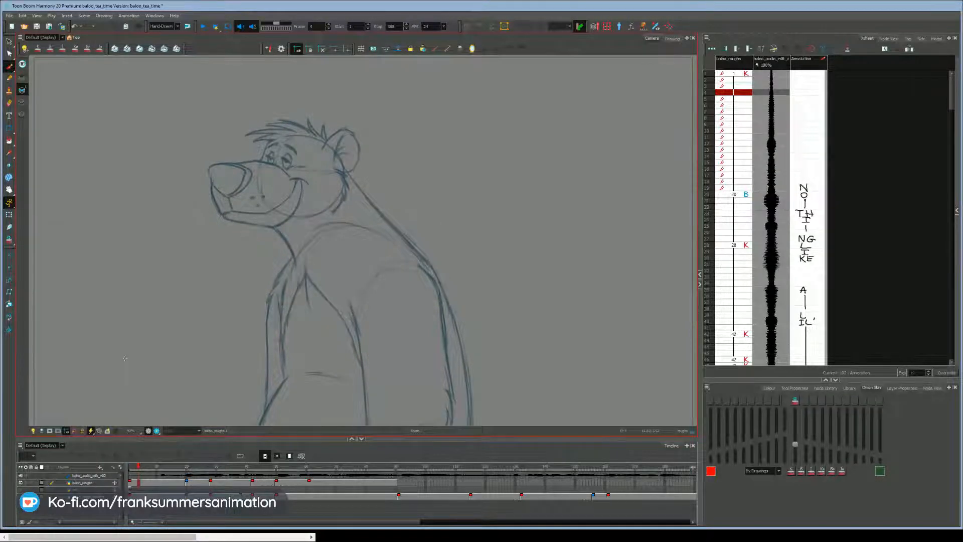
{"action": "left_click", "coordinate": [20, 482]}
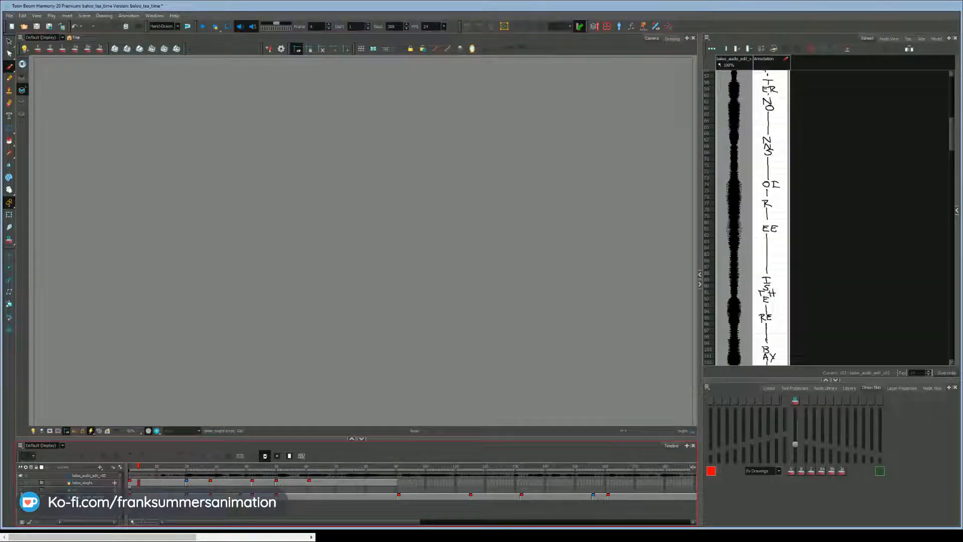
{"action": "left_click", "coordinate": [20, 482]}
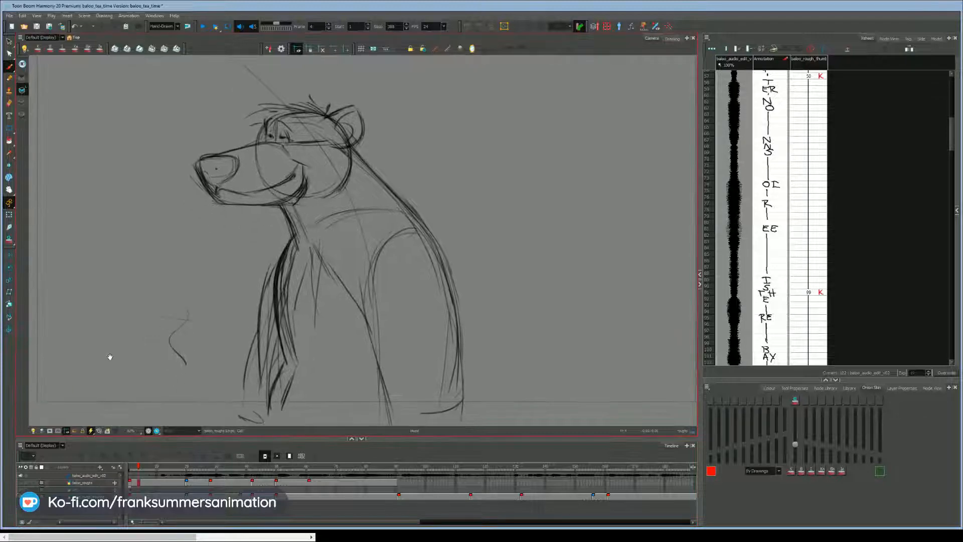
Step: Fit the whole camera frame in view and play the thumbnail animation with audio from the start of the timeline
{"action": "key", "text": "ctrl+space"}
{"action": "left_click_drag", "start_coordinate": [134, 359], "coordinate": [121, 370]}
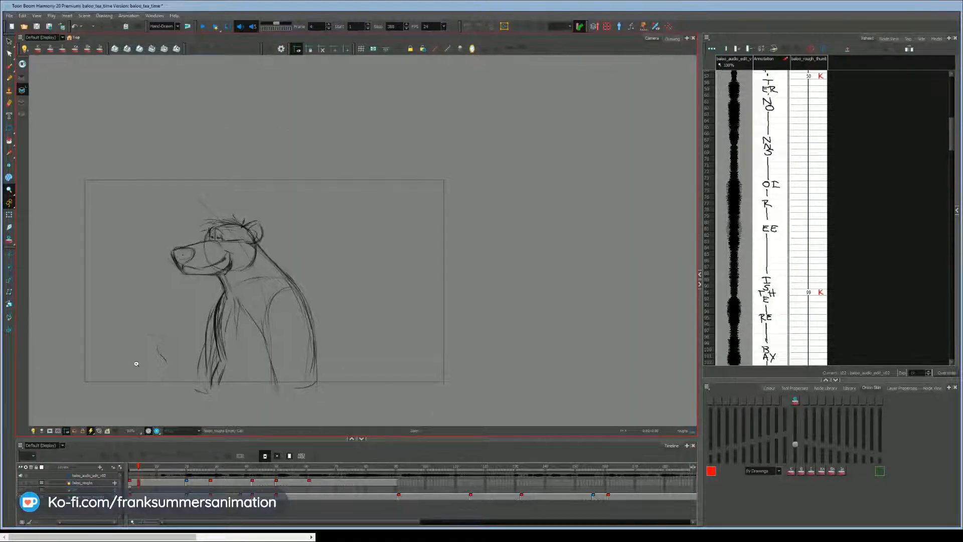
{"action": "left_click_drag", "start_coordinate": [137, 469], "coordinate": [130, 465]}
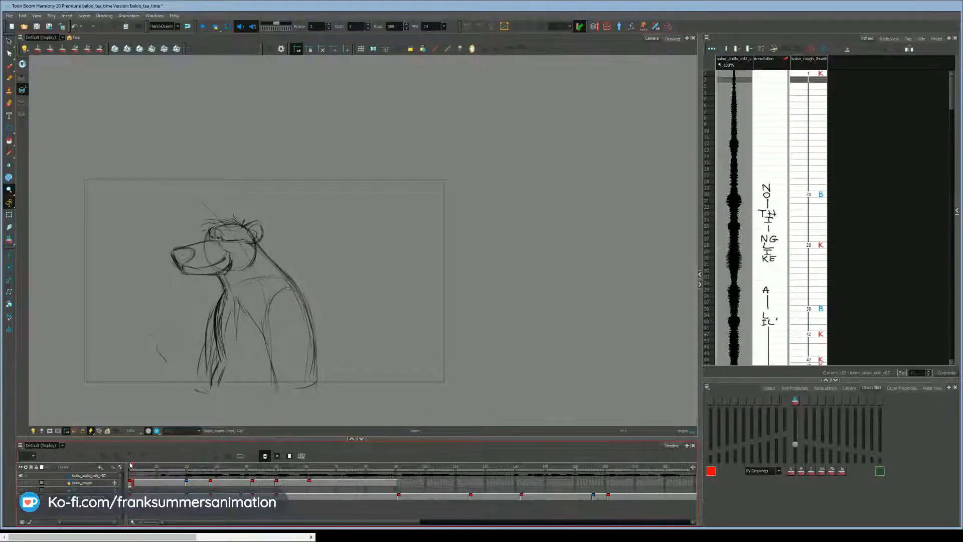
{"action": "key", "text": "Return"}
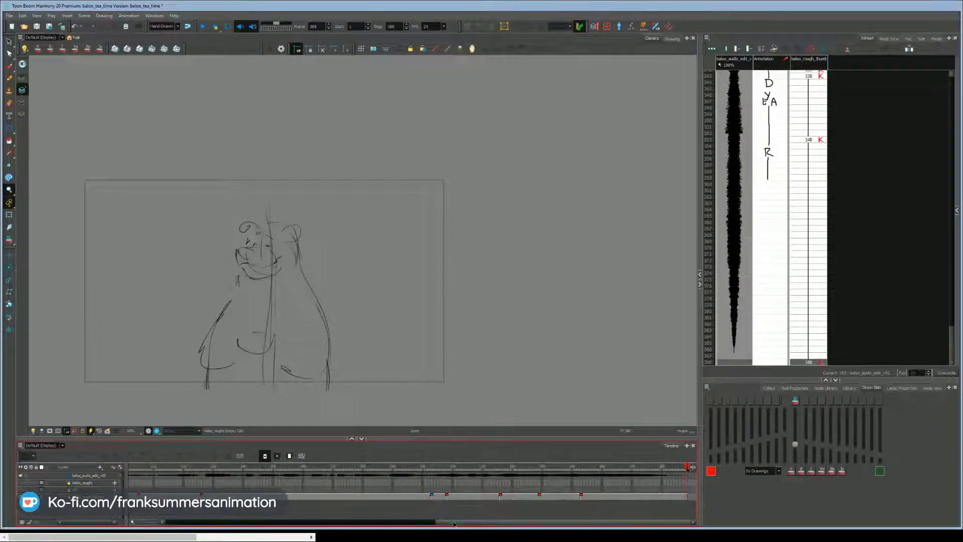
Step: Scrub back through the thumbnail animation and return to frame 2
{"action": "left_click_drag", "start_coordinate": [444, 523], "coordinate": [369, 522]}
{"action": "left_click", "coordinate": [320, 468]}
{"action": "left_click_drag", "start_coordinate": [320, 468], "coordinate": [278, 468]}
{"action": "left_click_drag", "start_coordinate": [377, 522], "coordinate": [177, 522]}
{"action": "left_click", "coordinate": [133, 467]}
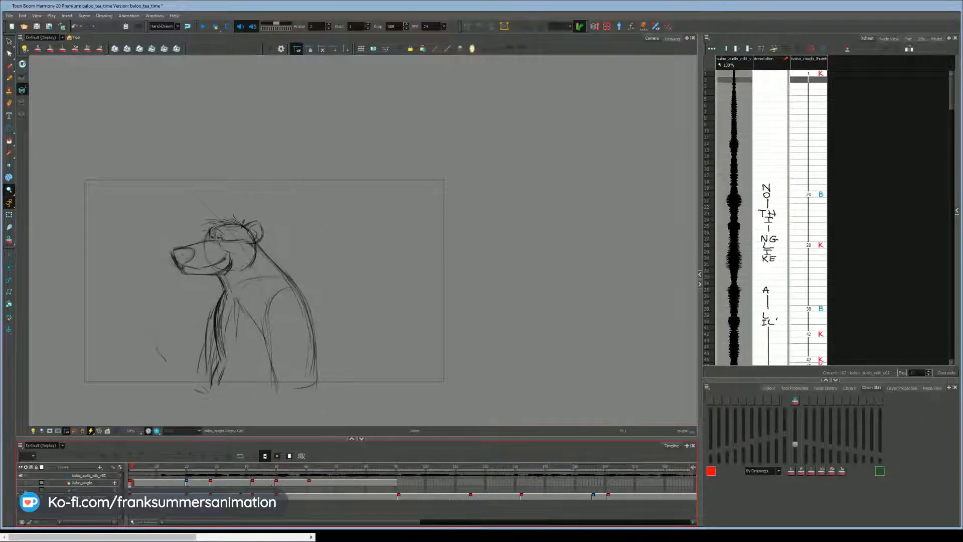
Step: Show the baloo_roughs layer again and hide the rough thumbnails layer
{"action": "left_click", "coordinate": [21, 483]}
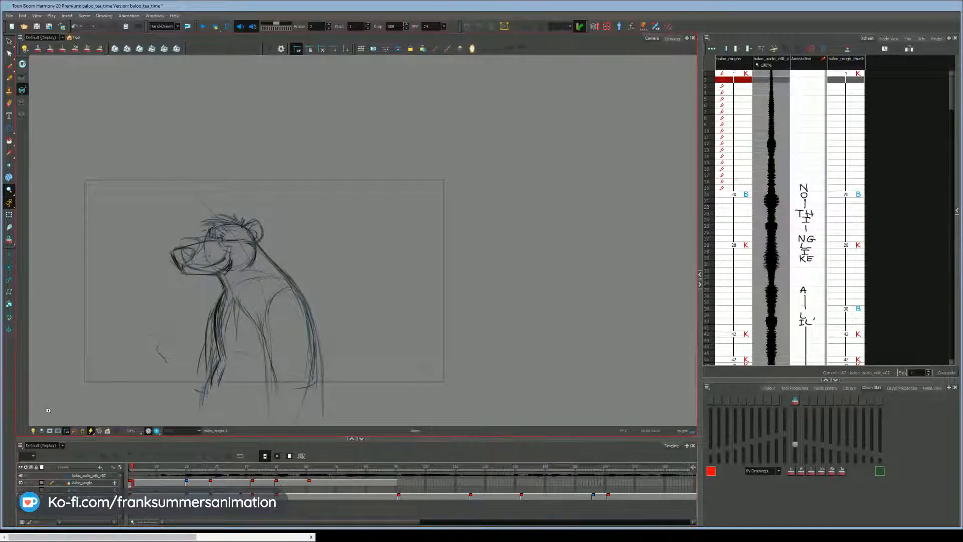
{"action": "left_click", "coordinate": [20, 497]}
{"action": "left_click_drag", "start_coordinate": [126, 362], "coordinate": [163, 351]}
Step: Play the rough animation from frame 1 with the camera frame enlarged
{"action": "left_click", "coordinate": [129, 468]}
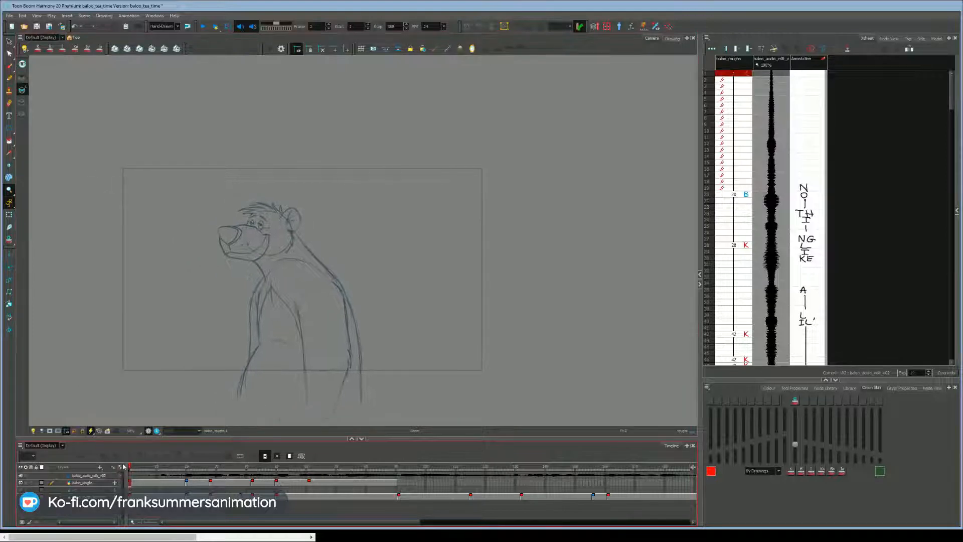
{"action": "left_click", "coordinate": [200, 326]}
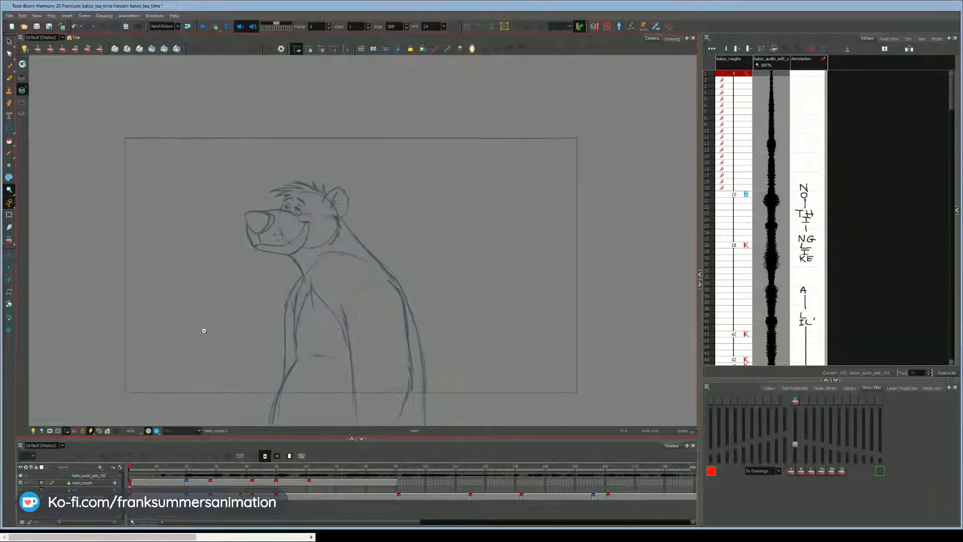
{"action": "key", "text": "Return"}
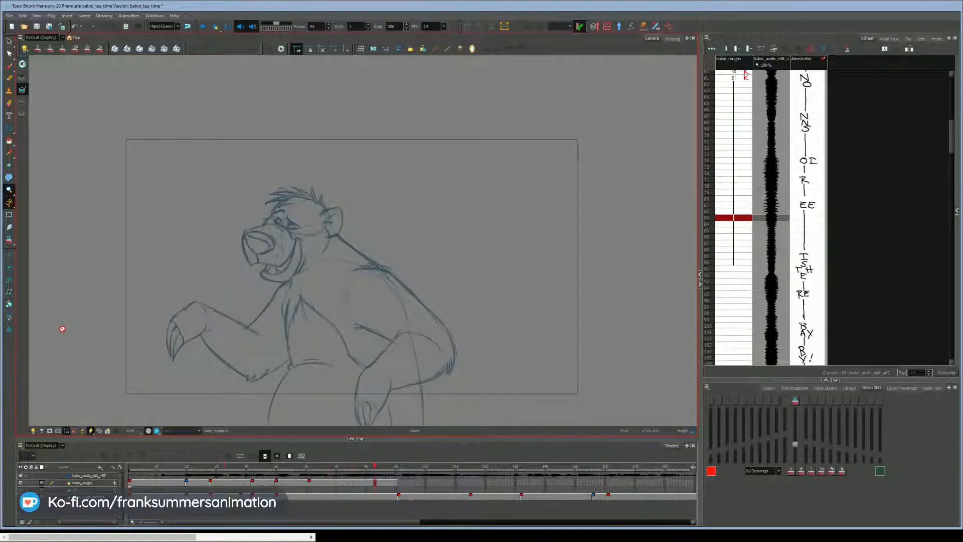
Step: Compare the rough key drawings at frames 50, 42 and 28, ending on frame 42
{"action": "left_click", "coordinate": [201, 456]}
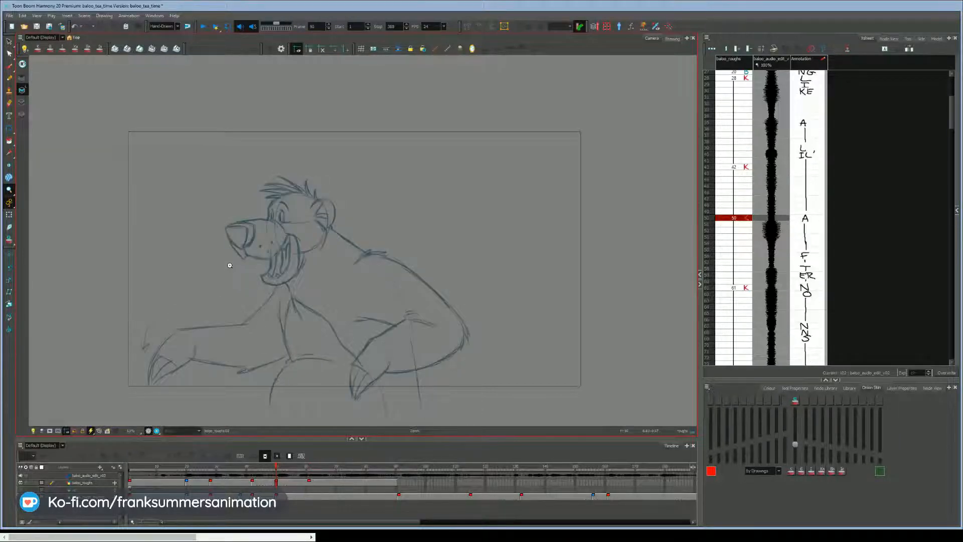
{"action": "key", "text": "f"}
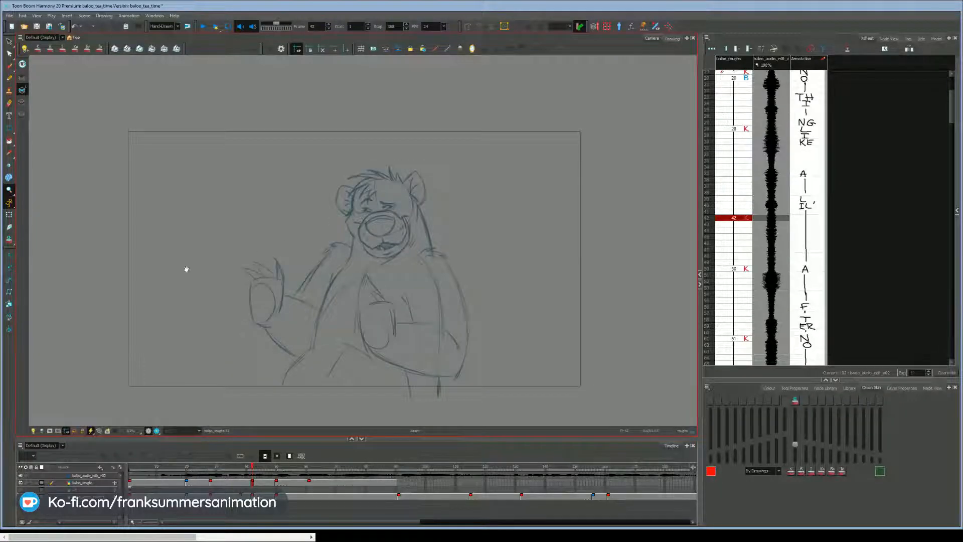
{"action": "key", "text": "f"}
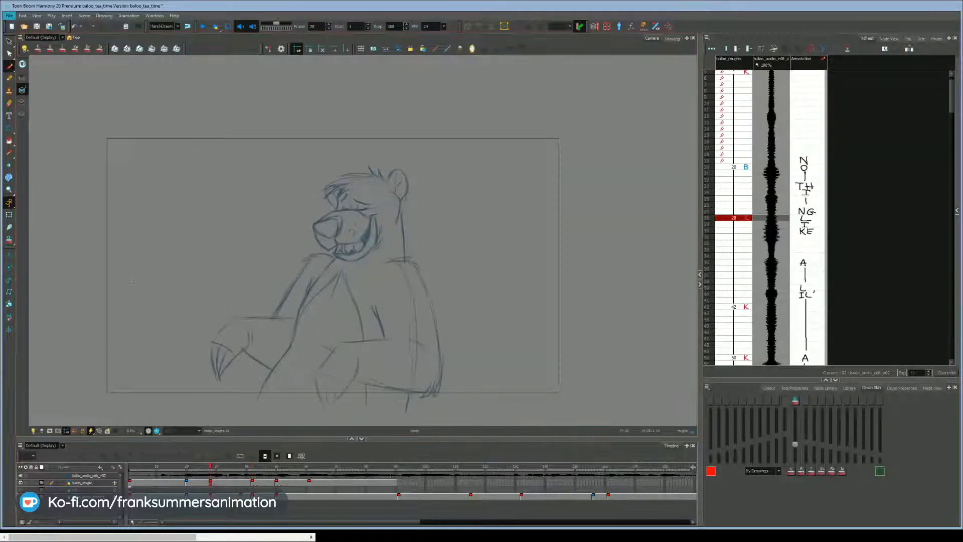
{"action": "key", "text": "g"}
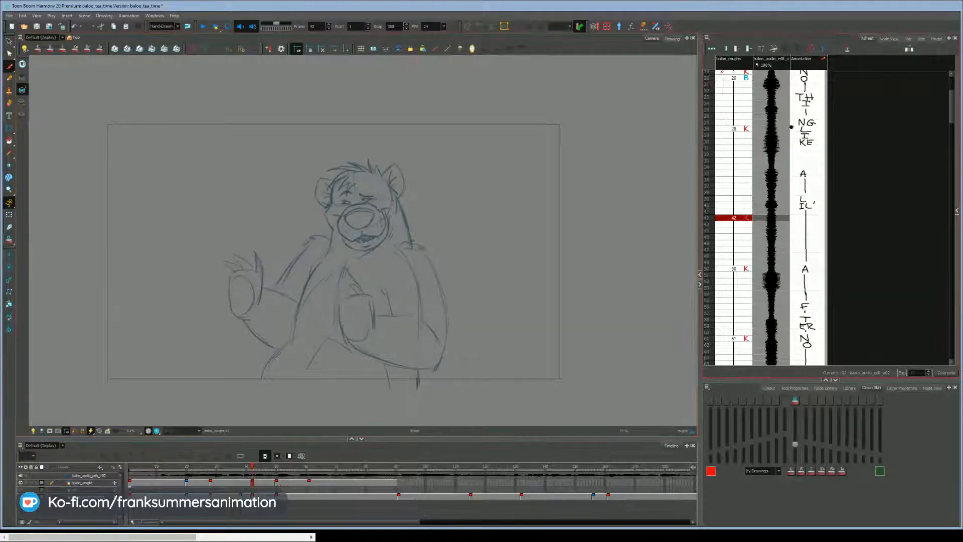
Step: Examine the phonetic dialogue annotations against the audio waveform and the key drawings in the exposure sheet
{"action": "scroll", "coordinate": [797, 180], "scroll_direction": "up", "scroll_amount": 3}
{"action": "scroll", "coordinate": [814, 167], "scroll_direction": "down", "scroll_amount": 7}
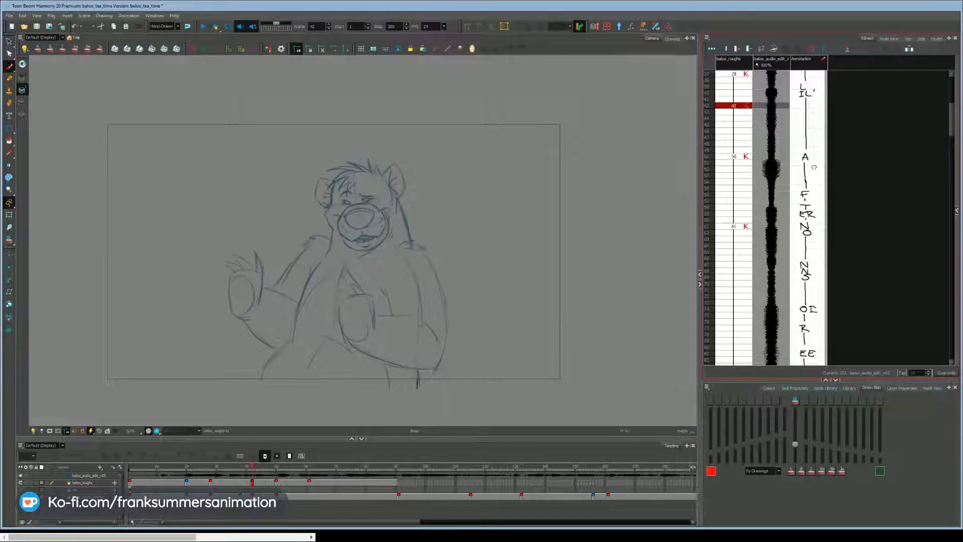
{"action": "left_click_drag", "start_coordinate": [771, 139], "coordinate": [777, 295]}
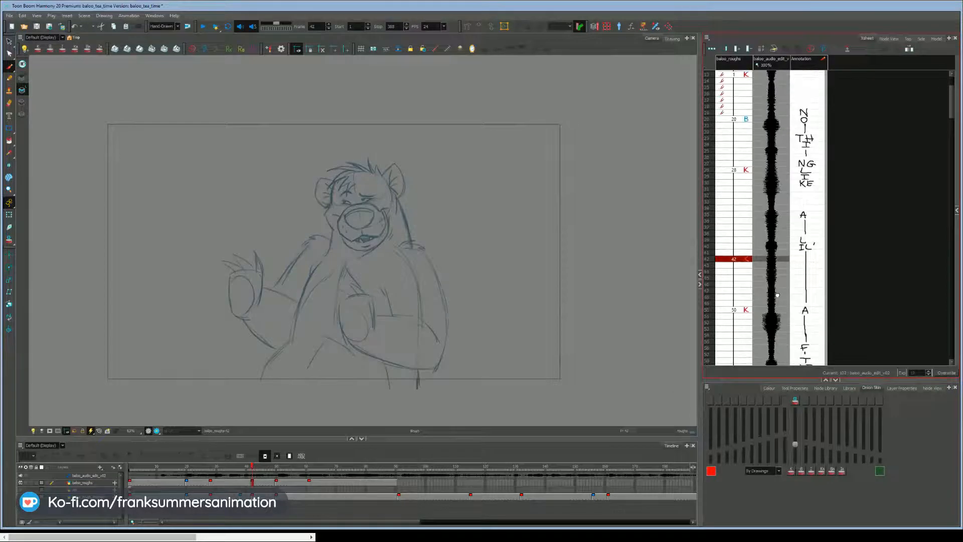
{"action": "left_click_drag", "start_coordinate": [239, 342], "coordinate": [217, 350]}
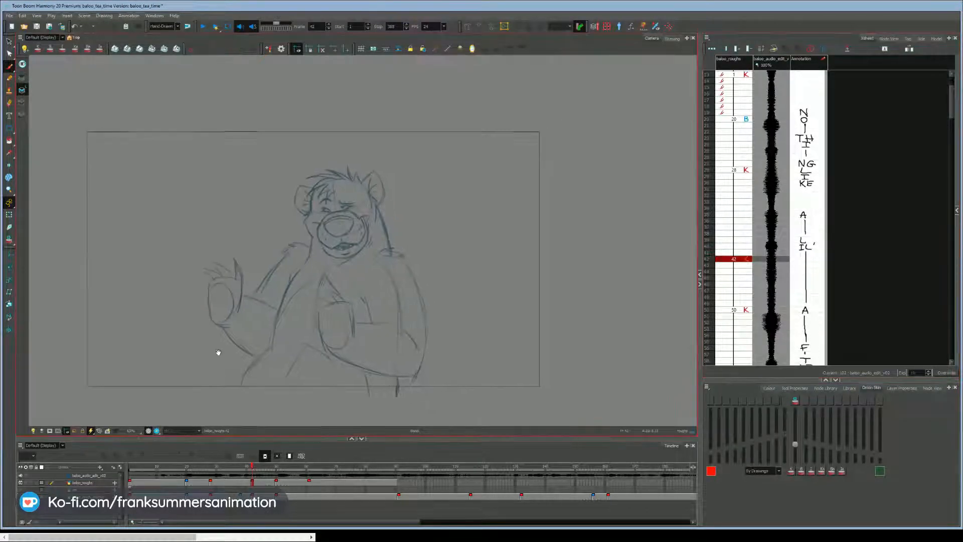
{"action": "left_click_drag", "start_coordinate": [795, 266], "coordinate": [794, 297]}
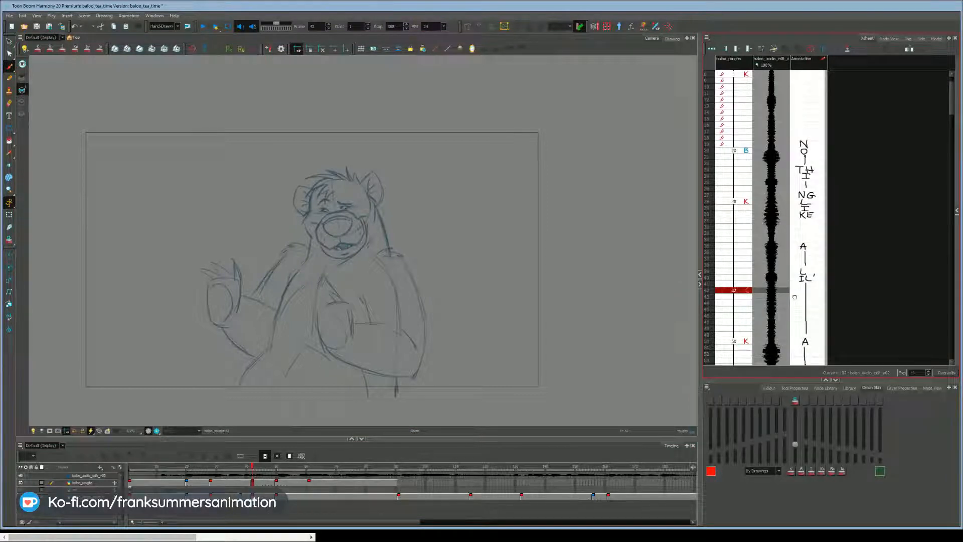
{"action": "scroll", "coordinate": [768, 320], "scroll_direction": "down", "scroll_amount": 10}
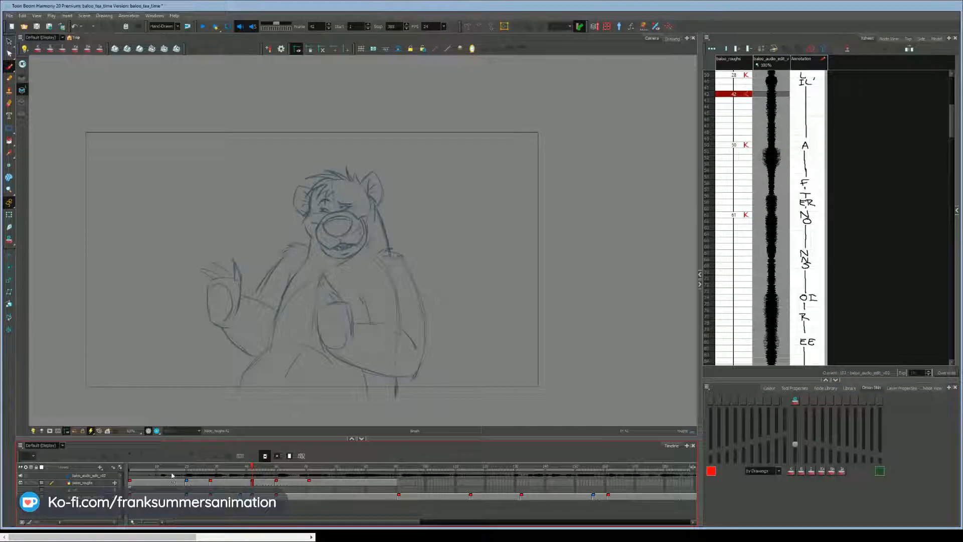
Step: Listen to the dialogue from two different points in the part of the timeline that has no rough drawings
{"action": "left_click_drag", "start_coordinate": [399, 520], "coordinate": [522, 520]}
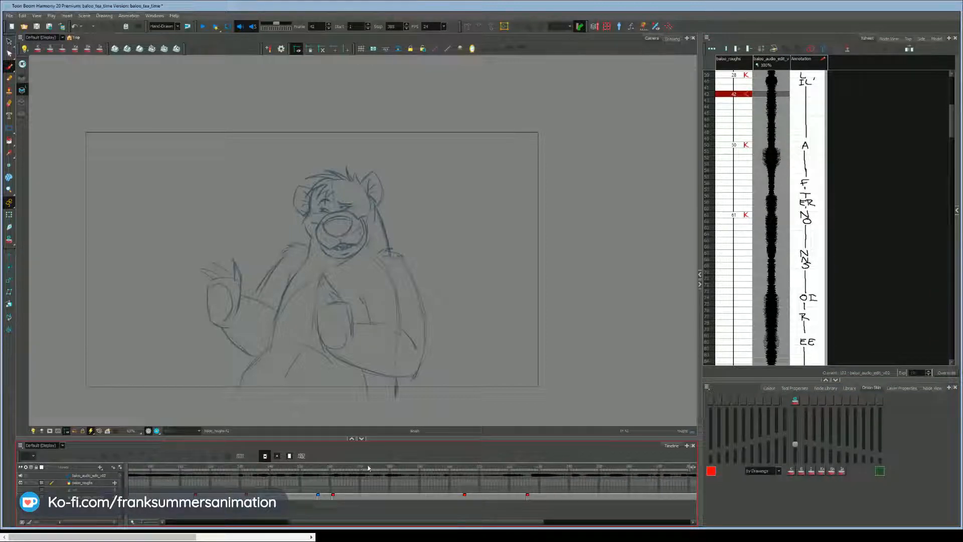
{"action": "left_click", "coordinate": [390, 465]}
{"action": "key", "text": "shift+Return"}
{"action": "key", "text": "shift+Return"}
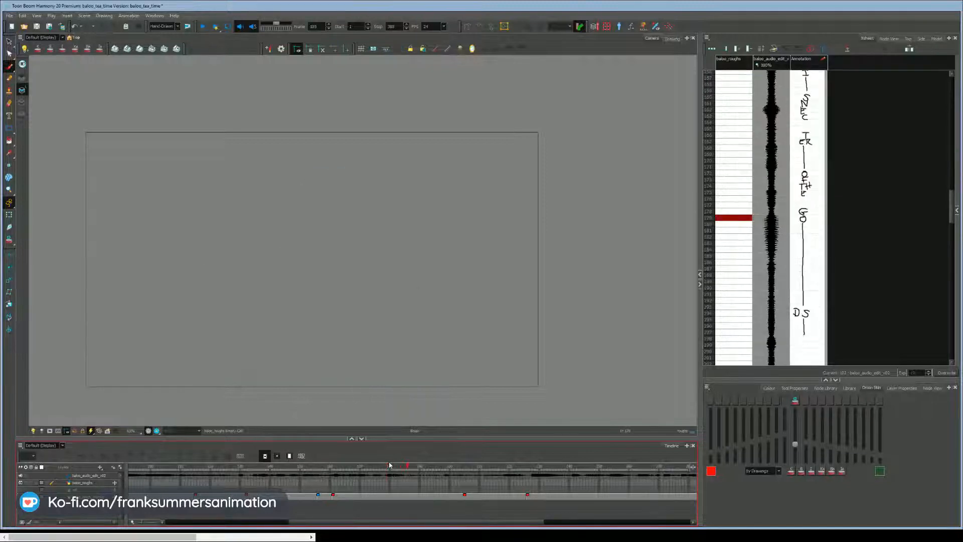
{"action": "left_click", "coordinate": [208, 465]}
{"action": "key", "text": "shift+Return"}
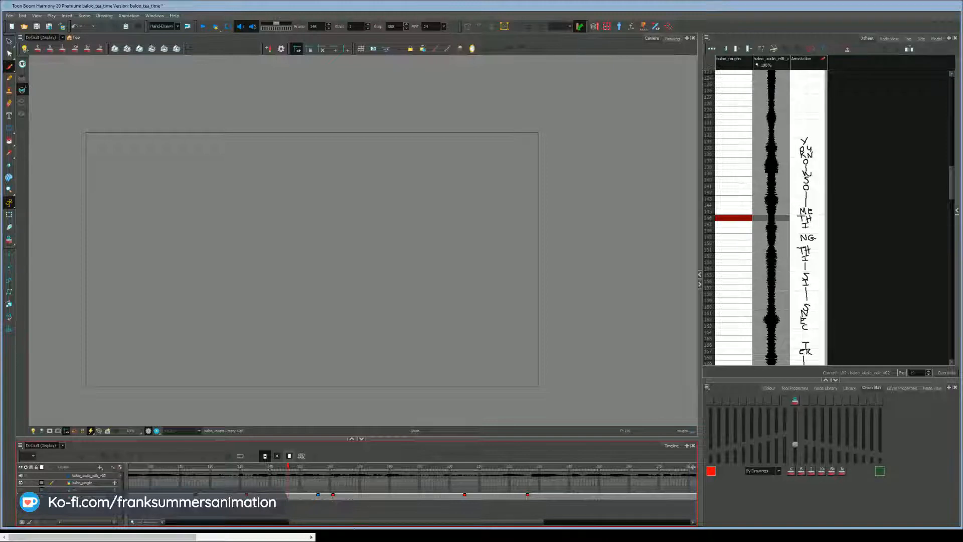
Step: Scrub through the rough drawings from frame 5 to just past the breakdown at frame 20
{"action": "left_click_drag", "start_coordinate": [351, 522], "coordinate": [224, 522]}
{"action": "left_click", "coordinate": [142, 465]}
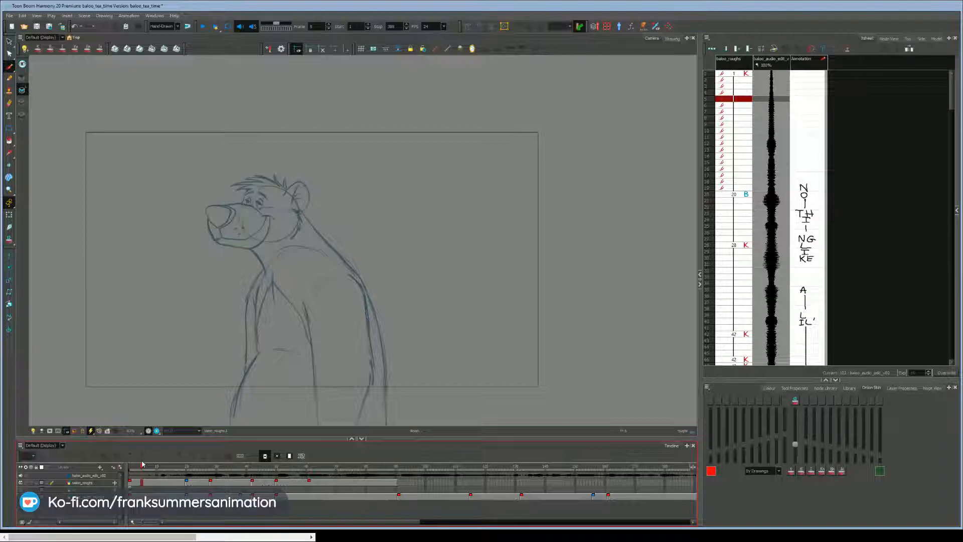
{"action": "left_click_drag", "start_coordinate": [151, 465], "coordinate": [189, 468]}
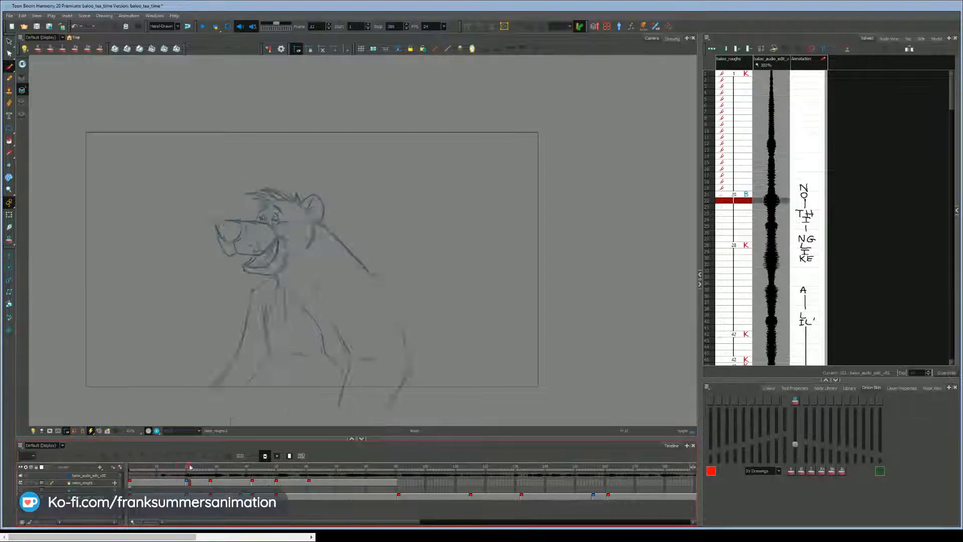
{"action": "scroll", "coordinate": [380, 483], "scroll_direction": "right", "scroll_amount": 5}
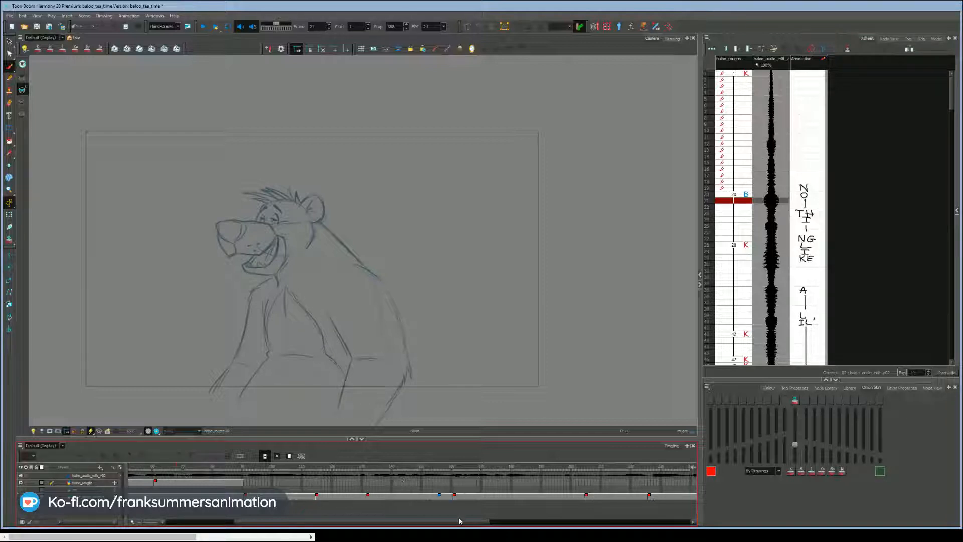
{"action": "left_click_drag", "start_coordinate": [460, 521], "coordinate": [382, 520]}
Step: Play past the end of the rough drawings and turn the rough thumbnails layer back on
{"action": "key", "text": "Return"}
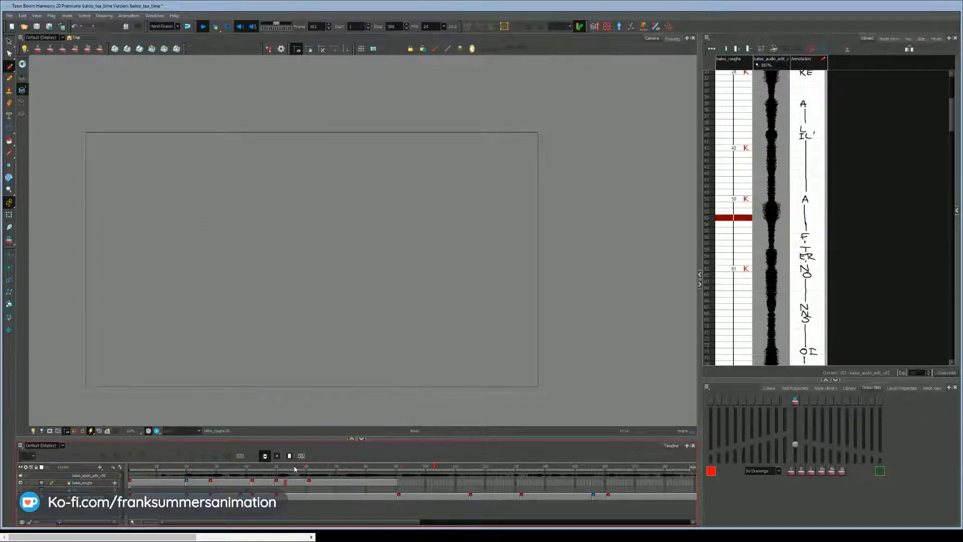
{"action": "key", "text": "Return"}
{"action": "left_click", "coordinate": [21, 496]}
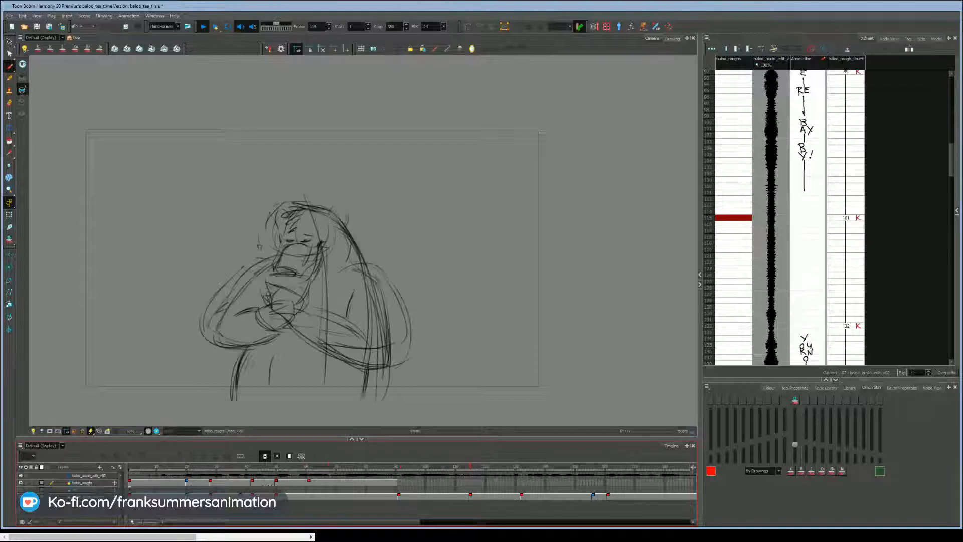
Step: Play the thumbnail animation with its dialogue from frame 129
{"action": "left_click", "coordinate": [512, 466]}
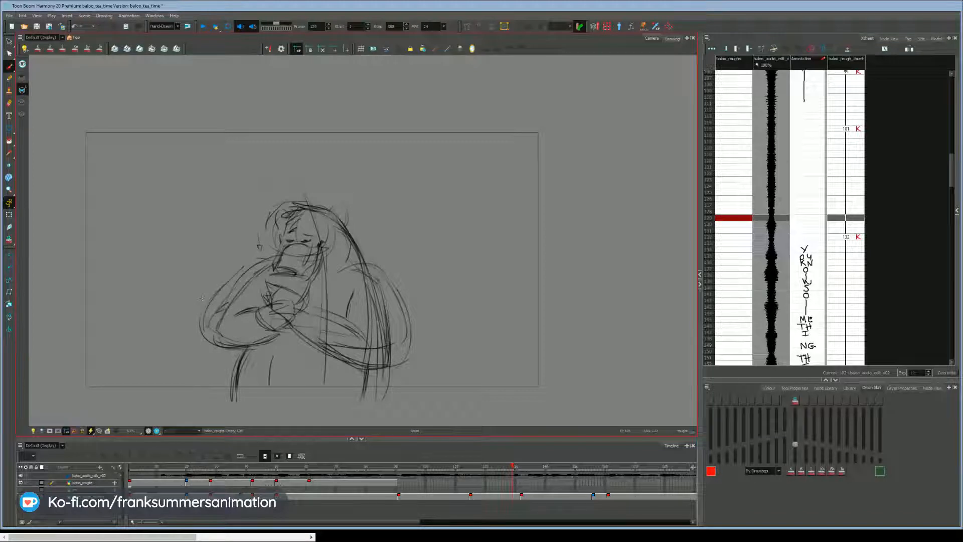
{"action": "key", "text": "Return"}
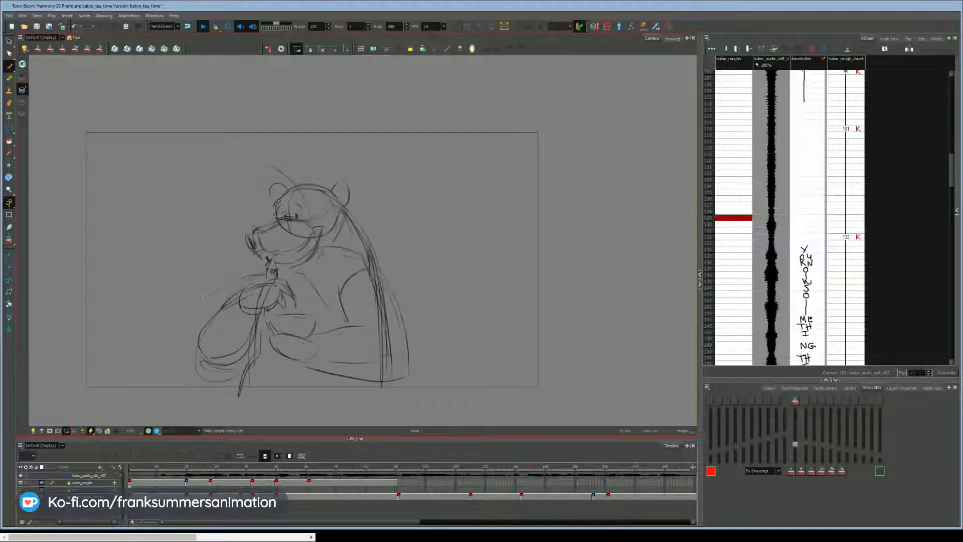
{"action": "key", "text": "Return"}
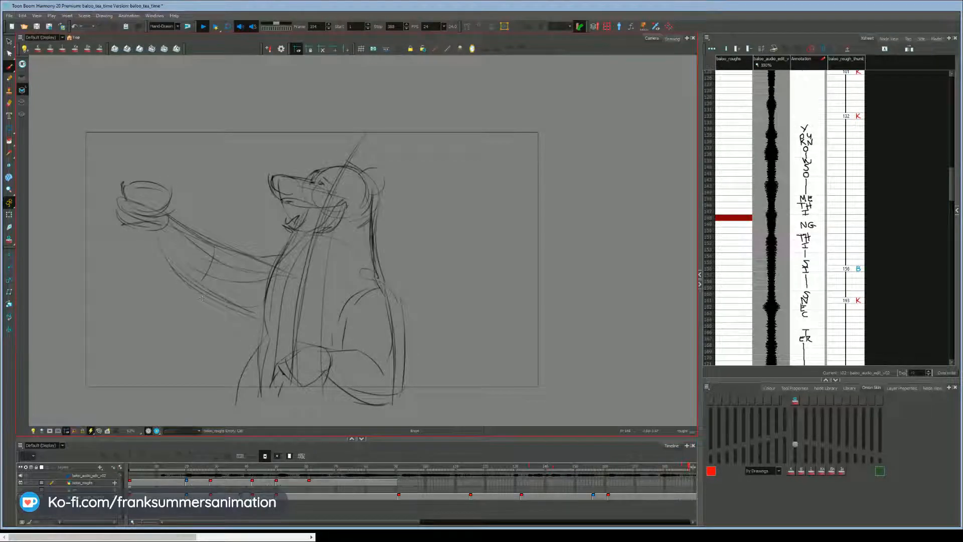
Step: Stop playback, find the section further along the timeline and play the thumbnails from about frame 198
{"action": "left_click", "coordinate": [557, 477]}
{"action": "left_click_drag", "start_coordinate": [541, 494], "coordinate": [434, 486]}
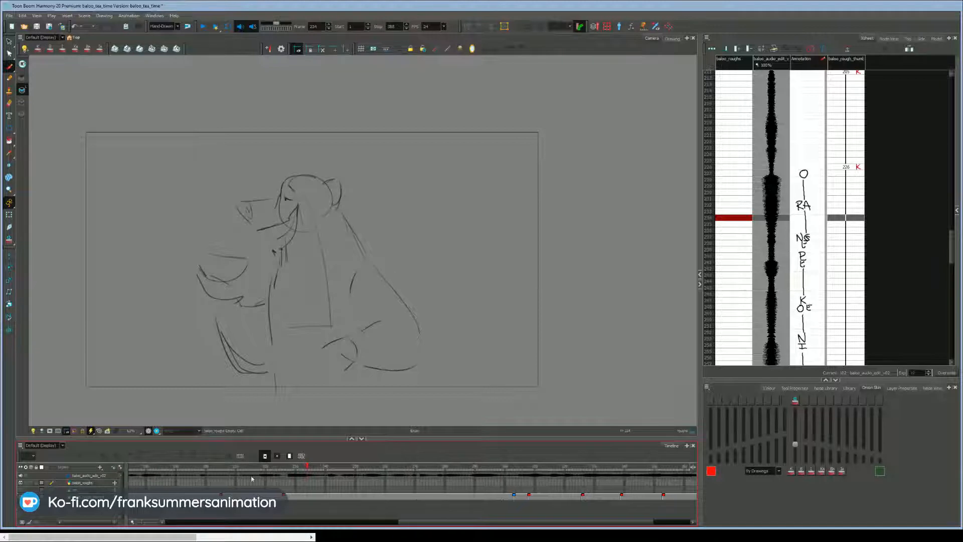
{"action": "left_click", "coordinate": [203, 466]}
{"action": "key", "text": "Return"}
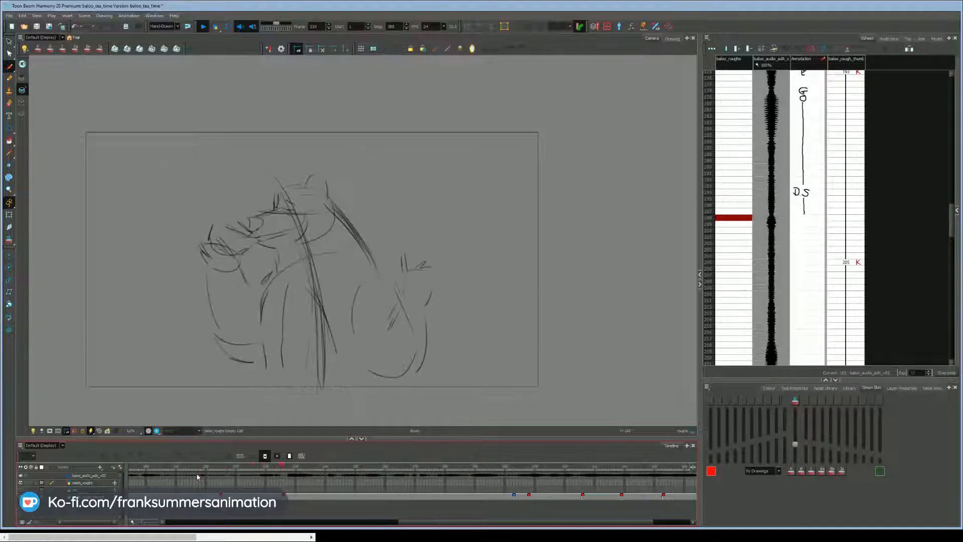
Step: Play the remaining thumbnail animation with its dialogue through to the closing pose near the end of the shot
{"action": "key", "text": "Return"}
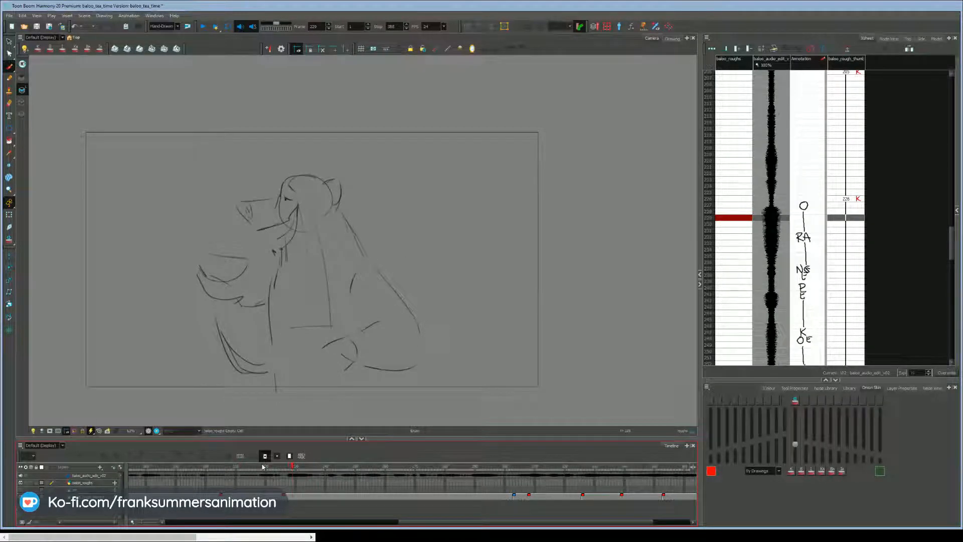
{"action": "left_click", "coordinate": [232, 466]}
{"action": "key", "text": "Return"}
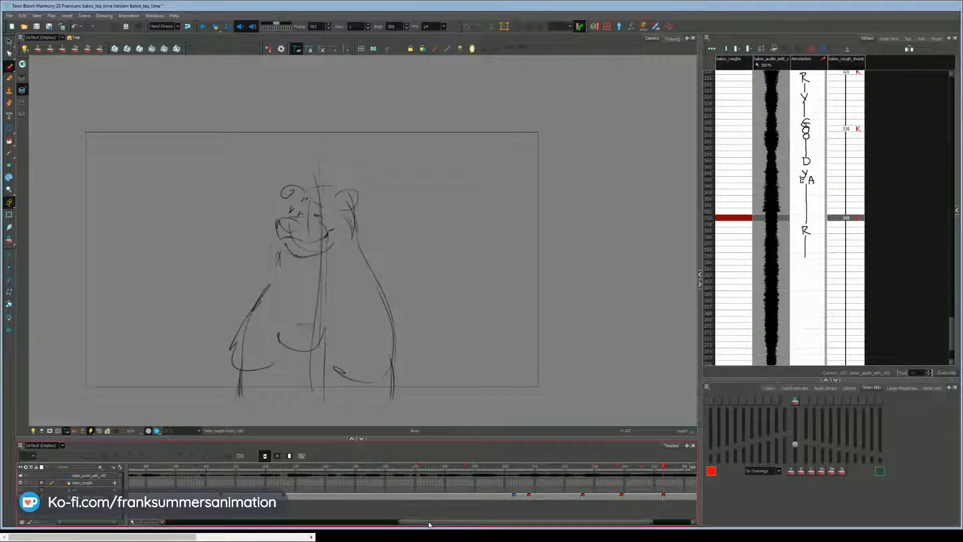
{"action": "scroll", "coordinate": [411, 493], "scroll_direction": "left", "scroll_amount": 1}
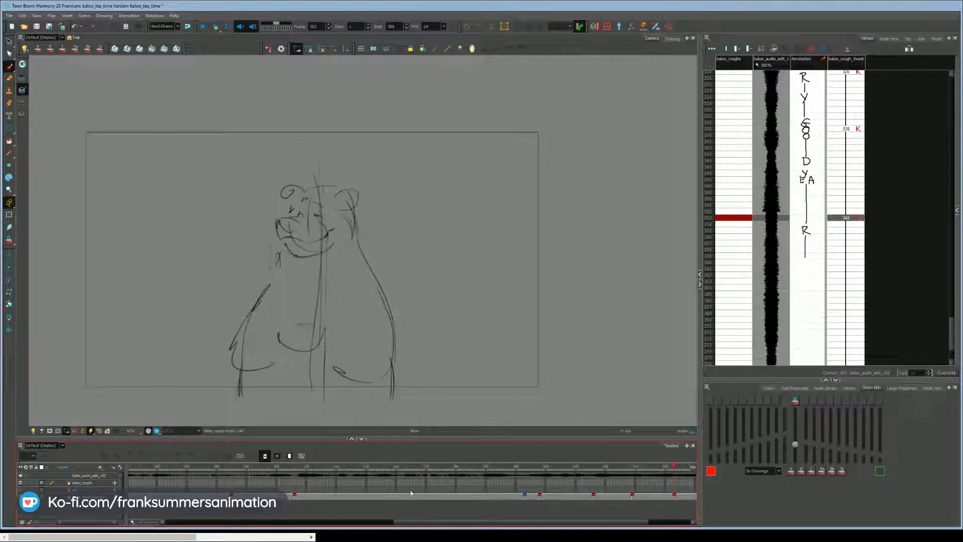
{"action": "left_click_drag", "start_coordinate": [299, 322], "coordinate": [380, 325]}
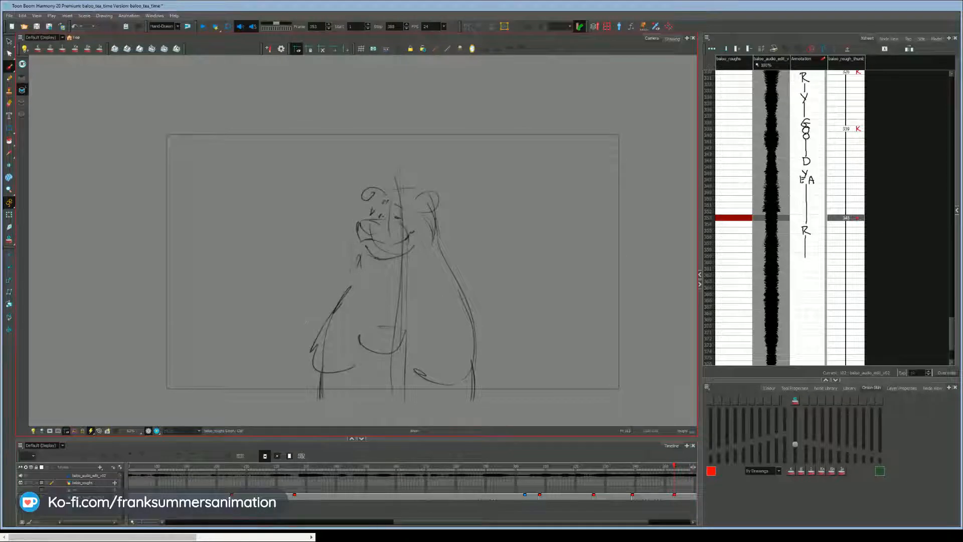
{"action": "left_click_drag", "start_coordinate": [367, 277], "coordinate": [359, 265]}
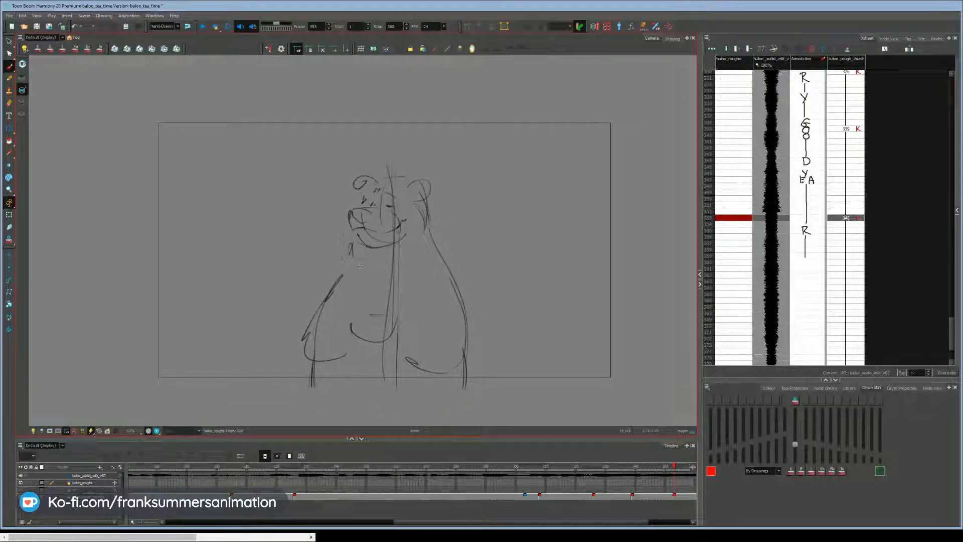
Step: Return to the start of the timeline, play the rough keys from frame 11 and scrub to frame 51
{"action": "scroll", "coordinate": [147, 512], "scroll_direction": "right", "scroll_amount": 5}
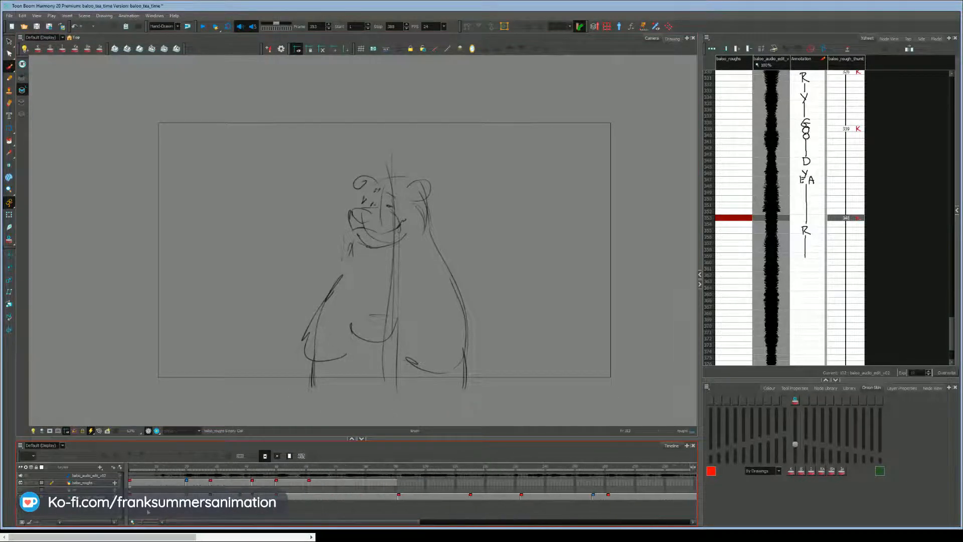
{"action": "left_click", "coordinate": [159, 467]}
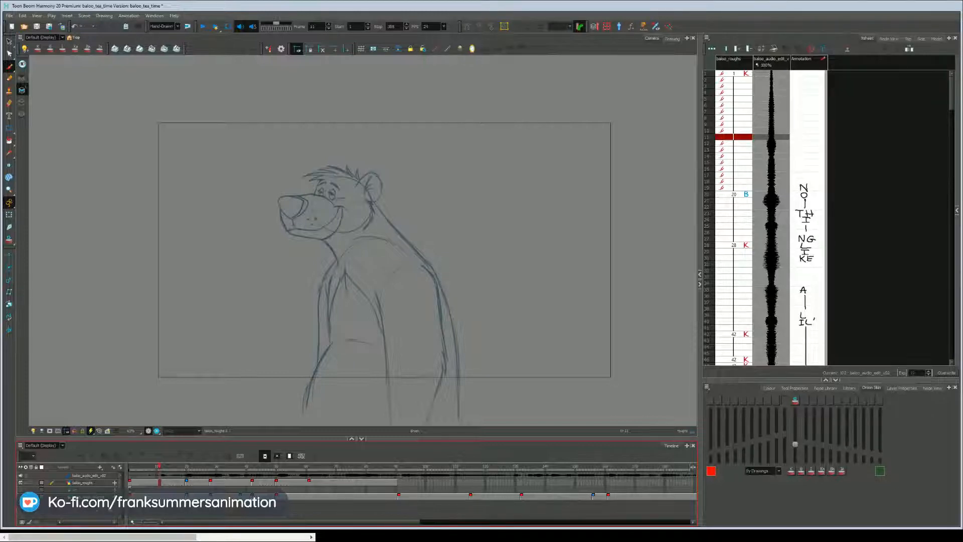
{"action": "key", "text": "Return"}
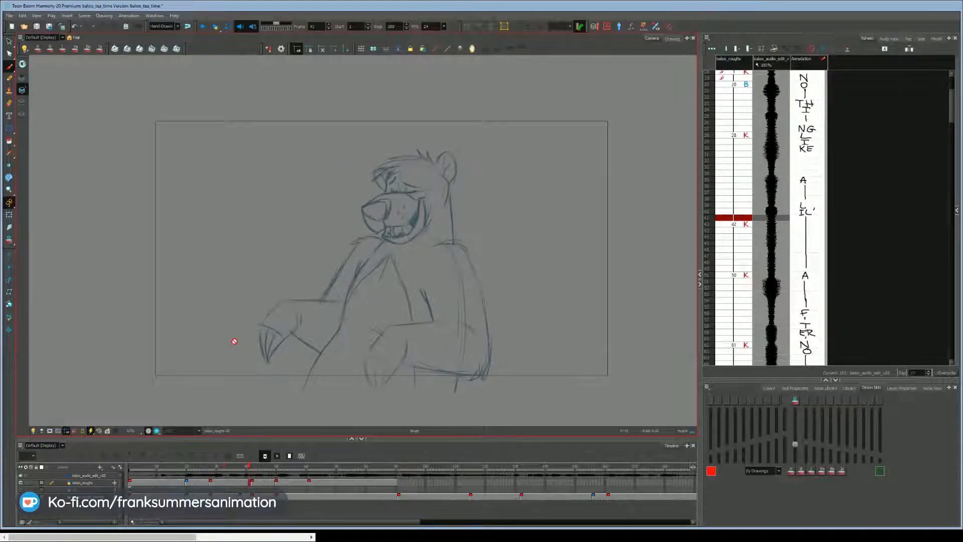
{"action": "left_click_drag", "start_coordinate": [271, 467], "coordinate": [280, 467]}
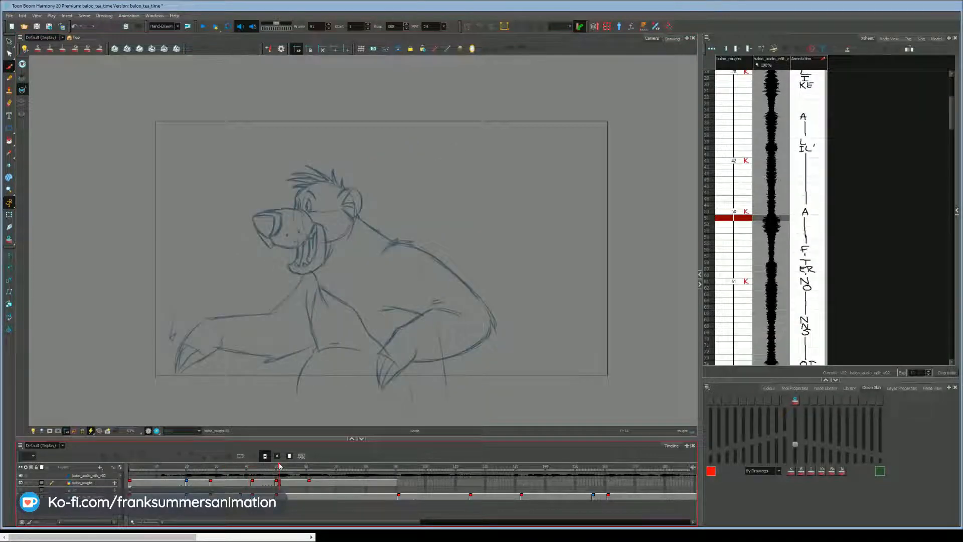
Step: Show the Model view and load the baloo_model_sheets template from the baloo_templates library into it
{"action": "left_click", "coordinate": [936, 39]}
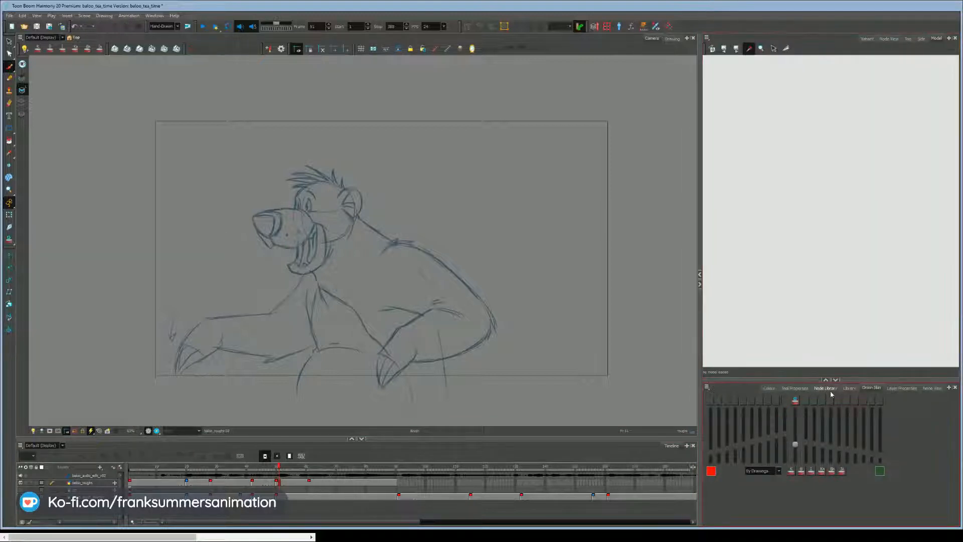
{"action": "left_click", "coordinate": [849, 388]}
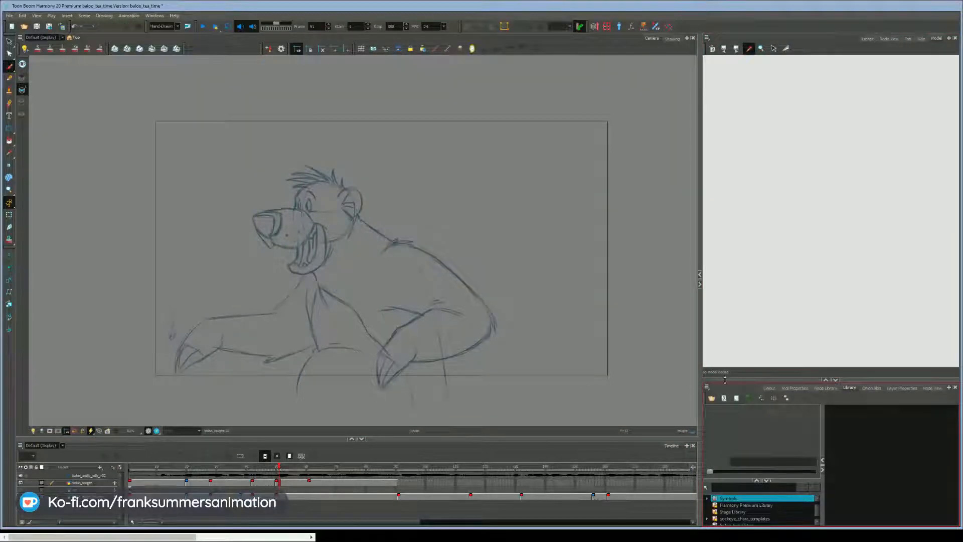
{"action": "left_click_drag", "start_coordinate": [724, 380], "coordinate": [725, 339]}
{"action": "left_click", "coordinate": [737, 517]}
{"action": "left_click", "coordinate": [834, 370]}
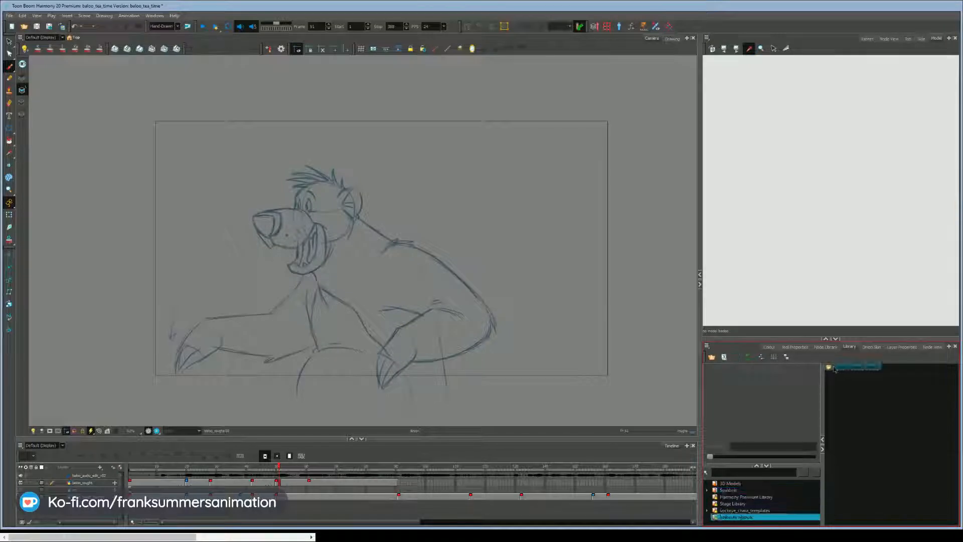
{"action": "left_click_drag", "start_coordinate": [834, 370], "coordinate": [802, 241]}
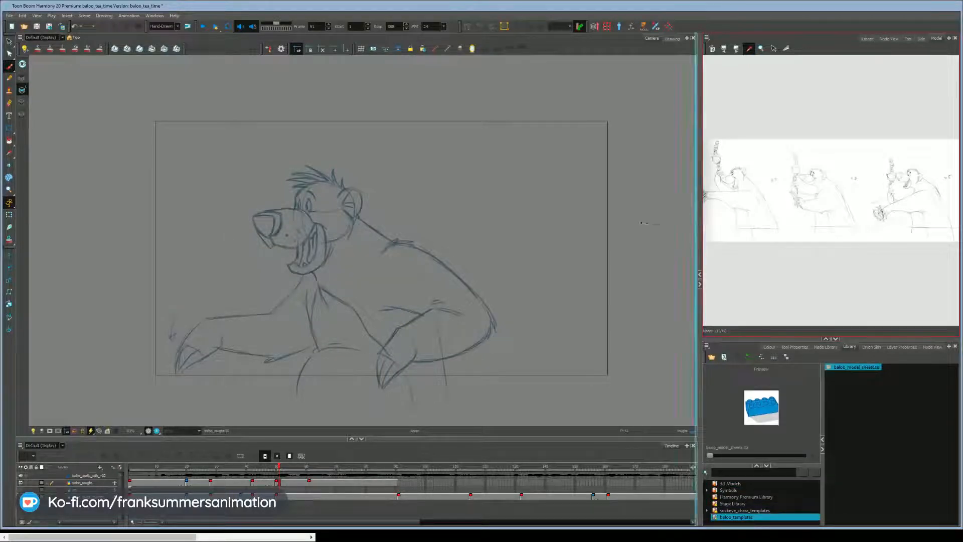
Step: Widen the Model view and enlarge the sheet of bear poses shown in it
{"action": "left_click_drag", "start_coordinate": [643, 223], "coordinate": [635, 223]}
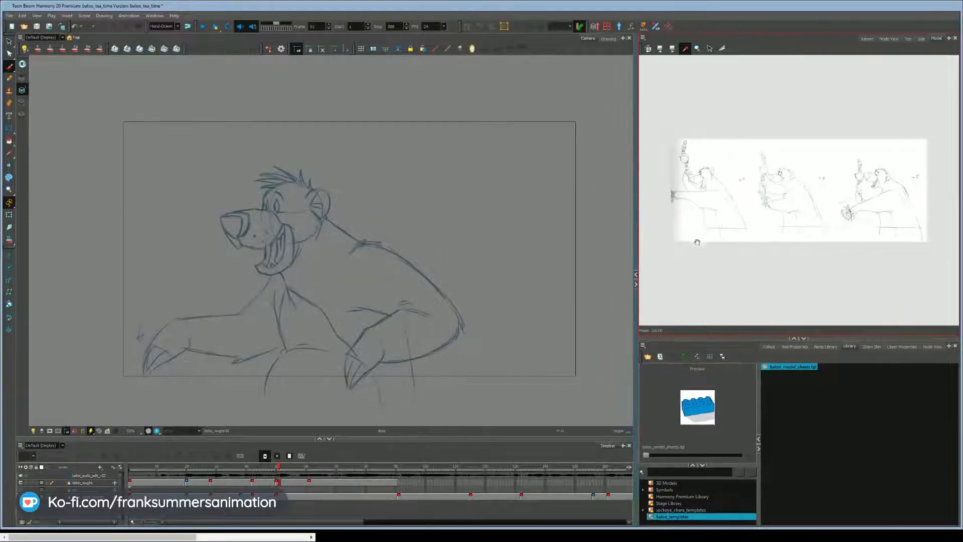
{"action": "left_click", "coordinate": [696, 49]}
{"action": "left_click", "coordinate": [754, 174]}
{"action": "left_click_drag", "start_coordinate": [722, 224], "coordinate": [715, 233]}
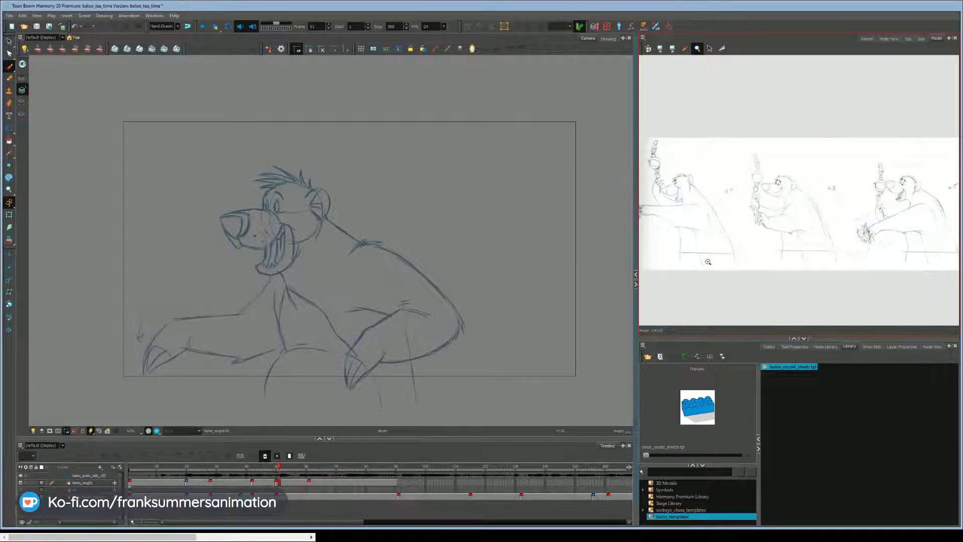
Step: Browse the bear model sheets, examining the full-body poses and head drawings up to drawing 95
{"action": "key", "text": "g"}
{"action": "key", "text": "g"}
{"action": "key", "text": "f"}
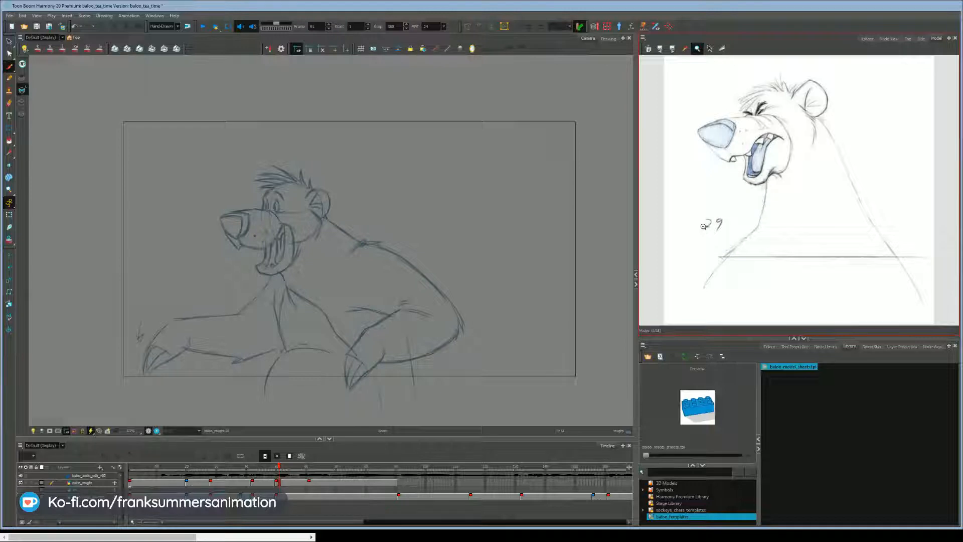
{"action": "key", "text": "g"}
{"action": "key", "text": "f"}
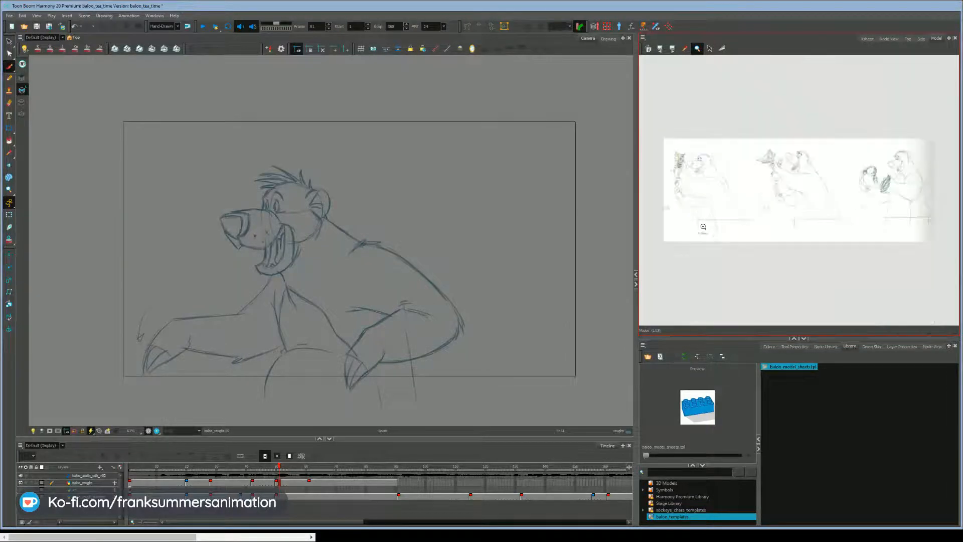
{"action": "key", "text": "g"}
{"action": "key", "text": "f"}
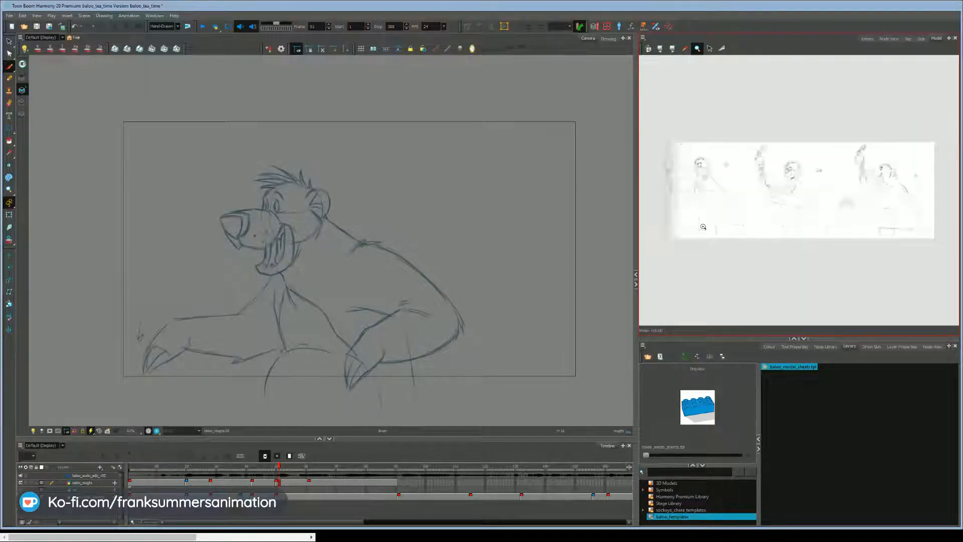
{"action": "key", "text": "g"}
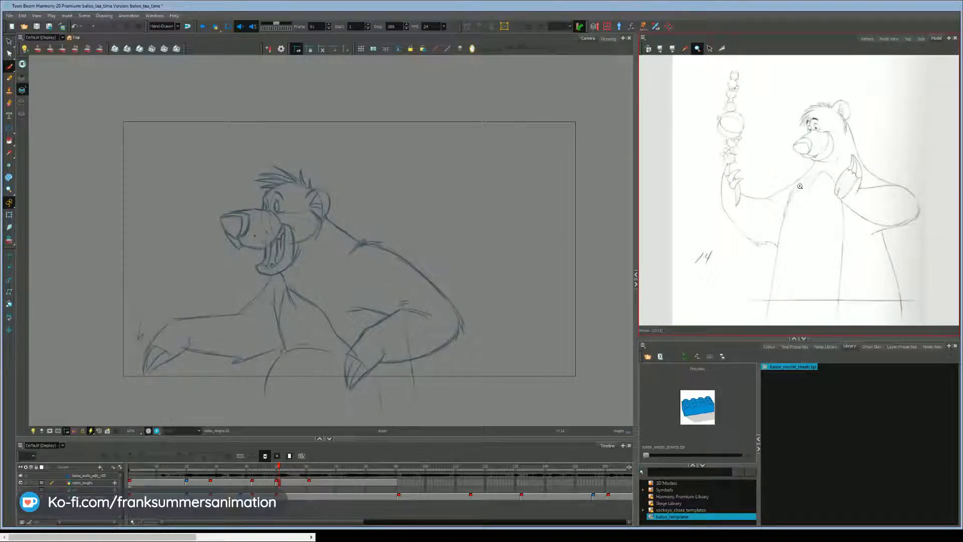
{"action": "key", "text": "g"}
{"action": "key", "text": "f"}
{"action": "key", "text": "g"}
{"action": "key", "text": "g"}
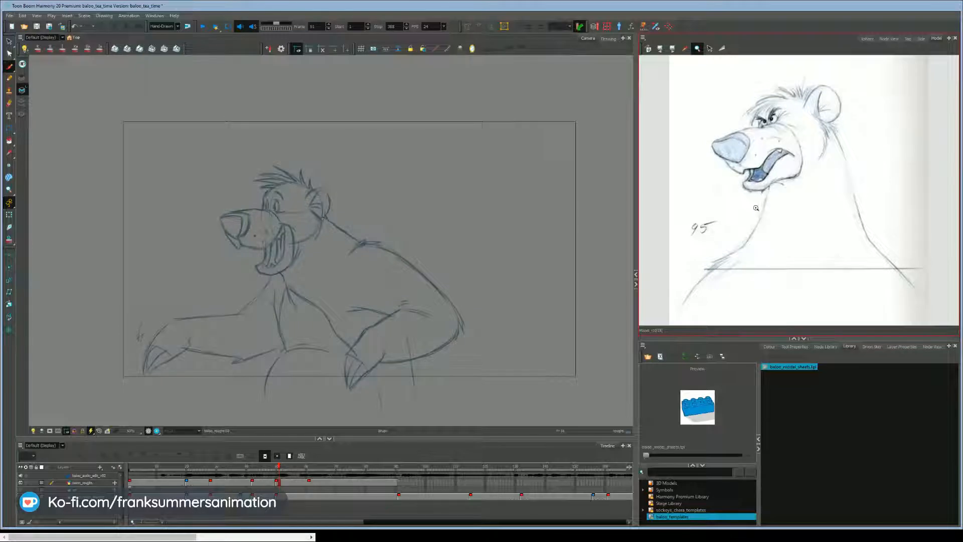
Step: Compare the muzzle and mouth shapes on head drawings 33, 83 and 95, ending at the raised-arms pose sheet
{"action": "key", "text": "f"}
{"action": "key", "text": "f"}
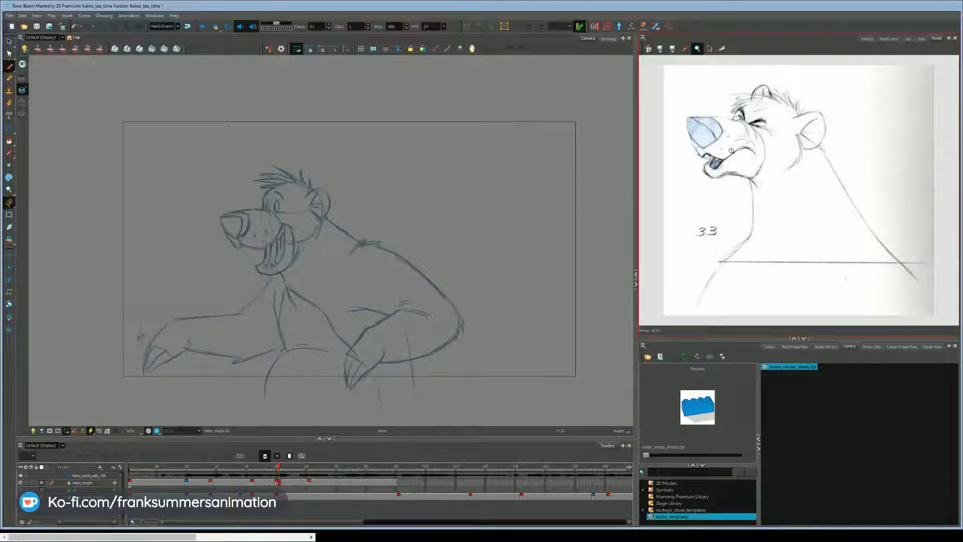
{"action": "key", "text": "g"}
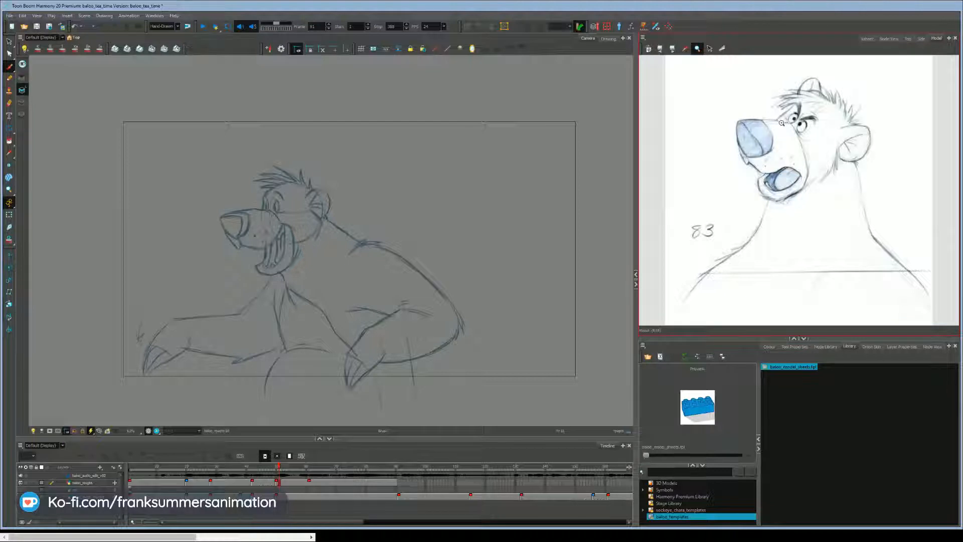
{"action": "key", "text": "g"}
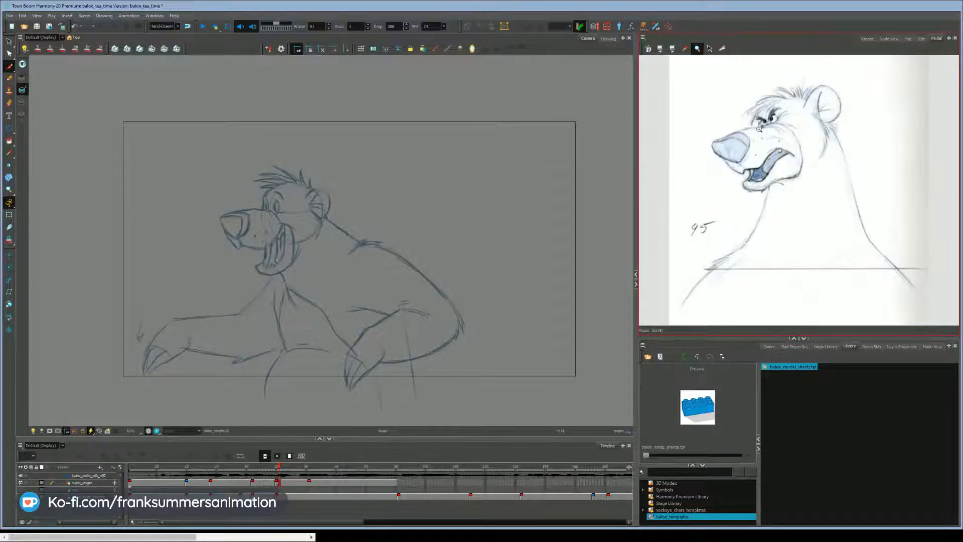
{"action": "key", "text": "g"}
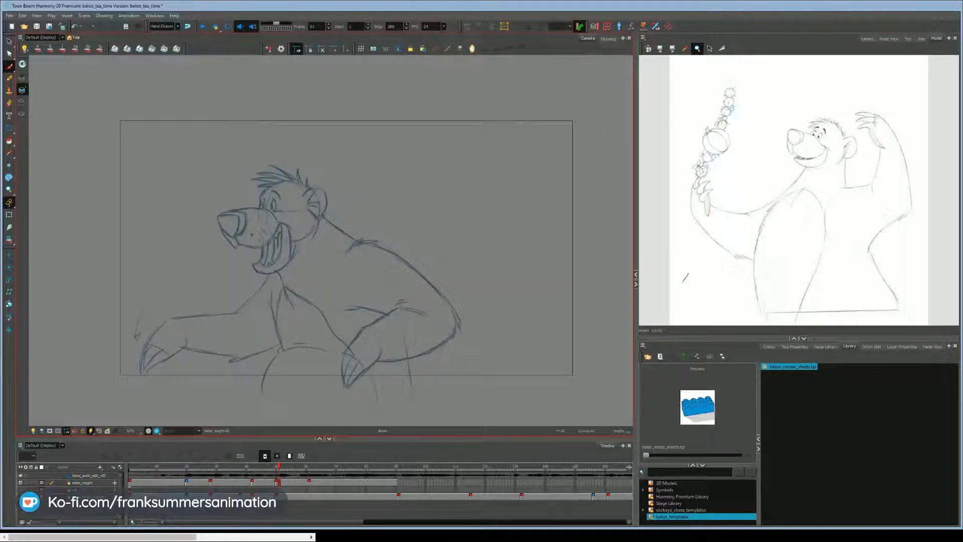
Step: Sketch the bear's nose, muzzle and open lower jaw in the empty area beside the key pose, and delete the sketch
{"action": "left_click_drag", "start_coordinate": [518, 176], "coordinate": [538, 189]}
{"action": "mouse_move", "coordinate": [519, 176]}
{"action": "left_mouse_down"}
{"action": "mouse_move", "coordinate": [491, 172]}
{"action": "mouse_move", "coordinate": [478, 193]}
{"action": "mouse_move", "coordinate": [509, 186]}
{"action": "mouse_move", "coordinate": [485, 200]}
{"action": "left_mouse_up"}
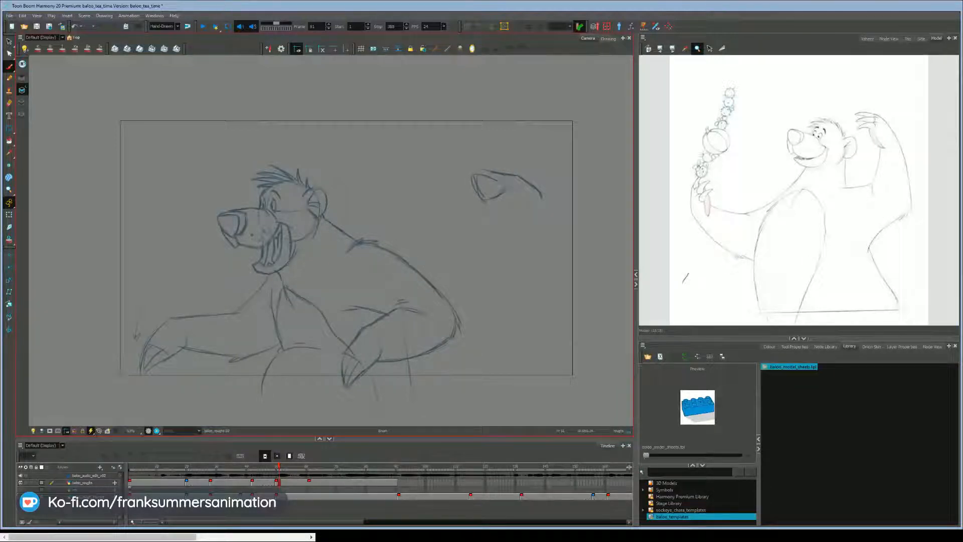
{"action": "mouse_move", "coordinate": [472, 176]}
{"action": "left_mouse_down"}
{"action": "mouse_move", "coordinate": [496, 171]}
{"action": "mouse_move", "coordinate": [479, 214]}
{"action": "left_mouse_up"}
{"action": "left_click_drag", "start_coordinate": [542, 216], "coordinate": [517, 228]}
{"action": "mouse_move", "coordinate": [545, 220]}
{"action": "left_mouse_down"}
{"action": "mouse_move", "coordinate": [557, 234]}
{"action": "mouse_move", "coordinate": [528, 247]}
{"action": "mouse_move", "coordinate": [539, 249]}
{"action": "mouse_move", "coordinate": [550, 227]}
{"action": "mouse_move", "coordinate": [493, 248]}
{"action": "left_mouse_up"}
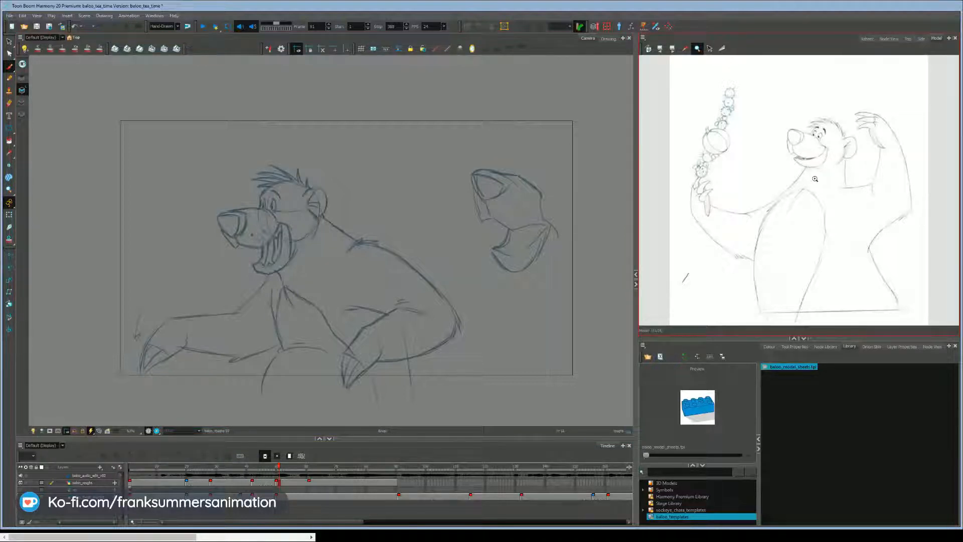
{"action": "left_click_drag", "start_coordinate": [445, 197], "coordinate": [545, 151]}
{"action": "key", "text": "Delete"}
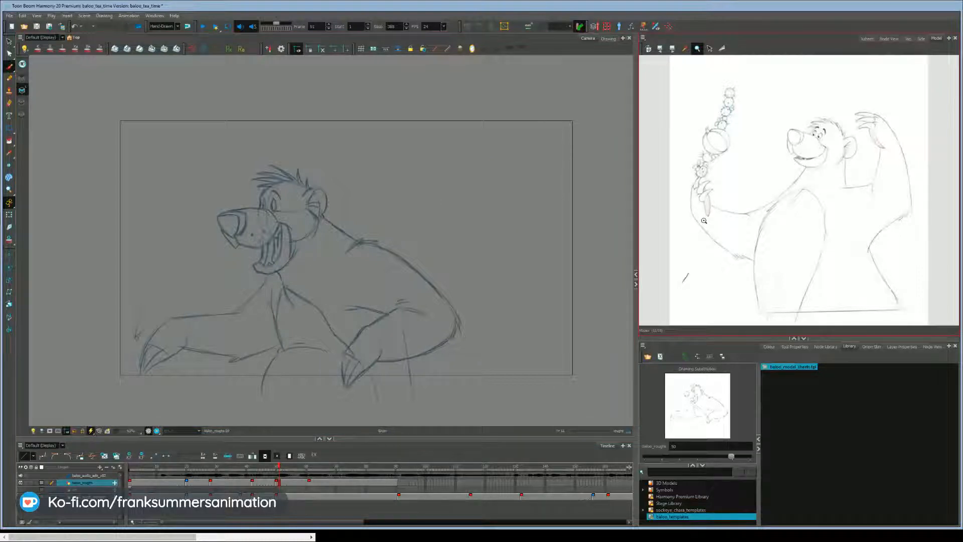
Step: Flip back and forth between the rough drawing at frame 50 and its neighbouring frame
{"action": "key", "text": "comma"}
{"action": "key", "text": "period"}
{"action": "key", "text": "comma"}
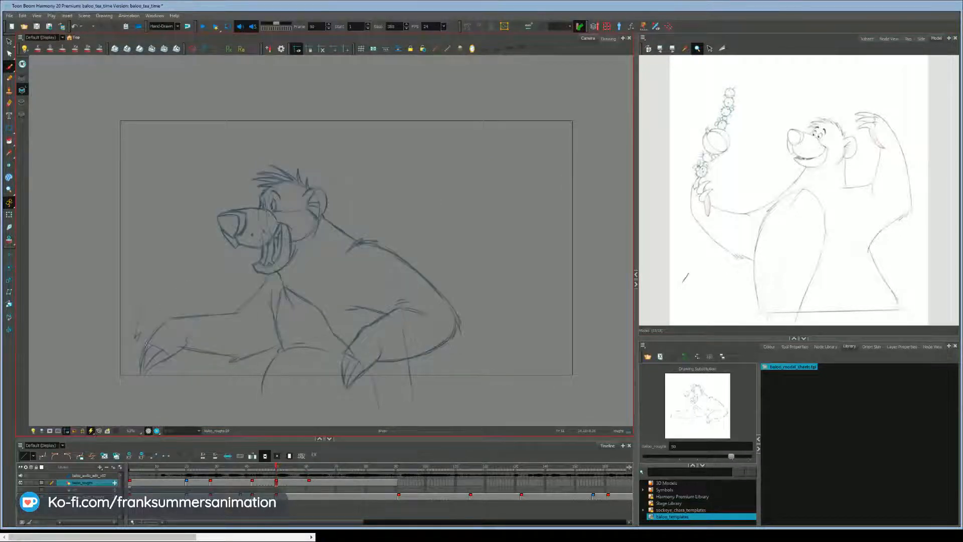
{"action": "key", "text": "period"}
{"action": "key", "text": "comma"}
{"action": "key", "text": "period"}
{"action": "key", "text": "comma"}
Step: Sketch a small forearm and hand above the bear's back on frame 50, delete it and return to the Brush tool
{"action": "left_click_drag", "start_coordinate": [482, 159], "coordinate": [530, 158]}
{"action": "left_click_drag", "start_coordinate": [483, 183], "coordinate": [529, 189]}
{"action": "mouse_move", "coordinate": [468, 155]}
{"action": "left_mouse_down"}
{"action": "mouse_move", "coordinate": [448, 170]}
{"action": "mouse_move", "coordinate": [470, 190]}
{"action": "left_mouse_up"}
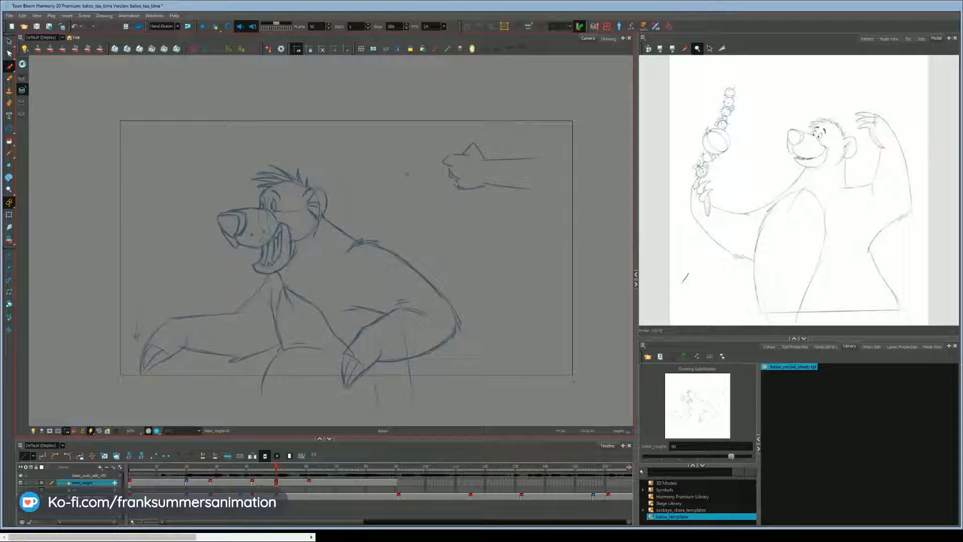
{"action": "key", "text": "alt+s"}
{"action": "left_click_drag", "start_coordinate": [407, 175], "coordinate": [421, 157]}
{"action": "key", "text": "Delete"}
{"action": "key", "text": "alt+b"}
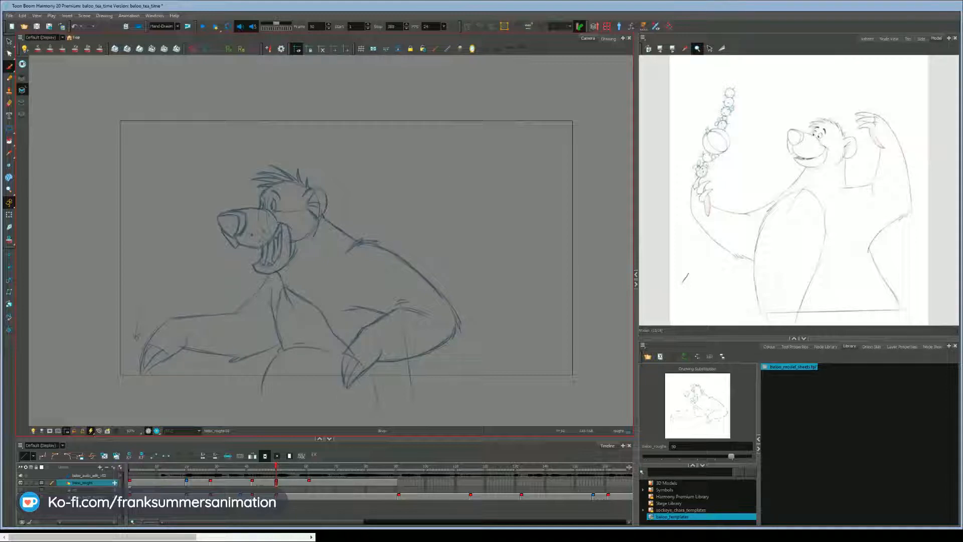
Step: Browse back through the model sheets, examining the standing bear holding the child's hands and the sheet of three dancing poses
{"action": "key", "text": "f"}
{"action": "key", "text": "f"}
{"action": "key", "text": "f"}
{"action": "key", "text": "f"}
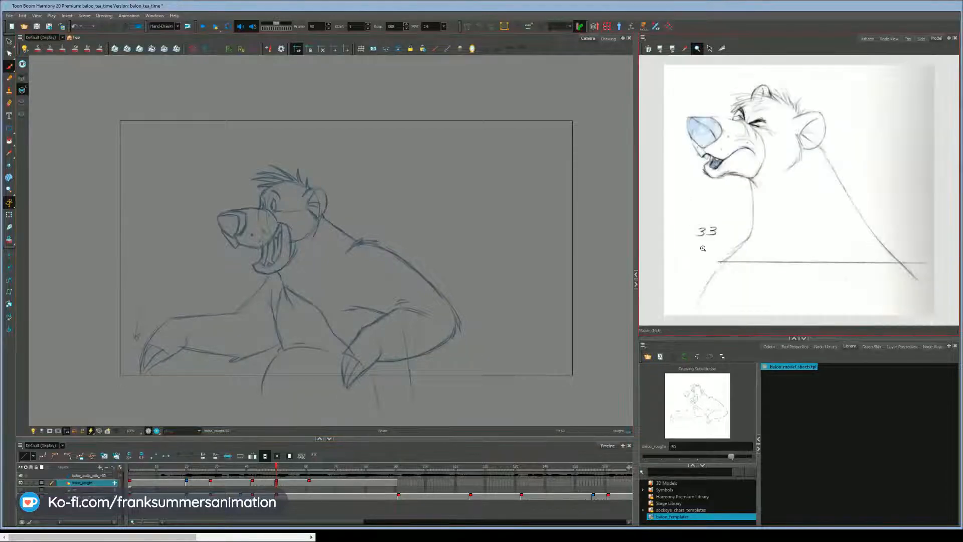
{"action": "key", "text": "f"}
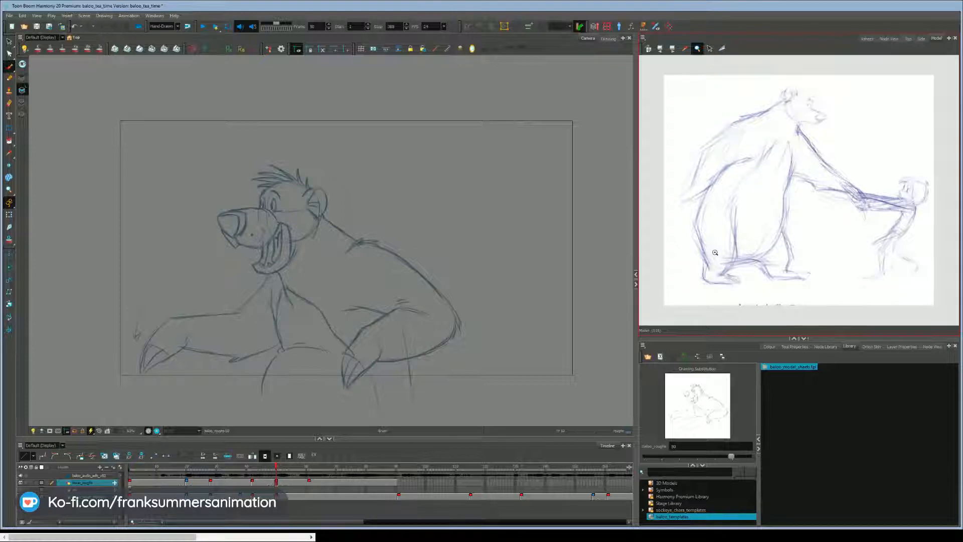
{"action": "left_click_drag", "start_coordinate": [709, 255], "coordinate": [706, 260]}
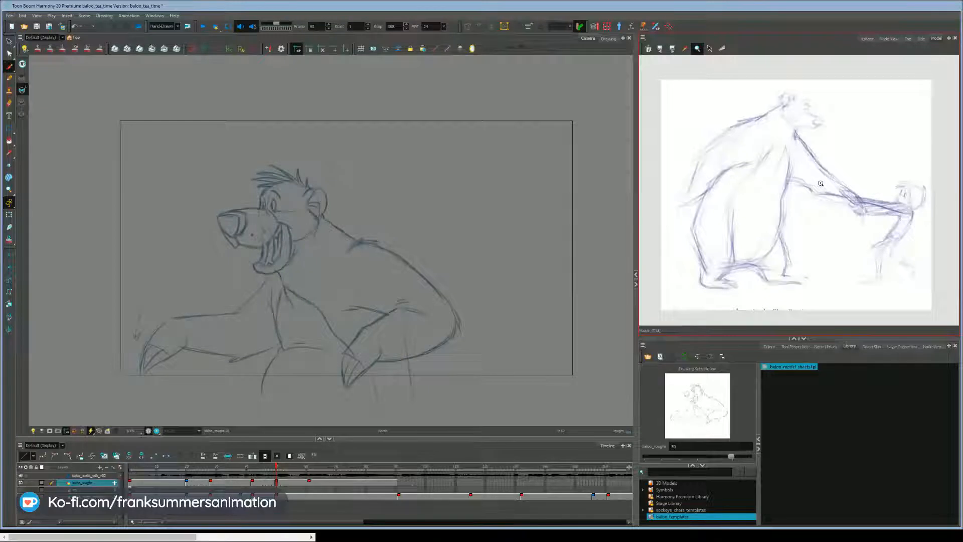
{"action": "key", "text": "Right"}
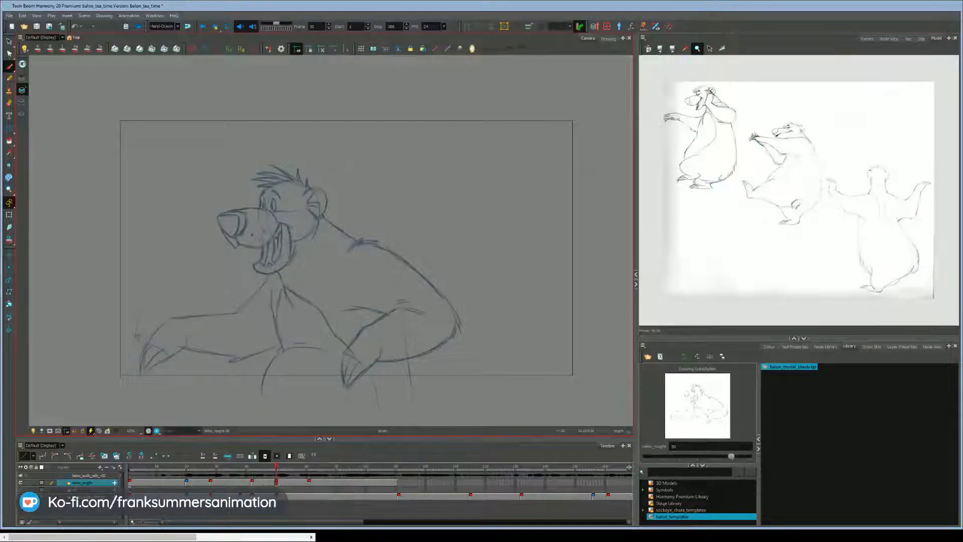
Step: Sketch a tapered form with a small tip, a cross-contour line and an angular wide end above the bear's back on frame 50
{"action": "mouse_move", "coordinate": [551, 158]}
{"action": "left_mouse_down"}
{"action": "mouse_move", "coordinate": [430, 148]}
{"action": "mouse_move", "coordinate": [473, 175]}
{"action": "mouse_move", "coordinate": [546, 188]}
{"action": "left_mouse_up"}
{"action": "left_click_drag", "start_coordinate": [476, 176], "coordinate": [553, 189]}
{"action": "left_click_drag", "start_coordinate": [502, 160], "coordinate": [500, 185]}
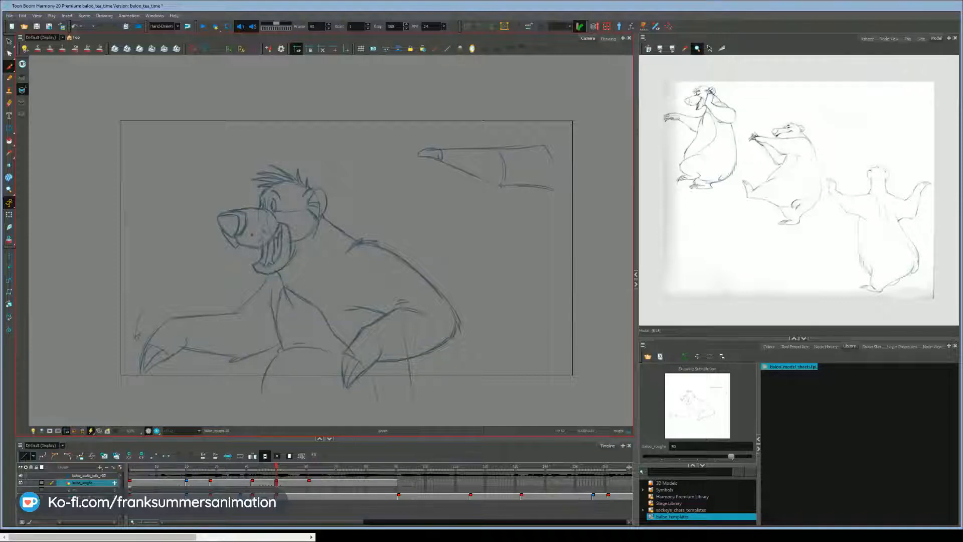
{"action": "left_click_drag", "start_coordinate": [551, 154], "coordinate": [557, 160]}
{"action": "left_click_drag", "start_coordinate": [500, 186], "coordinate": [559, 191]}
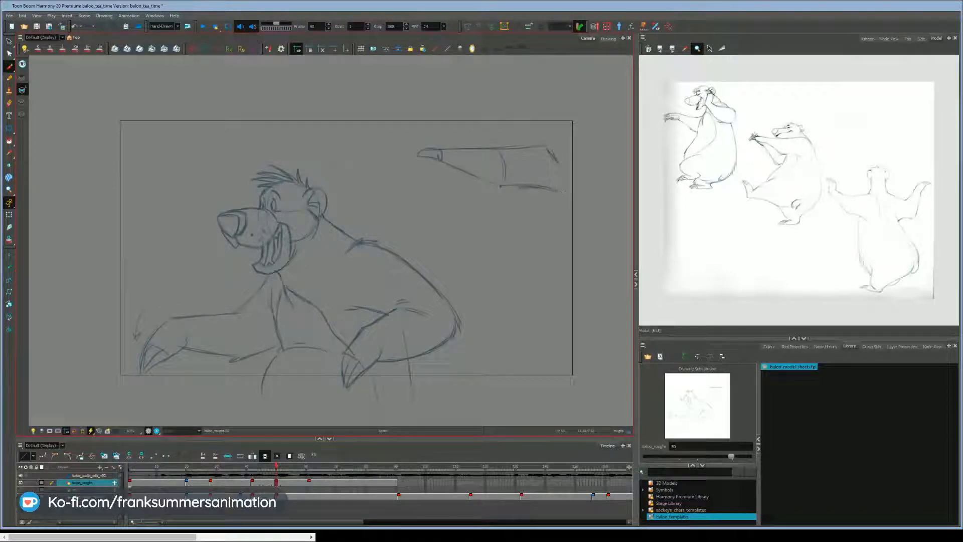
Step: Try a second set of upper and lower contour lines beneath the tapered form, and undo those strokes
{"action": "left_click_drag", "start_coordinate": [439, 161], "coordinate": [569, 232]}
{"action": "left_click_drag", "start_coordinate": [501, 263], "coordinate": [555, 267]}
{"action": "left_click_drag", "start_coordinate": [429, 224], "coordinate": [502, 262]}
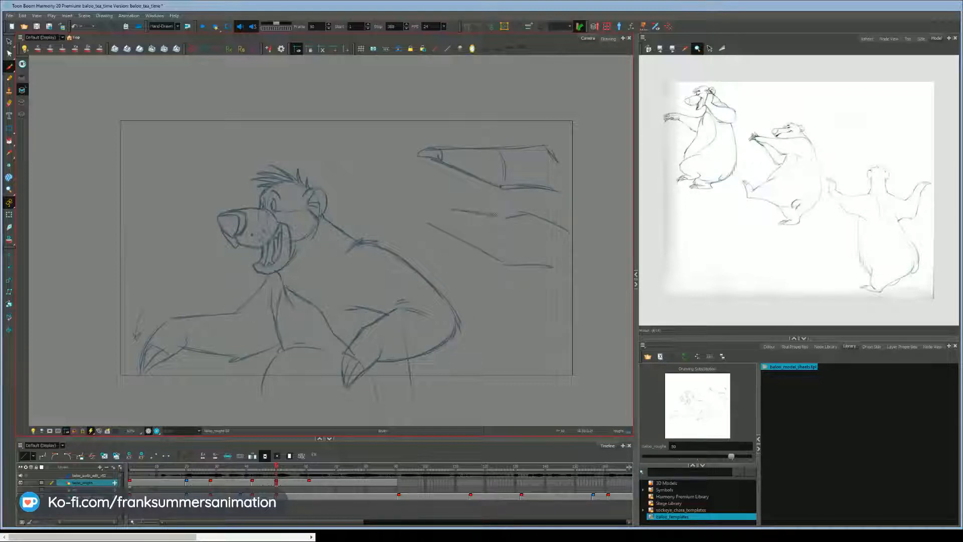
{"action": "key", "text": "ctrl+z"}
{"action": "key", "text": "ctrl+z"}
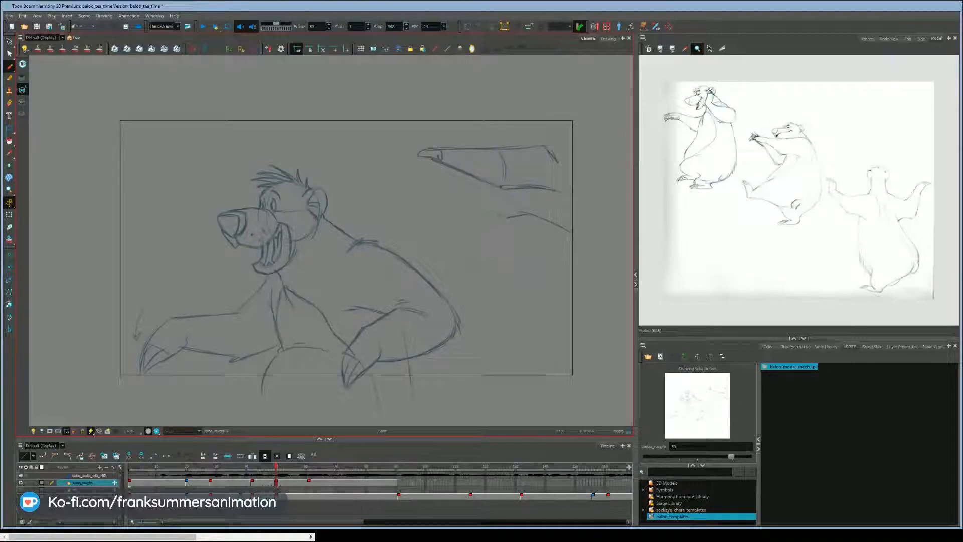
{"action": "key", "text": "ctrl+z"}
{"action": "key", "text": "ctrl+z"}
Step: Redraw the second form's bent upper and lower contour lines beneath the tapered sketch, and clear all the practice sketches
{"action": "left_click_drag", "start_coordinate": [544, 213], "coordinate": [482, 214]}
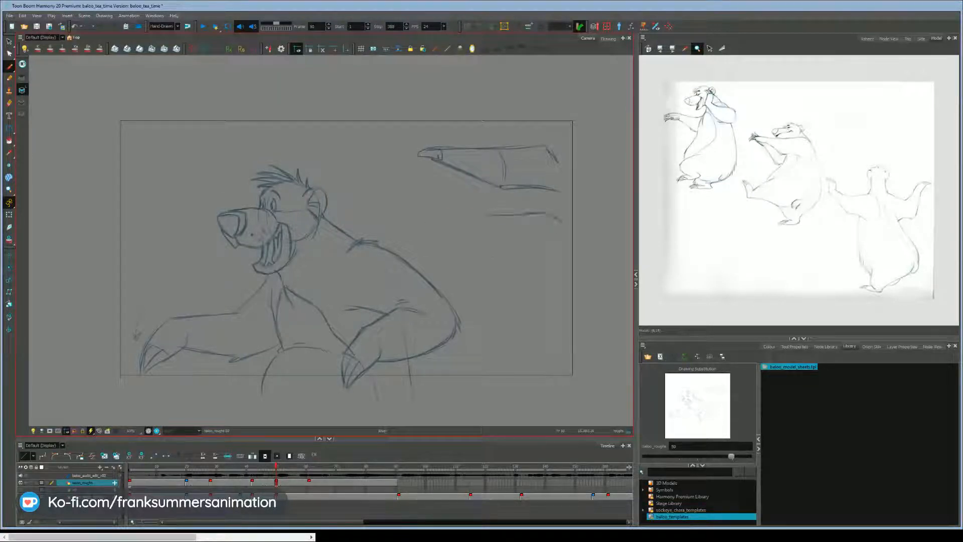
{"action": "left_click_drag", "start_coordinate": [429, 199], "coordinate": [481, 211]}
{"action": "left_click_drag", "start_coordinate": [517, 260], "coordinate": [546, 262]}
{"action": "left_click_drag", "start_coordinate": [435, 226], "coordinate": [474, 254]}
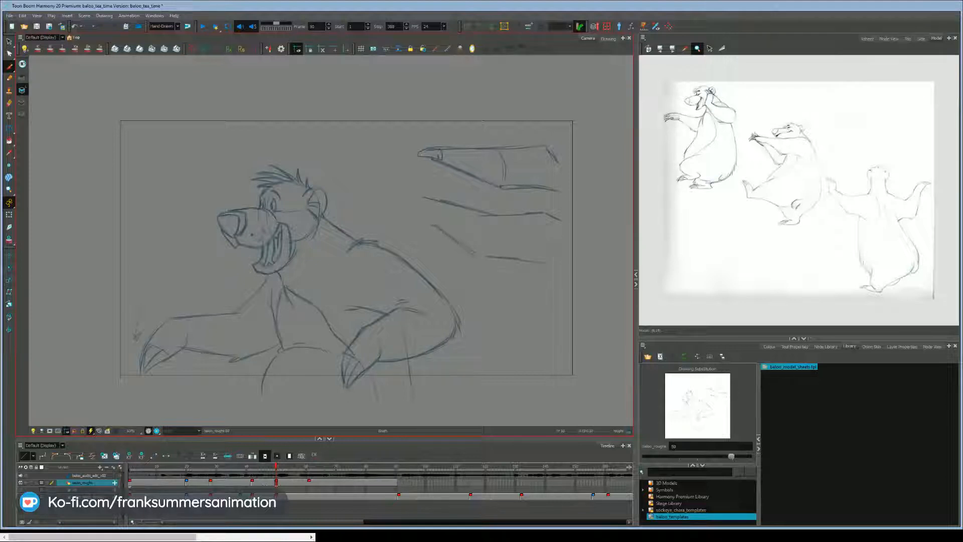
{"action": "mouse_move", "coordinate": [420, 196]}
{"action": "left_mouse_down"}
{"action": "mouse_move", "coordinate": [433, 198]}
{"action": "mouse_move", "coordinate": [408, 214]}
{"action": "left_mouse_up"}
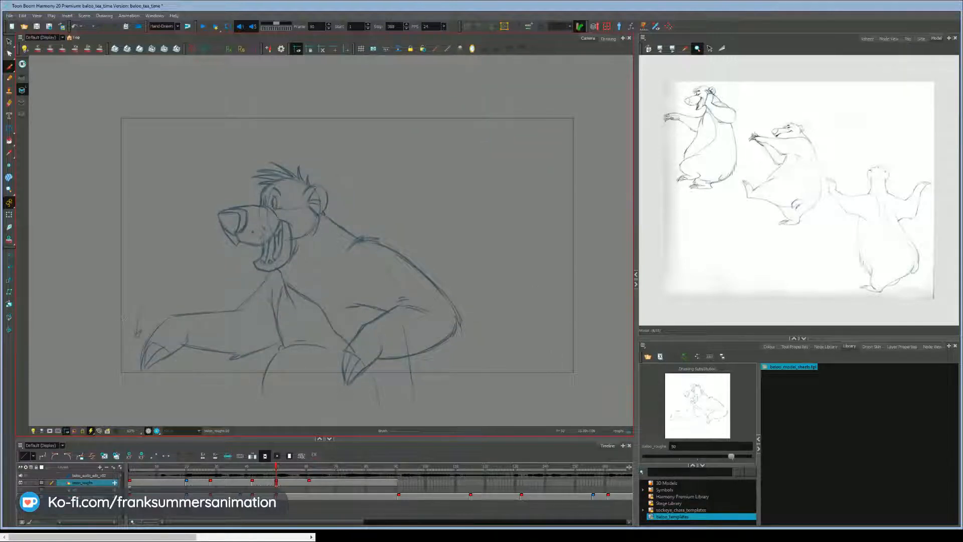
Step: Flip through the rough drawings as far as frame 91 and return to the standing bear pose near the start
{"action": "left_click_drag", "start_coordinate": [325, 292], "coordinate": [332, 290]}
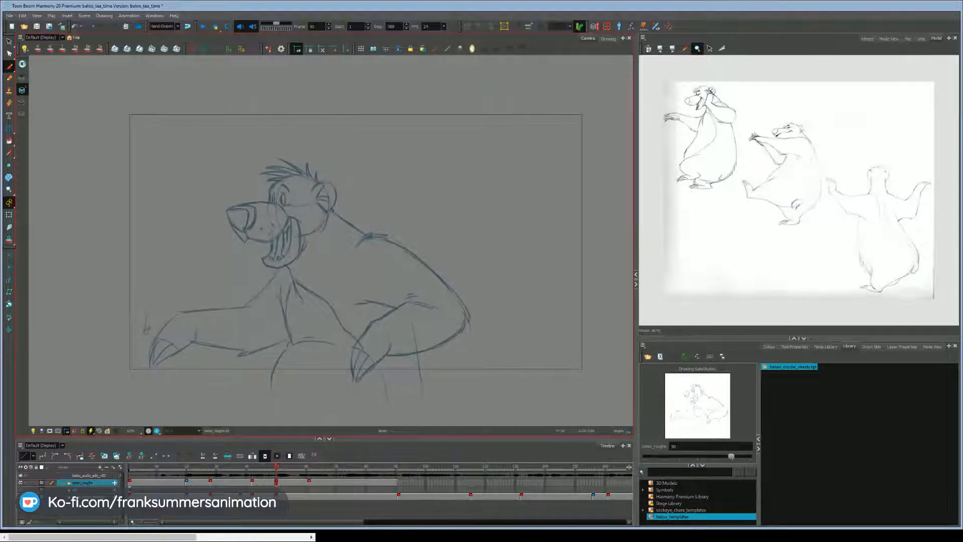
{"action": "key", "text": "f"}
{"action": "key", "text": "g"}
{"action": "key", "text": "g"}
{"action": "key", "text": "g"}
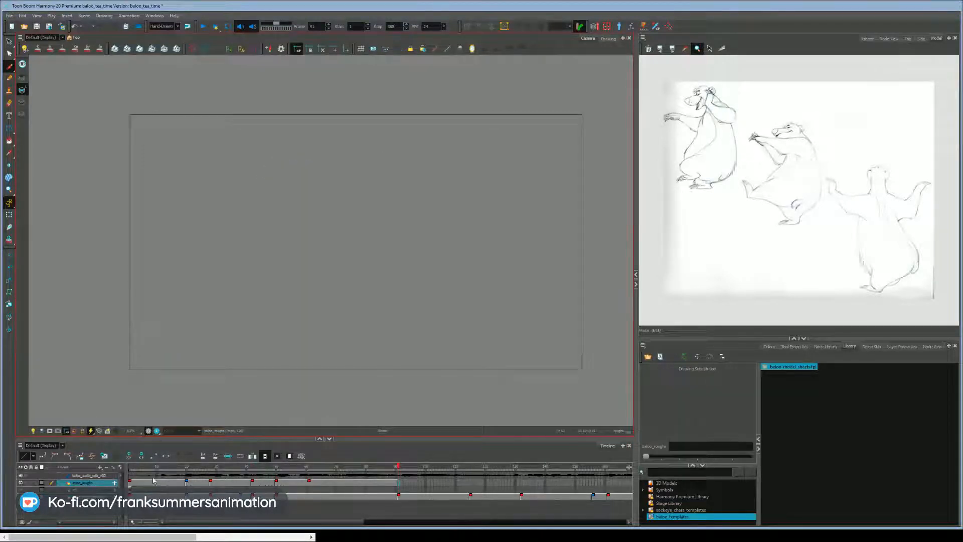
{"action": "left_click", "coordinate": [142, 482]}
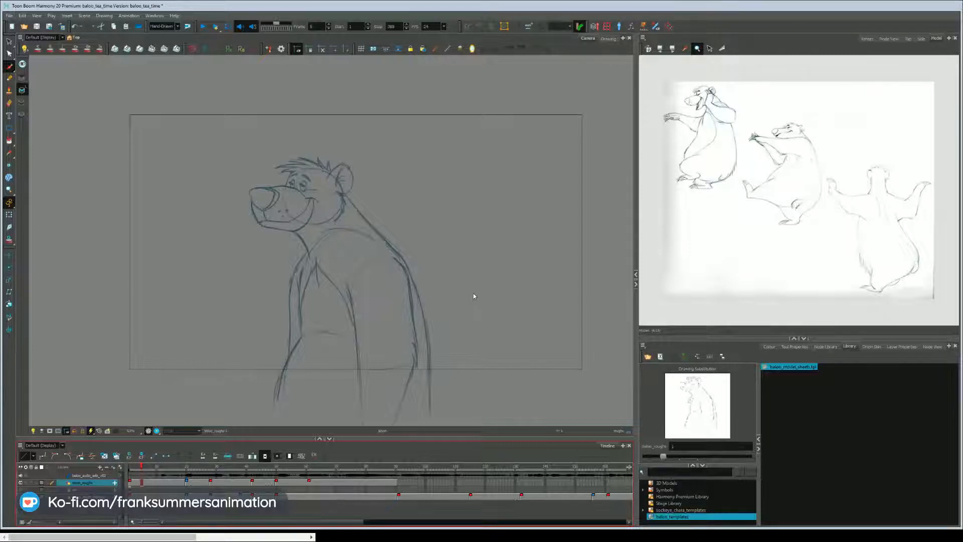
Step: Examine the standing bear's posture and head up close, and bring up the model sheet with three waist-up poses
{"action": "left_click", "coordinate": [101, 517]}
{"action": "left_click_drag", "start_coordinate": [575, 333], "coordinate": [563, 297]}
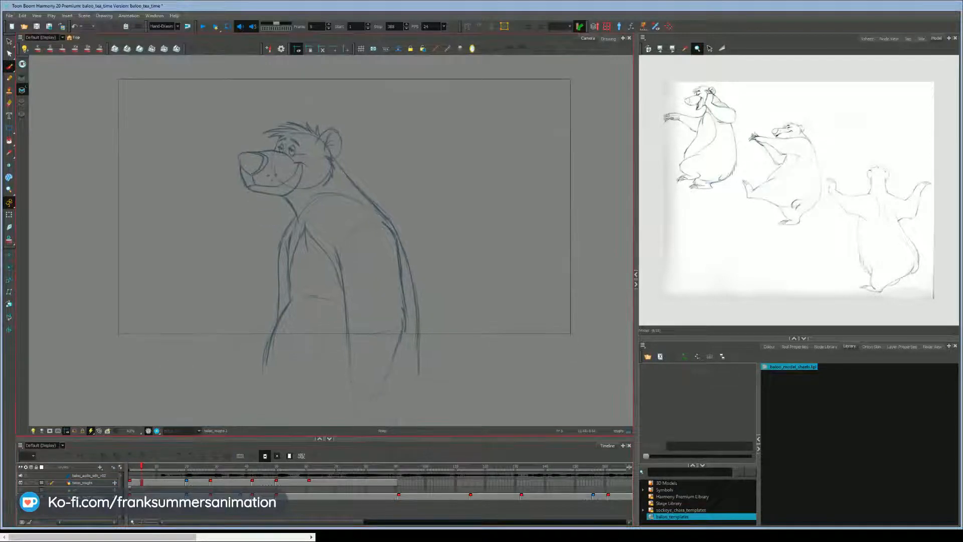
{"action": "mouse_move", "coordinate": [218, 356]}
{"action": "left_mouse_down"}
{"action": "mouse_move", "coordinate": [173, 392]}
{"action": "mouse_move", "coordinate": [203, 345]}
{"action": "left_mouse_up"}
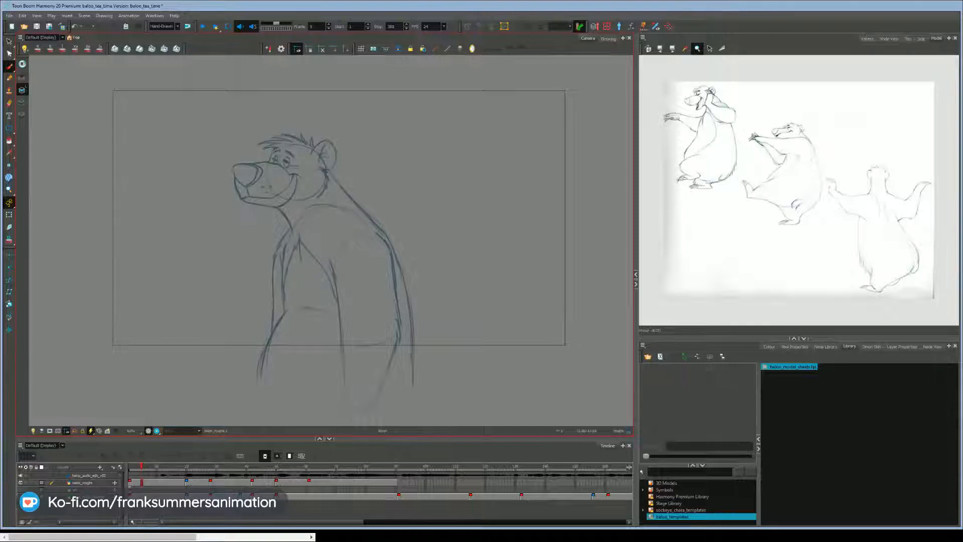
{"action": "mouse_move", "coordinate": [166, 354]}
{"action": "left_mouse_down"}
{"action": "mouse_move", "coordinate": [179, 360]}
{"action": "mouse_move", "coordinate": [167, 365]}
{"action": "left_mouse_up"}
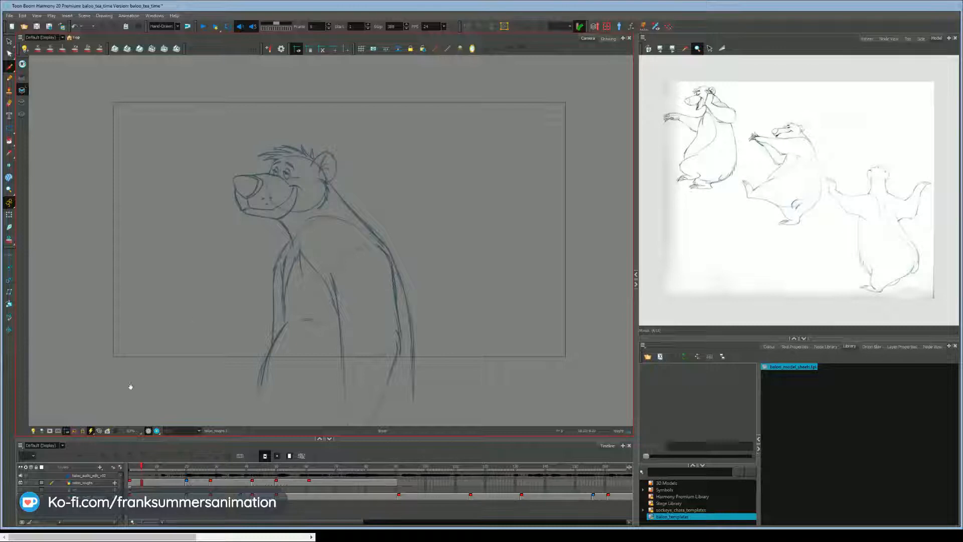
{"action": "left_click_drag", "start_coordinate": [131, 386], "coordinate": [129, 386]}
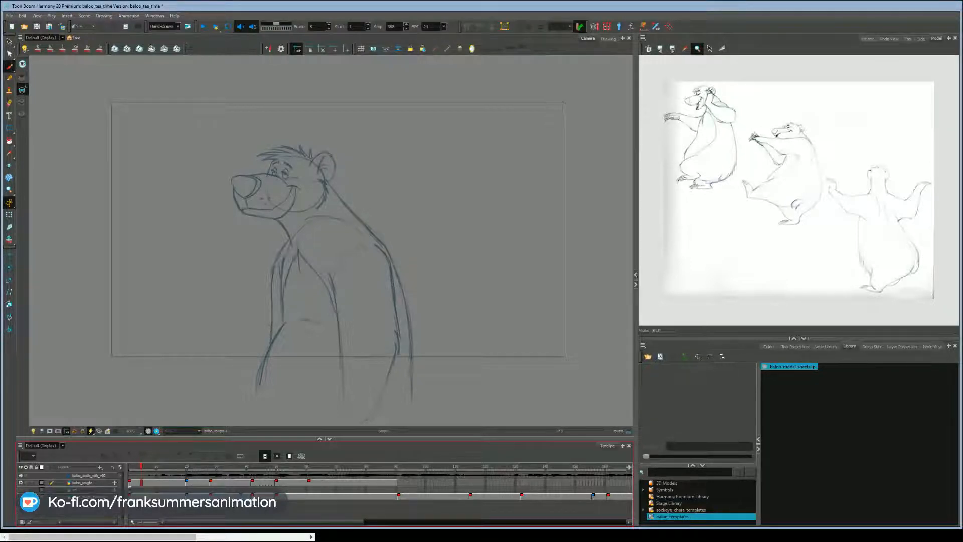
{"action": "key", "text": "space"}
{"action": "scroll", "coordinate": [291, 219], "scroll_direction": "up", "scroll_amount": 2}
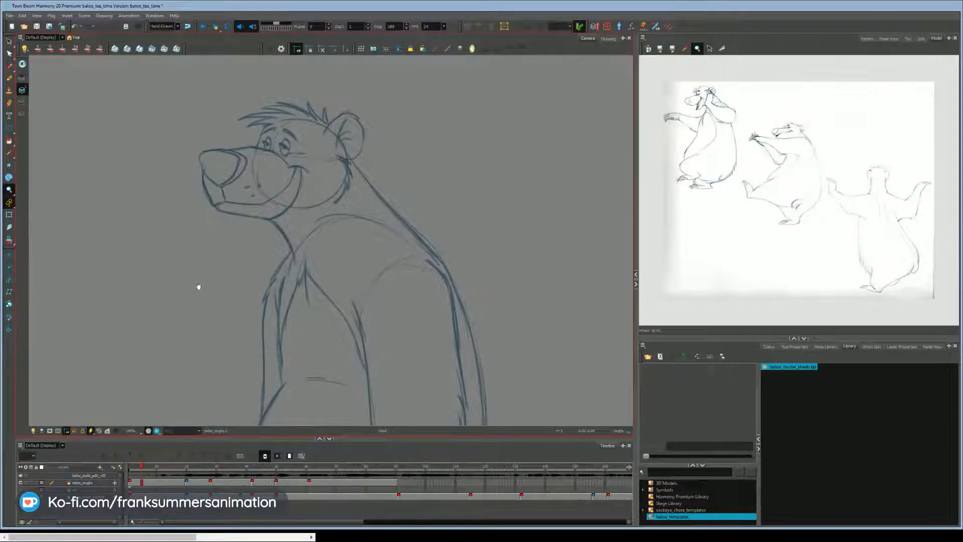
{"action": "scroll", "coordinate": [199, 286], "scroll_direction": "down", "scroll_amount": 1}
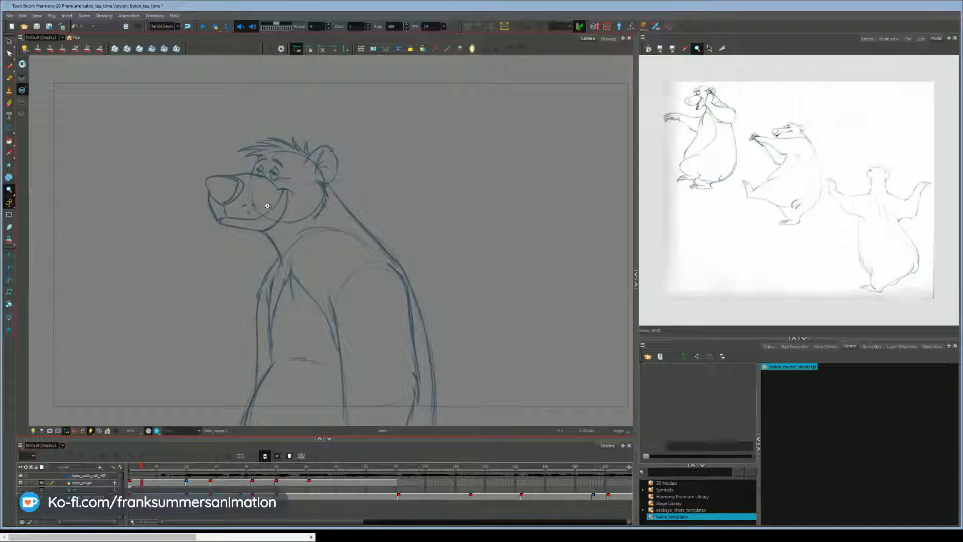
{"action": "key", "text": "g"}
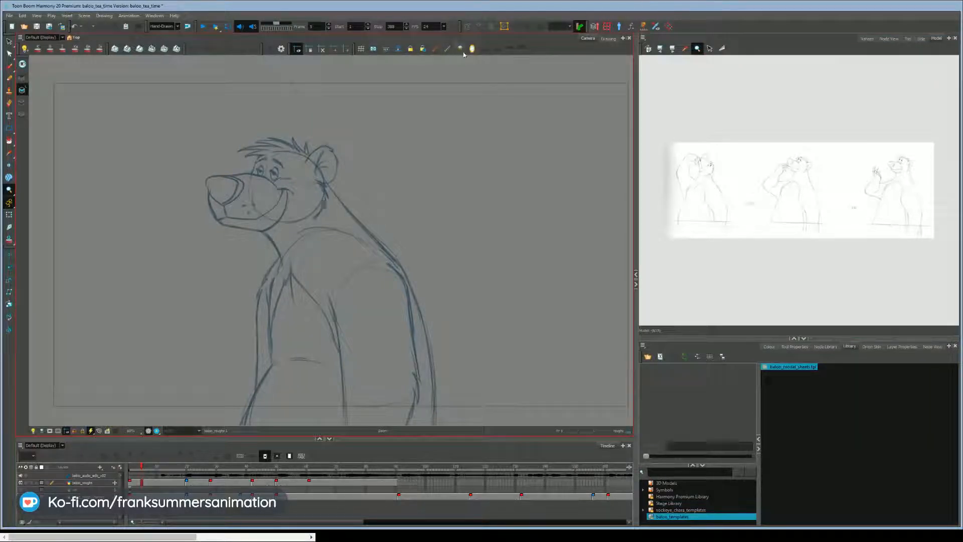
Step: Delete the throat line under the standing bear's jaw and redraw it as a curve running down to the chest
{"action": "left_click", "coordinate": [10, 42]}
{"action": "left_click", "coordinate": [325, 162]}
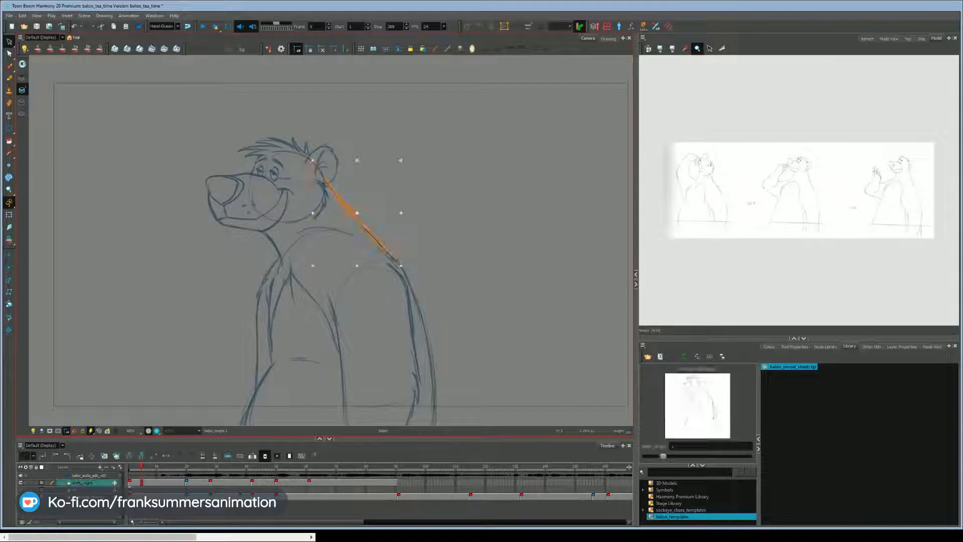
{"action": "left_click", "coordinate": [429, 251]}
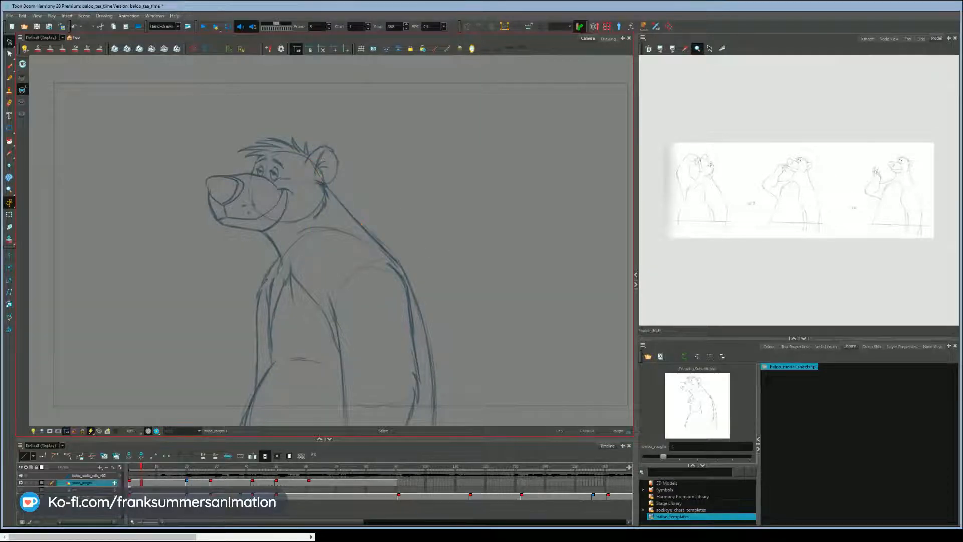
{"action": "left_click", "coordinate": [262, 230]}
{"action": "key", "text": "Delete"}
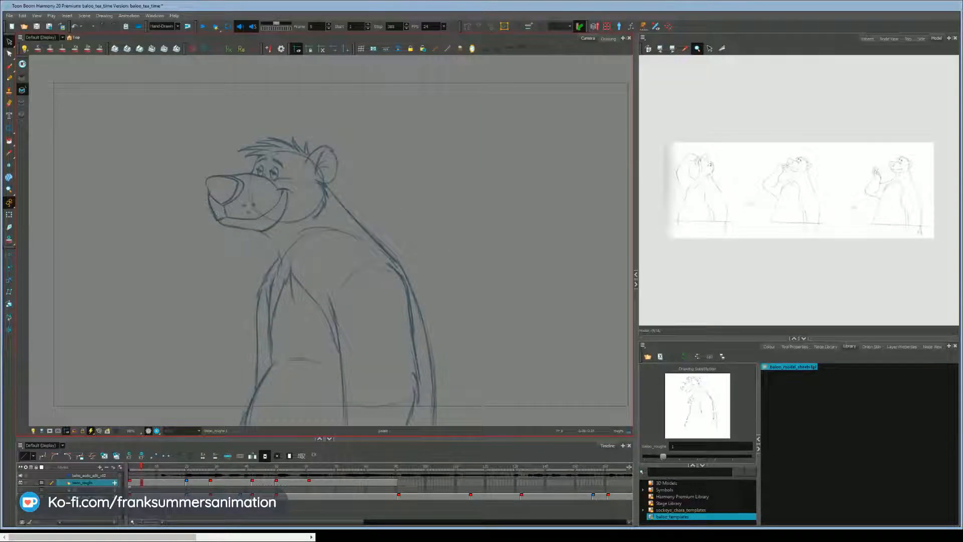
{"action": "key", "text": "alt+b"}
{"action": "left_click_drag", "start_coordinate": [278, 249], "coordinate": [265, 231]}
{"action": "left_click", "coordinate": [266, 231], "text": "ctrl"}
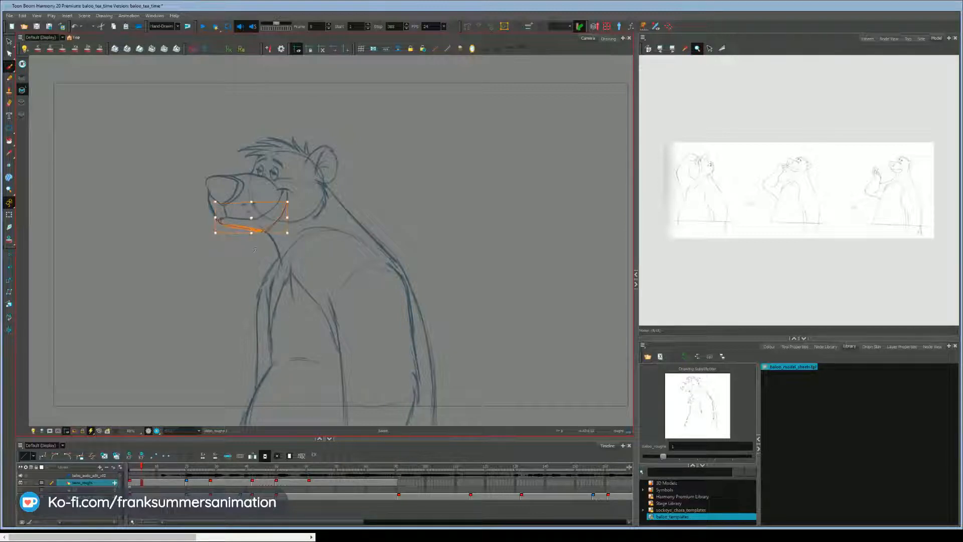
{"action": "key", "text": "Escape"}
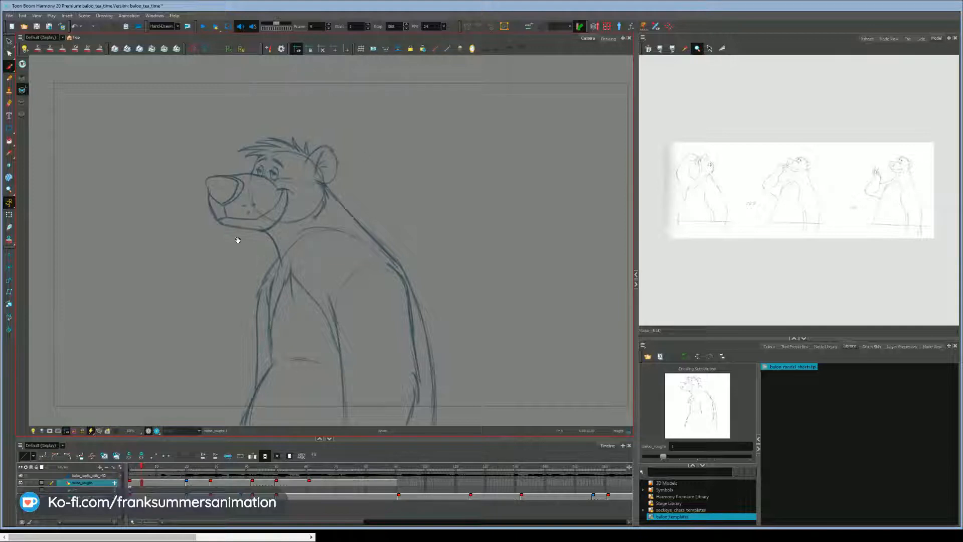
Step: Mirror the view to check the standing bear pose in reverse, and restore the normal orientation
{"action": "left_click_drag", "start_coordinate": [145, 316], "coordinate": [152, 301]}
{"action": "left_click", "coordinate": [473, 49]}
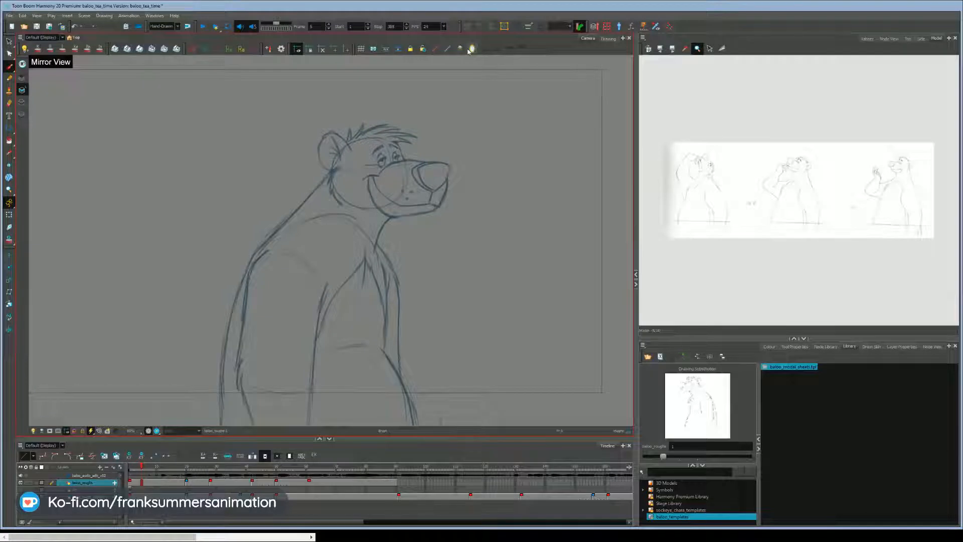
{"action": "left_click", "coordinate": [471, 49]}
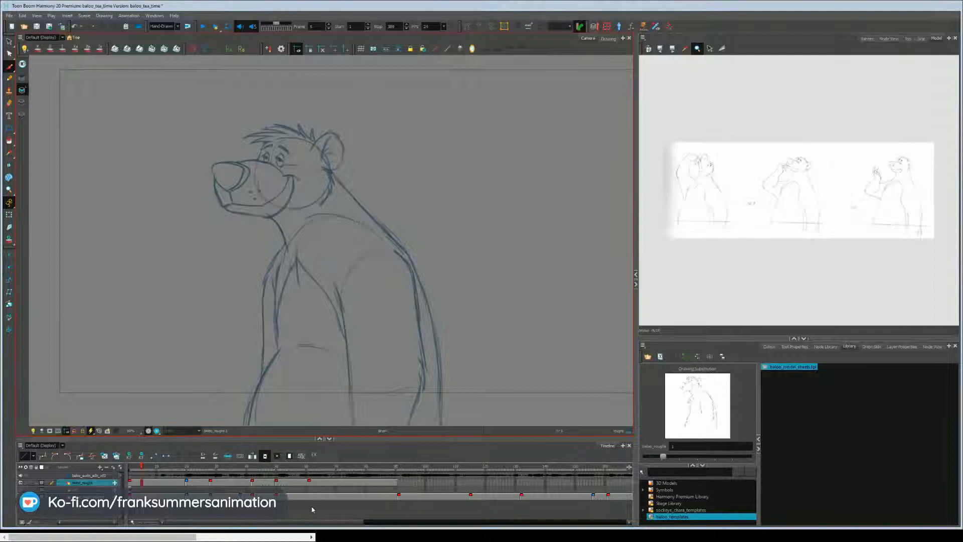
Step: Play the rough animation from the standing pose through the existing key drawings, and stop playback
{"action": "left_click", "coordinate": [312, 510]}
{"action": "left_click_drag", "start_coordinate": [128, 302], "coordinate": [137, 295]}
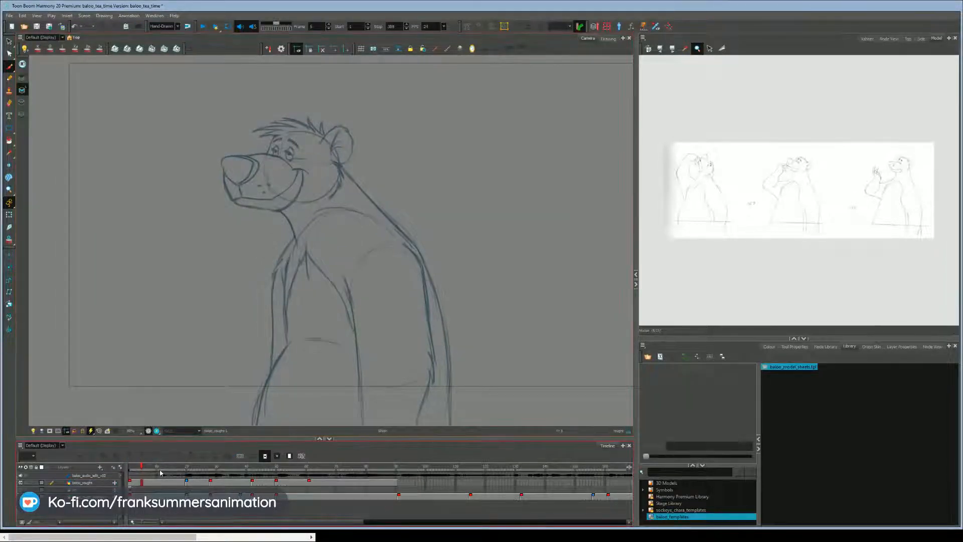
{"action": "key", "text": "Return"}
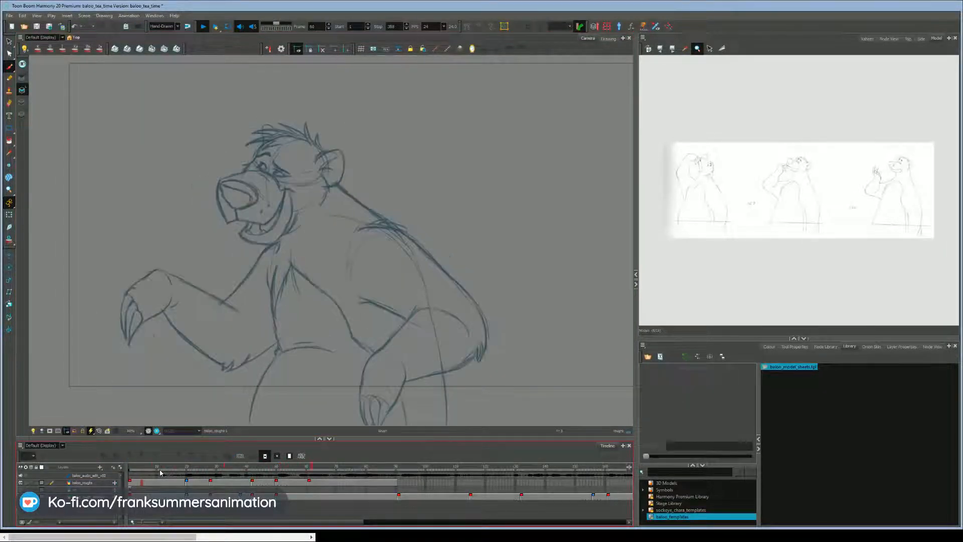
{"action": "key", "text": "Return"}
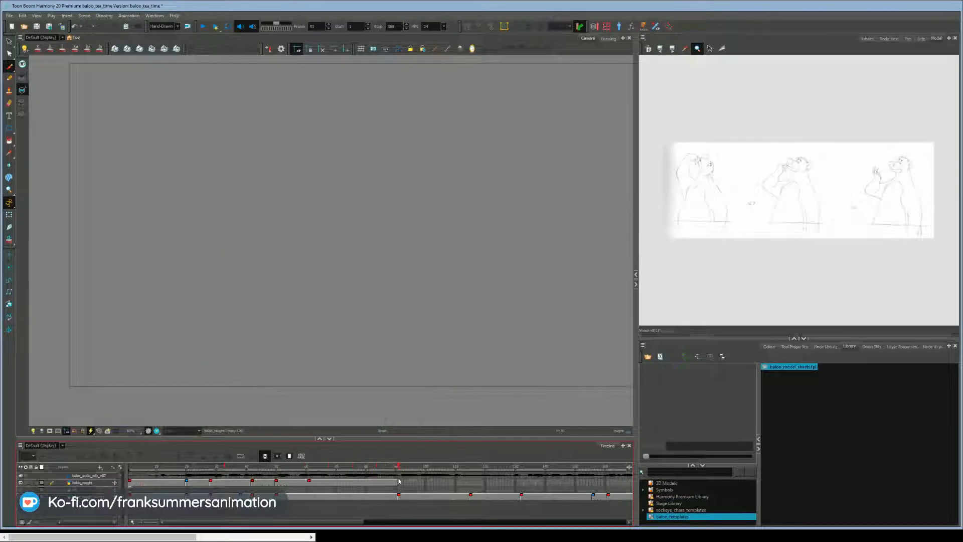
Step: Create an empty drawing at frame 91 on the baloo_roughs layer and extend its exposure to frame 114
{"action": "left_click", "coordinate": [399, 481]}
{"action": "key", "text": "alt+shift+r"}
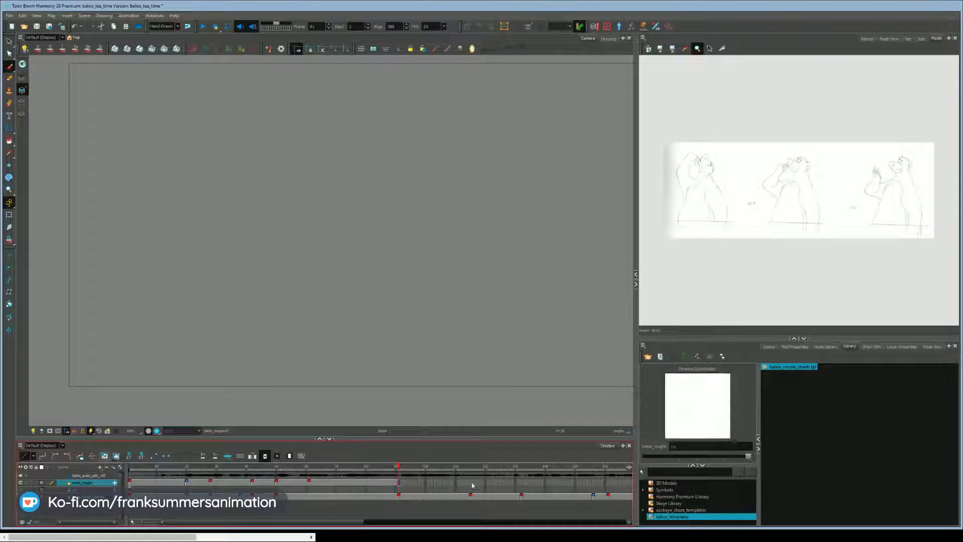
{"action": "left_click", "coordinate": [467, 485]}
{"action": "key", "text": "F5"}
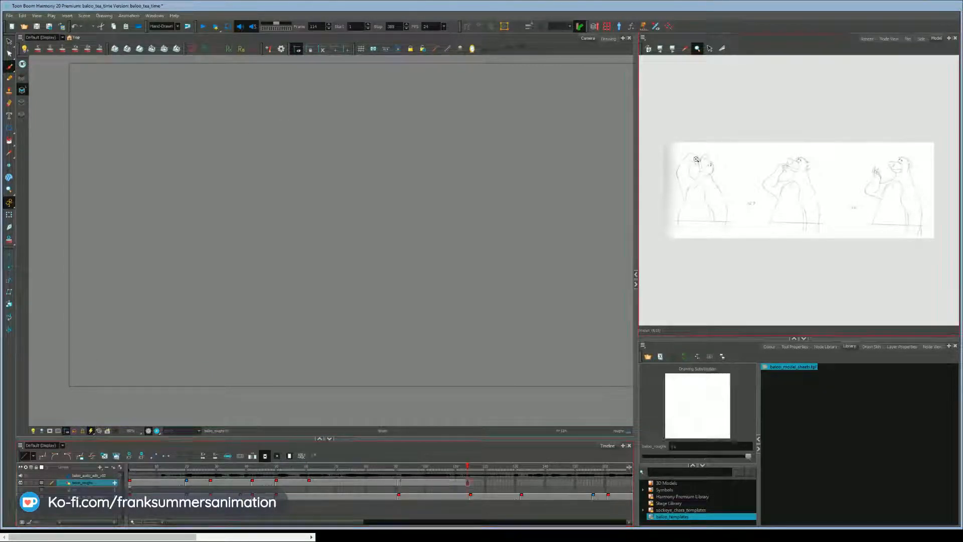
Step: Show the Xsheet, enlarge its view and examine the dialogue annotations around frame 114
{"action": "left_click", "coordinate": [867, 39]}
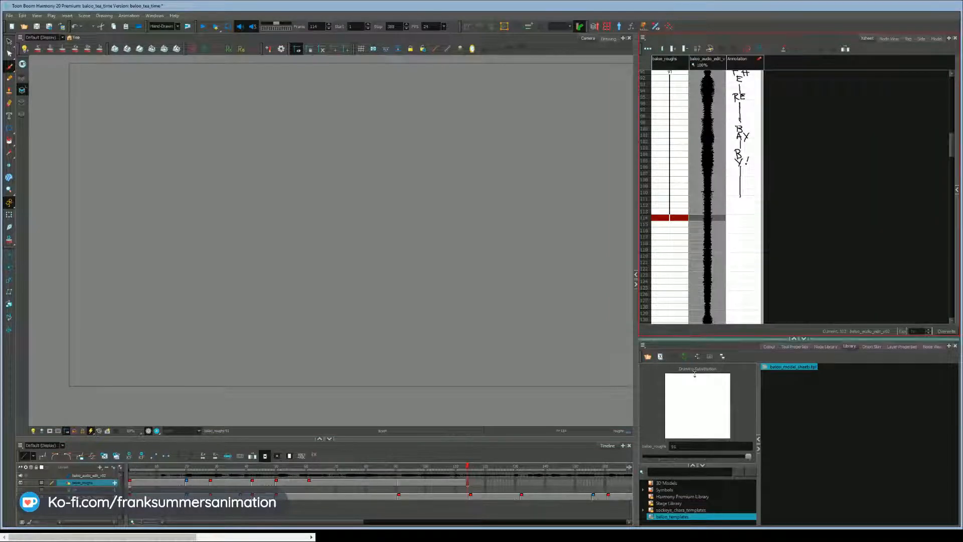
{"action": "left_click_drag", "start_coordinate": [692, 339], "coordinate": [693, 374]}
{"action": "scroll", "coordinate": [692, 206], "scroll_direction": "down", "scroll_amount": 5}
{"action": "scroll", "coordinate": [692, 206], "scroll_direction": "up", "scroll_amount": 4}
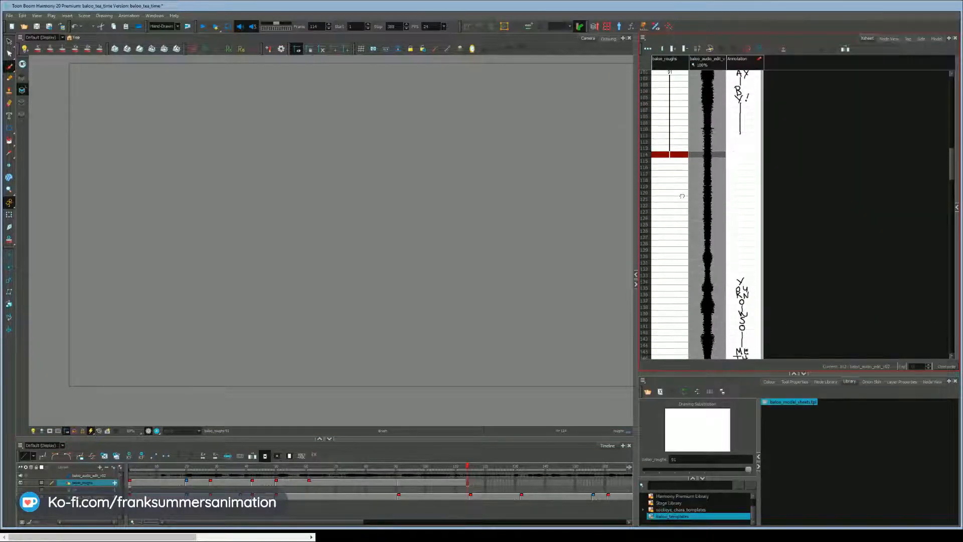
Step: Step frame by frame around frame 114 to check the end of the new drawing's exposure against the dialogue
{"action": "key", "text": "comma"}
{"action": "key", "text": "comma"}
{"action": "key", "text": "comma"}
{"action": "key", "text": "comma"}
{"action": "key", "text": "comma"}
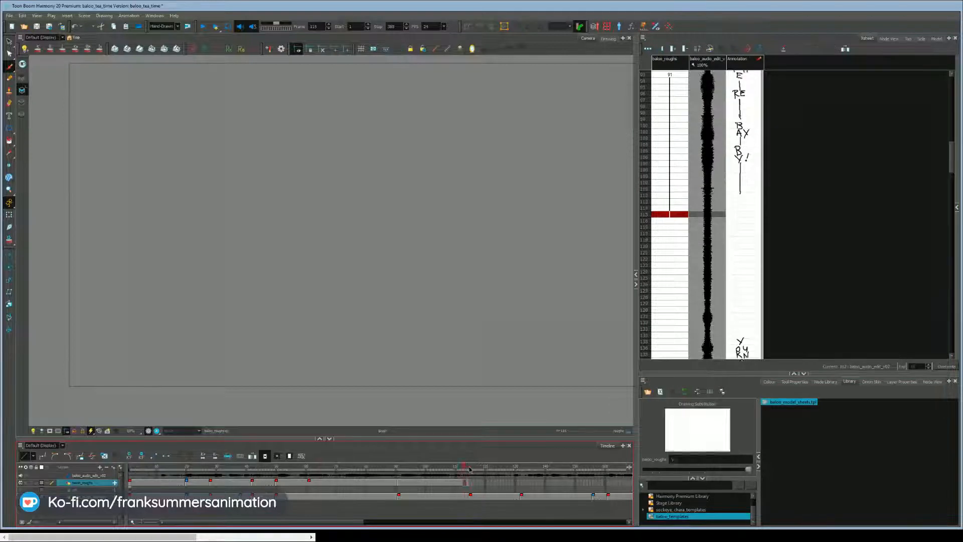
{"action": "key", "text": "period"}
{"action": "key", "text": "period"}
{"action": "key", "text": "period"}
{"action": "key", "text": "period"}
{"action": "key", "text": "period"}
{"action": "key", "text": "period"}
{"action": "key", "text": "period"}
{"action": "key", "text": "period"}
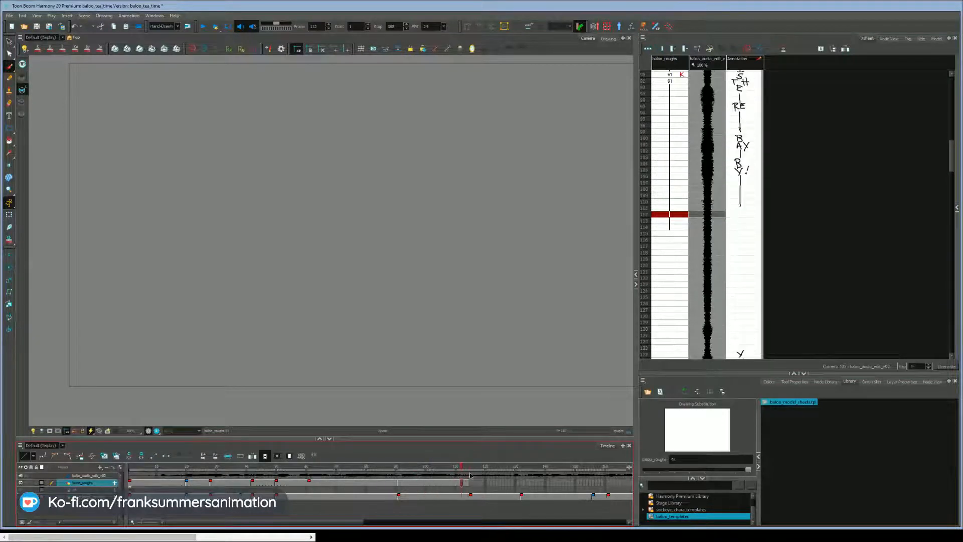
{"action": "left_click", "coordinate": [472, 487]}
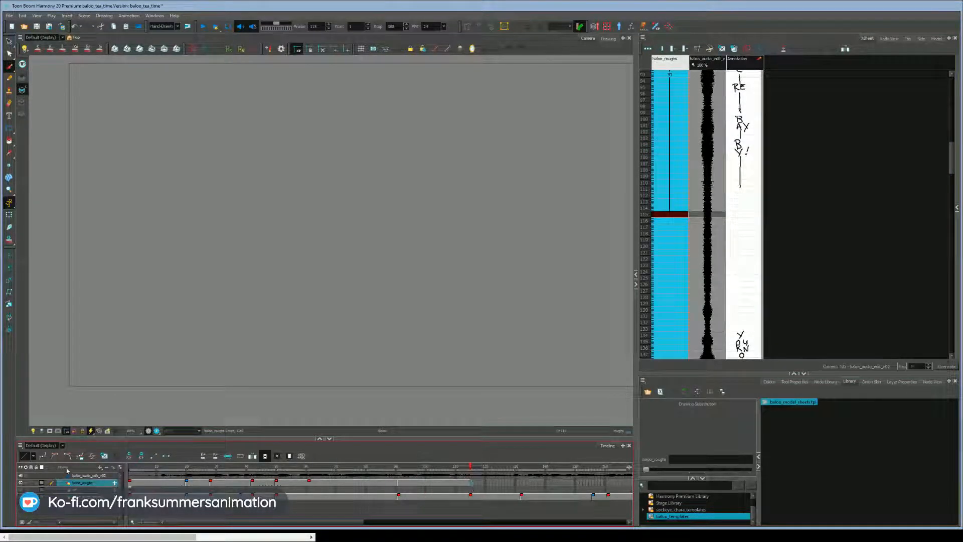
Step: Return to frame 91 and make the rough thumbnails layer visible beneath the empty drawing
{"action": "left_click", "coordinate": [400, 467]}
{"action": "left_click_drag", "start_coordinate": [401, 468], "coordinate": [400, 467]}
{"action": "left_click", "coordinate": [20, 497]}
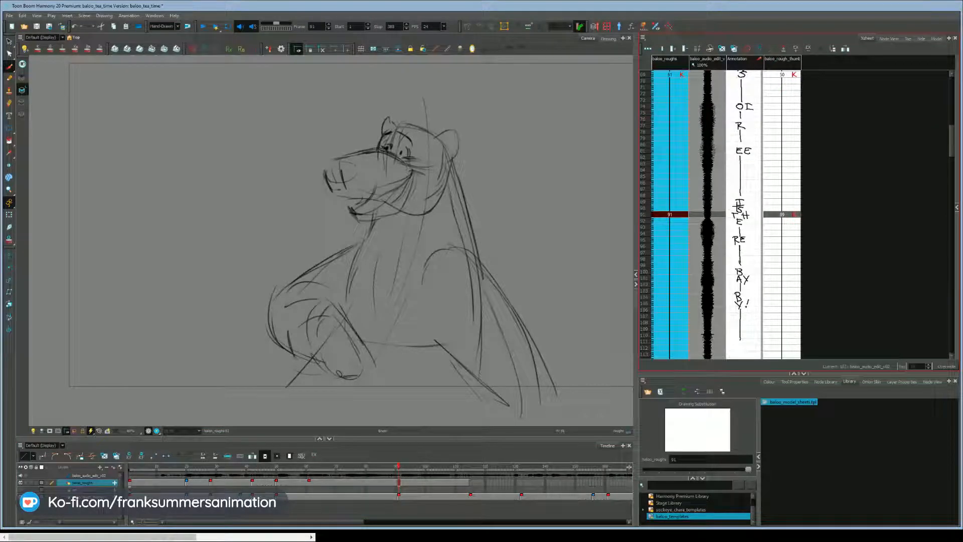
Step: Turn on the light table so the thumbnail shows faintly, staying on the empty drawing at frame 91
{"action": "key", "text": "period"}
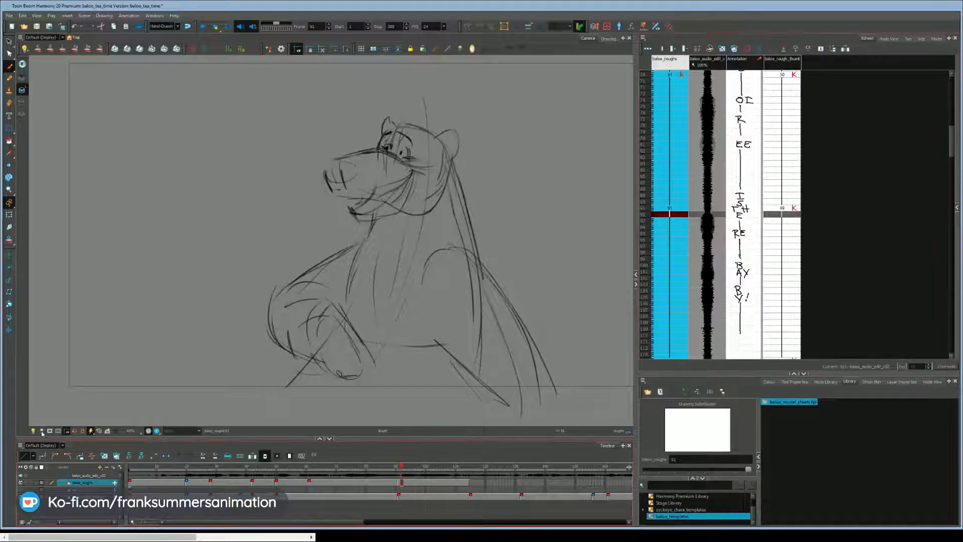
{"action": "left_click", "coordinate": [34, 432]}
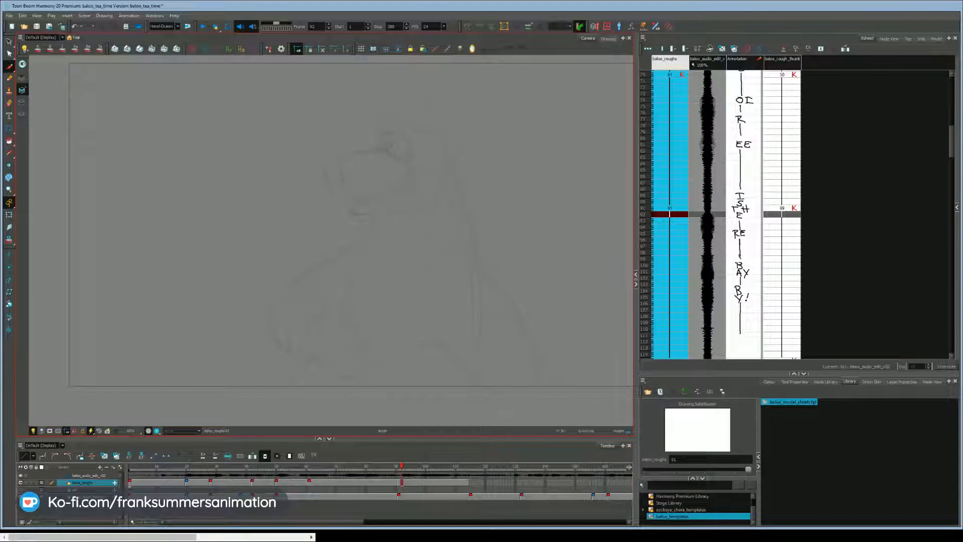
{"action": "key", "text": "comma"}
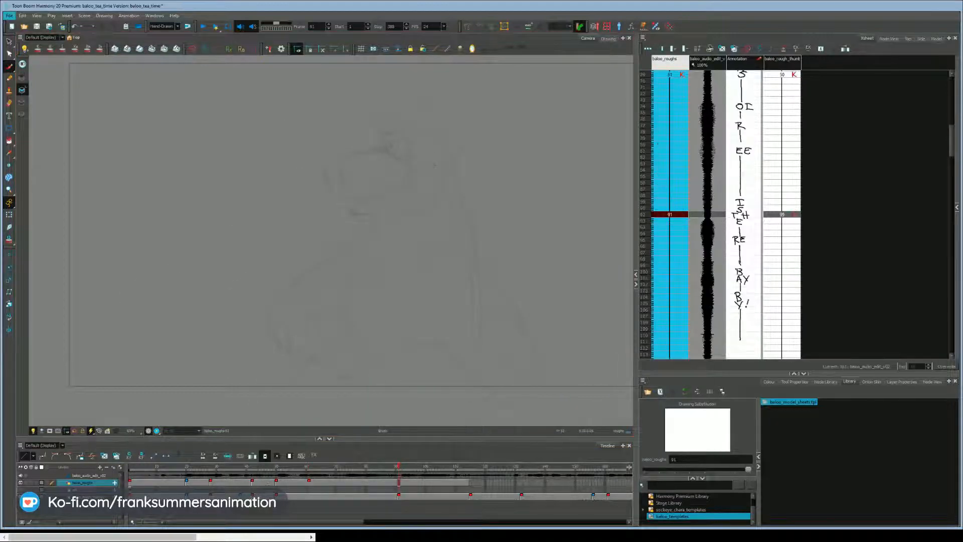
Step: Rough in the curved line from the bear's head down the torso, flipping against the previous key drawing
{"action": "left_click_drag", "start_coordinate": [434, 193], "coordinate": [412, 307]}
{"action": "key", "text": "f"}
{"action": "key", "text": "g"}
{"action": "key", "text": "f"}
{"action": "key", "text": "g"}
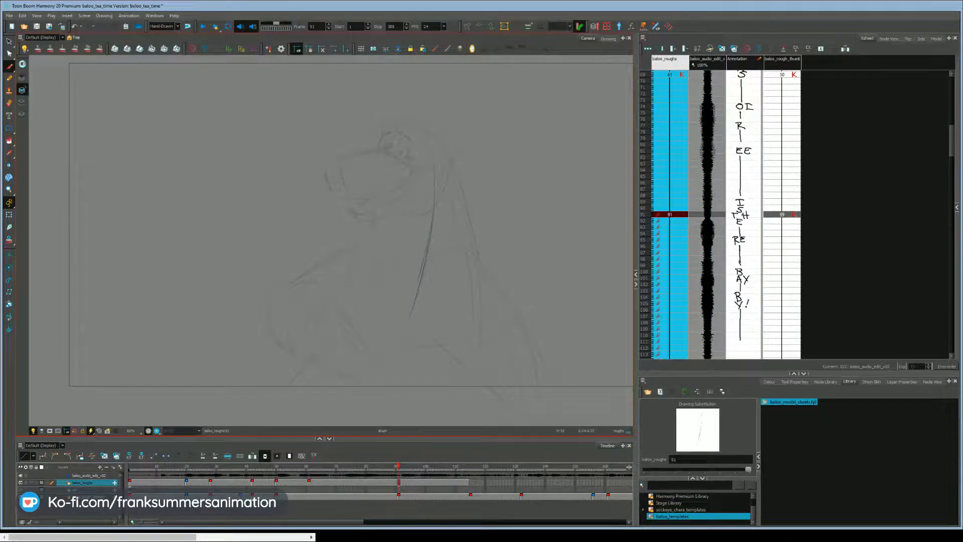
Step: Sketch the near shoulder and the long outer curve of the planted arm, comparing with the previous key
{"action": "mouse_move", "coordinate": [438, 252]}
{"action": "left_mouse_down"}
{"action": "mouse_move", "coordinate": [494, 273]}
{"action": "mouse_move", "coordinate": [549, 313]}
{"action": "left_mouse_up"}
{"action": "left_click_drag", "start_coordinate": [467, 250], "coordinate": [587, 412]}
{"action": "key", "text": "f"}
{"action": "key", "text": "g"}
{"action": "key", "text": "f"}
{"action": "key", "text": "g"}
{"action": "key", "text": "f"}
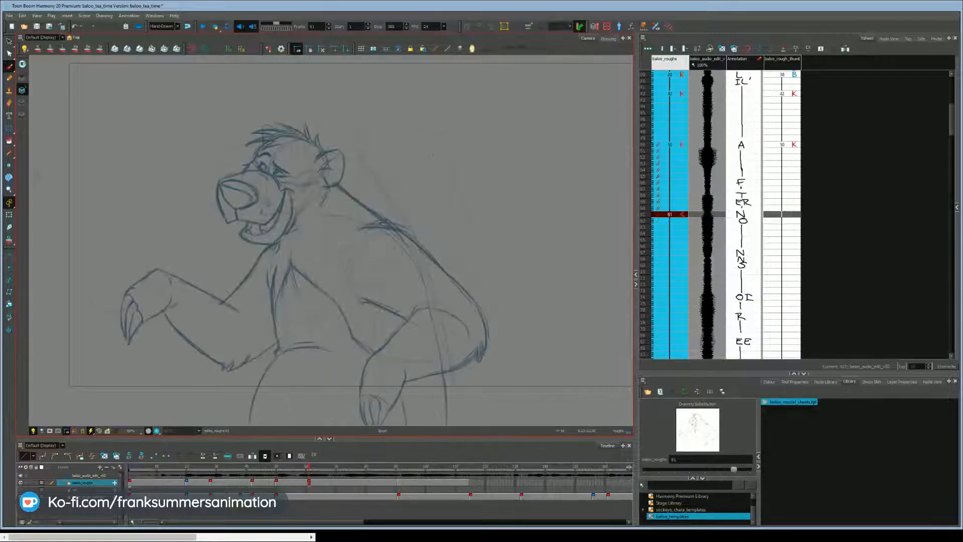
{"action": "key", "text": "g"}
Step: Sketch the far shoulder, the chest edge and the back of the neck, flipping against the previous key
{"action": "left_click_drag", "start_coordinate": [354, 246], "coordinate": [322, 263]}
{"action": "key", "text": "f"}
{"action": "key", "text": "g"}
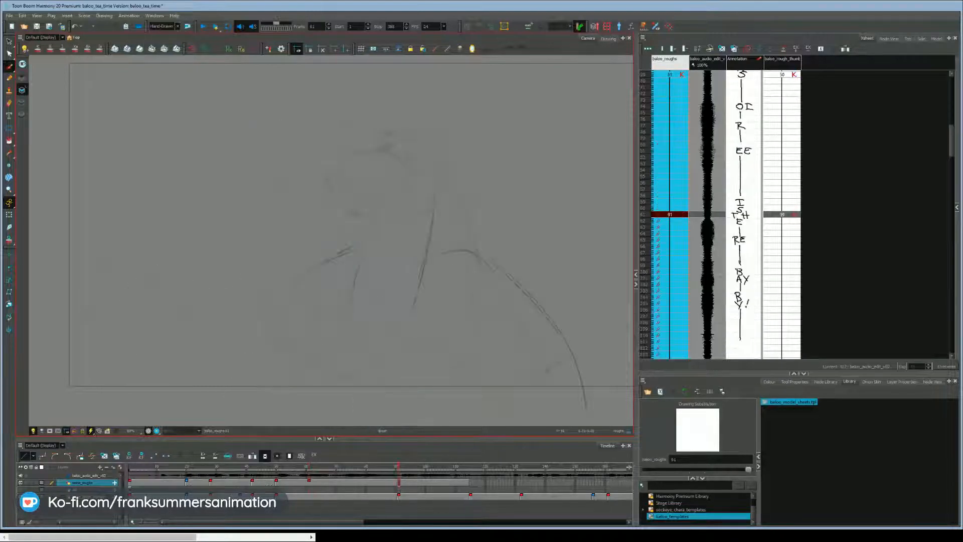
{"action": "key", "text": "f"}
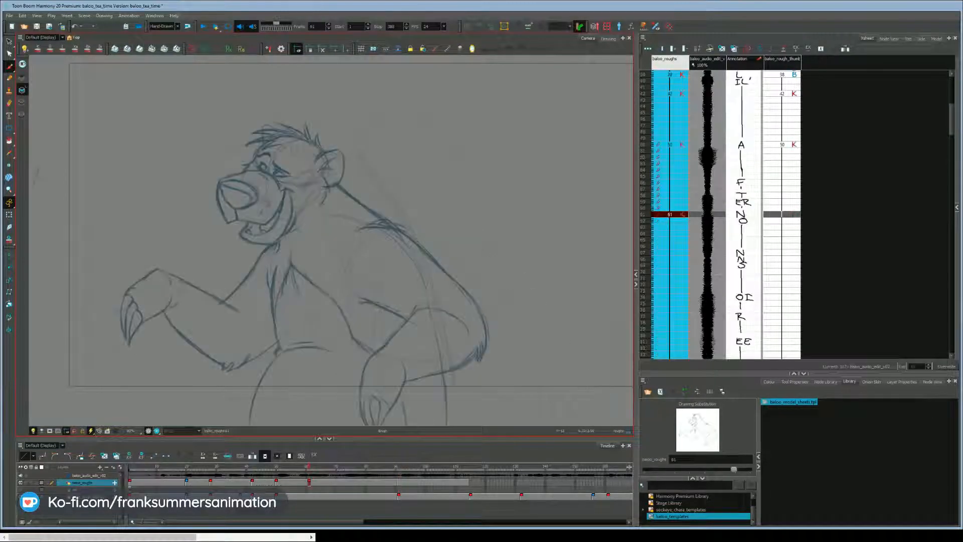
{"action": "key", "text": "g"}
{"action": "key", "text": "f"}
{"action": "key", "text": "g"}
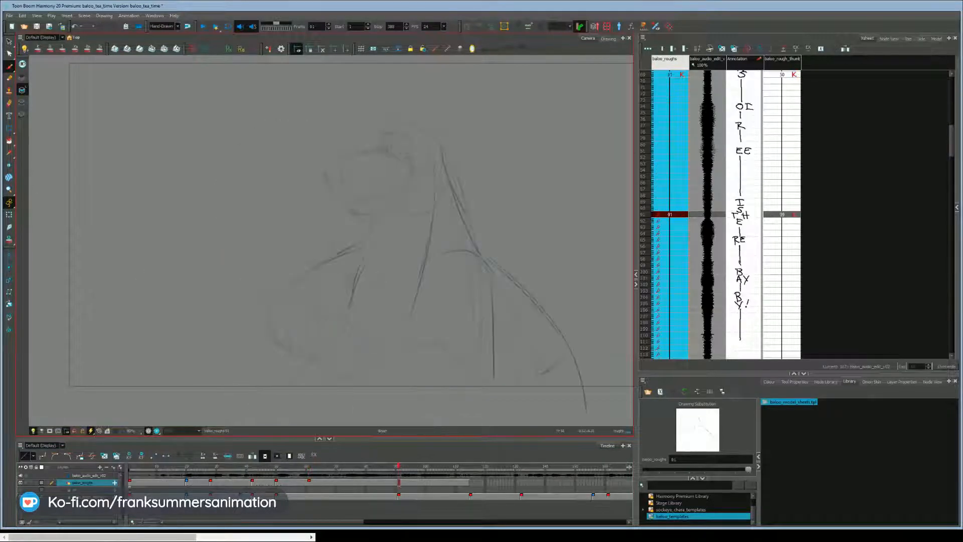
Step: Sketch a short line for the top of the belly and compare it with the previous key
{"action": "key", "text": "f"}
{"action": "mouse_move", "coordinate": [375, 340]}
{"action": "left_mouse_down"}
{"action": "mouse_move", "coordinate": [402, 349]}
{"action": "mouse_move", "coordinate": [360, 277]}
{"action": "left_mouse_up"}
{"action": "key", "text": "g"}
{"action": "key", "text": "f"}
{"action": "key", "text": "g"}
Step: Collapse the Timeline to enlarge the camera view and reposition the drawing within it
{"action": "left_click_drag", "start_coordinate": [423, 356], "coordinate": [443, 426]}
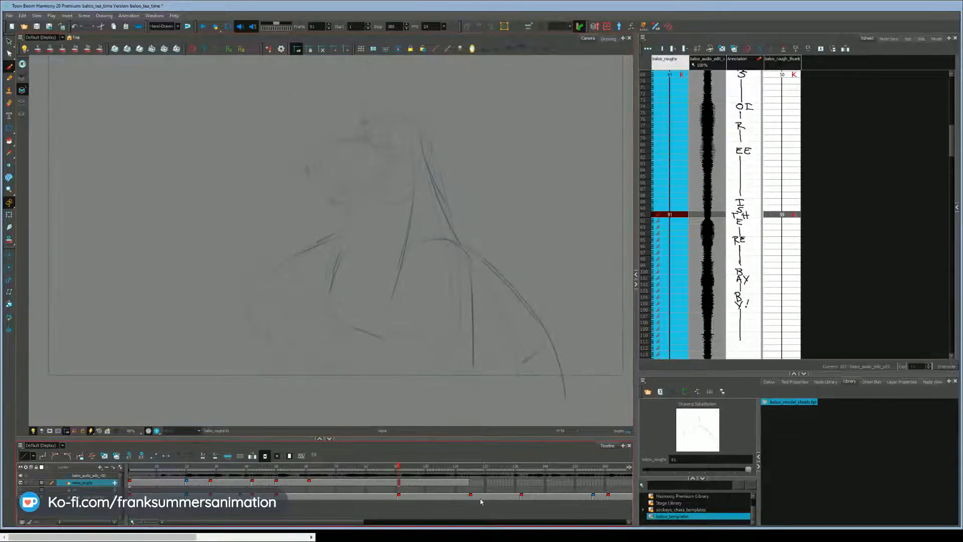
{"action": "left_click", "coordinate": [331, 439]}
{"action": "left_click_drag", "start_coordinate": [208, 402], "coordinate": [212, 379]}
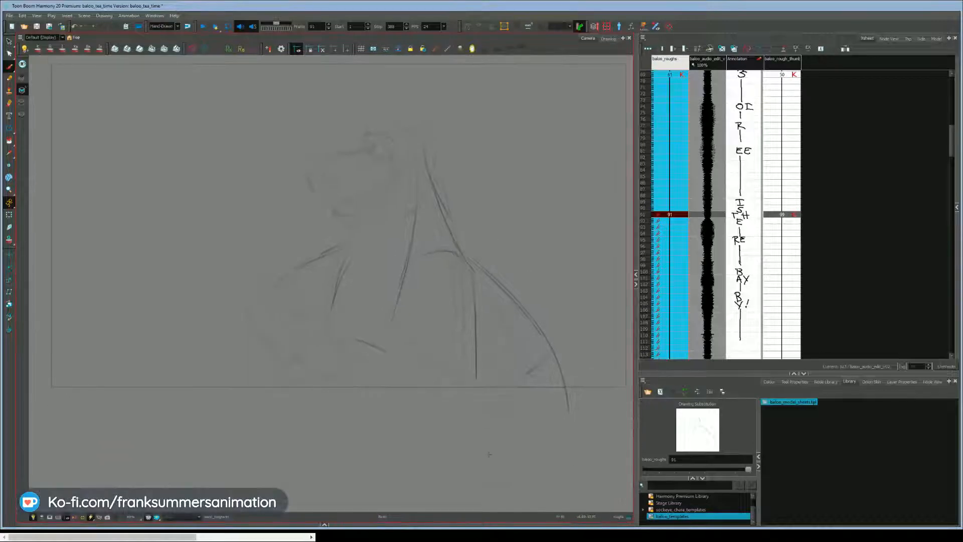
Step: Try sketching the planted hand over a flat ellipse below the camera frame, and undo those strokes
{"action": "mouse_move", "coordinate": [489, 454]}
{"action": "left_mouse_down"}
{"action": "mouse_move", "coordinate": [598, 468]}
{"action": "mouse_move", "coordinate": [490, 463]}
{"action": "left_mouse_up"}
{"action": "left_click_drag", "start_coordinate": [569, 433], "coordinate": [512, 426]}
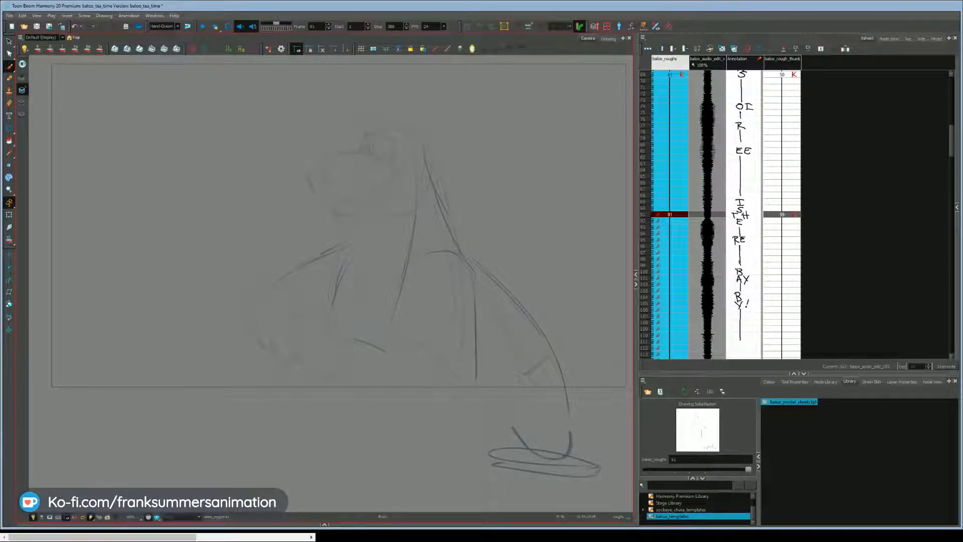
{"action": "key", "text": "ctrl+z"}
{"action": "key", "text": "ctrl+z"}
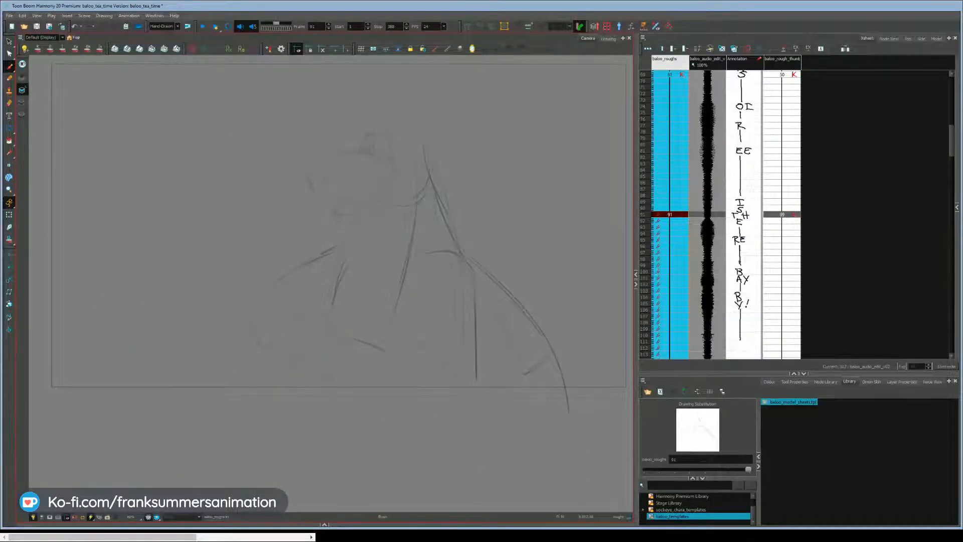
Step: Rough in the bear's head as a circle above the neck, flipping against the previous key
{"action": "key", "text": "f"}
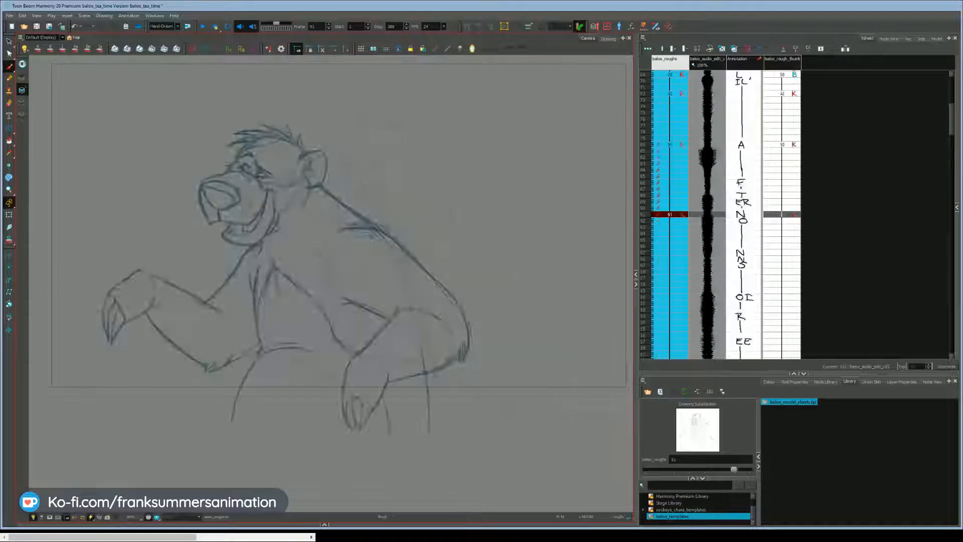
{"action": "key", "text": "g"}
{"action": "key", "text": "f"}
{"action": "key", "text": "g"}
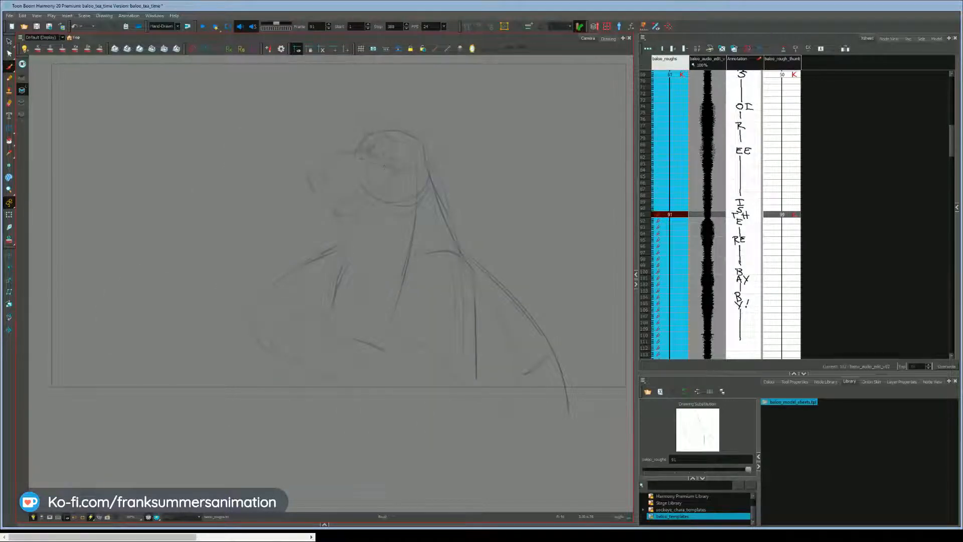
Step: Draw the guide line across the head into the top of the muzzle, and the front of the neck
{"action": "left_click_drag", "start_coordinate": [385, 166], "coordinate": [417, 169]}
{"action": "key", "text": "f"}
{"action": "key", "text": "g"}
{"action": "key", "text": "f"}
{"action": "key", "text": "g"}
{"action": "key", "text": "f"}
{"action": "key", "text": "g"}
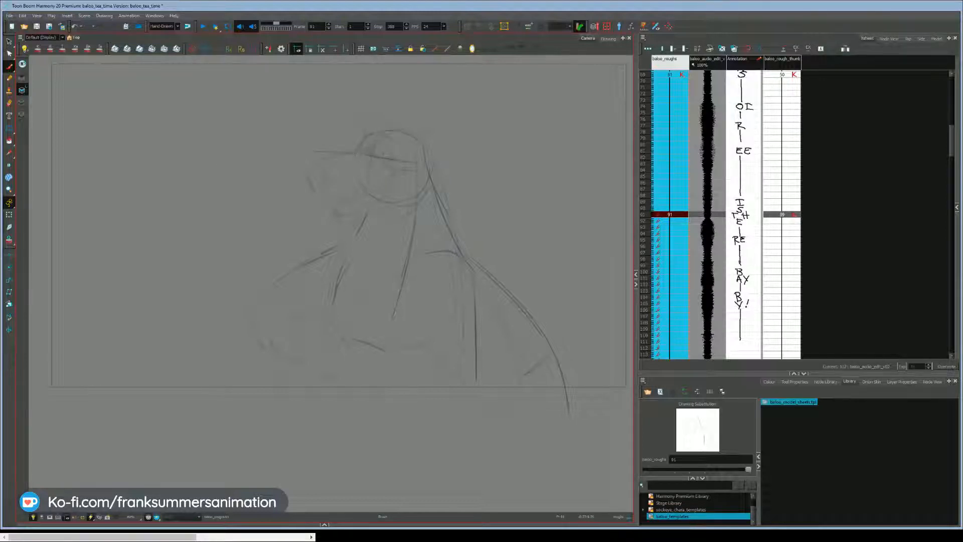
Step: Sketch the nose at the tip of the muzzle and check its placement against the previous key
{"action": "key", "text": "f"}
{"action": "key", "text": "g"}
{"action": "left_click_drag", "start_coordinate": [310, 176], "coordinate": [304, 153]}
{"action": "key", "text": "f"}
{"action": "key", "text": "g"}
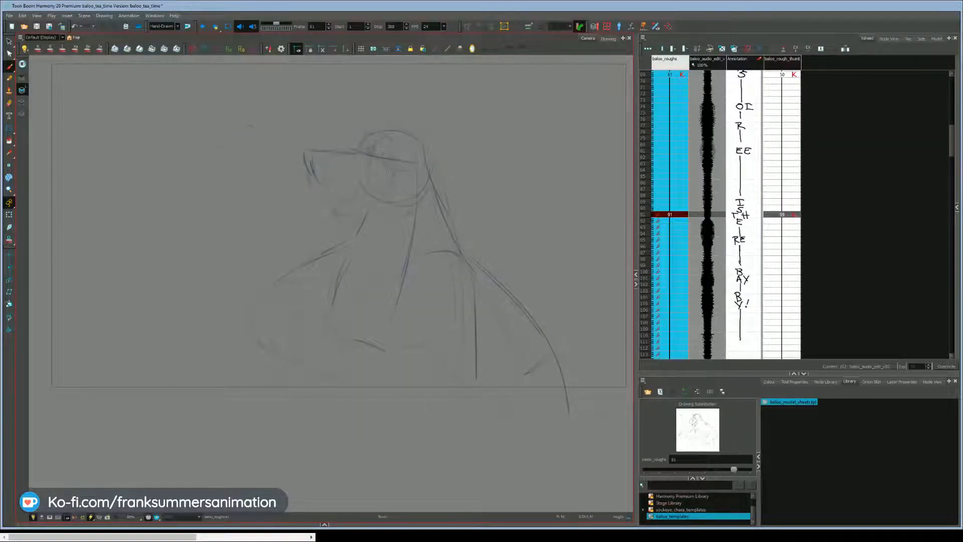
Step: Sketch the cheek, chest fur and far elbow curve while flipping repeatedly against the previous key
{"action": "key", "text": "f"}
{"action": "key", "text": "g"}
{"action": "key", "text": "f"}
{"action": "key", "text": "g"}
{"action": "key", "text": "f"}
{"action": "key", "text": "g"}
{"action": "key", "text": "f"}
{"action": "key", "text": "g"}
{"action": "key", "text": "f"}
{"action": "key", "text": "g"}
{"action": "left_click_drag", "start_coordinate": [252, 299], "coordinate": [270, 349]}
Step: Try lowered forearm strokes for the far arm, and undo them
{"action": "left_click_drag", "start_coordinate": [330, 320], "coordinate": [340, 357]}
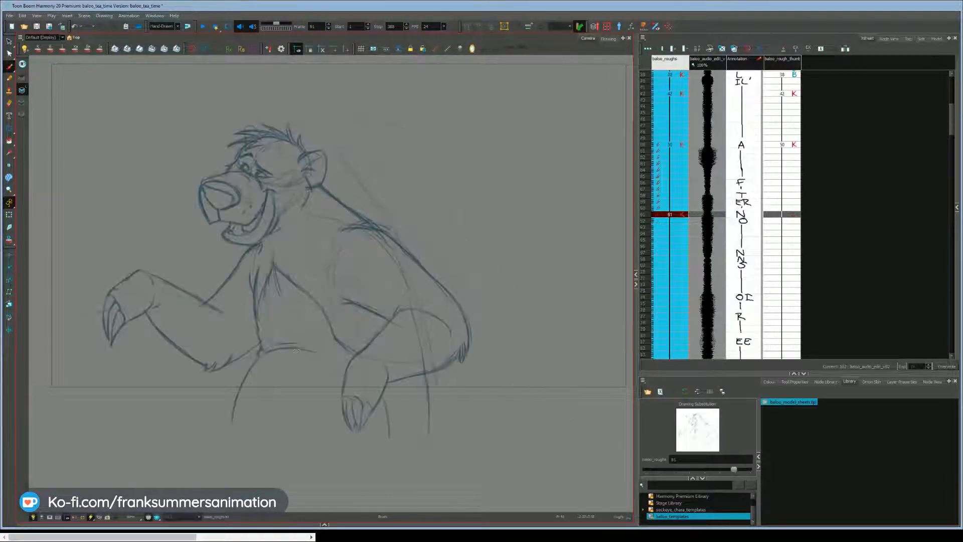
{"action": "left_click_drag", "start_coordinate": [301, 320], "coordinate": [311, 313]}
{"action": "key", "text": "ctrl+z"}
{"action": "key", "text": "ctrl+z"}
{"action": "key", "text": "ctrl+z"}
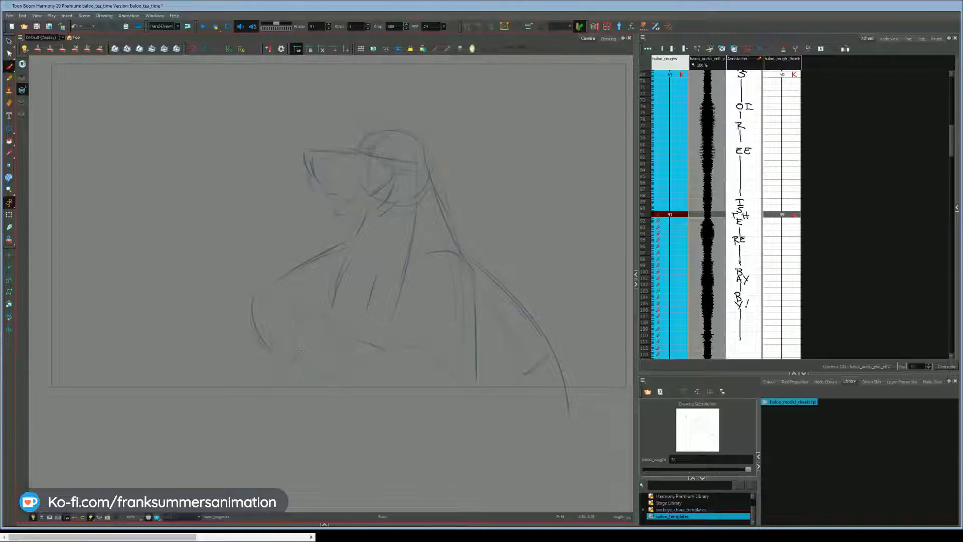
Step: Rough in the raised far forearm with its hand, and the planted arm's lines extending below the camera frame
{"action": "mouse_move", "coordinate": [273, 291]}
{"action": "left_mouse_down"}
{"action": "mouse_move", "coordinate": [233, 258]}
{"action": "mouse_move", "coordinate": [196, 266]}
{"action": "mouse_move", "coordinate": [209, 265]}
{"action": "left_mouse_up"}
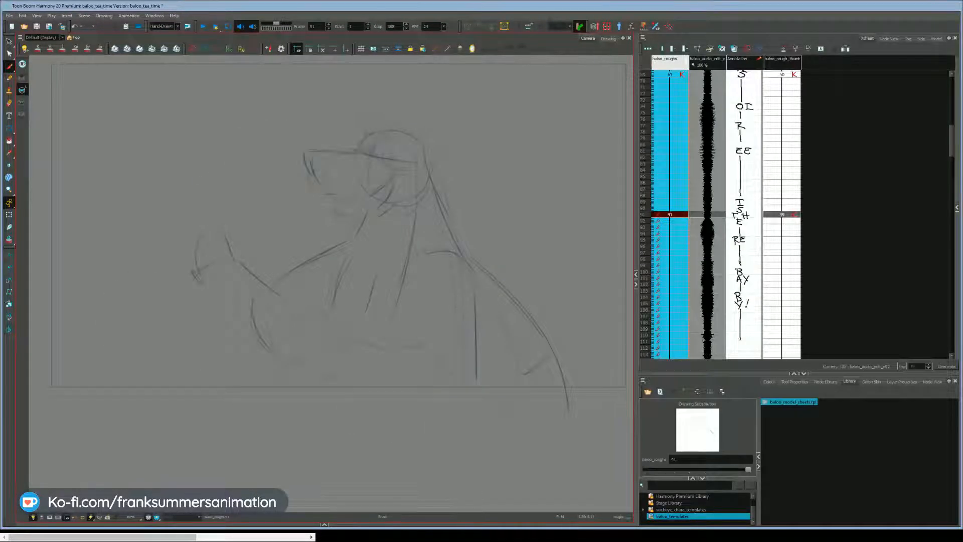
{"action": "mouse_move", "coordinate": [435, 347]}
{"action": "left_mouse_down"}
{"action": "mouse_move", "coordinate": [502, 390]}
{"action": "mouse_move", "coordinate": [517, 431]}
{"action": "left_mouse_up"}
Step: Draw the chest contour beside the planted arm and the lower edge of the nose
{"action": "left_click_drag", "start_coordinate": [416, 339], "coordinate": [418, 350]}
{"action": "mouse_move", "coordinate": [309, 169]}
{"action": "left_mouse_down"}
{"action": "mouse_move", "coordinate": [319, 191]}
{"action": "mouse_move", "coordinate": [325, 179]}
{"action": "left_mouse_up"}
{"action": "key", "text": "f"}
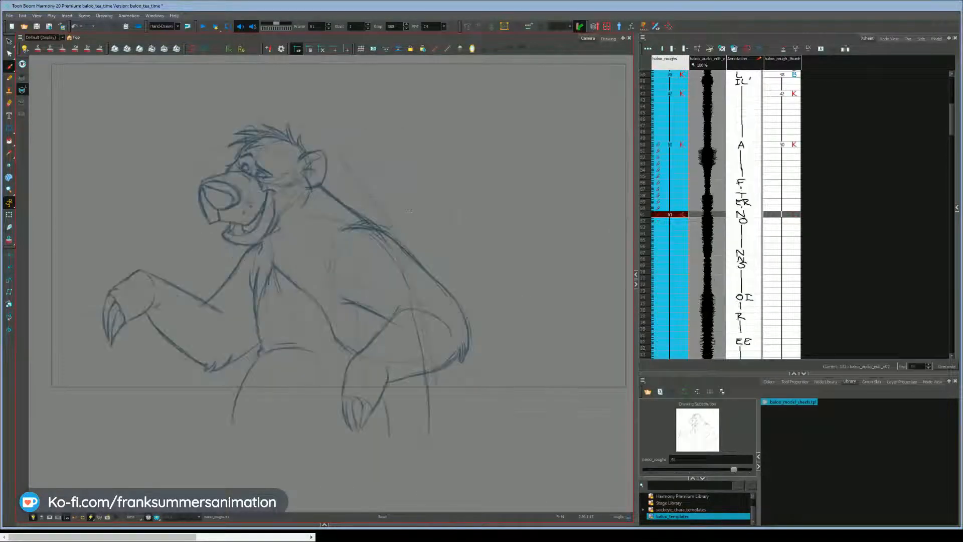
{"action": "key", "text": "g"}
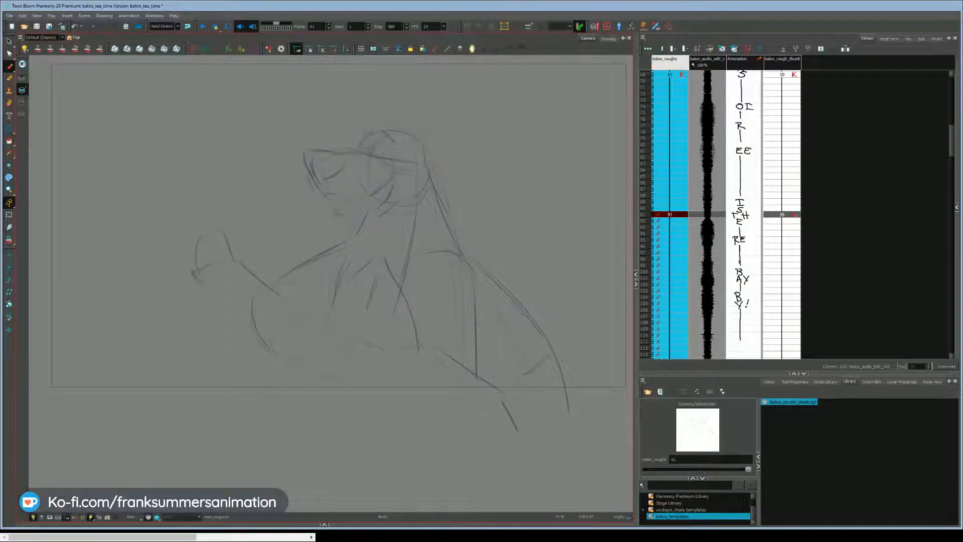
Step: Sketch the open mouth and jaw beneath the muzzle, flipping against the previous key to check them
{"action": "key", "text": "f"}
{"action": "key", "text": "g"}
{"action": "key", "text": "f"}
{"action": "key", "text": "g"}
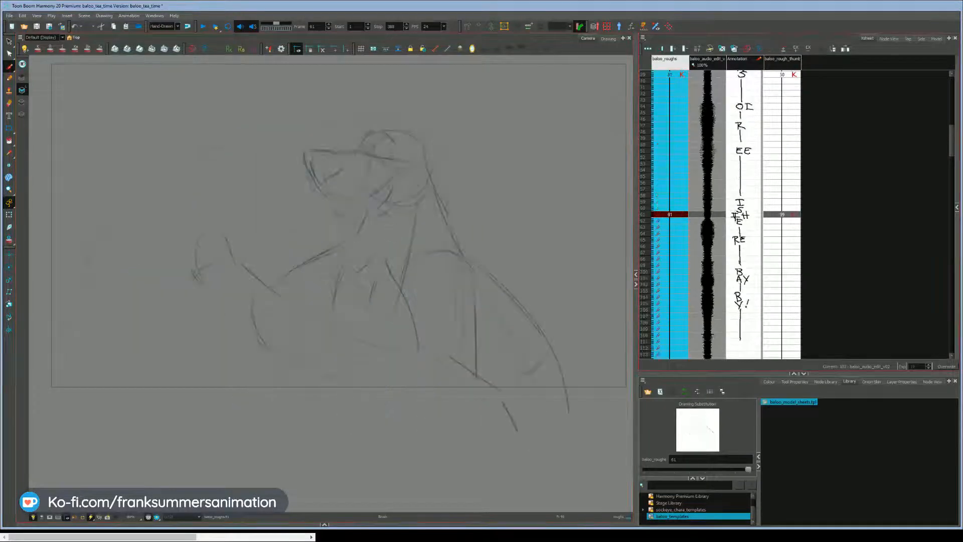
{"action": "key", "text": "f"}
{"action": "key", "text": "g"}
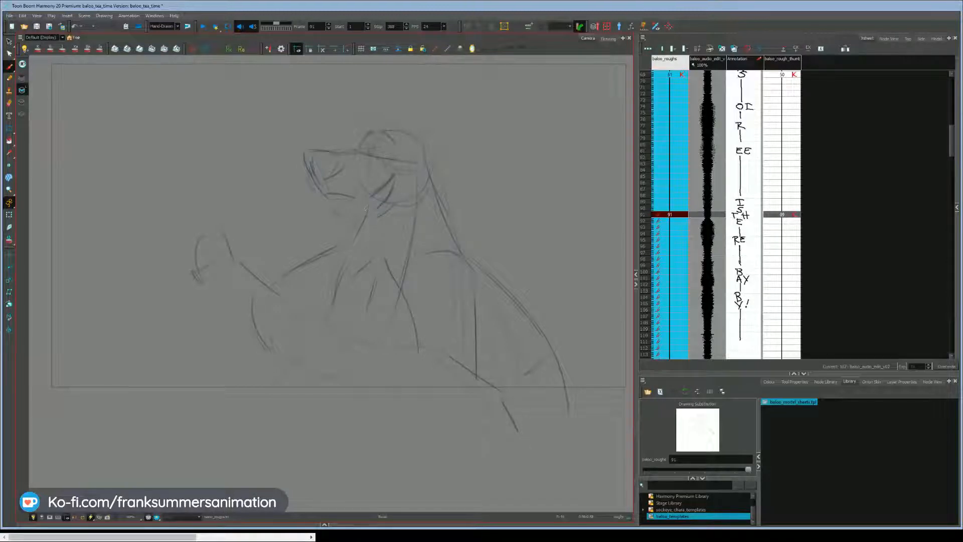
{"action": "mouse_move", "coordinate": [398, 188]}
{"action": "left_mouse_down"}
{"action": "mouse_move", "coordinate": [361, 226]}
{"action": "mouse_move", "coordinate": [345, 225]}
{"action": "mouse_move", "coordinate": [344, 213]}
{"action": "mouse_move", "coordinate": [350, 243]}
{"action": "left_mouse_up"}
{"action": "key", "text": "f"}
{"action": "key", "text": "g"}
{"action": "key", "text": "f"}
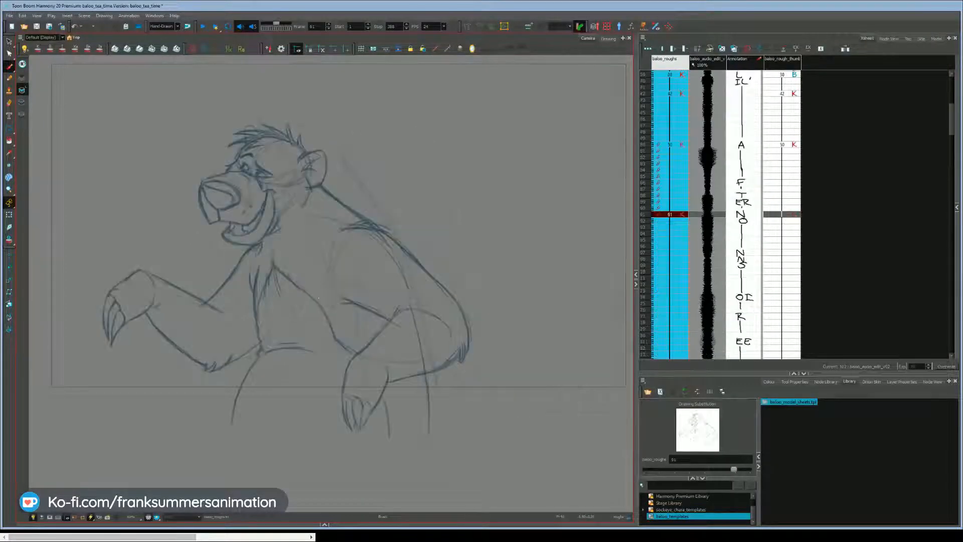
{"action": "key", "text": "g"}
Step: Redraw the back of the neck farther out for a thicker neck and compare it with the previous key
{"action": "key", "text": "ctrl+z"}
{"action": "left_click_drag", "start_coordinate": [435, 160], "coordinate": [457, 239]}
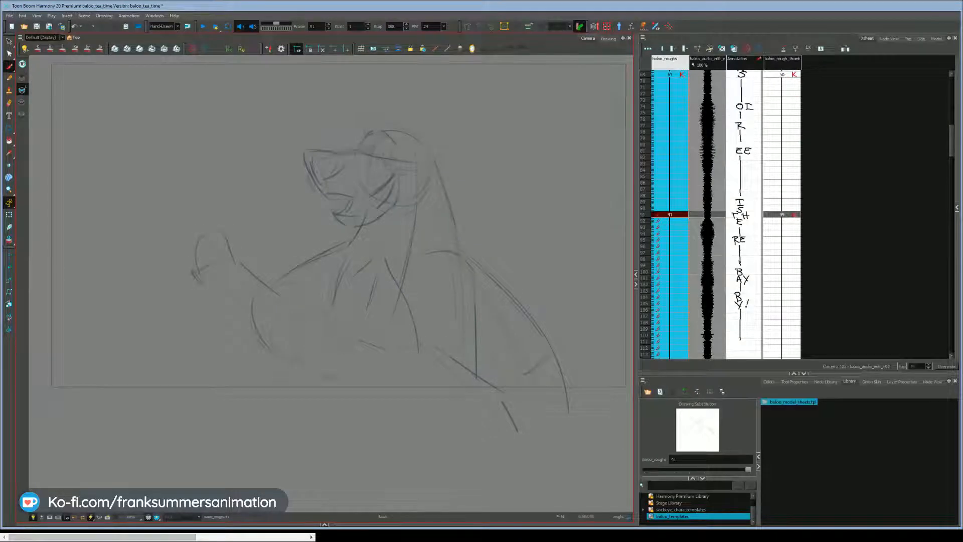
{"action": "key", "text": "f"}
{"action": "key", "text": "g"}
{"action": "key", "text": "f"}
{"action": "key", "text": "g"}
{"action": "key", "text": "f"}
{"action": "key", "text": "g"}
{"action": "key", "text": "f"}
{"action": "key", "text": "g"}
Step: Draw the top arc of the belly and its front side curving down past the camera frame
{"action": "left_click_drag", "start_coordinate": [332, 338], "coordinate": [387, 350]}
{"action": "key", "text": "f"}
{"action": "key", "text": "g"}
{"action": "key", "text": "f"}
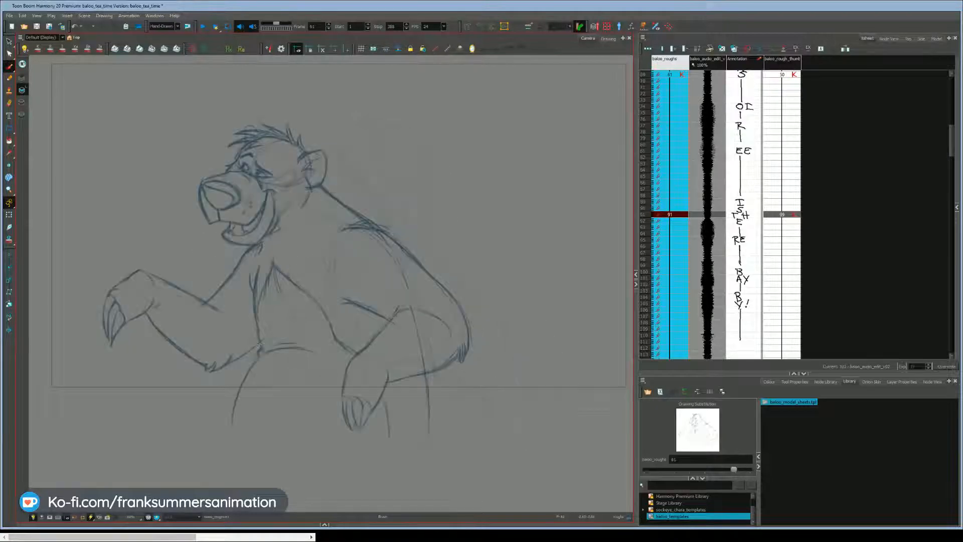
{"action": "key", "text": "g"}
{"action": "left_click_drag", "start_coordinate": [310, 338], "coordinate": [262, 412]}
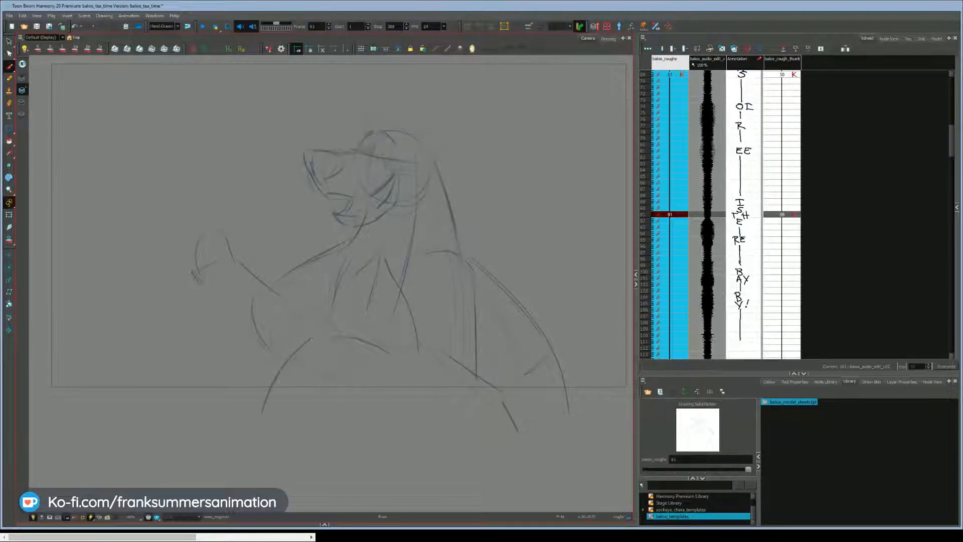
Step: Draw the belly's other side down below the camera frame, flipping against the previous key
{"action": "key", "text": "f"}
{"action": "key", "text": "g"}
{"action": "key", "text": "f"}
{"action": "key", "text": "g"}
{"action": "key", "text": "f"}
{"action": "key", "text": "g"}
{"action": "left_click_drag", "start_coordinate": [424, 373], "coordinate": [436, 408]}
{"action": "key", "text": "f"}
{"action": "key", "text": "g"}
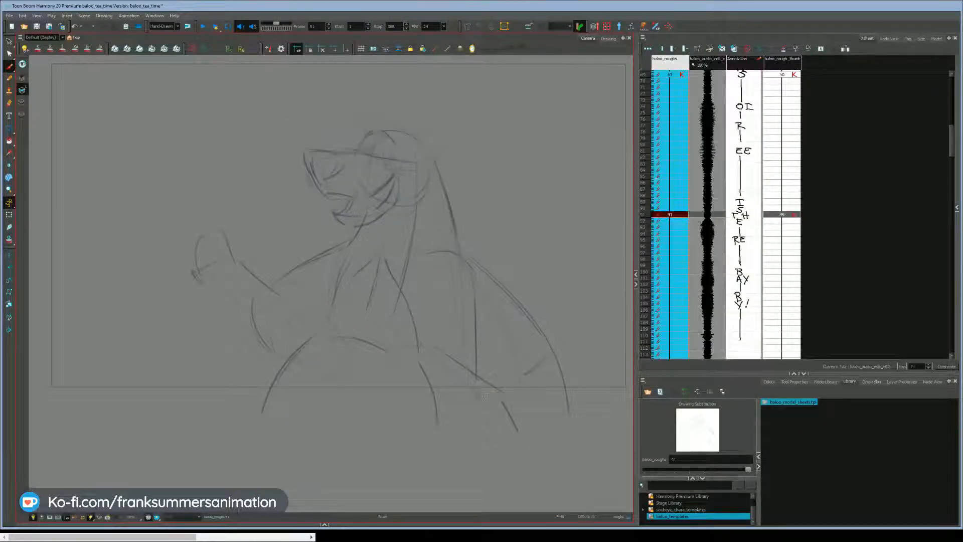
Step: Extend the planted arm's inner line below the camera frame and redraw the slanted line crossing it
{"action": "left_click_drag", "start_coordinate": [477, 393], "coordinate": [484, 418]}
{"action": "key", "text": "f"}
{"action": "key", "text": "g"}
{"action": "left_click_drag", "start_coordinate": [434, 342], "coordinate": [476, 374]}
{"action": "key", "text": "f"}
{"action": "key", "text": "g"}
{"action": "key", "text": "ctrl+z"}
{"action": "left_click_drag", "start_coordinate": [441, 344], "coordinate": [454, 354]}
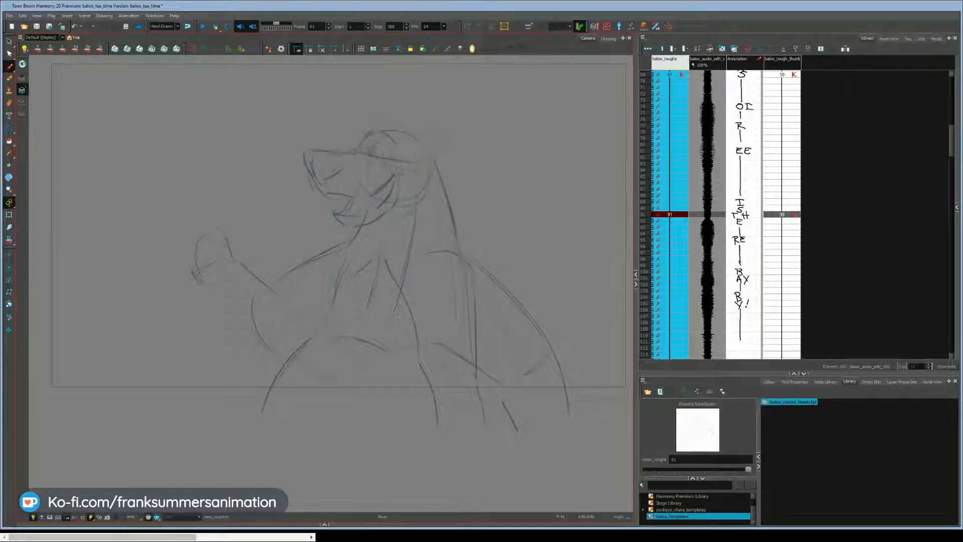
Step: Reinforce the top line of the near shoulder and check the pose change against the previous key
{"action": "mouse_move", "coordinate": [440, 249]}
{"action": "left_mouse_down"}
{"action": "mouse_move", "coordinate": [457, 241]}
{"action": "mouse_move", "coordinate": [469, 251]}
{"action": "left_mouse_up"}
{"action": "key", "text": "f"}
{"action": "key", "text": "g"}
{"action": "key", "text": "f"}
{"action": "key", "text": "g"}
{"action": "key", "text": "f"}
{"action": "key", "text": "g"}
{"action": "key", "text": "f"}
{"action": "key", "text": "g"}
{"action": "key", "text": "f"}
{"action": "key", "text": "g"}
{"action": "key", "text": "g"}
{"action": "key", "text": "f"}
{"action": "key", "text": "g"}
{"action": "key", "text": "f"}
Step: Touch up the far shoulder where it meets the neck, flipping repeatedly against the previous key
{"action": "left_click_drag", "start_coordinate": [341, 244], "coordinate": [349, 242]}
{"action": "key", "text": "f"}
{"action": "key", "text": "g"}
{"action": "key", "text": "f"}
{"action": "key", "text": "g"}
{"action": "key", "text": "f"}
{"action": "key", "text": "g"}
{"action": "key", "text": "f"}
{"action": "key", "text": "g"}
{"action": "key", "text": "f"}
{"action": "key", "text": "g"}
{"action": "key", "text": "f"}
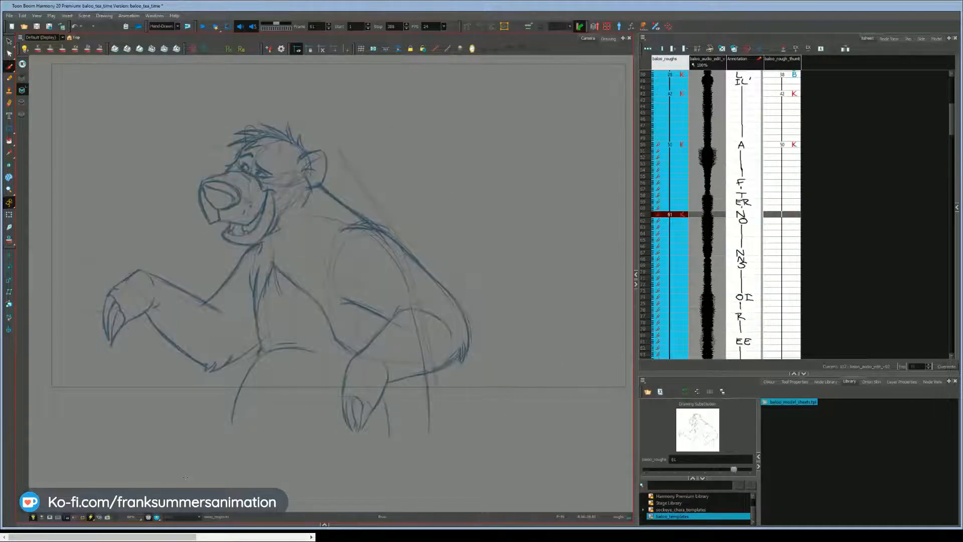
{"action": "key", "text": "g"}
{"action": "key", "text": "f"}
{"action": "key", "text": "g"}
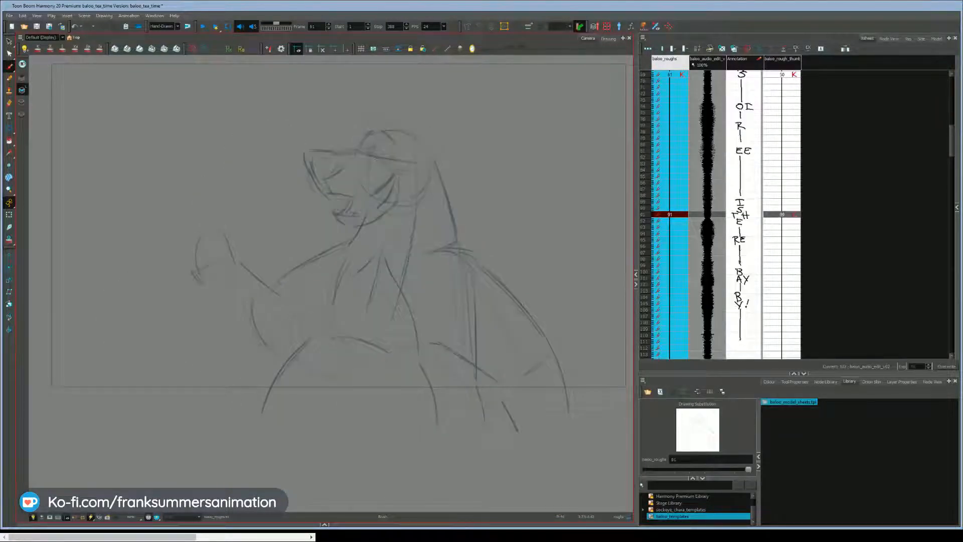
Step: Sketch the eyes at the base of the muzzle and compare the head with the previous key
{"action": "left_click_drag", "start_coordinate": [375, 157], "coordinate": [393, 176]}
{"action": "key", "text": "f"}
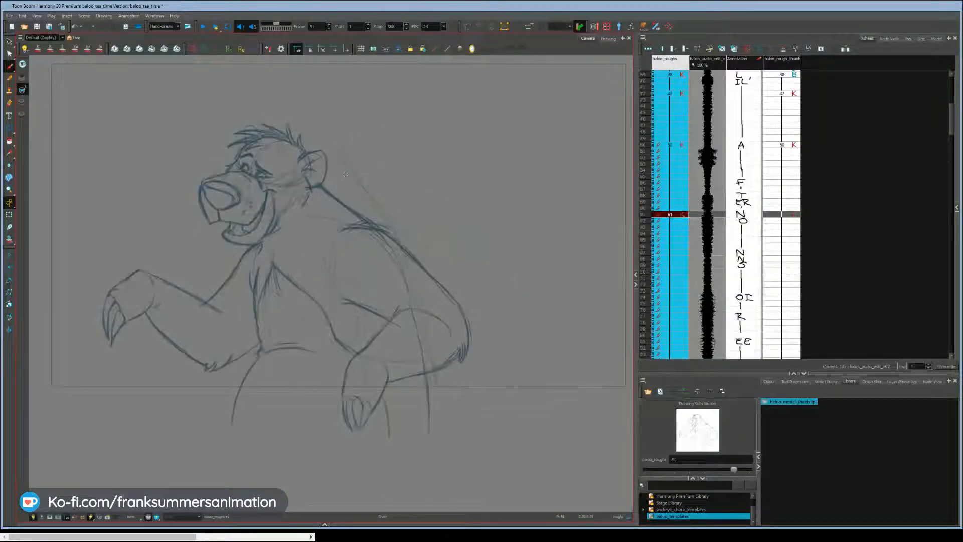
{"action": "key", "text": "g"}
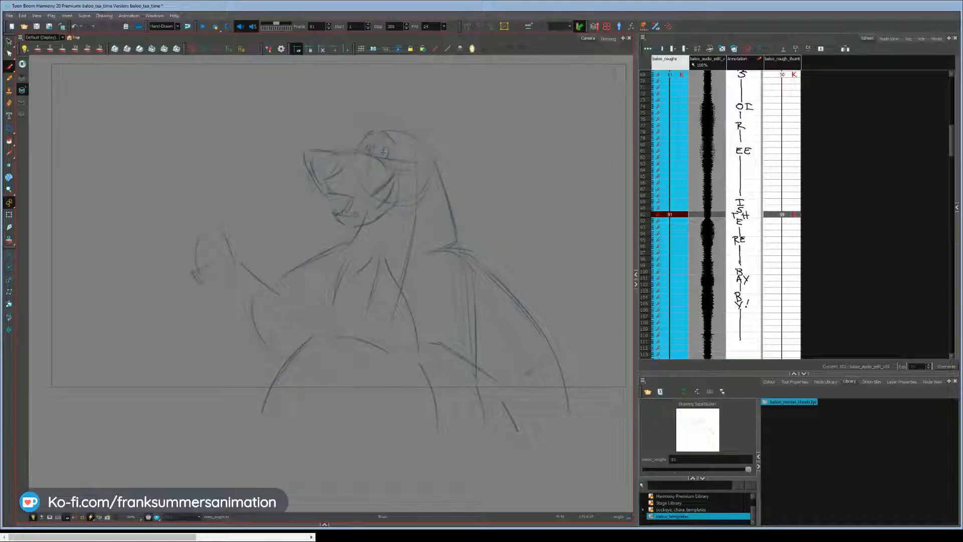
{"action": "key", "text": "f"}
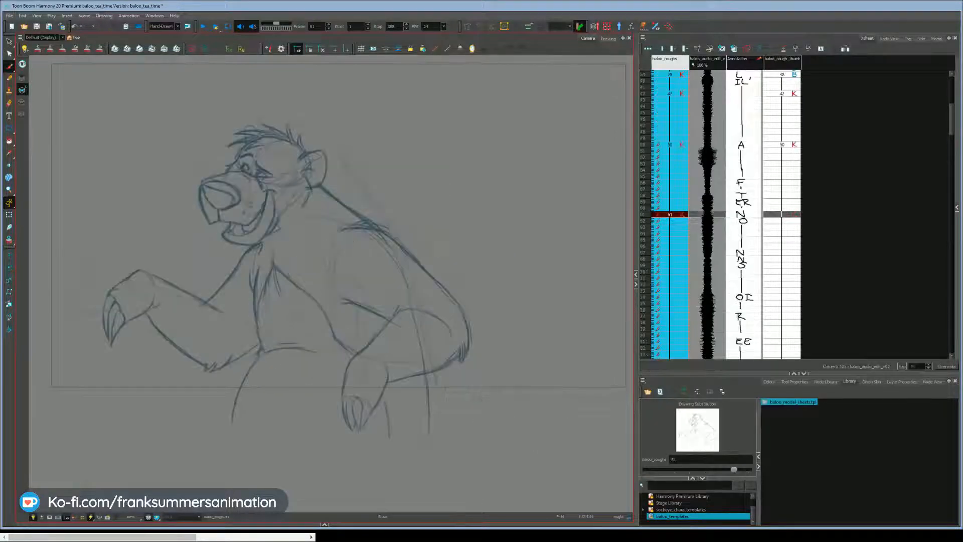
{"action": "key", "text": "g"}
Step: Draw an X in the empty area just outside the camera frame, in front of the raised hand
{"action": "left_click_drag", "start_coordinate": [332, 232], "coordinate": [394, 253]}
{"action": "left_click_drag", "start_coordinate": [64, 210], "coordinate": [93, 244]}
{"action": "left_click_drag", "start_coordinate": [95, 210], "coordinate": [72, 249]}
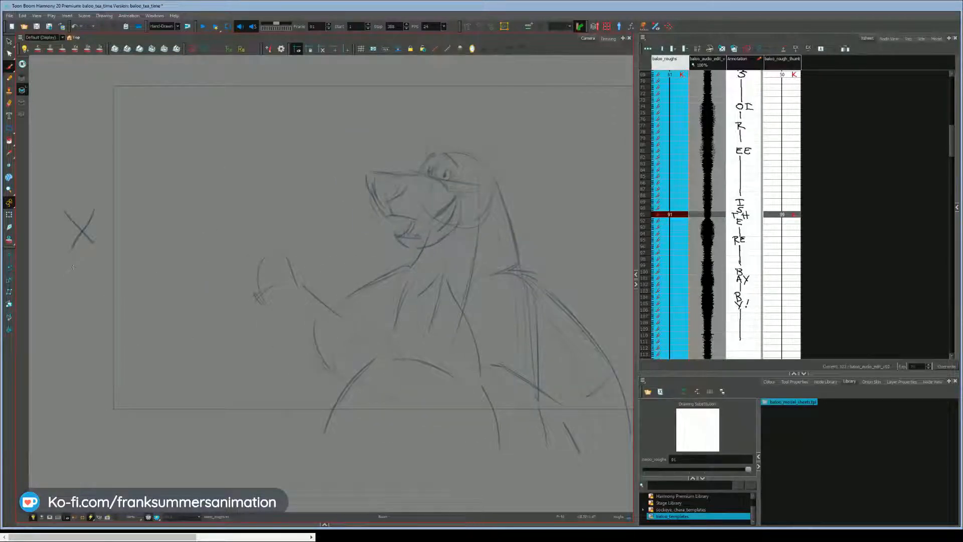
Step: Undo the X marked outside the camera frame and compare the pose with the previous key
{"action": "key", "text": "f"}
{"action": "key", "text": "g"}
{"action": "key", "text": "ctrl+z"}
{"action": "key", "text": "ctrl+z"}
{"action": "left_click_drag", "start_coordinate": [63, 208], "coordinate": [86, 225]}
{"action": "key", "text": "ctrl+z"}
{"action": "left_click_drag", "start_coordinate": [167, 344], "coordinate": [132, 360]}
{"action": "key", "text": "f"}
{"action": "key", "text": "g"}
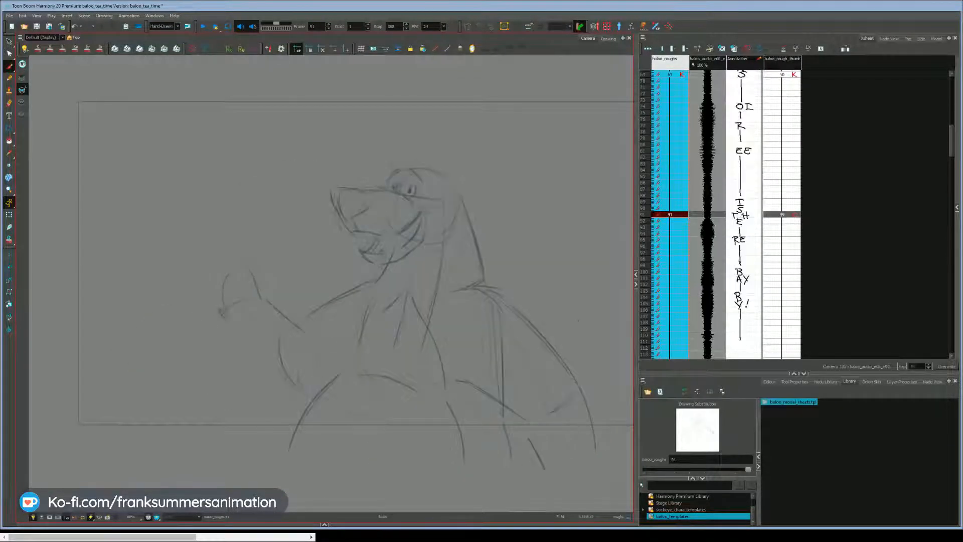
Step: Sketch the near ear and a small hair tuft at the back of the head
{"action": "mouse_move", "coordinate": [454, 180]}
{"action": "left_mouse_down"}
{"action": "mouse_move", "coordinate": [475, 194]}
{"action": "mouse_move", "coordinate": [446, 239]}
{"action": "left_mouse_up"}
{"action": "key", "text": "comma"}
{"action": "key", "text": "period"}
{"action": "mouse_move", "coordinate": [445, 168]}
{"action": "left_mouse_down"}
{"action": "mouse_move", "coordinate": [455, 181]}
{"action": "mouse_move", "coordinate": [445, 175]}
{"action": "left_mouse_up"}
{"action": "key", "text": "comma"}
{"action": "key", "text": "period"}
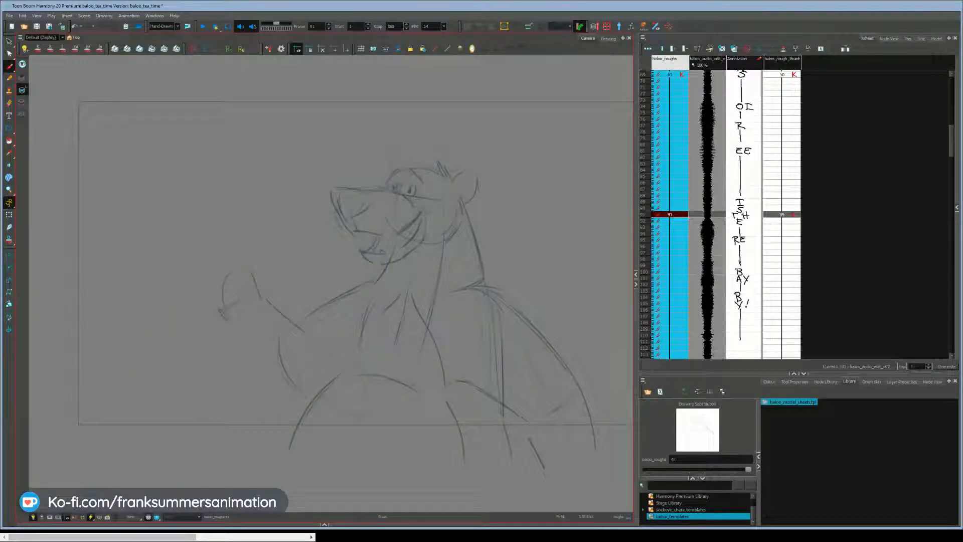
Step: Rework the smile line and lower jaw, flipping against the previous key
{"action": "left_click_drag", "start_coordinate": [423, 231], "coordinate": [409, 262]}
{"action": "key", "text": "ctrl+z"}
{"action": "key", "text": "ctrl+z"}
{"action": "mouse_move", "coordinate": [424, 215]}
{"action": "left_mouse_down"}
{"action": "mouse_move", "coordinate": [419, 253]}
{"action": "mouse_move", "coordinate": [411, 238]}
{"action": "mouse_move", "coordinate": [406, 246]}
{"action": "mouse_move", "coordinate": [422, 212]}
{"action": "mouse_move", "coordinate": [398, 235]}
{"action": "left_mouse_up"}
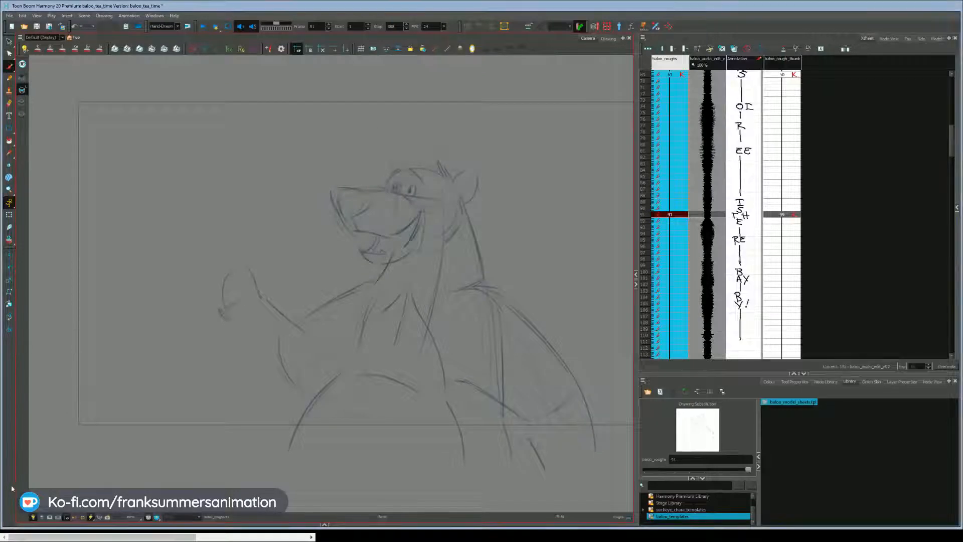
{"action": "key", "text": "f"}
{"action": "key", "text": "g"}
{"action": "key", "text": "f"}
{"action": "key", "text": "g"}
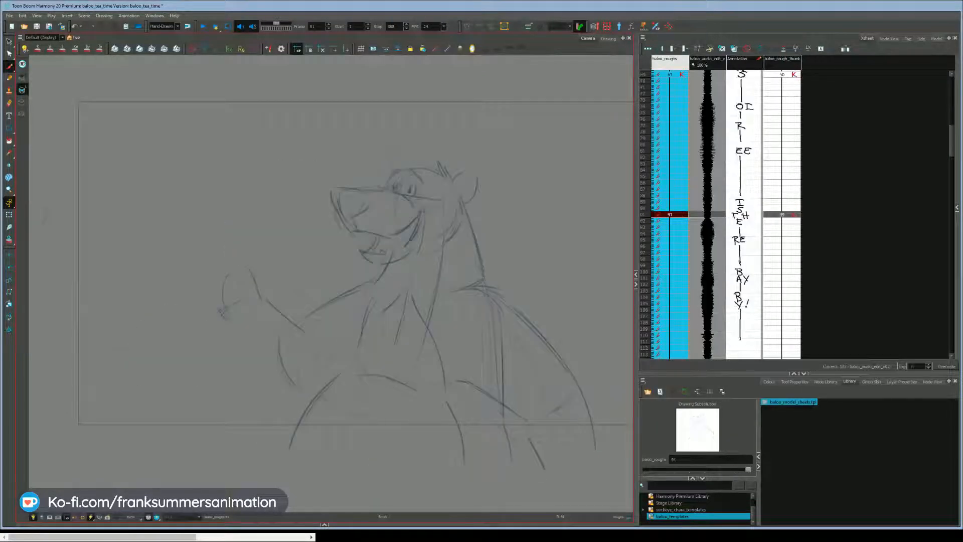
Step: Sketch the hair tuft over the forehead, flipping repeatedly against the previous key
{"action": "key", "text": "f"}
{"action": "key", "text": "g"}
{"action": "key", "text": "f"}
{"action": "key", "text": "g"}
{"action": "key", "text": "f"}
{"action": "key", "text": "g"}
{"action": "key", "text": "f"}
{"action": "key", "text": "g"}
{"action": "key", "text": "f"}
{"action": "key", "text": "g"}
{"action": "key", "text": "f"}
{"action": "key", "text": "g"}
{"action": "key", "text": "f"}
{"action": "key", "text": "g"}
{"action": "key", "text": "f"}
{"action": "key", "text": "g"}
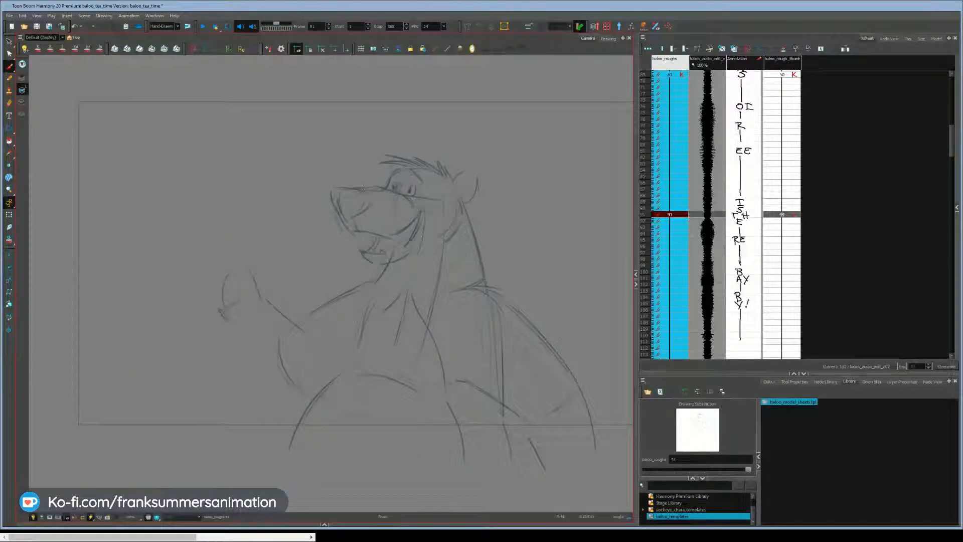
{"action": "key", "text": "f"}
{"action": "key", "text": "g"}
{"action": "key", "text": "f"}
{"action": "key", "text": "g"}
Step: Darken the front edge of the nose and check the head against the previous key
{"action": "left_click_drag", "start_coordinate": [343, 213], "coordinate": [332, 195]}
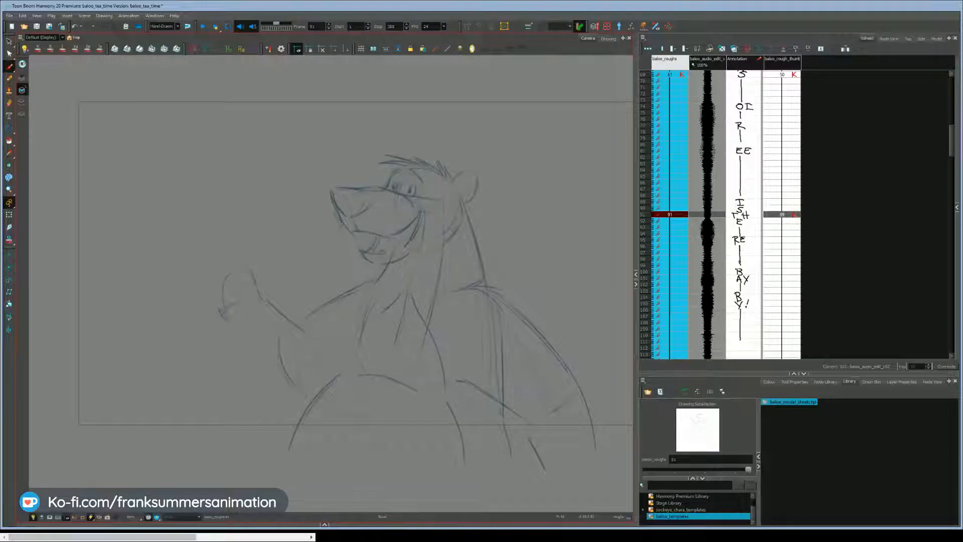
{"action": "key", "text": "f"}
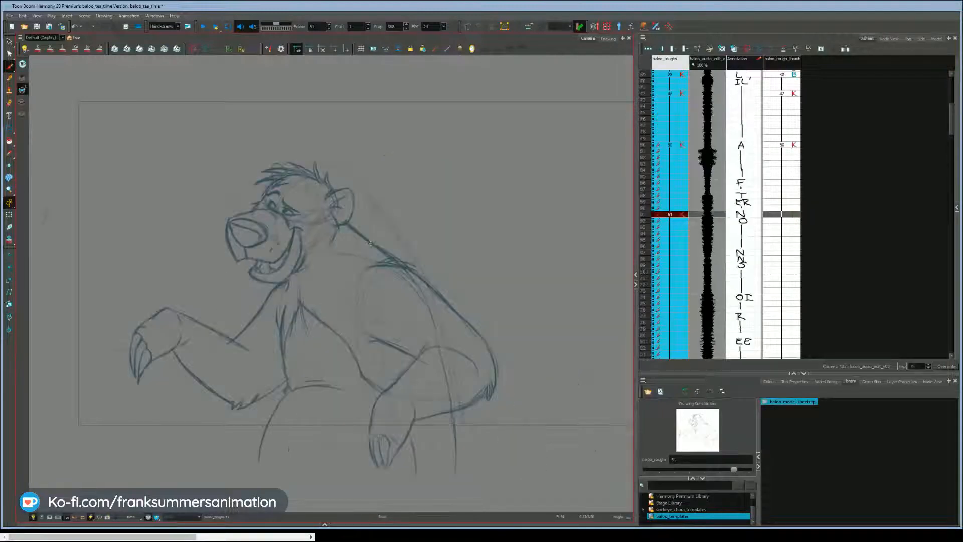
{"action": "key", "text": "g"}
{"action": "key", "text": "f"}
{"action": "key", "text": "g"}
{"action": "key", "text": "f"}
{"action": "key", "text": "g"}
{"action": "key", "text": "g"}
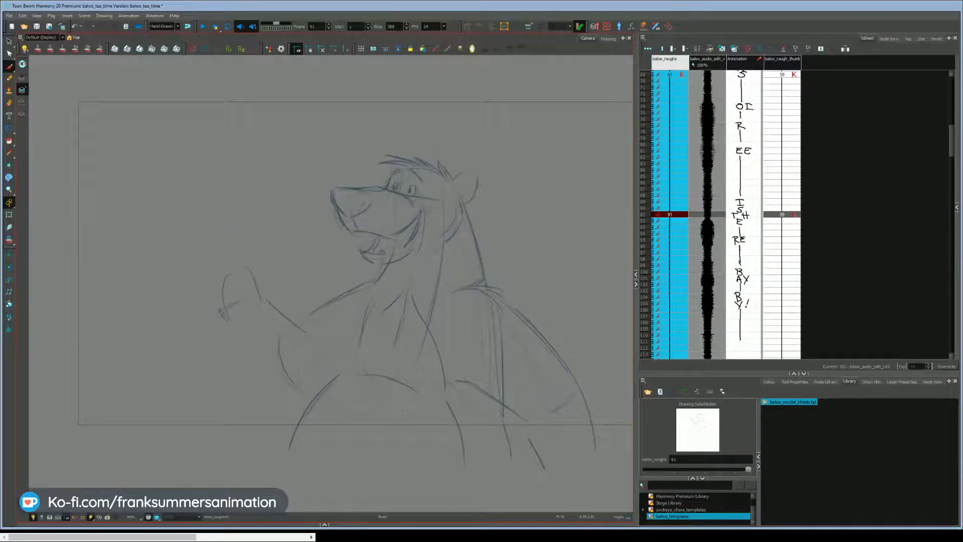
{"action": "key", "text": "f"}
{"action": "left_click_drag", "start_coordinate": [273, 210], "coordinate": [300, 203]}
{"action": "key", "text": "f"}
{"action": "left_click_drag", "start_coordinate": [288, 227], "coordinate": [295, 231]}
{"action": "key", "text": "ctrl+z"}
{"action": "key", "text": "ctrl+z"}
Step: Strengthen the cheek line beside the corner of the smile and compare it with the previous key
{"action": "key", "text": "comma"}
{"action": "key", "text": "period"}
{"action": "mouse_move", "coordinate": [421, 216]}
{"action": "left_mouse_down"}
{"action": "mouse_move", "coordinate": [417, 235]}
{"action": "mouse_move", "coordinate": [431, 206]}
{"action": "left_mouse_up"}
{"action": "key", "text": "f"}
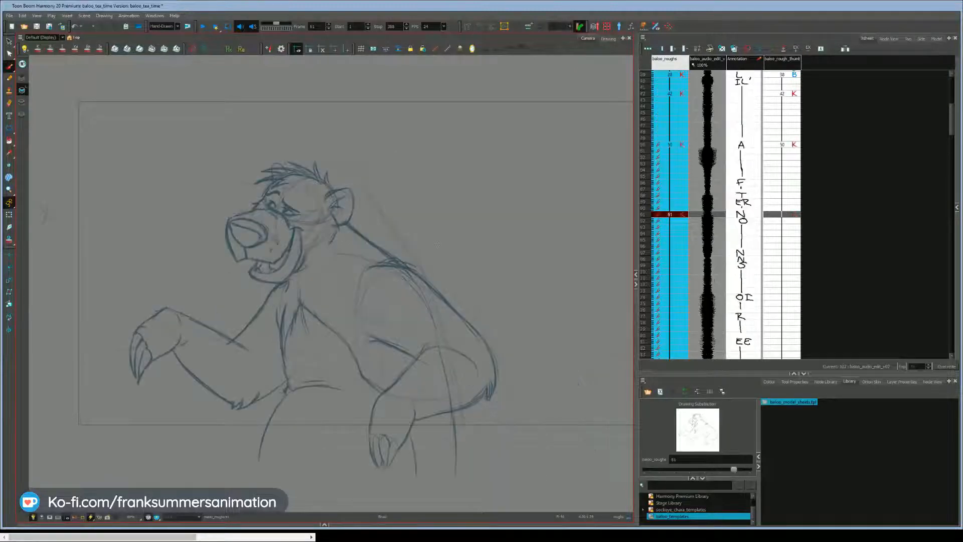
{"action": "key", "text": "f"}
{"action": "key", "text": "g"}
{"action": "key", "text": "g"}
{"action": "key", "text": "f"}
{"action": "key", "text": "g"}
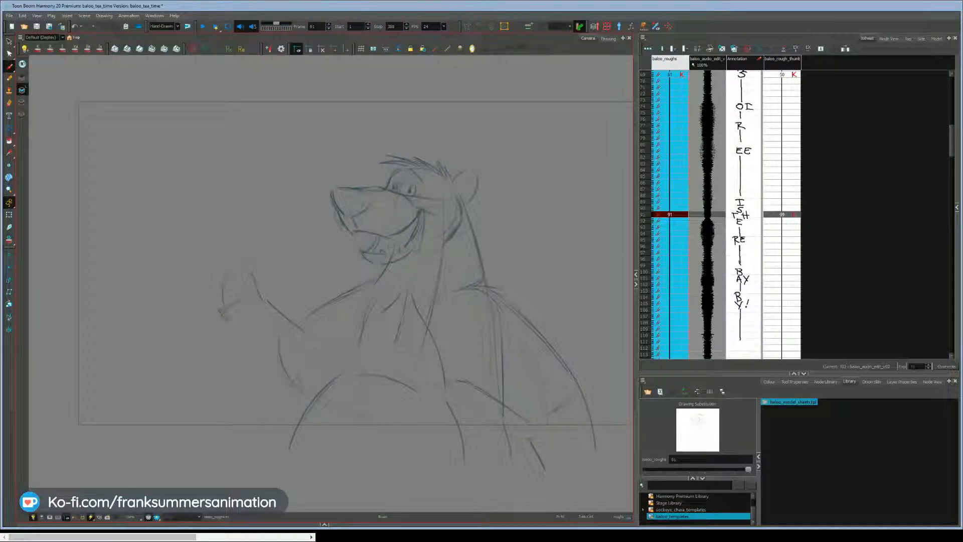
Step: Rework the mouth corner and jaw line, and add detail to the brow and ear
{"action": "key", "text": "ctrl+z"}
{"action": "key", "text": "ctrl+z"}
{"action": "key", "text": "ctrl+z"}
{"action": "mouse_move", "coordinate": [420, 212]}
{"action": "left_mouse_down"}
{"action": "mouse_move", "coordinate": [410, 240]}
{"action": "mouse_move", "coordinate": [423, 215]}
{"action": "left_mouse_up"}
{"action": "key", "text": "ctrl+z"}
{"action": "key", "text": "ctrl+z"}
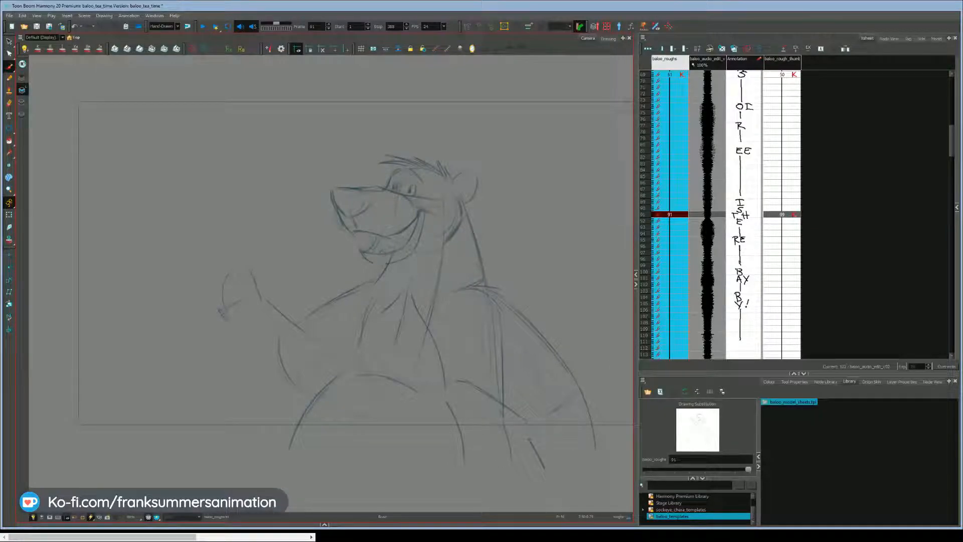
{"action": "left_click_drag", "start_coordinate": [394, 262], "coordinate": [418, 249]}
{"action": "mouse_move", "coordinate": [410, 170]}
{"action": "left_mouse_down"}
{"action": "mouse_move", "coordinate": [422, 181]}
{"action": "mouse_move", "coordinate": [401, 169]}
{"action": "mouse_move", "coordinate": [477, 173]}
{"action": "mouse_move", "coordinate": [476, 200]}
{"action": "mouse_move", "coordinate": [454, 189]}
{"action": "left_mouse_up"}
{"action": "key", "text": "ctrl+z"}
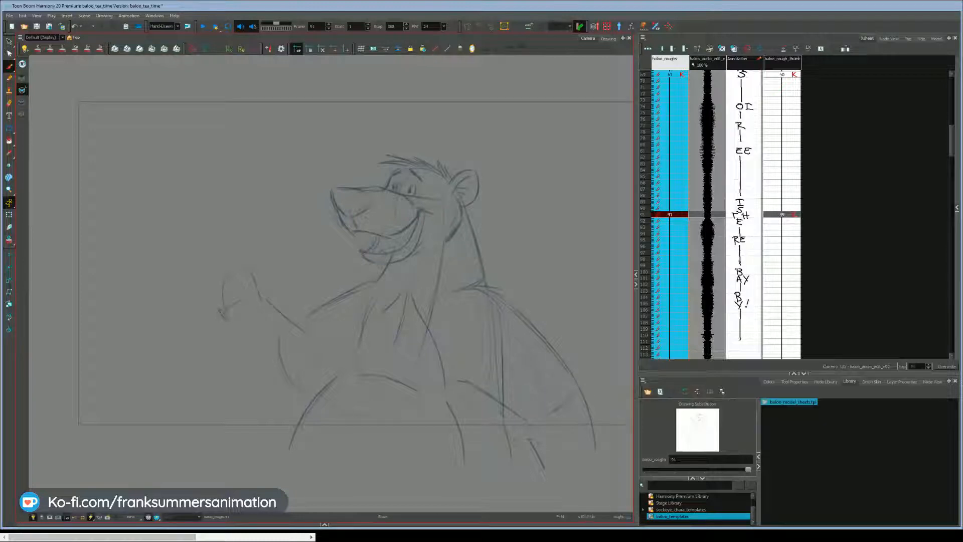
Step: Delete the raised hand and forearm strokes and check the remaining pose against the previous key
{"action": "left_click_drag", "start_coordinate": [246, 381], "coordinate": [240, 378]}
{"action": "key", "text": "Delete"}
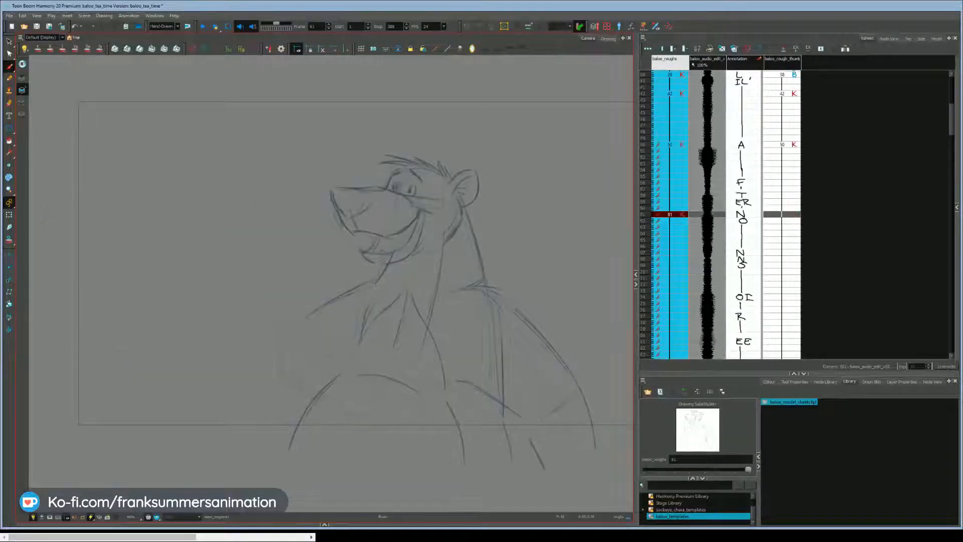
{"action": "key", "text": "f"}
{"action": "key", "text": "g"}
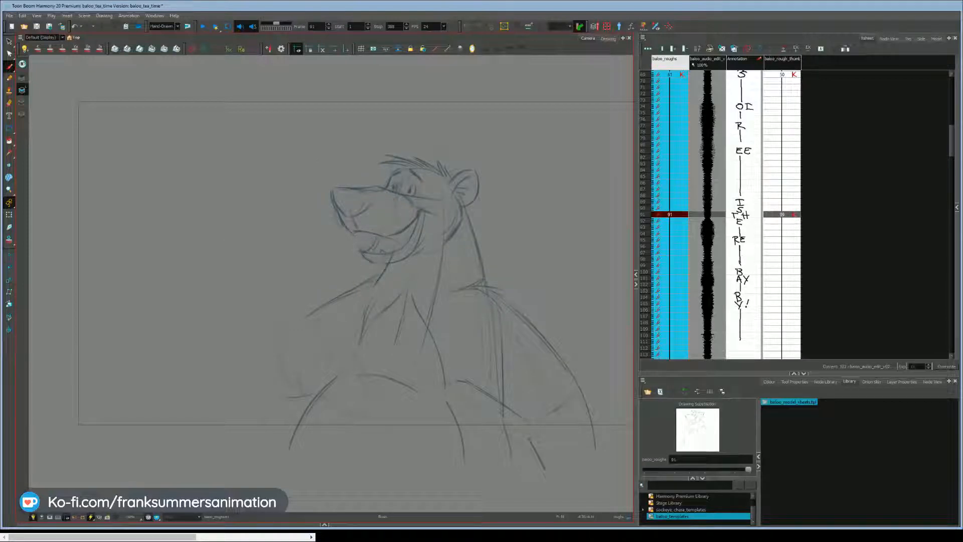
{"action": "key", "text": "f"}
{"action": "key", "text": "g"}
Step: Rough in a new bent forearm and elbow closer to the belly for the raised arm
{"action": "left_click_drag", "start_coordinate": [320, 332], "coordinate": [307, 380]}
{"action": "mouse_move", "coordinate": [266, 345]}
{"action": "left_mouse_down"}
{"action": "mouse_move", "coordinate": [259, 368]}
{"action": "mouse_move", "coordinate": [271, 397]}
{"action": "mouse_move", "coordinate": [263, 353]}
{"action": "left_mouse_up"}
{"action": "mouse_move", "coordinate": [270, 393]}
{"action": "left_mouse_down"}
{"action": "mouse_move", "coordinate": [280, 407]}
{"action": "mouse_move", "coordinate": [308, 405]}
{"action": "left_mouse_up"}
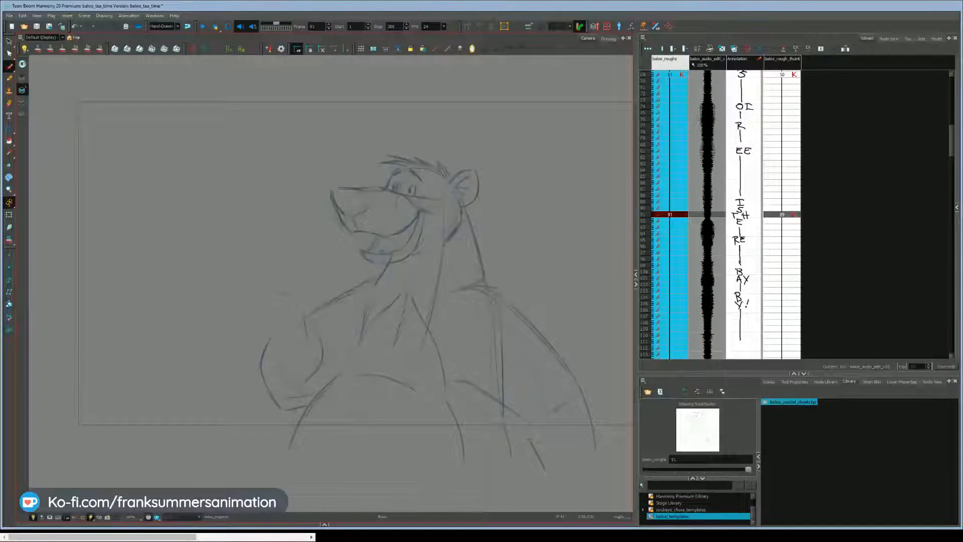
Step: Draw the torso side flowing into the belly and the underside of the raised upper arm
{"action": "left_click_drag", "start_coordinate": [354, 328], "coordinate": [345, 363]}
{"action": "key", "text": "ctrl+z"}
{"action": "left_click_drag", "start_coordinate": [354, 323], "coordinate": [296, 445]}
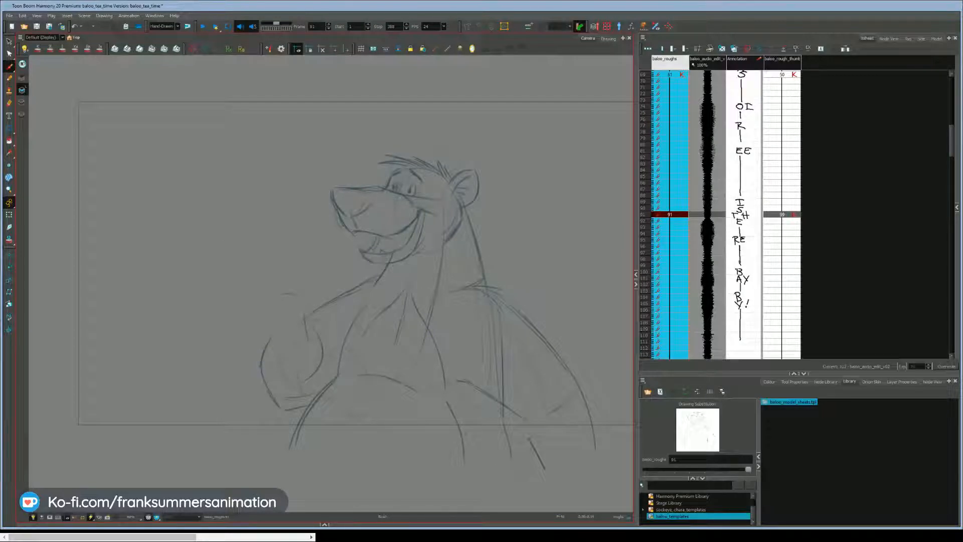
{"action": "mouse_move", "coordinate": [409, 290]}
{"action": "left_mouse_down"}
{"action": "mouse_move", "coordinate": [396, 329]}
{"action": "mouse_move", "coordinate": [341, 368]}
{"action": "left_mouse_up"}
{"action": "key", "text": "ctrl+z"}
{"action": "left_click_drag", "start_coordinate": [402, 298], "coordinate": [334, 354]}
{"action": "left_click_drag", "start_coordinate": [502, 413], "coordinate": [499, 366]}
Step: Flip between this drawing and the previous key to examine the new arm position
{"action": "key", "text": "f"}
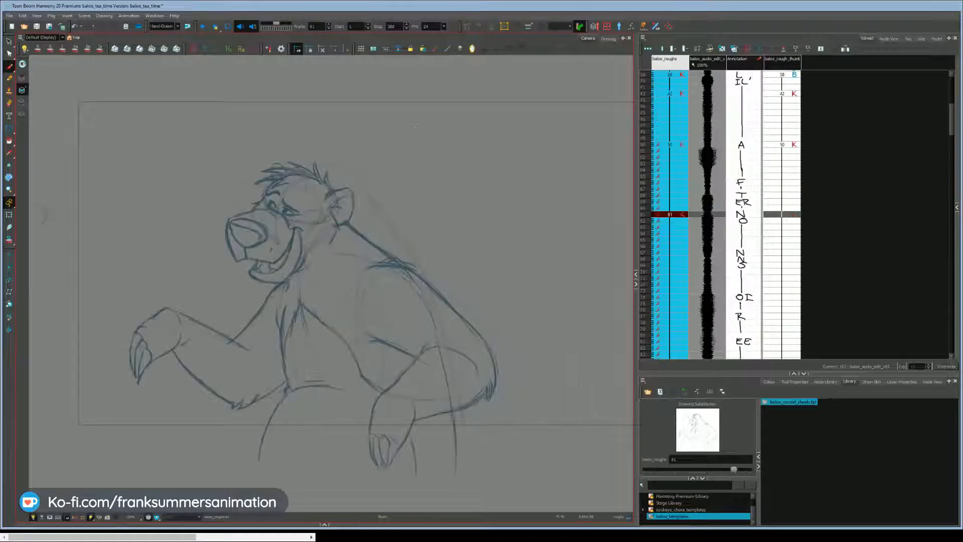
{"action": "key", "text": "g"}
{"action": "key", "text": "f"}
{"action": "key", "text": "g"}
{"action": "key", "text": "f"}
{"action": "key", "text": "g"}
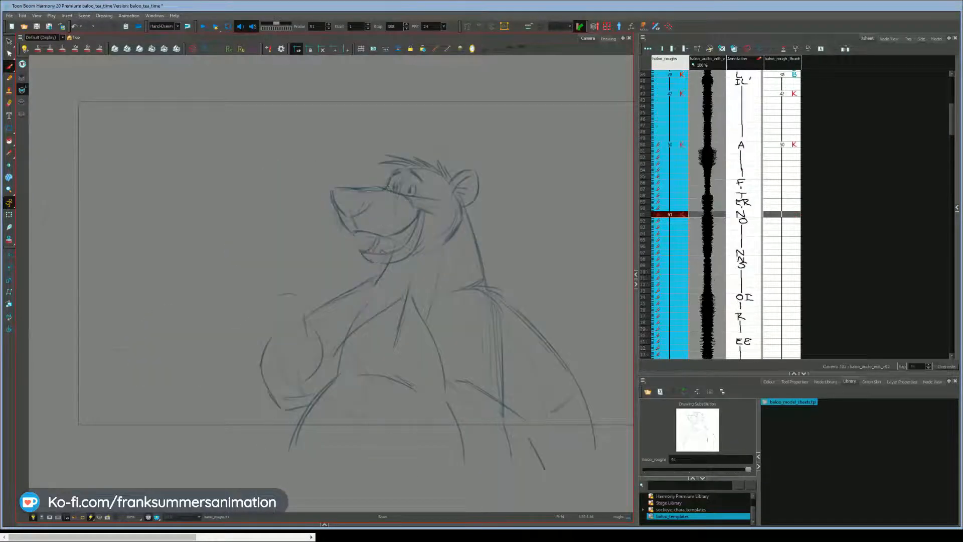
{"action": "key", "text": "f"}
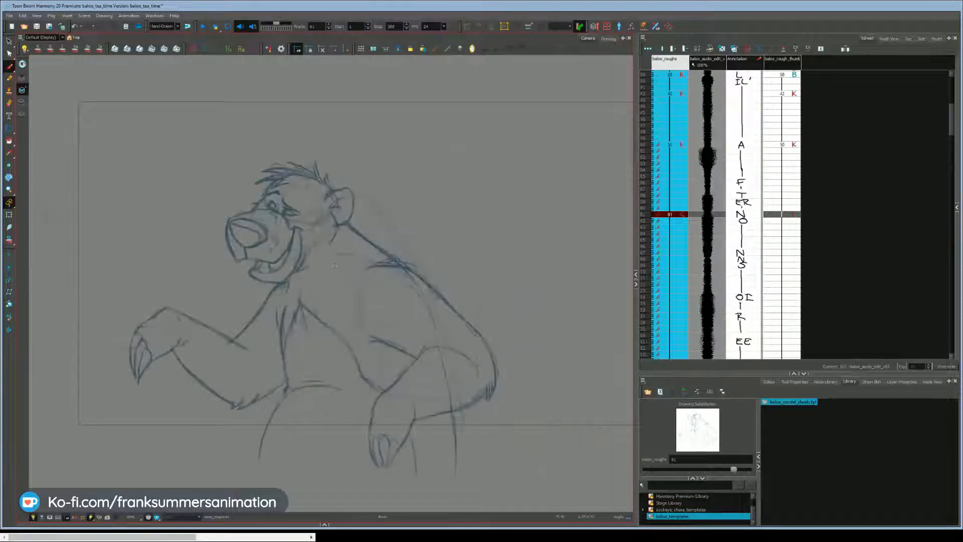
{"action": "key", "text": "g"}
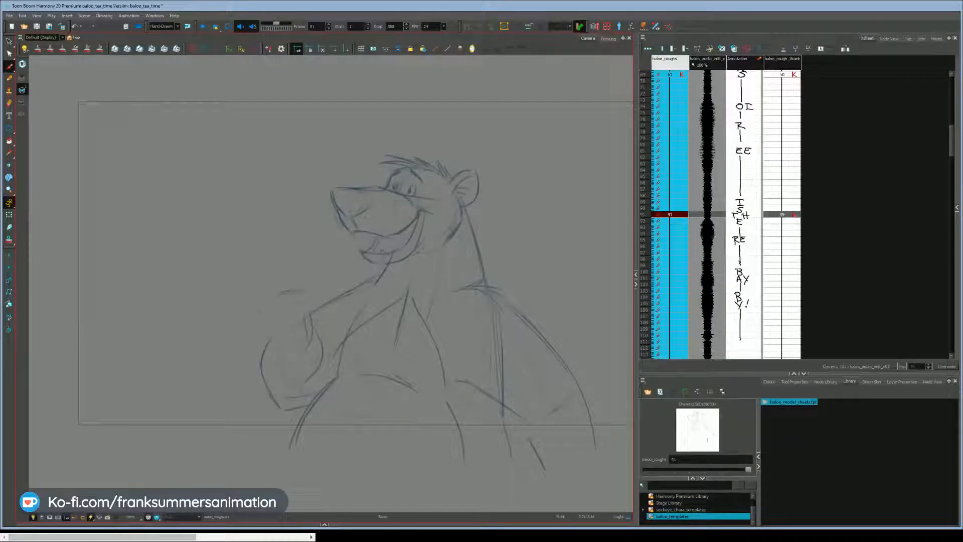
Step: Sketch the raised hand with its palm, thumb and fingers, and compare it with the previous key
{"action": "left_click_drag", "start_coordinate": [276, 301], "coordinate": [299, 341]}
{"action": "left_click_drag", "start_coordinate": [275, 295], "coordinate": [304, 293]}
{"action": "left_click_drag", "start_coordinate": [260, 317], "coordinate": [264, 335]}
{"action": "mouse_move", "coordinate": [295, 265]}
{"action": "left_mouse_down"}
{"action": "mouse_move", "coordinate": [297, 296]}
{"action": "mouse_move", "coordinate": [274, 288]}
{"action": "left_mouse_up"}
{"action": "key", "text": "f"}
{"action": "key", "text": "g"}
{"action": "key", "text": "f"}
{"action": "key", "text": "g"}
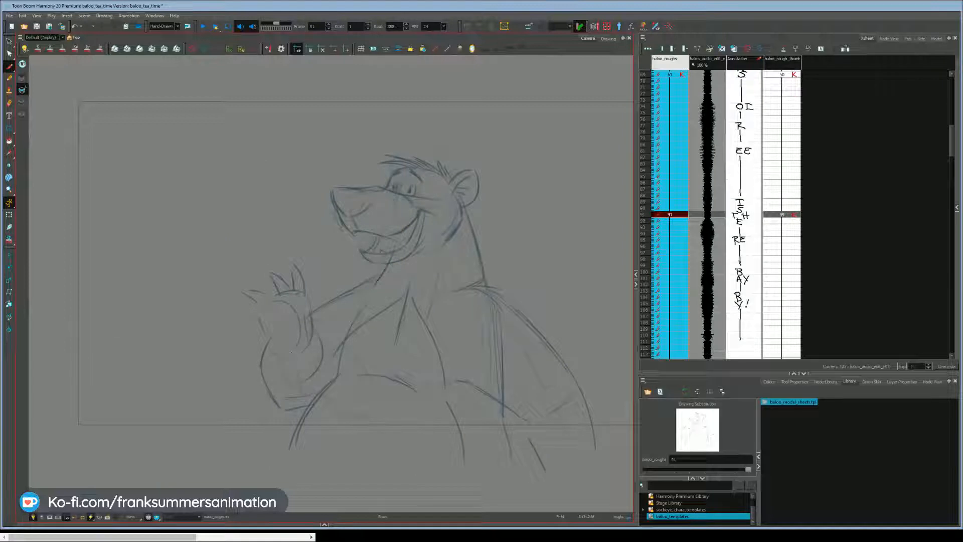
Step: Draw the wrist line and firm up both sides of the raised palm, checking against the previous key
{"action": "left_click_drag", "start_coordinate": [292, 353], "coordinate": [271, 353]}
{"action": "left_click_drag", "start_coordinate": [311, 324], "coordinate": [307, 346]}
{"action": "left_click_drag", "start_coordinate": [261, 317], "coordinate": [266, 337]}
{"action": "key", "text": "f"}
{"action": "key", "text": "g"}
{"action": "key", "text": "f"}
{"action": "key", "text": "g"}
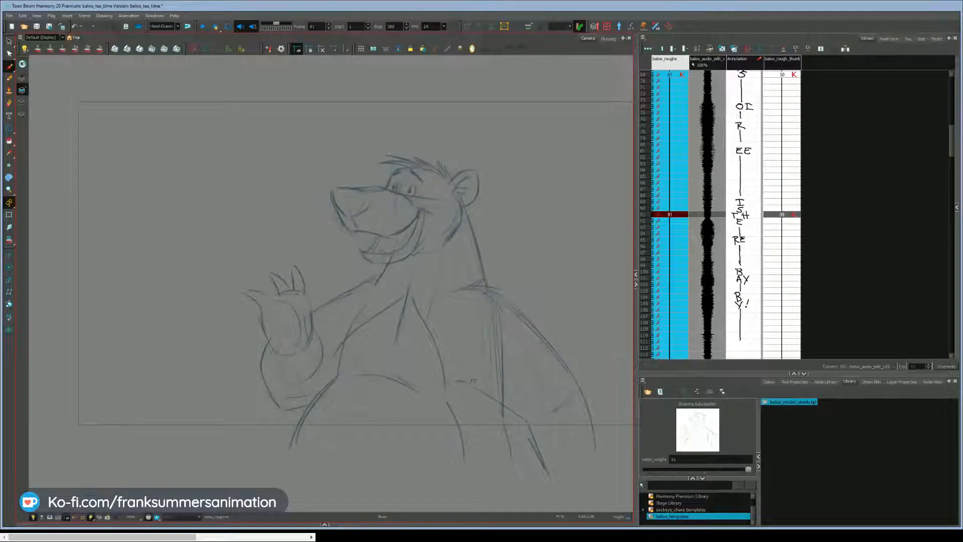
Step: Redraw the near forearm's upper line as a longer curve starting higher on the torso
{"action": "key", "text": "ctrl+z"}
{"action": "key", "text": "f"}
{"action": "key", "text": "g"}
{"action": "key", "text": "f"}
{"action": "key", "text": "g"}
{"action": "left_click_drag", "start_coordinate": [451, 361], "coordinate": [533, 424]}
Step: Flip repeatedly against the previous key to examine how both arms move between the poses
{"action": "key", "text": "f"}
{"action": "key", "text": "g"}
{"action": "key", "text": "f"}
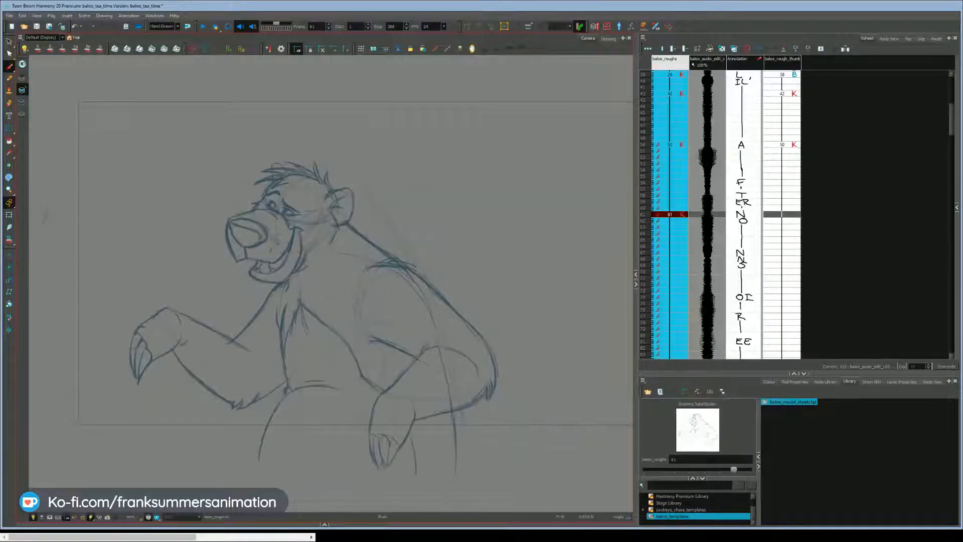
{"action": "key", "text": "g"}
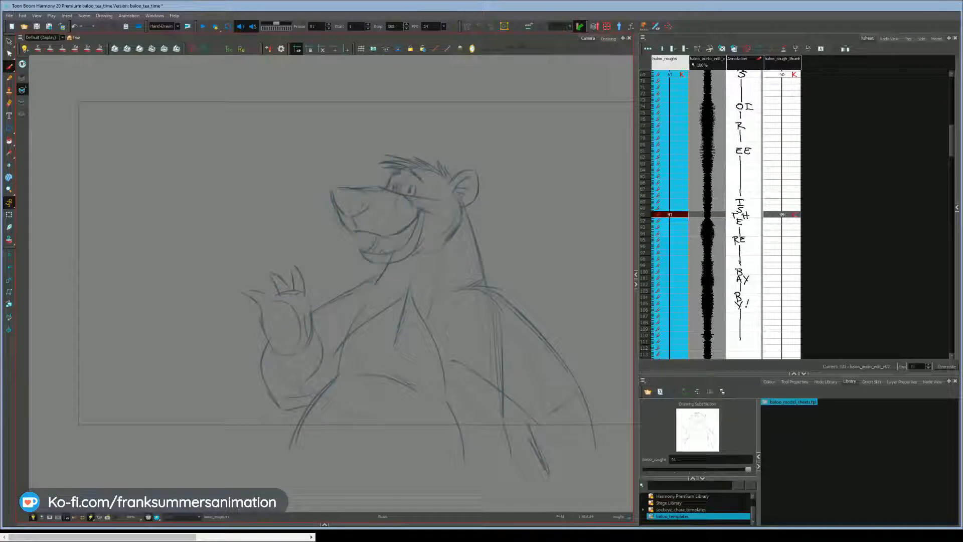
{"action": "key", "text": "f"}
{"action": "key", "text": "g"}
{"action": "key", "text": "g"}
{"action": "key", "text": "f"}
{"action": "key", "text": "f"}
{"action": "key", "text": "g"}
Step: Restate the top edge of the raised upper arm and rework its furry elbow
{"action": "left_click_drag", "start_coordinate": [367, 281], "coordinate": [319, 308]}
{"action": "left_click_drag", "start_coordinate": [375, 275], "coordinate": [316, 316]}
{"action": "mouse_move", "coordinate": [330, 355]}
{"action": "left_mouse_down"}
{"action": "mouse_move", "coordinate": [322, 349]}
{"action": "mouse_move", "coordinate": [315, 394]}
{"action": "mouse_move", "coordinate": [277, 405]}
{"action": "left_mouse_up"}
{"action": "key", "text": "ctrl+z"}
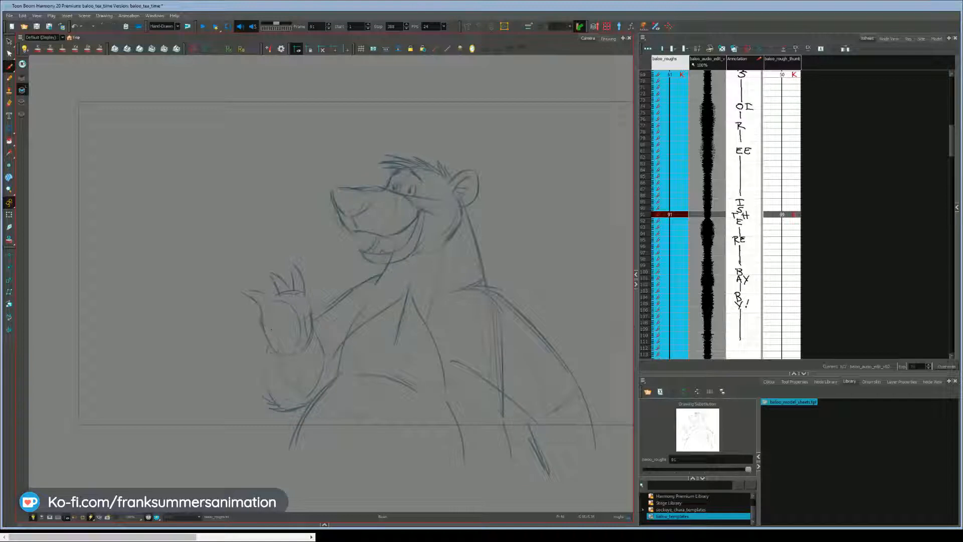
Step: Draw both sides of the raised forearm from wrist to elbow and compare with the previous key
{"action": "left_click_drag", "start_coordinate": [268, 344], "coordinate": [266, 393]}
{"action": "left_click_drag", "start_coordinate": [319, 346], "coordinate": [313, 387]}
{"action": "key", "text": "ctrl+z"}
{"action": "left_click_drag", "start_coordinate": [322, 352], "coordinate": [324, 382]}
{"action": "left_click_drag", "start_coordinate": [310, 320], "coordinate": [323, 357]}
{"action": "key", "text": "f"}
{"action": "key", "text": "g"}
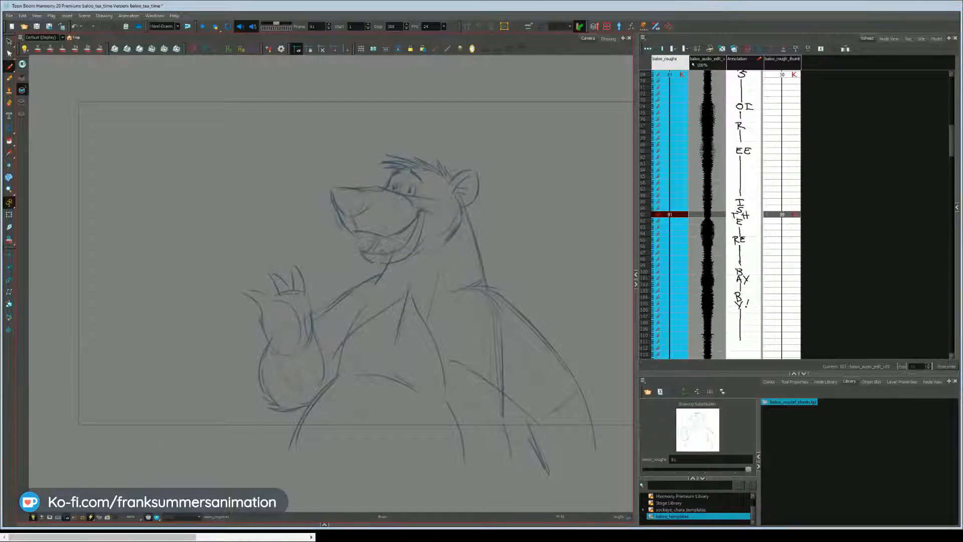
Step: Examine the overall pose change by flipping between the previous key and this drawing
{"action": "key", "text": "f"}
{"action": "key", "text": "g"}
{"action": "key", "text": "f"}
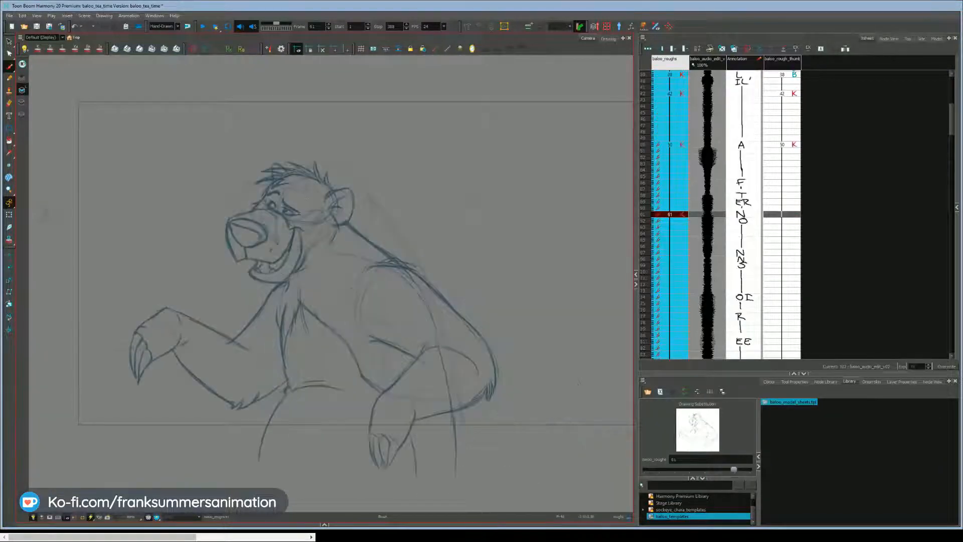
{"action": "key", "text": "g"}
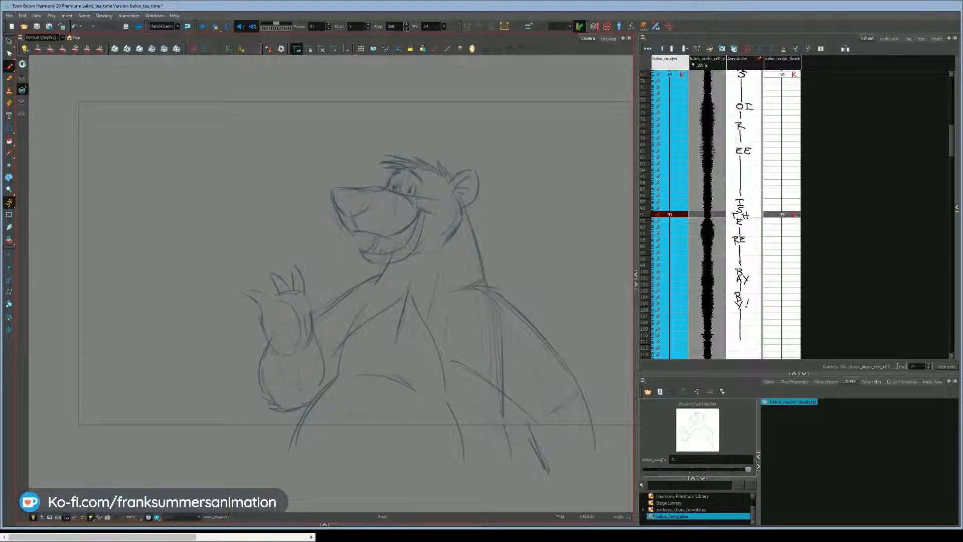
{"action": "key", "text": "f"}
{"action": "key", "text": "f"}
{"action": "key", "text": "g"}
{"action": "key", "text": "g"}
{"action": "key", "text": "g"}
Step: Reshape the front edge of the nose and check it against the previous key
{"action": "left_click_drag", "start_coordinate": [332, 191], "coordinate": [337, 213]}
{"action": "key", "text": "f"}
{"action": "key", "text": "f"}
{"action": "key", "text": "g"}
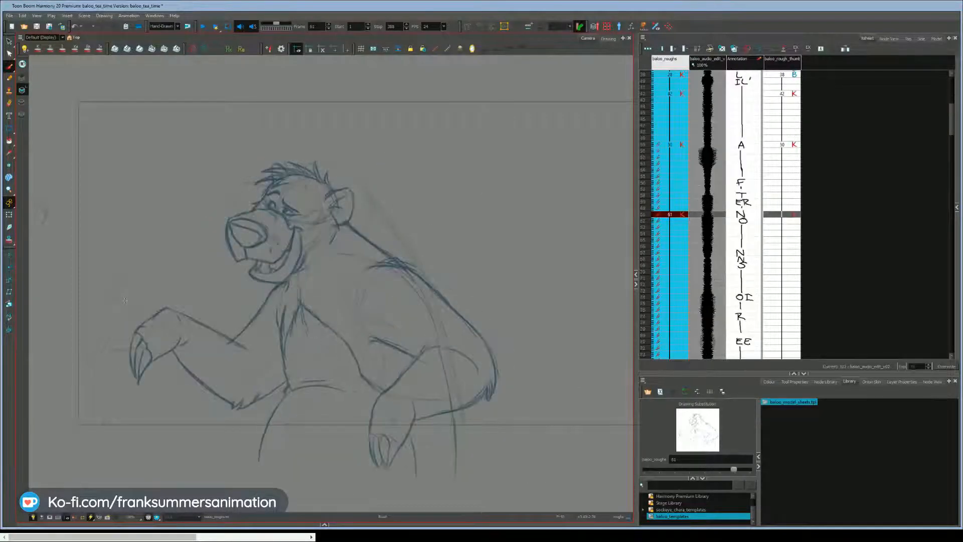
{"action": "key", "text": "g"}
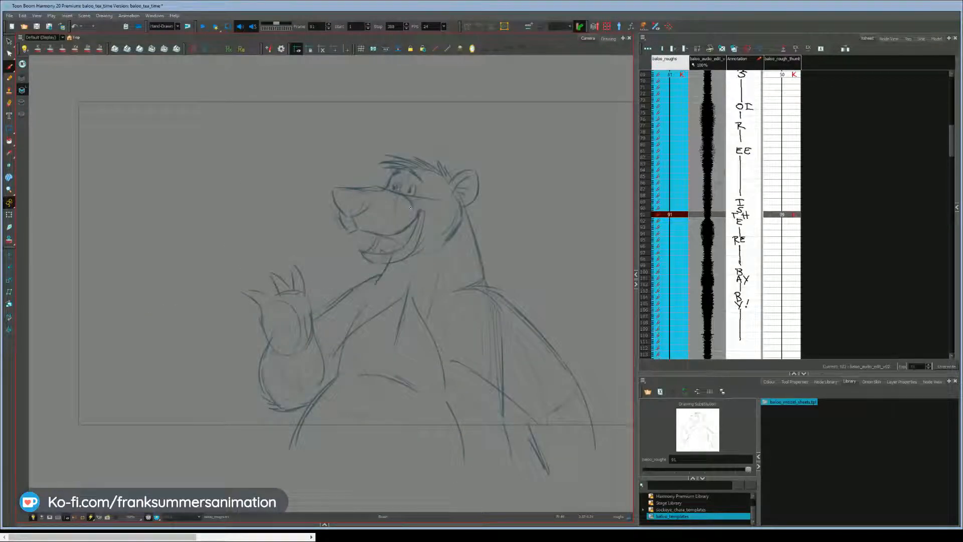
Step: Select the strokes of the muzzle's back edge and smile corner and shift them forward toward the nose
{"action": "left_click", "coordinate": [418, 215]}
{"action": "left_click_drag", "start_coordinate": [419, 215], "coordinate": [412, 232]}
{"action": "key", "text": "Escape"}
{"action": "left_click", "coordinate": [416, 221]}
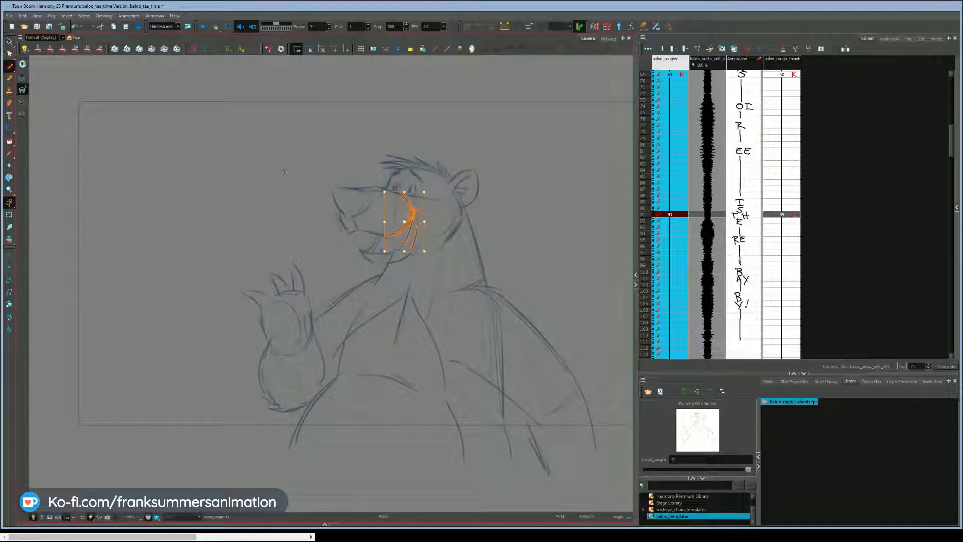
{"action": "key", "text": "Escape"}
{"action": "left_click", "coordinate": [411, 221]}
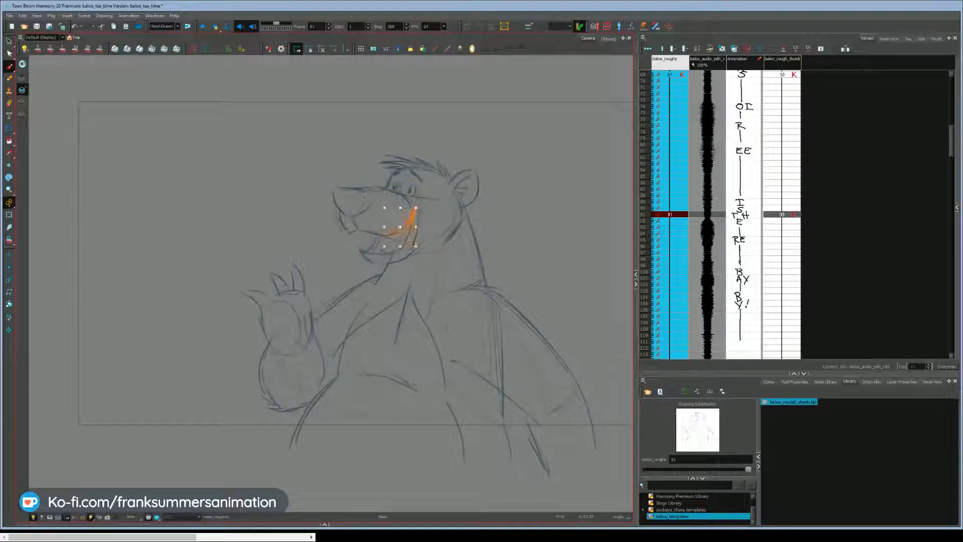
{"action": "key", "text": "Escape"}
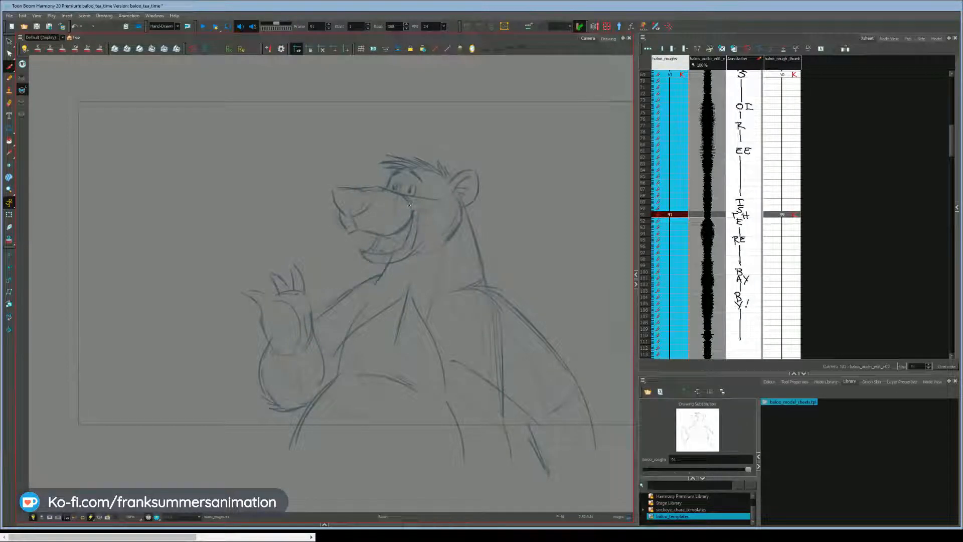
{"action": "key", "text": "s"}
{"action": "mouse_move", "coordinate": [409, 193]}
{"action": "left_mouse_down"}
{"action": "mouse_move", "coordinate": [389, 236]}
{"action": "mouse_move", "coordinate": [423, 216]}
{"action": "left_mouse_up"}
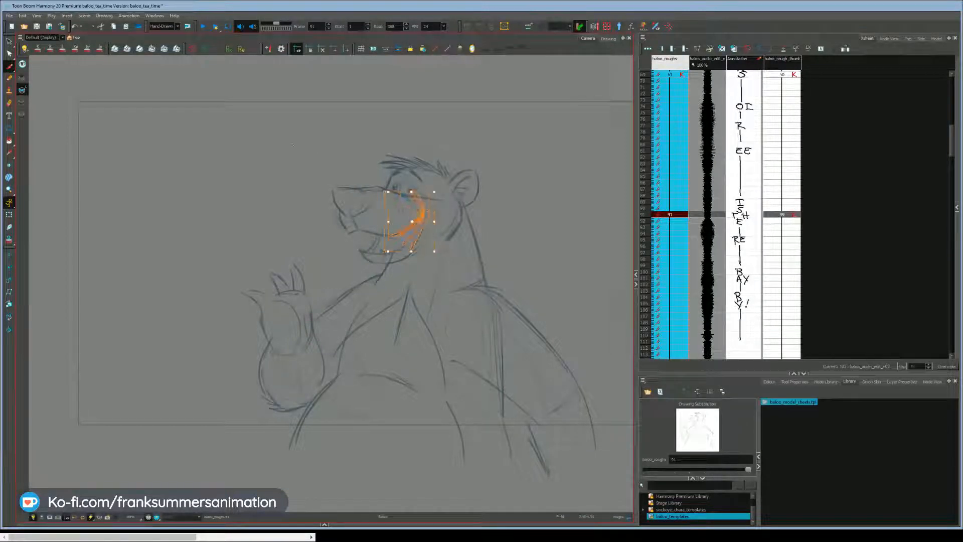
{"action": "key", "text": "alt+b"}
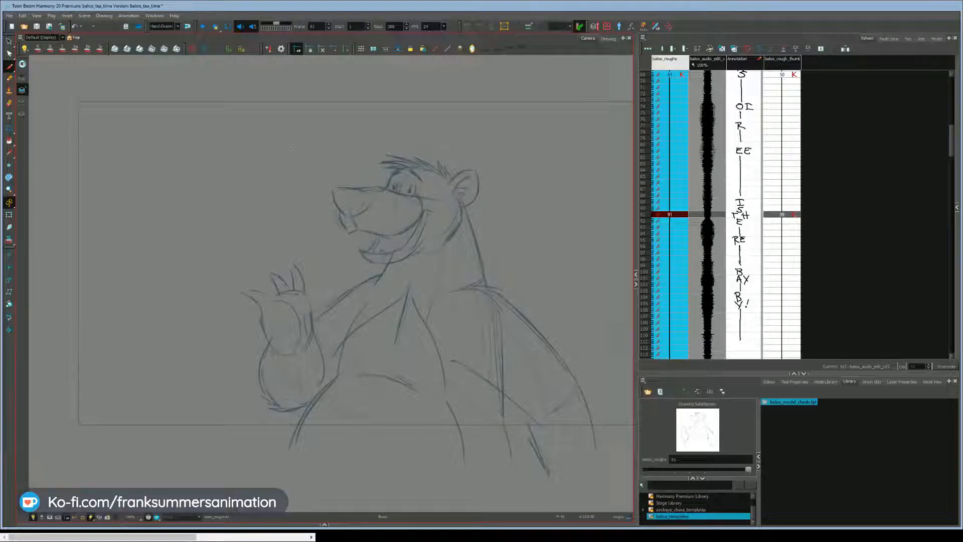
{"action": "key", "text": "ctrl+z"}
{"action": "key", "text": "ctrl+z"}
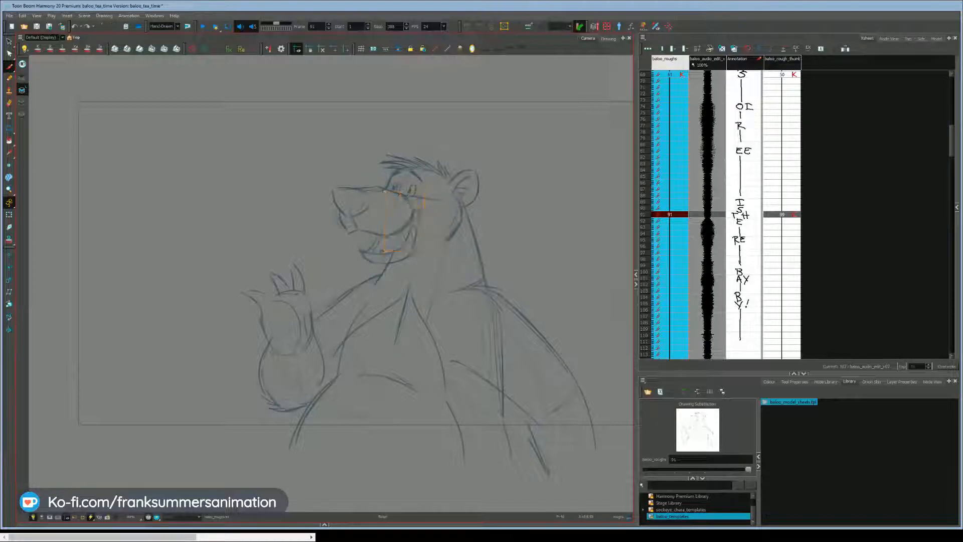
{"action": "key", "text": "alt+b"}
{"action": "key", "text": "ctrl+z"}
{"action": "key", "text": "alt+b"}
{"action": "left_click_drag", "start_coordinate": [409, 207], "coordinate": [423, 212]}
{"action": "key", "text": "ctrl+z"}
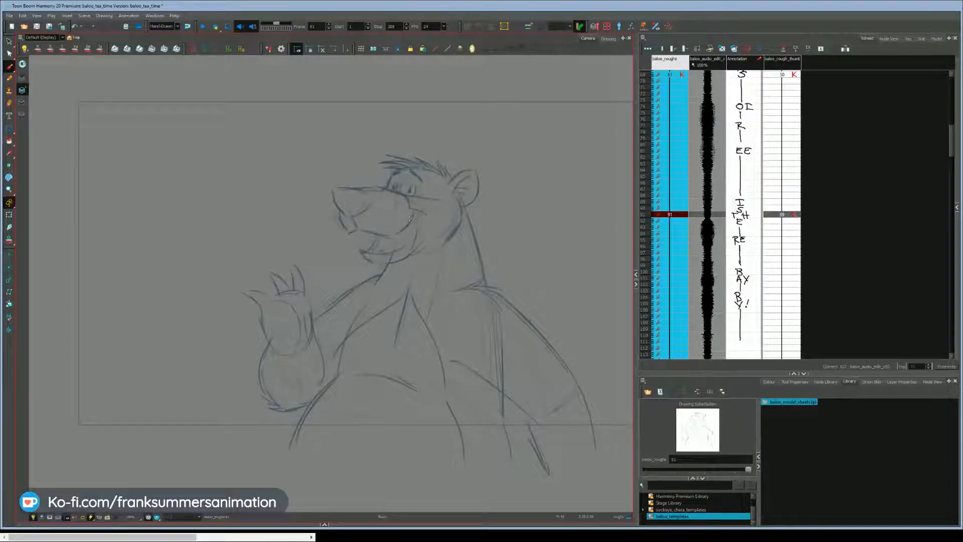
Step: Redraw the smile corner down to the lower jaw and outline the back contour of the nose
{"action": "mouse_move", "coordinate": [411, 220]}
{"action": "left_mouse_down"}
{"action": "mouse_move", "coordinate": [392, 251]}
{"action": "mouse_move", "coordinate": [415, 251]}
{"action": "left_mouse_up"}
{"action": "left_click_drag", "start_coordinate": [420, 215], "coordinate": [389, 263]}
{"action": "left_click_drag", "start_coordinate": [355, 215], "coordinate": [356, 228]}
{"action": "mouse_move", "coordinate": [372, 191]}
{"action": "left_mouse_down"}
{"action": "mouse_move", "coordinate": [334, 187]}
{"action": "mouse_move", "coordinate": [345, 214]}
{"action": "mouse_move", "coordinate": [360, 191]}
{"action": "mouse_move", "coordinate": [356, 215]}
{"action": "left_mouse_up"}
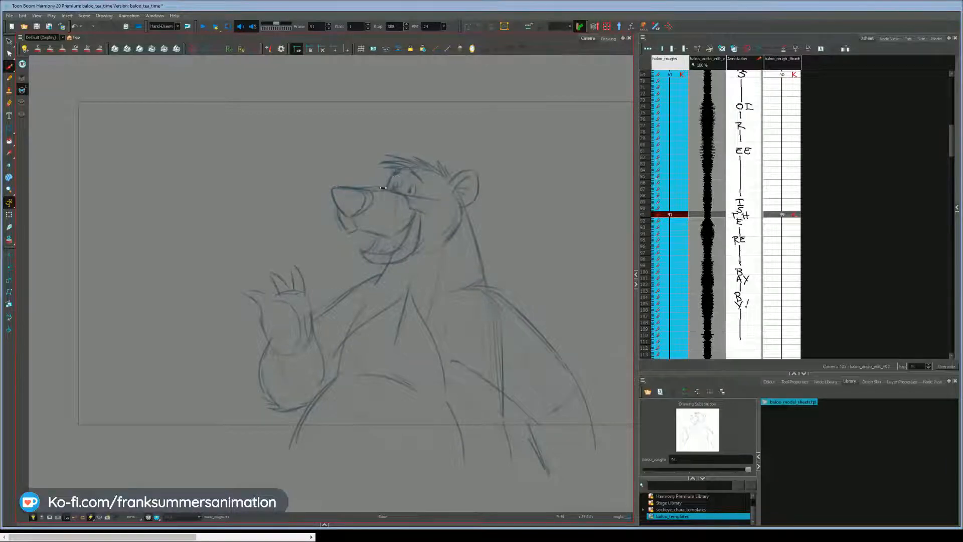
Step: Rework the near eye's pupil and lower-lid strokes and compare the head with the previous key
{"action": "left_click", "coordinate": [408, 189]}
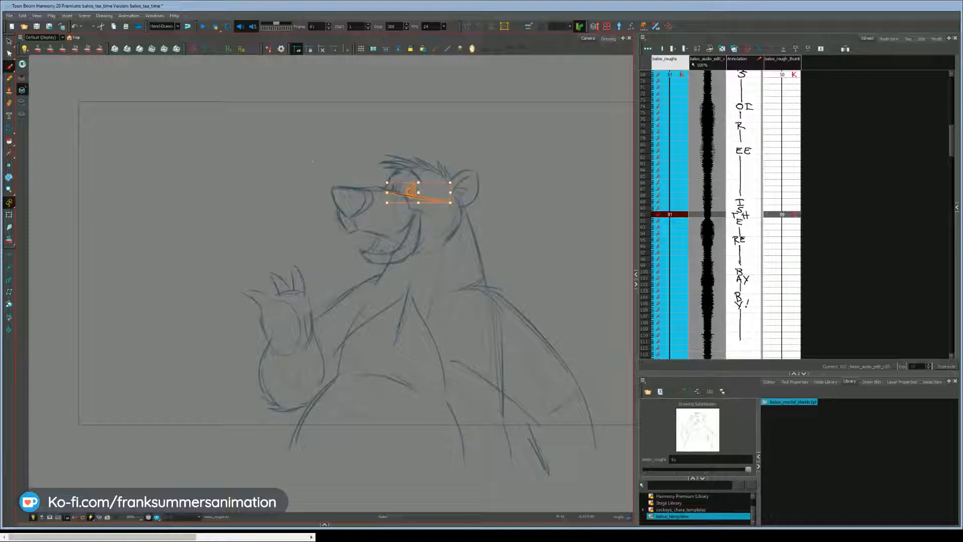
{"action": "key", "text": "Left"}
{"action": "key", "text": "Delete"}
{"action": "key", "text": "alt+b"}
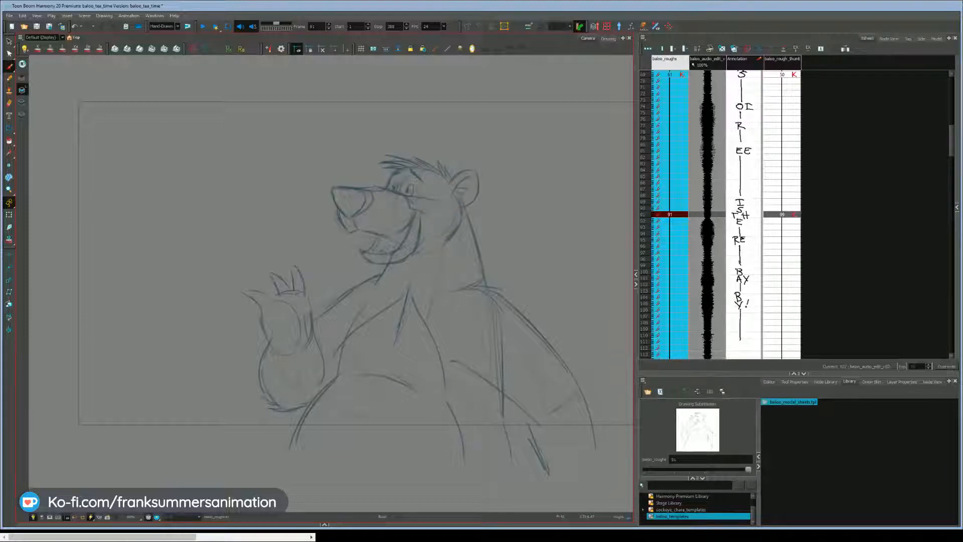
{"action": "key", "text": "f"}
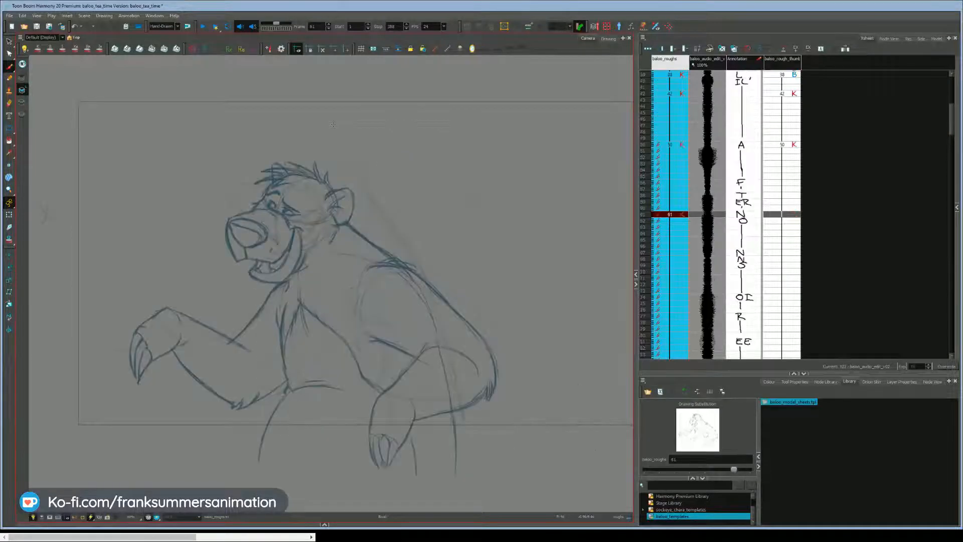
{"action": "key", "text": "g"}
{"action": "key", "text": "f"}
{"action": "key", "text": "g"}
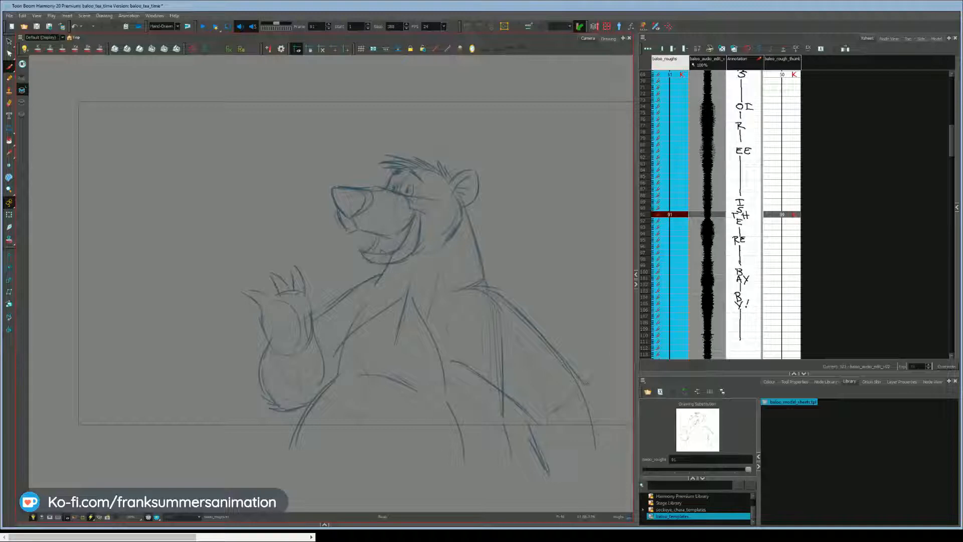
Step: Draw a pointed, furry elbow on the outer edge of the lowered arm
{"action": "mouse_move", "coordinate": [569, 365]}
{"action": "left_mouse_down"}
{"action": "mouse_move", "coordinate": [593, 400]}
{"action": "mouse_move", "coordinate": [595, 432]}
{"action": "left_mouse_up"}
{"action": "key", "text": "ctrl+z"}
{"action": "key", "text": "ctrl+z"}
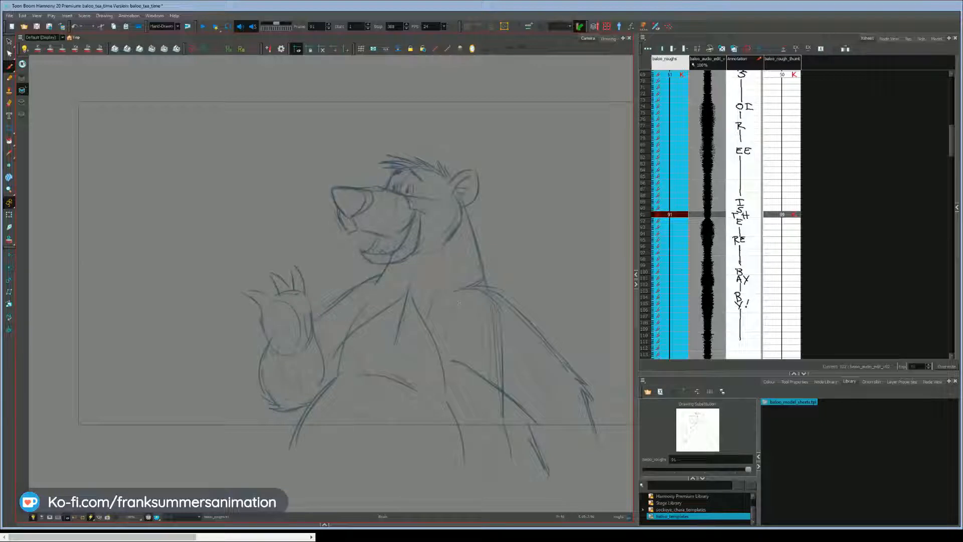
Step: Add fur strokes along the cheek below the ear and rework the ear's inner lines
{"action": "left_click_drag", "start_coordinate": [460, 224], "coordinate": [446, 241]}
{"action": "mouse_move", "coordinate": [458, 202]}
{"action": "left_mouse_down"}
{"action": "mouse_move", "coordinate": [469, 203]}
{"action": "mouse_move", "coordinate": [466, 222]}
{"action": "left_mouse_up"}
{"action": "left_click_drag", "start_coordinate": [465, 179], "coordinate": [456, 192]}
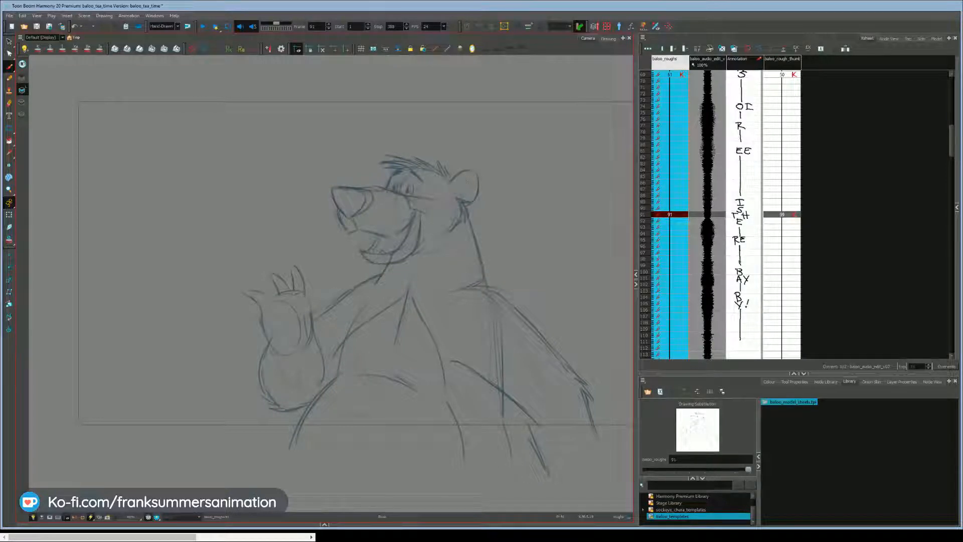
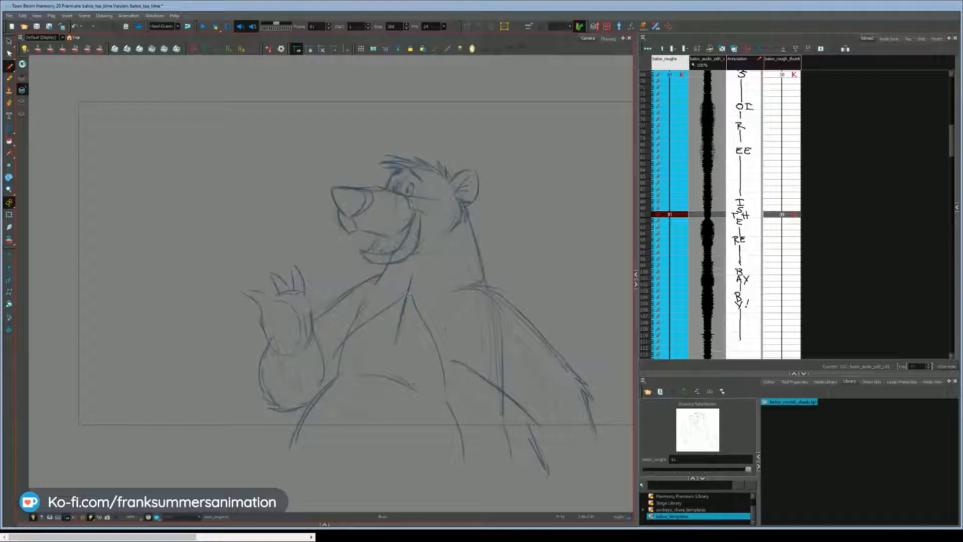
Step: Strengthen both sides of the chest fur and the inner edge of the raised palm
{"action": "left_click_drag", "start_coordinate": [410, 295], "coordinate": [435, 335]}
{"action": "left_click_drag", "start_coordinate": [405, 290], "coordinate": [367, 321]}
{"action": "key", "text": "comma"}
{"action": "key", "text": "period"}
{"action": "left_click_drag", "start_coordinate": [309, 304], "coordinate": [304, 348]}
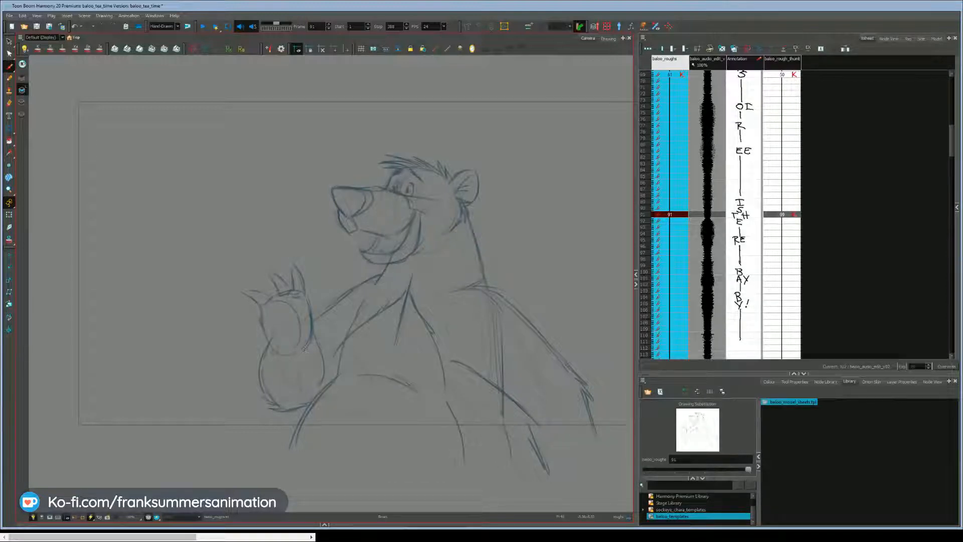
Step: Reveal the timeline and play back the change into the new key pose around frame 91
{"action": "left_click", "coordinate": [325, 524]}
{"action": "key", "text": "Return"}
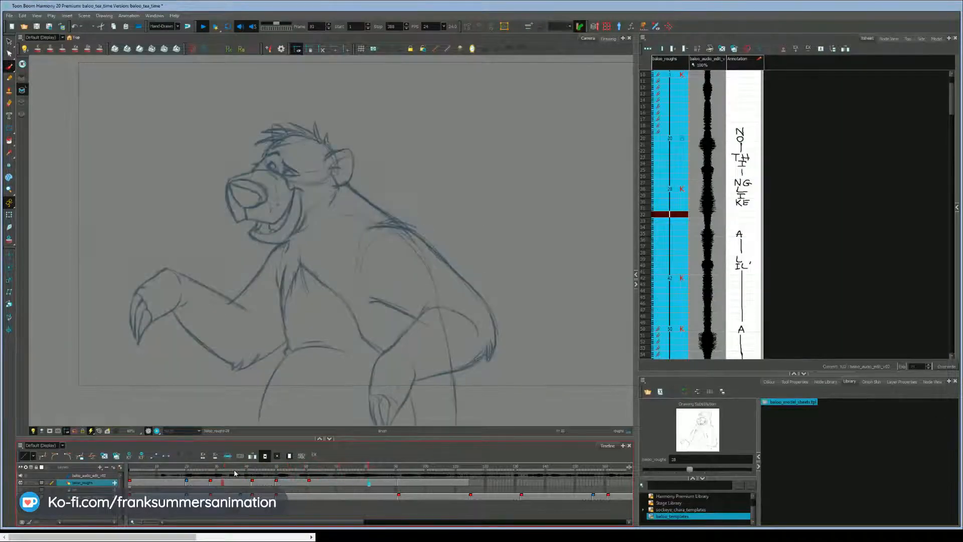
{"action": "key", "text": "Return"}
{"action": "left_click", "coordinate": [393, 470]}
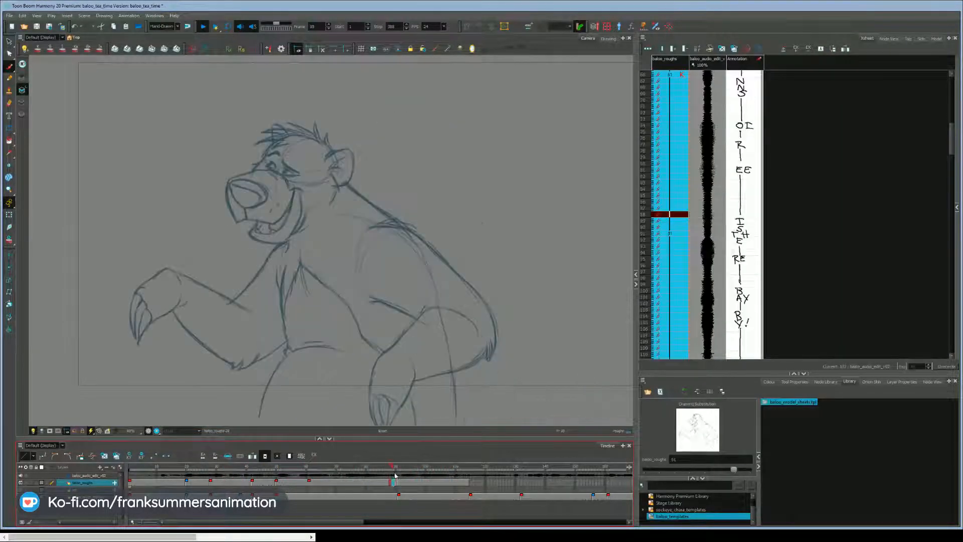
{"action": "key", "text": "Return"}
{"action": "key", "text": "Return"}
{"action": "left_click", "coordinate": [394, 470]}
{"action": "key", "text": "Return"}
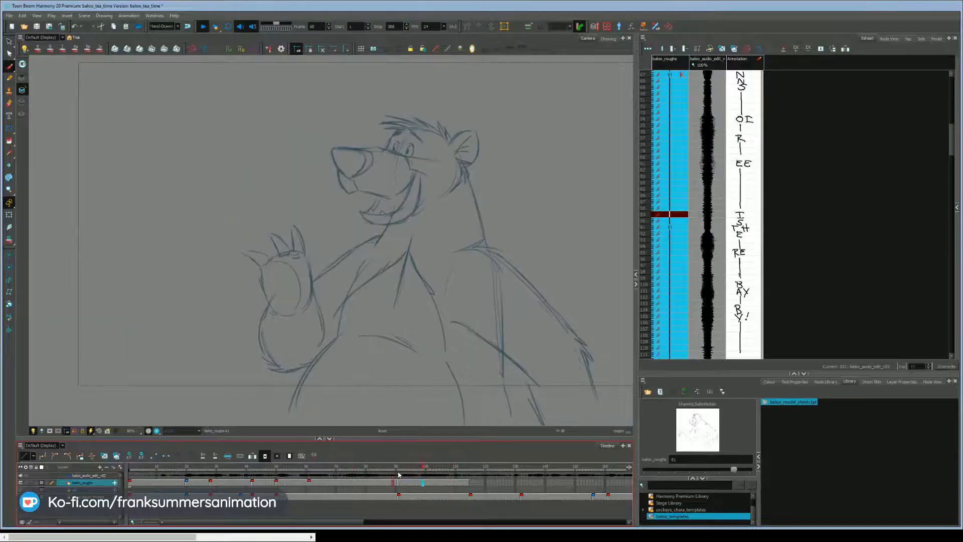
{"action": "key", "text": "Return"}
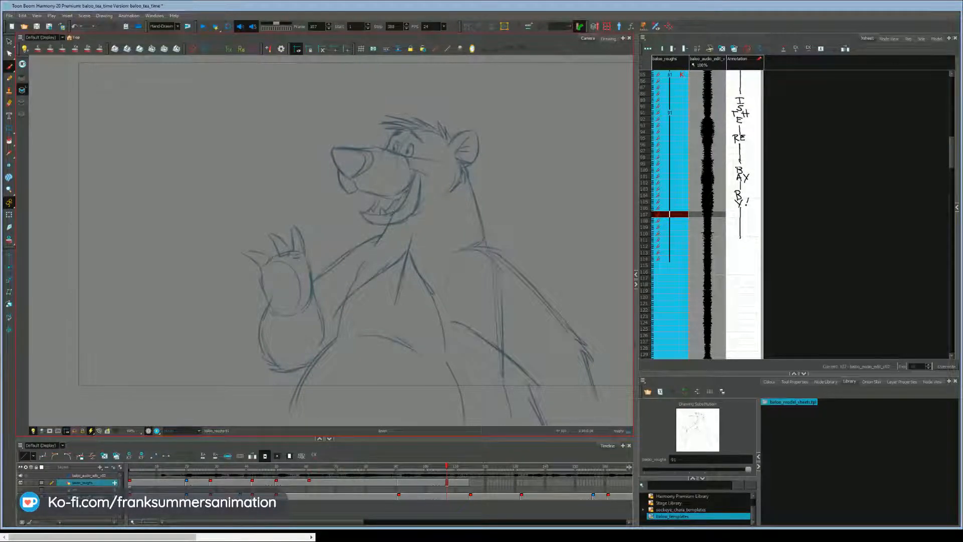
Step: Undo the last strokes and redraw the lower lip and jaw up to the smile corner
{"action": "key", "text": "ctrl+z"}
{"action": "key", "text": "ctrl+z"}
{"action": "mouse_move", "coordinate": [366, 217]}
{"action": "left_mouse_down"}
{"action": "mouse_move", "coordinate": [394, 228]}
{"action": "mouse_move", "coordinate": [409, 215]}
{"action": "left_mouse_up"}
{"action": "left_click_drag", "start_coordinate": [422, 202], "coordinate": [410, 217]}
Step: Examine the head and arm movement by flipping repeatedly between the previous key and this drawing
{"action": "key", "text": "f"}
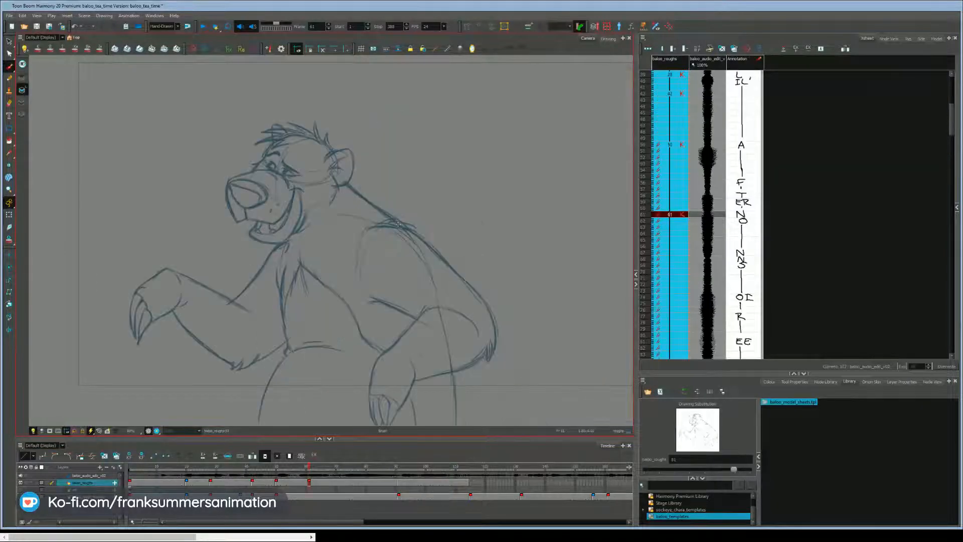
{"action": "key", "text": "g"}
{"action": "key", "text": "f"}
{"action": "key", "text": "g"}
{"action": "key", "text": "f"}
{"action": "key", "text": "g"}
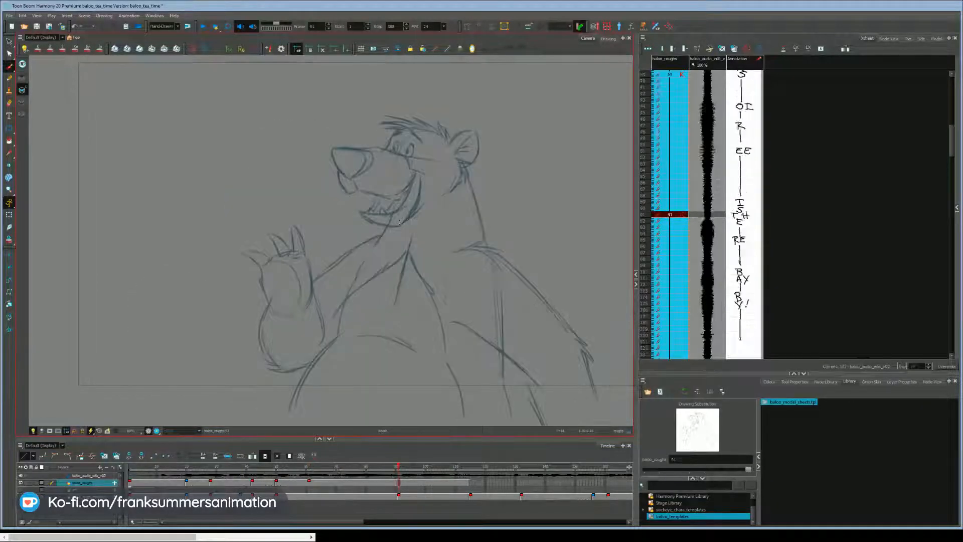
{"action": "key", "text": "f"}
{"action": "key", "text": "g"}
{"action": "key", "text": "f"}
{"action": "key", "text": "g"}
{"action": "key", "text": "f"}
{"action": "key", "text": "g"}
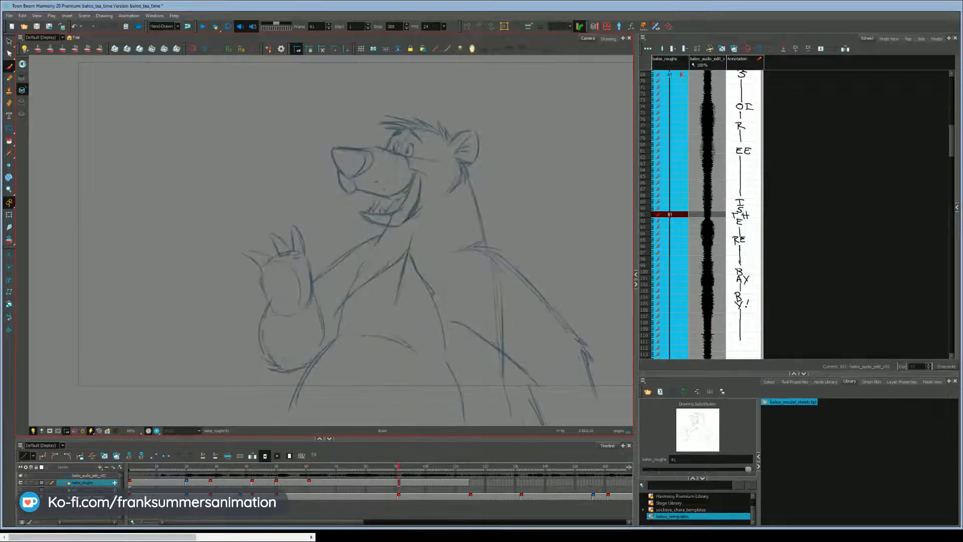
{"action": "key", "text": "f"}
{"action": "key", "text": "g"}
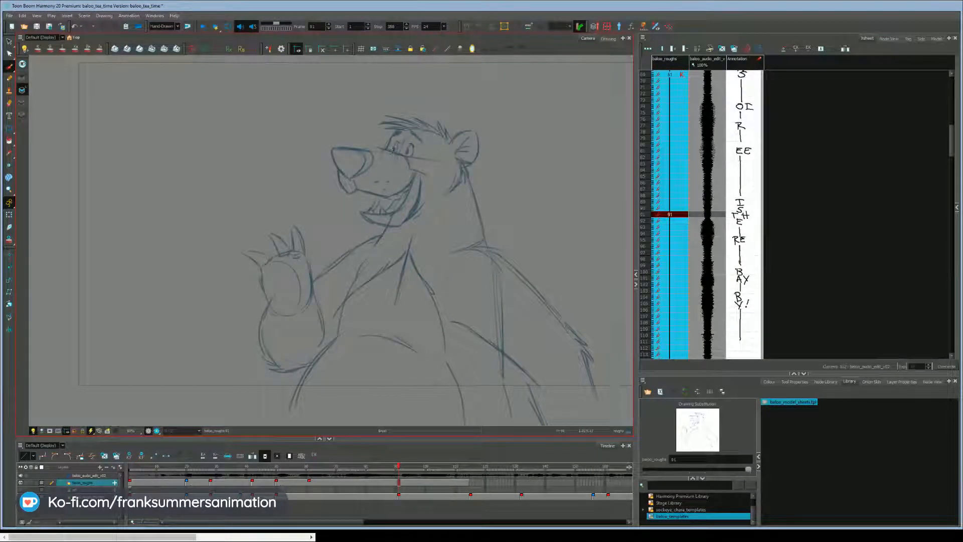
Step: Restate the top edge of the muzzle behind the nose and compare it with the previous key
{"action": "left_click_drag", "start_coordinate": [357, 150], "coordinate": [374, 147]}
{"action": "mouse_move", "coordinate": [294, 134]}
{"action": "left_mouse_down"}
{"action": "mouse_move", "coordinate": [259, 120]}
{"action": "mouse_move", "coordinate": [232, 127]}
{"action": "left_mouse_up"}
{"action": "key", "text": "ctrl+z"}
{"action": "key", "text": "f"}
{"action": "key", "text": "g"}
{"action": "key", "text": "f"}
{"action": "key", "text": "g"}
{"action": "key", "text": "f"}
{"action": "key", "text": "g"}
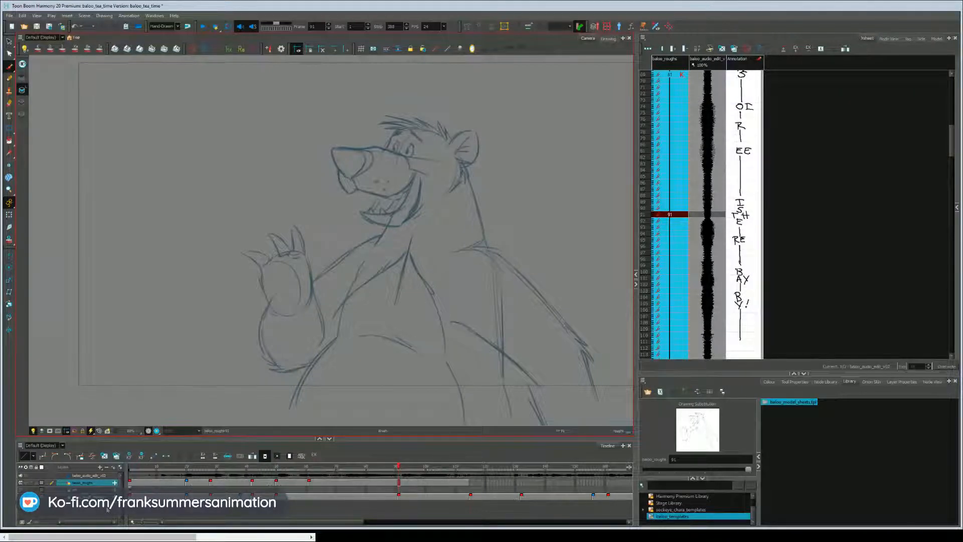
Step: Mark the rough drawing at frame 91 as a key drawing
{"action": "left_click", "coordinate": [387, 467]}
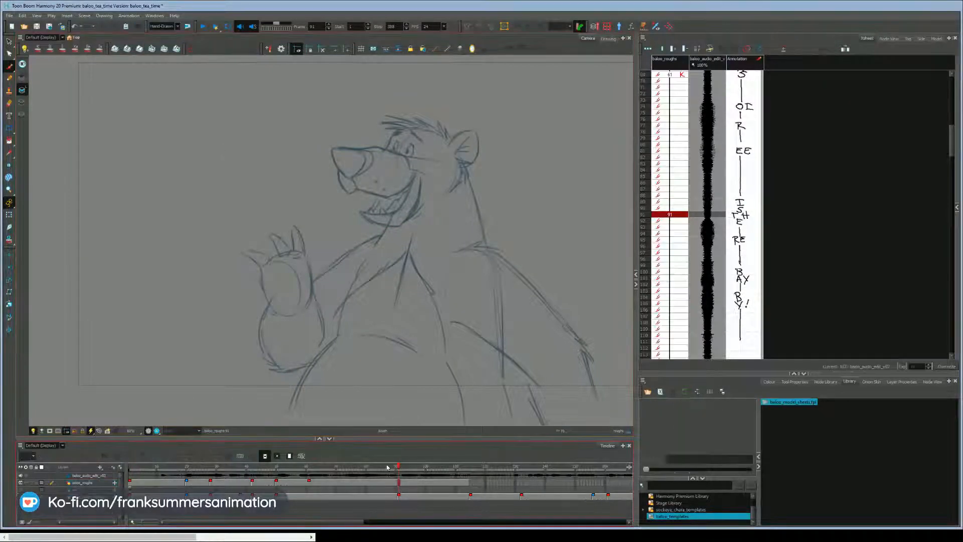
{"action": "left_click", "coordinate": [400, 483]}
{"action": "left_click", "coordinate": [191, 49]}
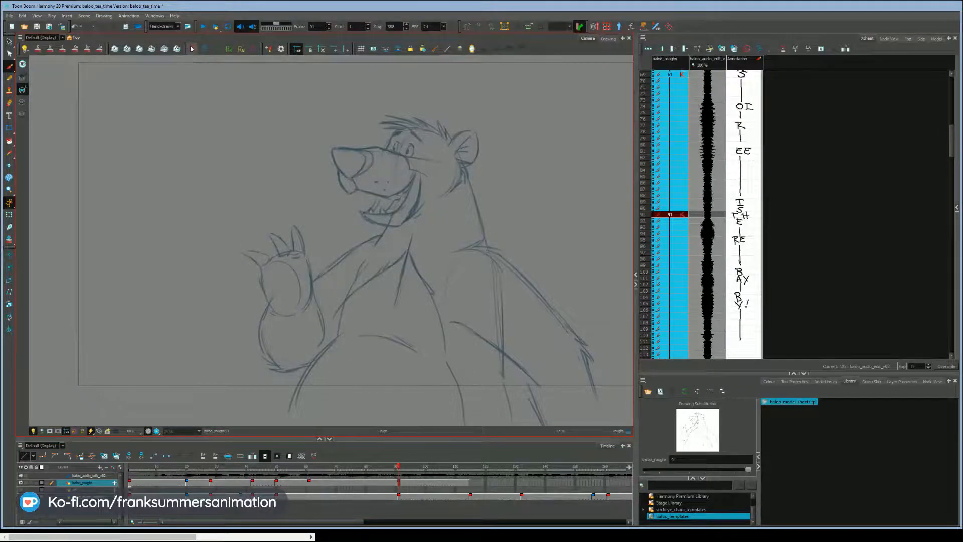
Step: Create an empty key drawing at frame 115 on the roughs layer and extend its exposure through frame 131
{"action": "left_click", "coordinate": [472, 484]}
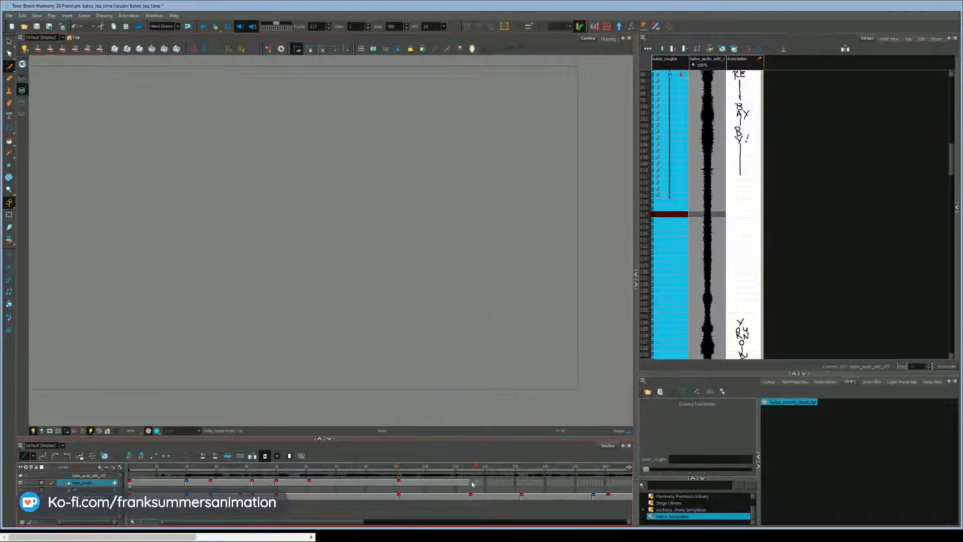
{"action": "left_click", "coordinate": [472, 484]}
{"action": "left_click", "coordinate": [104, 456]}
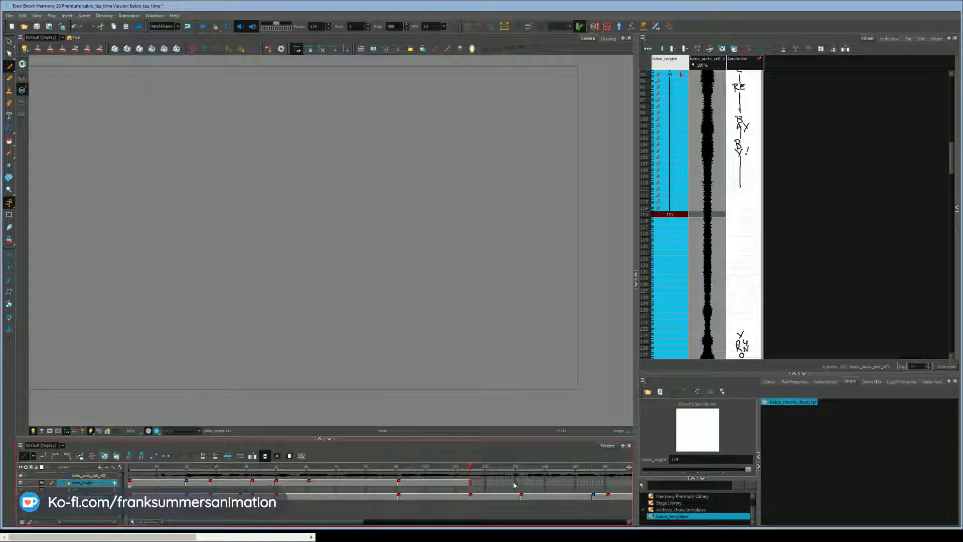
{"action": "left_click", "coordinate": [519, 486]}
{"action": "key", "text": "F5"}
{"action": "left_click", "coordinate": [472, 487]}
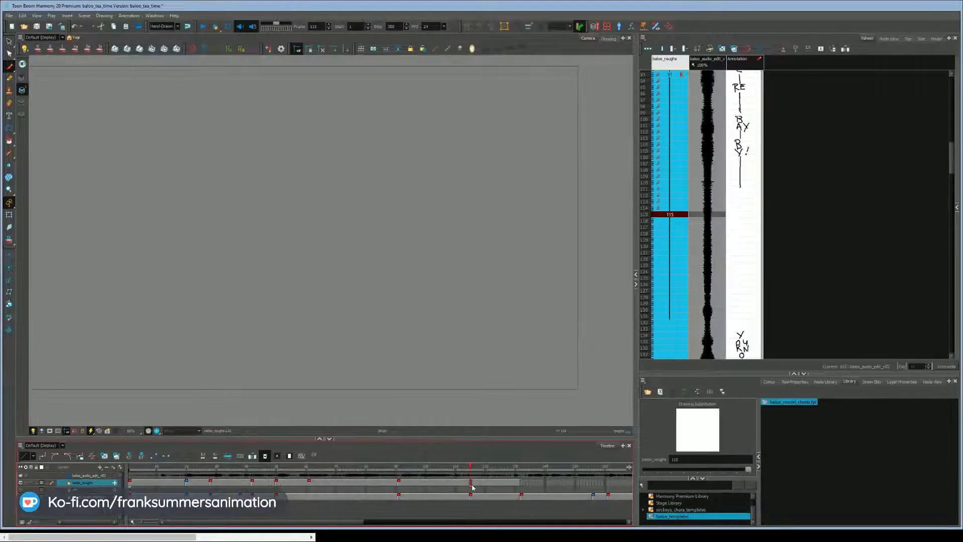
{"action": "left_click", "coordinate": [190, 49]}
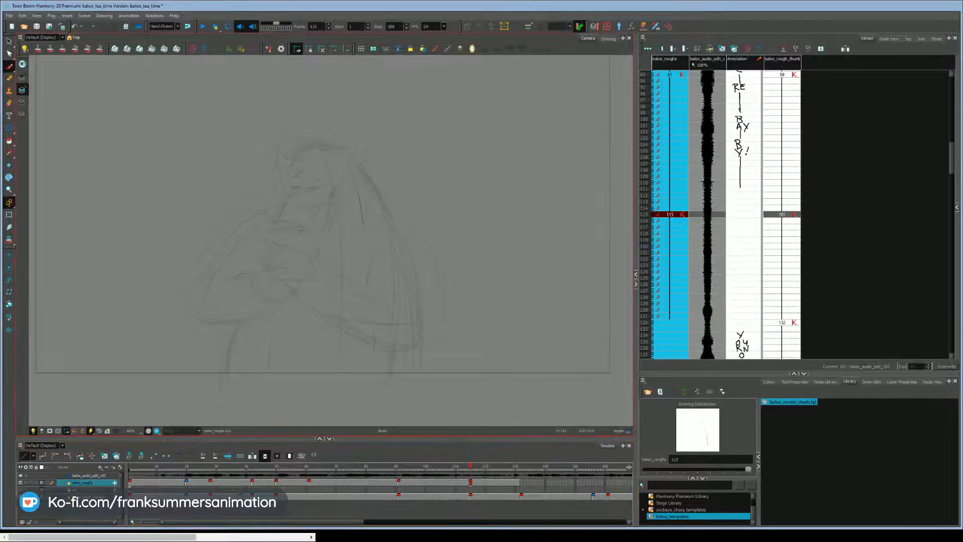
Step: Turn on onion skinning and rough in the bear's oval head over the frame 115 thumbnail
{"action": "left_click", "coordinate": [9, 239]}
{"action": "left_click_drag", "start_coordinate": [307, 194], "coordinate": [325, 200]}
{"action": "left_click_drag", "start_coordinate": [303, 129], "coordinate": [321, 198]}
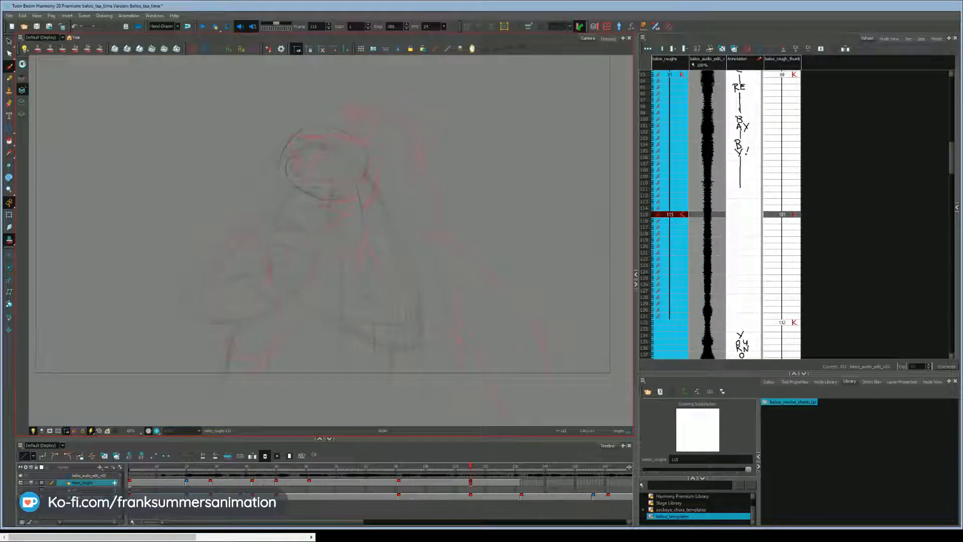
{"action": "left_click_drag", "start_coordinate": [363, 142], "coordinate": [373, 187]}
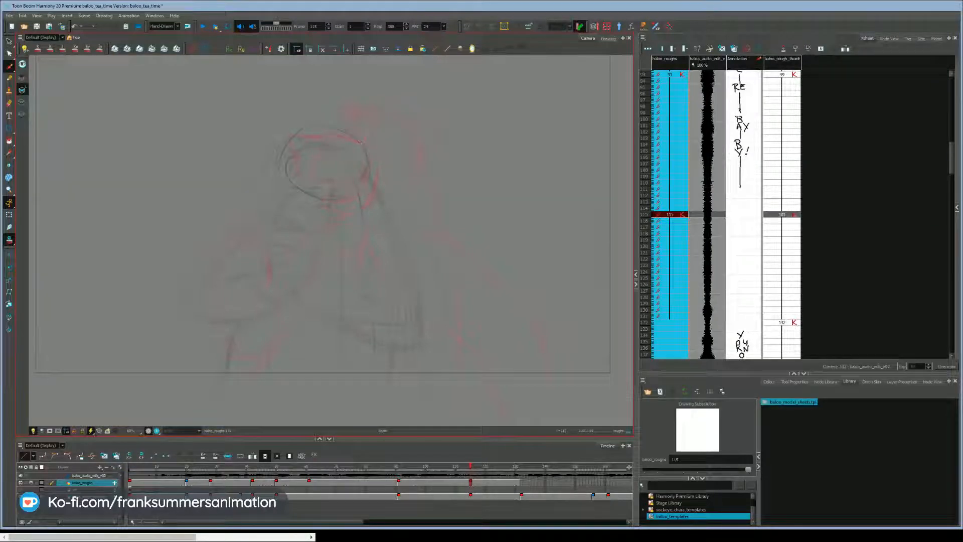
Step: Compare with the frame 91 key and rough in the bear's sloping back and both sides of the torso at frame 115
{"action": "left_click", "coordinate": [399, 500]}
{"action": "left_click", "coordinate": [471, 499]}
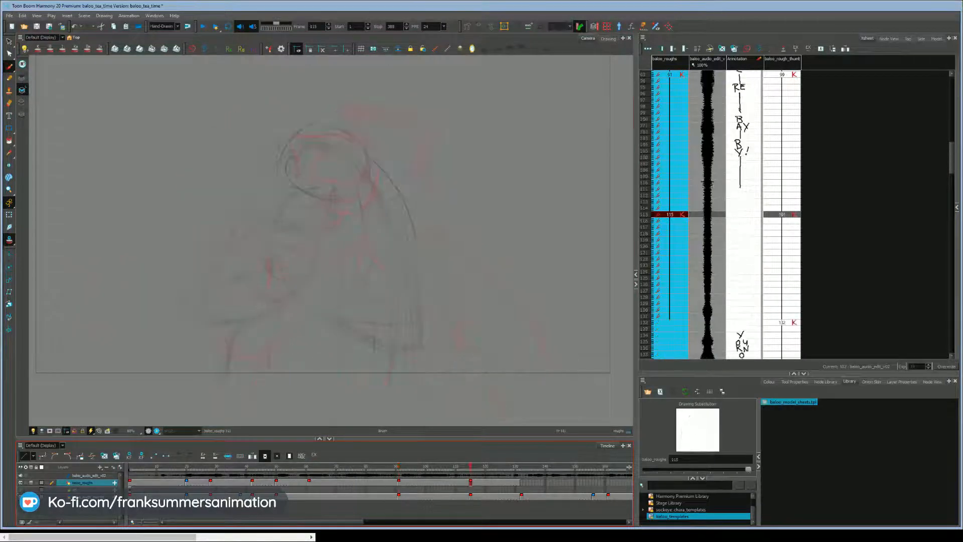
{"action": "left_click_drag", "start_coordinate": [242, 380], "coordinate": [252, 348]}
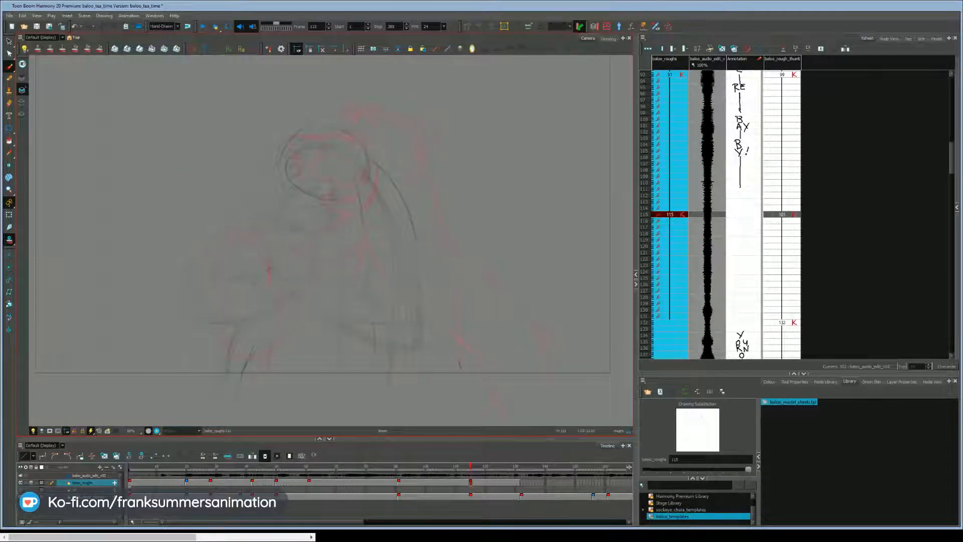
{"action": "left_click_drag", "start_coordinate": [439, 232], "coordinate": [463, 383]}
{"action": "left_click_drag", "start_coordinate": [359, 133], "coordinate": [432, 216]}
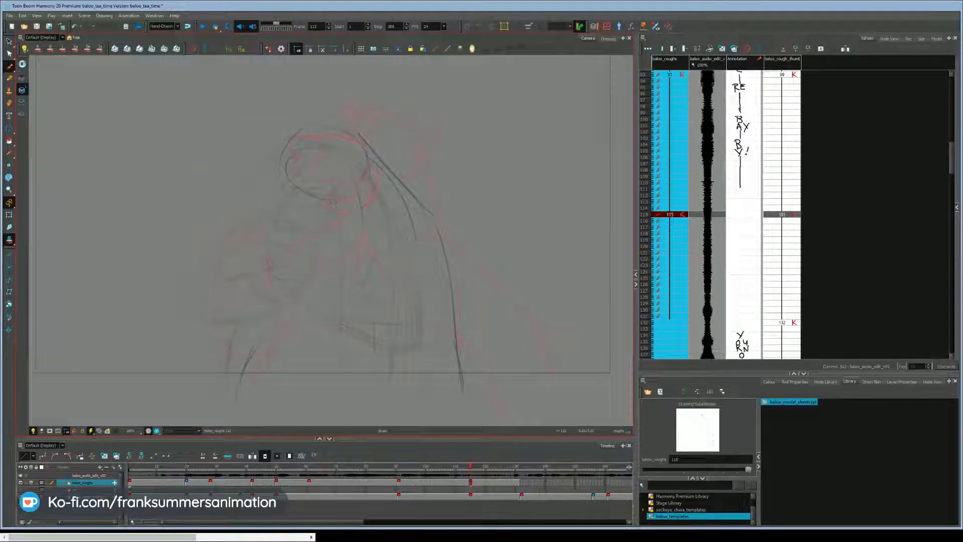
Step: Replace the oval head with a rounder one and block in the center line and the downward muzzle
{"action": "key", "text": "ctrl+z"}
{"action": "key", "text": "ctrl+z"}
{"action": "mouse_move", "coordinate": [293, 162]}
{"action": "left_mouse_down"}
{"action": "mouse_move", "coordinate": [370, 157]}
{"action": "mouse_move", "coordinate": [347, 196]}
{"action": "mouse_move", "coordinate": [293, 173]}
{"action": "left_mouse_up"}
{"action": "key", "text": "ctrl+z"}
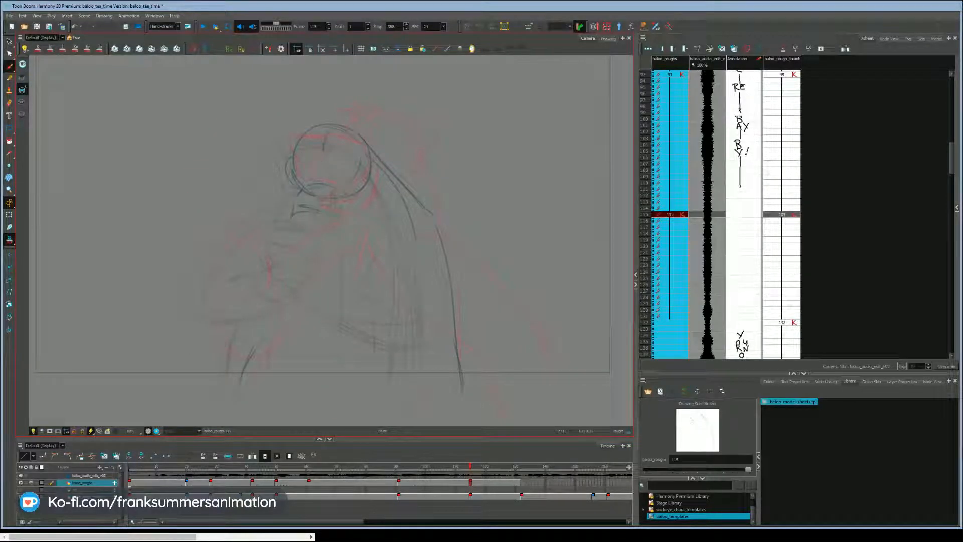
{"action": "mouse_move", "coordinate": [345, 197]}
{"action": "left_mouse_down"}
{"action": "mouse_move", "coordinate": [327, 246]}
{"action": "mouse_move", "coordinate": [321, 227]}
{"action": "mouse_move", "coordinate": [331, 231]}
{"action": "mouse_move", "coordinate": [292, 223]}
{"action": "mouse_move", "coordinate": [271, 243]}
{"action": "left_mouse_up"}
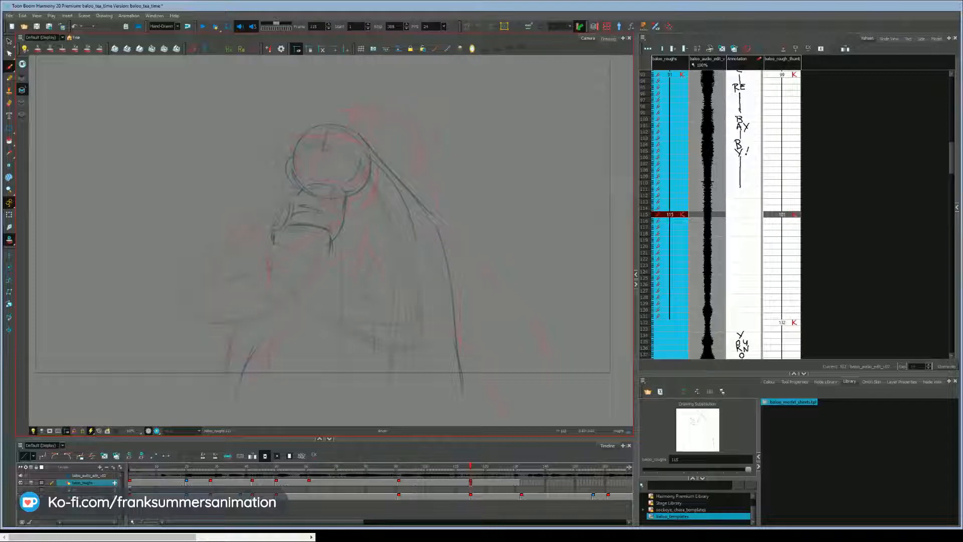
Step: Flip between neighboring drawings to check the pose and rough in both ears on the head
{"action": "key", "text": "period"}
{"action": "key", "text": "comma"}
{"action": "key", "text": "period"}
{"action": "key", "text": "comma"}
{"action": "left_click_drag", "start_coordinate": [362, 120], "coordinate": [372, 150]}
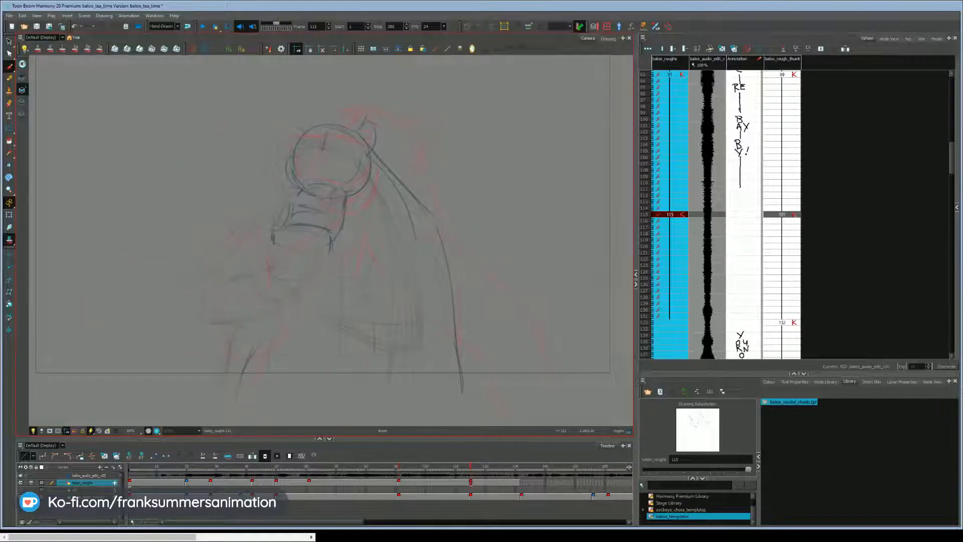
{"action": "left_click_drag", "start_coordinate": [285, 136], "coordinate": [289, 149]}
Step: Delete the stray construction stroke inside the head, restate the near cheek and block in the eyes
{"action": "left_click", "coordinate": [329, 179], "text": "ctrl"}
{"action": "key", "text": "Delete"}
{"action": "left_click_drag", "start_coordinate": [376, 163], "coordinate": [362, 192]}
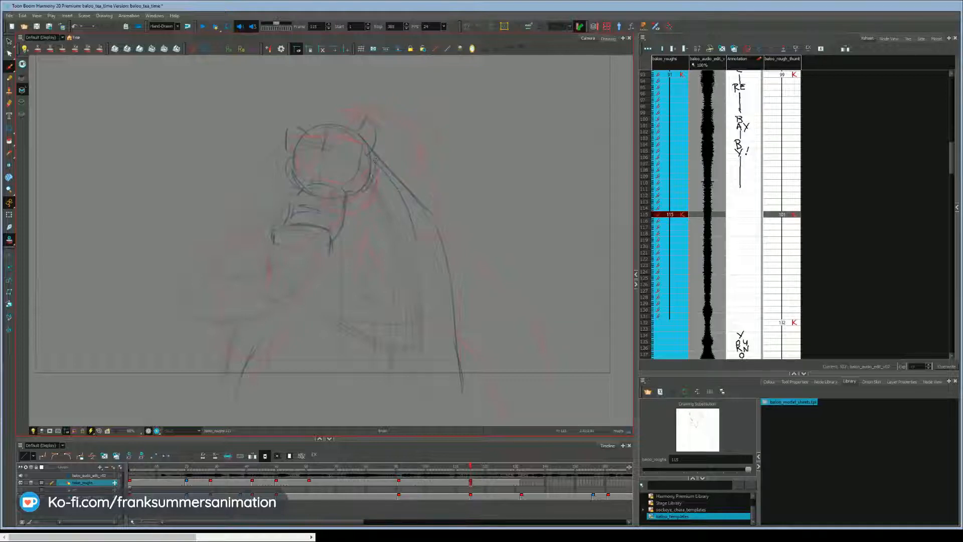
{"action": "left_click_drag", "start_coordinate": [375, 159], "coordinate": [366, 190]}
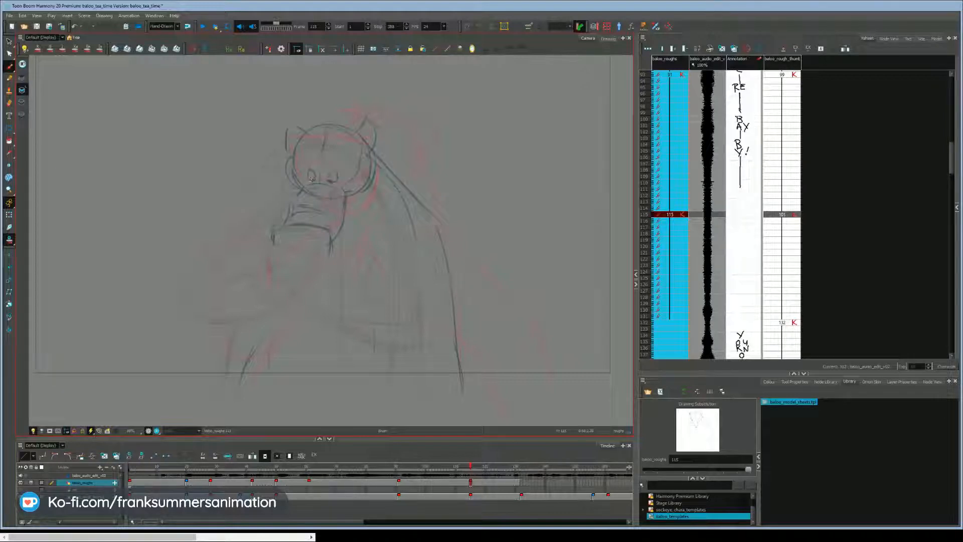
Step: Draw the brow arcs above both eyes and compare the head with the previous key
{"action": "left_click_drag", "start_coordinate": [330, 163], "coordinate": [342, 170]}
{"action": "left_click_drag", "start_coordinate": [306, 165], "coordinate": [316, 161]}
{"action": "key", "text": "f"}
{"action": "key", "text": "g"}
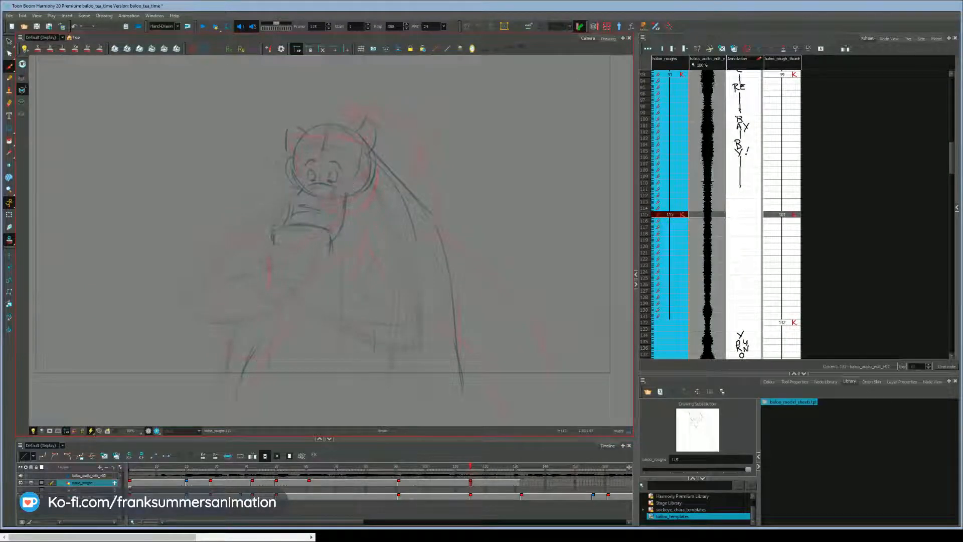
Step: Refine the far cheek, round out the near ear and restate the outer edge of the far ear
{"action": "mouse_move", "coordinate": [302, 189]}
{"action": "left_mouse_down"}
{"action": "mouse_move", "coordinate": [294, 170]}
{"action": "mouse_move", "coordinate": [316, 196]}
{"action": "mouse_move", "coordinate": [290, 158]}
{"action": "left_mouse_up"}
{"action": "key", "text": "ctrl+z"}
{"action": "left_click_drag", "start_coordinate": [374, 130], "coordinate": [357, 131]}
{"action": "key", "text": "ctrl+z"}
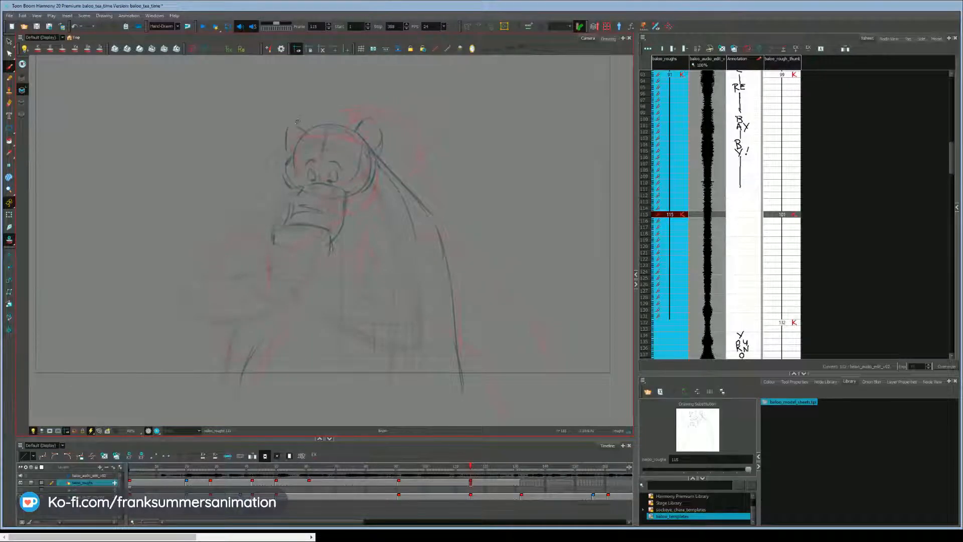
{"action": "left_click_drag", "start_coordinate": [288, 122], "coordinate": [281, 154]}
Step: Check against the previous key, restate the neck line and clean up the muzzle's outline
{"action": "key", "text": "f"}
{"action": "key", "text": "g"}
{"action": "left_click_drag", "start_coordinate": [373, 151], "coordinate": [441, 241]}
{"action": "left_click", "coordinate": [287, 217]}
{"action": "key", "text": "Delete"}
{"action": "mouse_move", "coordinate": [302, 190]}
{"action": "left_mouse_down"}
{"action": "mouse_move", "coordinate": [293, 217]}
{"action": "mouse_move", "coordinate": [319, 227]}
{"action": "mouse_move", "coordinate": [287, 222]}
{"action": "mouse_move", "coordinate": [314, 220]}
{"action": "mouse_move", "coordinate": [294, 216]}
{"action": "left_mouse_up"}
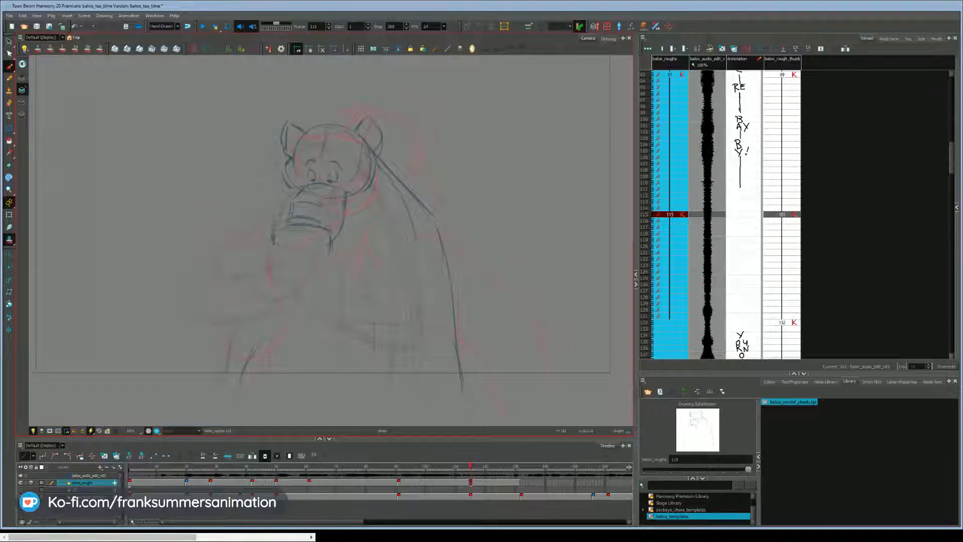
Step: Darken the near pupil and rework the fur tuft on the far cheek
{"action": "left_click_drag", "start_coordinate": [337, 172], "coordinate": [336, 180]}
{"action": "mouse_move", "coordinate": [286, 161]}
{"action": "left_mouse_down"}
{"action": "mouse_move", "coordinate": [278, 169]}
{"action": "mouse_move", "coordinate": [287, 183]}
{"action": "left_mouse_up"}
{"action": "key", "text": "ctrl+z"}
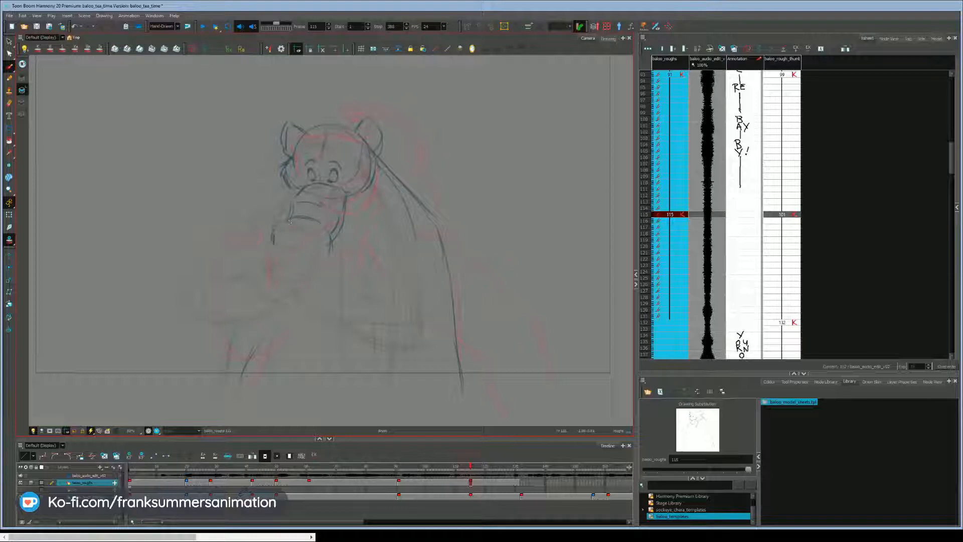
Step: Compare the pose with the frame 91 key and redraw the far ear with a rounder outline
{"action": "key", "text": "ctrl+z"}
{"action": "key", "text": "ctrl+z"}
{"action": "key", "text": "f"}
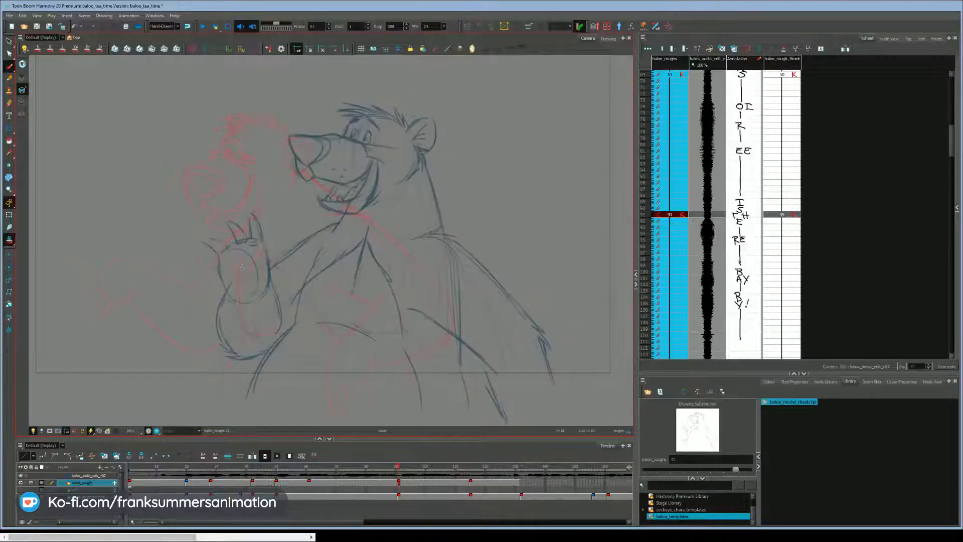
{"action": "key", "text": "g"}
{"action": "key", "text": "f"}
{"action": "key", "text": "g"}
{"action": "key", "text": "f"}
{"action": "key", "text": "g"}
{"action": "key", "text": "ctrl+z"}
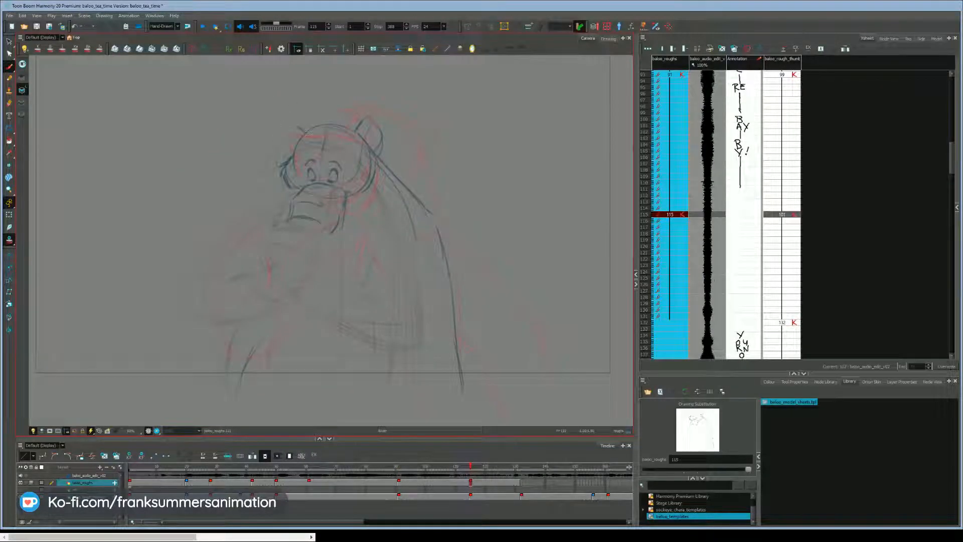
{"action": "left_click_drag", "start_coordinate": [288, 124], "coordinate": [276, 146]}
Step: Try an outer arm line below the shoulder and compare the pose with the other key drawings
{"action": "left_click_drag", "start_coordinate": [443, 238], "coordinate": [477, 313]}
{"action": "key", "text": "g"}
{"action": "key", "text": "g"}
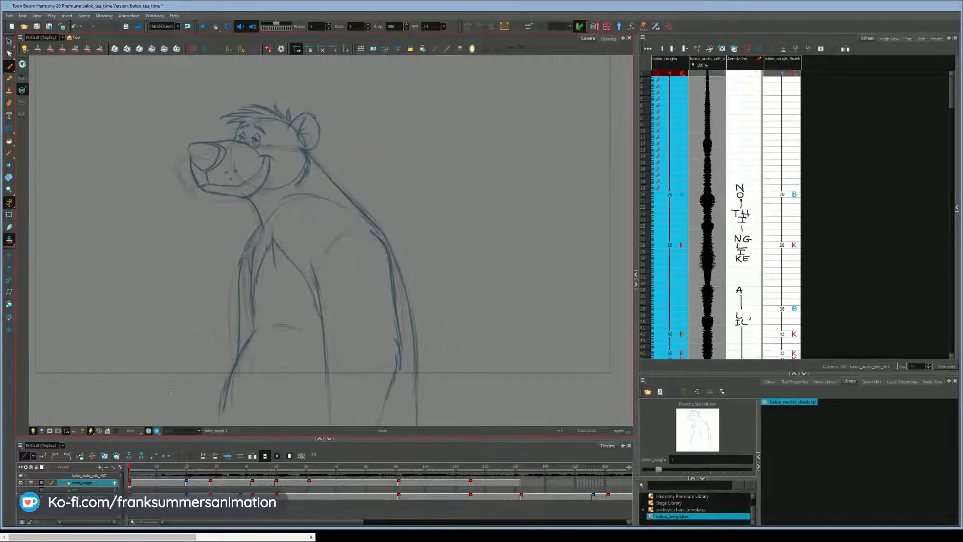
{"action": "key", "text": "f"}
{"action": "key", "text": "f"}
{"action": "key", "text": "g"}
{"action": "key", "text": "f"}
{"action": "key", "text": "g"}
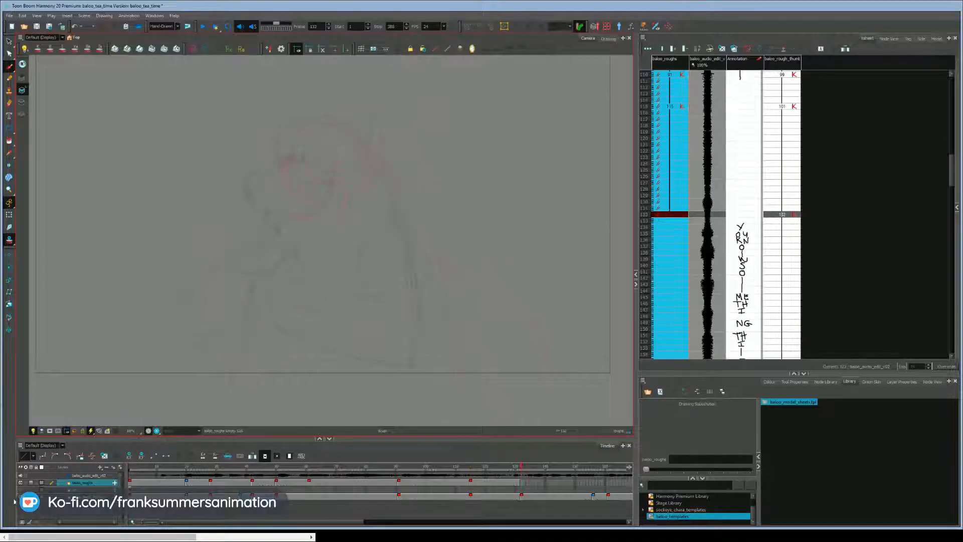
Step: Hide the thumbnail layer, remove the outer arm line and draw a long arm contour inside the back line
{"action": "key", "text": "f"}
{"action": "key", "text": "f"}
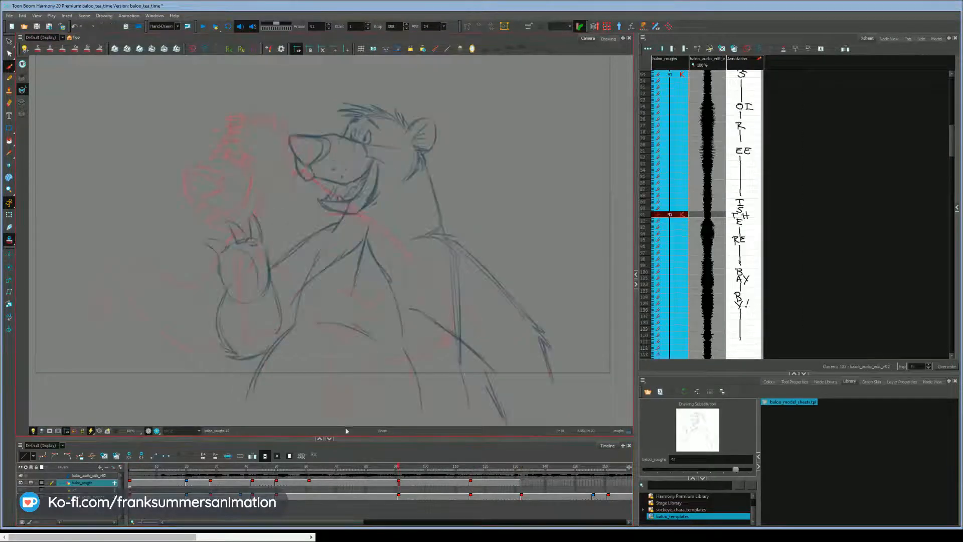
{"action": "key", "text": "g"}
{"action": "key", "text": "f"}
{"action": "key", "text": "g"}
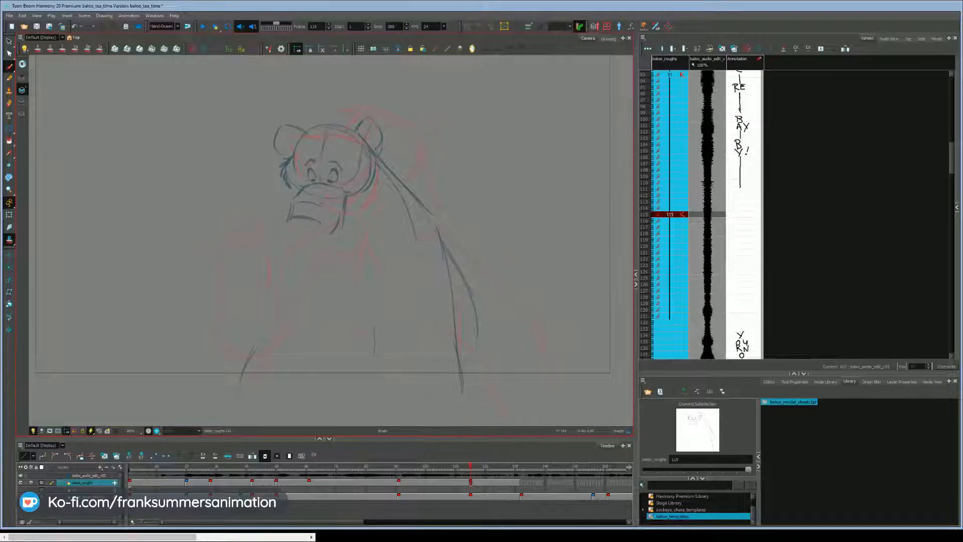
{"action": "key", "text": "ctrl+z"}
{"action": "left_click_drag", "start_coordinate": [436, 226], "coordinate": [430, 360]}
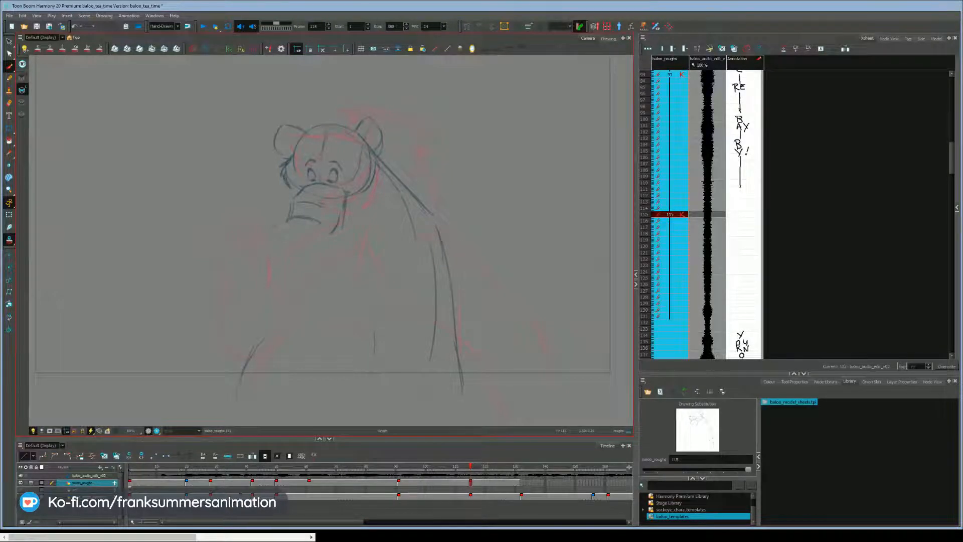
Step: Try a round cup shape directly below the bear's muzzle
{"action": "key", "text": "ctrl+z"}
{"action": "mouse_move", "coordinate": [291, 218]}
{"action": "left_mouse_down"}
{"action": "mouse_move", "coordinate": [320, 224]}
{"action": "mouse_move", "coordinate": [271, 252]}
{"action": "left_mouse_up"}
{"action": "mouse_move", "coordinate": [322, 225]}
{"action": "left_mouse_down"}
{"action": "mouse_move", "coordinate": [327, 264]}
{"action": "mouse_move", "coordinate": [318, 265]}
{"action": "left_mouse_up"}
{"action": "key", "text": "ctrl+z"}
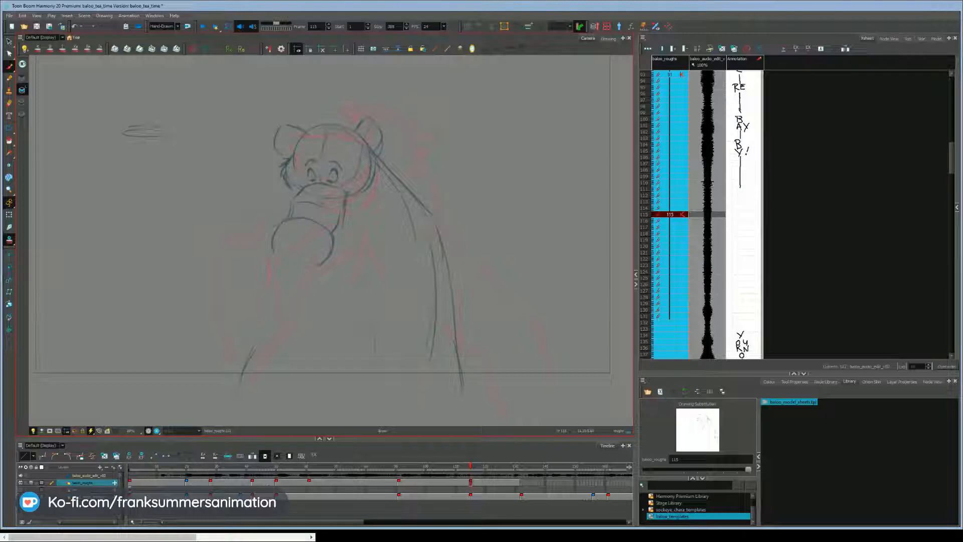
Step: Sketch a side study of the round cup with an open rim and a cocktail umbrella beside the bear
{"action": "mouse_move", "coordinate": [160, 131]}
{"action": "left_mouse_down"}
{"action": "mouse_move", "coordinate": [169, 137]}
{"action": "mouse_move", "coordinate": [150, 140]}
{"action": "mouse_move", "coordinate": [179, 176]}
{"action": "left_mouse_up"}
{"action": "left_click_drag", "start_coordinate": [113, 140], "coordinate": [112, 176]}
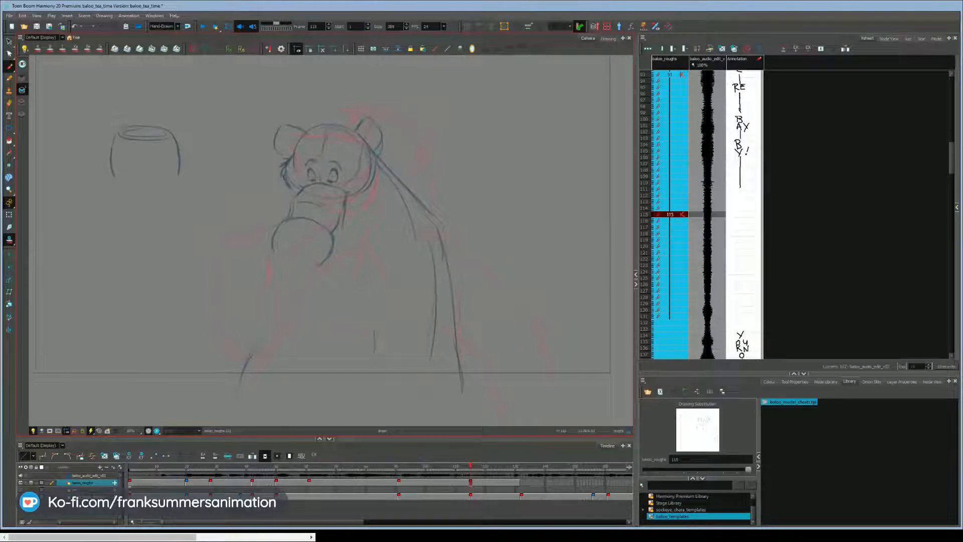
{"action": "key", "text": "ctrl+z"}
{"action": "left_click_drag", "start_coordinate": [118, 133], "coordinate": [110, 180]}
{"action": "left_click_drag", "start_coordinate": [179, 175], "coordinate": [174, 186]}
{"action": "left_click_drag", "start_coordinate": [163, 192], "coordinate": [131, 199]}
{"action": "mouse_move", "coordinate": [137, 136]}
{"action": "left_mouse_down"}
{"action": "mouse_move", "coordinate": [123, 98]}
{"action": "mouse_move", "coordinate": [96, 122]}
{"action": "left_mouse_up"}
{"action": "left_click_drag", "start_coordinate": [152, 101], "coordinate": [105, 118]}
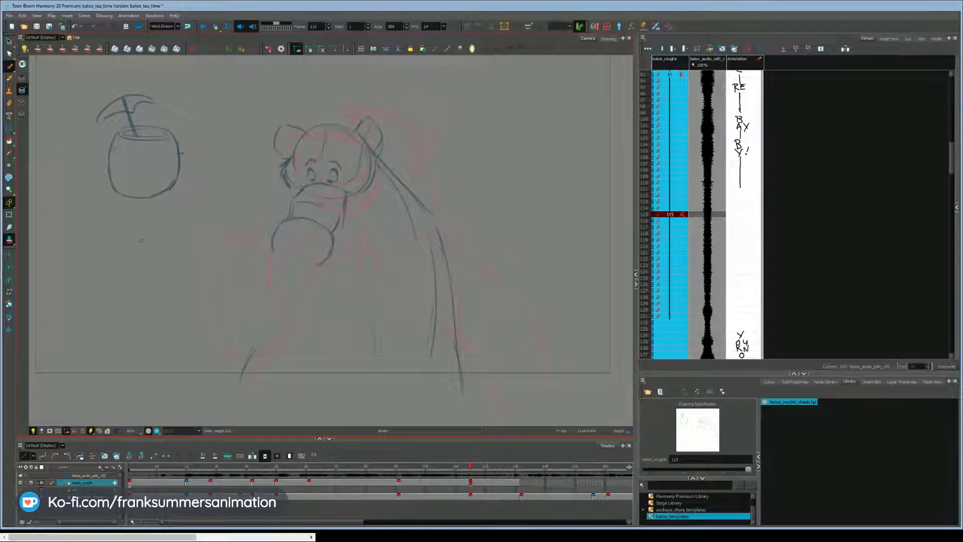
Step: Undo the side study of the cup and the round cup strokes below the muzzle
{"action": "key", "text": "ctrl+z"}
{"action": "key", "text": "ctrl+z"}
{"action": "key", "text": "ctrl+z"}
{"action": "key", "text": "ctrl+z"}
{"action": "key", "text": "ctrl+z"}
{"action": "key", "text": "ctrl+z"}
{"action": "key", "text": "ctrl+z"}
{"action": "key", "text": "ctrl+z"}
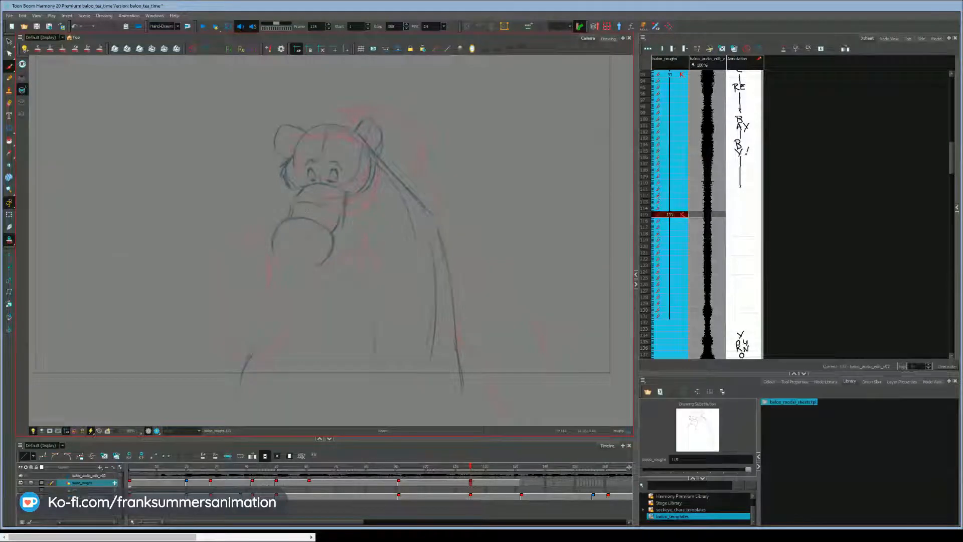
{"action": "key", "text": "ctrl+z"}
{"action": "key", "text": "ctrl+z"}
{"action": "key", "text": "ctrl+z"}
{"action": "key", "text": "ctrl+z"}
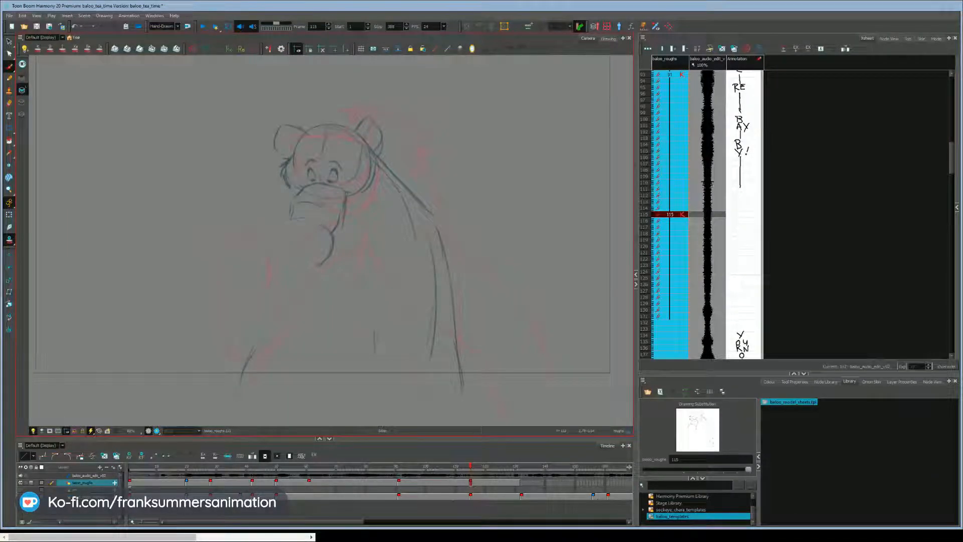
{"action": "key", "text": "ctrl+z"}
Step: Add the hair tuft and stronger brows to the head, then restate the near ear and the jaw line
{"action": "left_click_drag", "start_coordinate": [336, 169], "coordinate": [333, 174]}
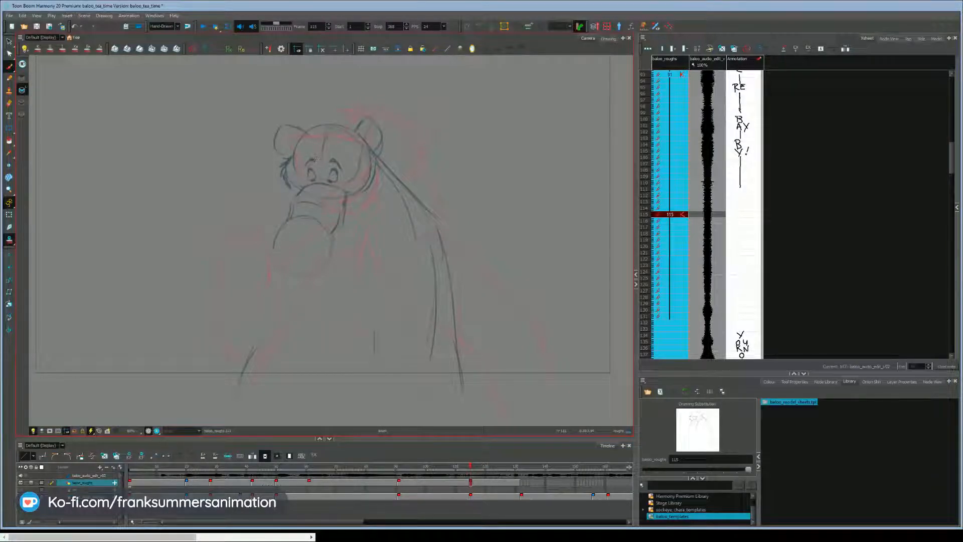
{"action": "mouse_move", "coordinate": [341, 116]}
{"action": "left_mouse_down"}
{"action": "mouse_move", "coordinate": [321, 167]}
{"action": "mouse_move", "coordinate": [299, 165]}
{"action": "left_mouse_up"}
{"action": "left_click_drag", "start_coordinate": [320, 154], "coordinate": [323, 166]}
{"action": "key", "text": "f"}
{"action": "key", "text": "g"}
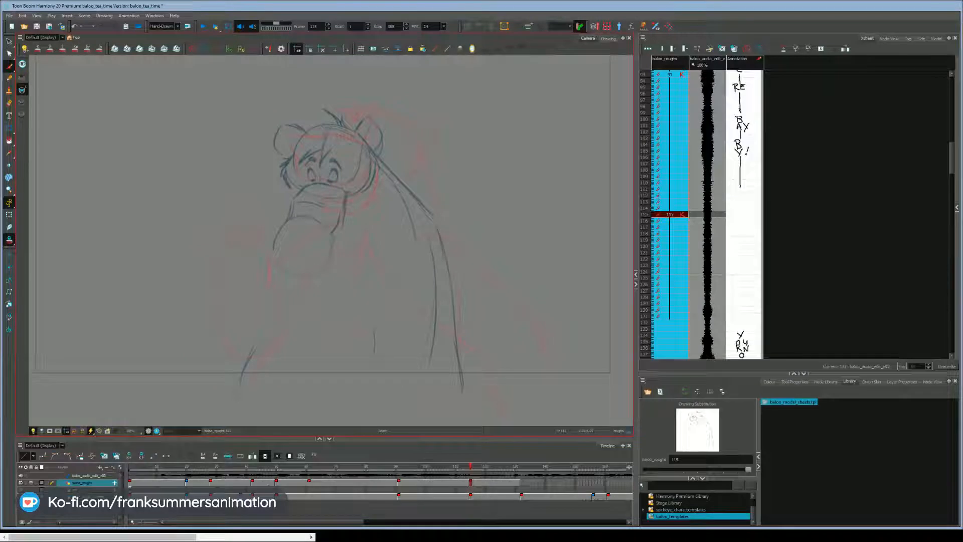
{"action": "left_click_drag", "start_coordinate": [377, 126], "coordinate": [383, 150]}
{"action": "left_click_drag", "start_coordinate": [360, 207], "coordinate": [342, 225]}
Step: Move to the next key position at frame 132 and show the thumbnail layer again
{"action": "key", "text": "g"}
{"action": "key", "text": "g"}
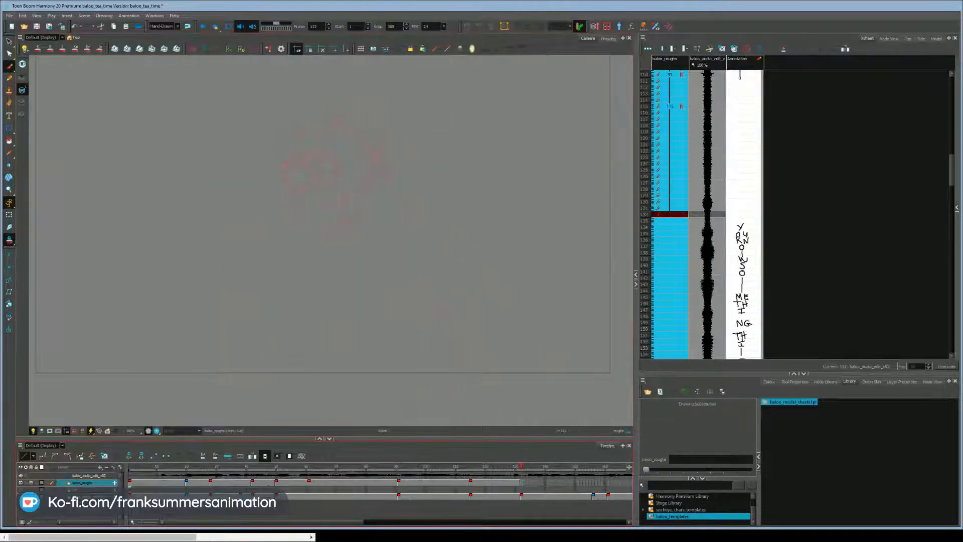
{"action": "left_click", "coordinate": [20, 497]}
{"action": "key", "text": "f"}
{"action": "key", "text": "g"}
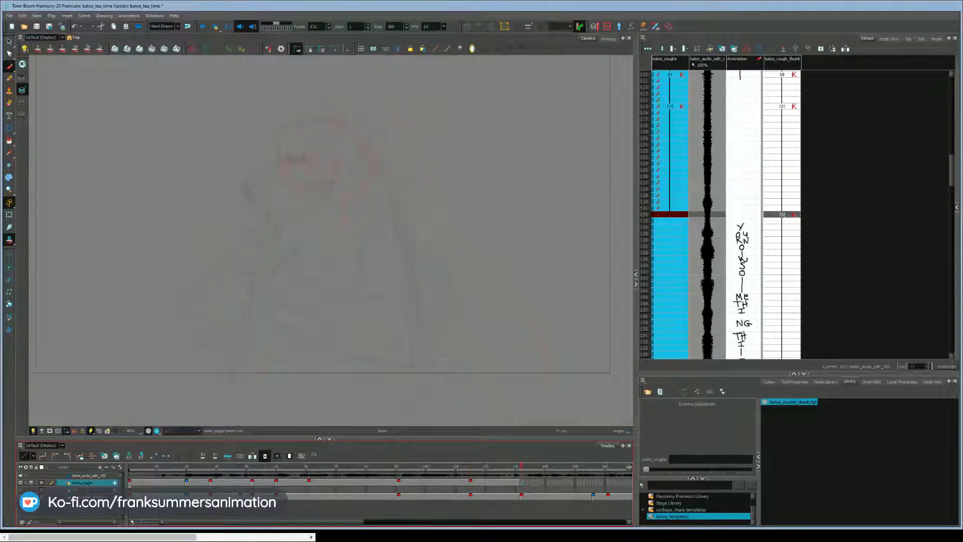
Step: Compare the poses at frames 115 and 132, then hide the thumbnail layer and reinforce the bear's back line on frame 115
{"action": "key", "text": "f"}
{"action": "key", "text": "g"}
{"action": "key", "text": "f"}
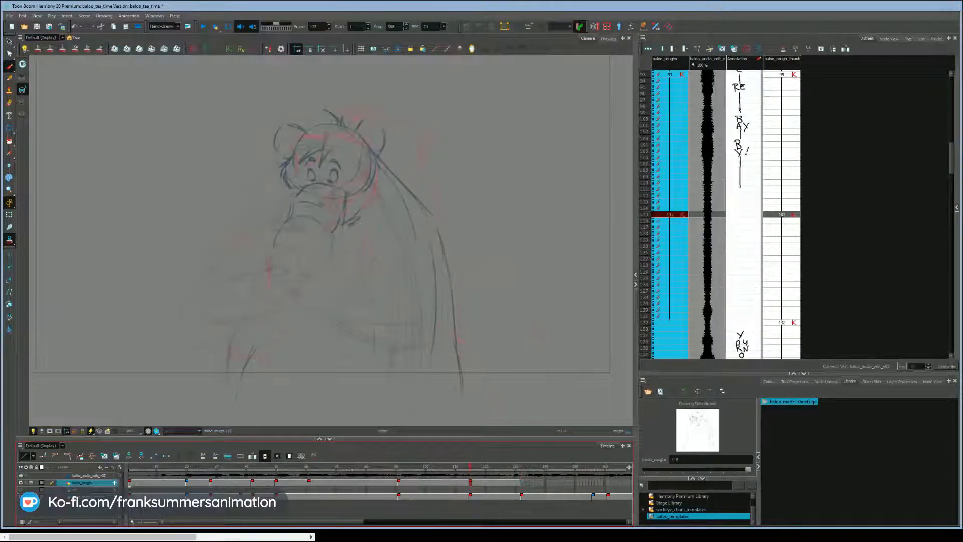
{"action": "key", "text": "g"}
{"action": "key", "text": "f"}
{"action": "left_click", "coordinate": [21, 496]}
{"action": "left_click", "coordinate": [470, 483]}
{"action": "left_click_drag", "start_coordinate": [425, 207], "coordinate": [442, 238]}
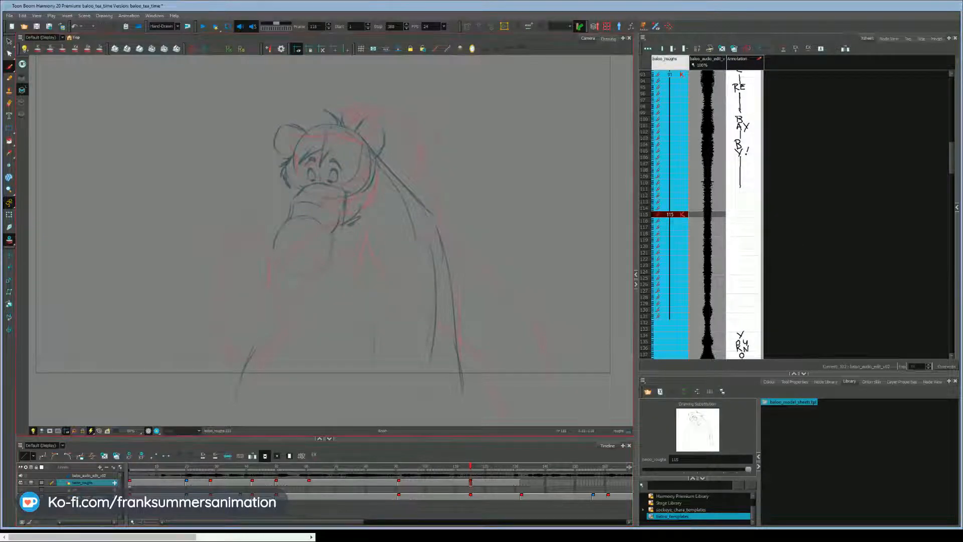
Step: Review the rough thumbnails at frames 162 and 116 by showing the thumbnail layer, and hide the layer again
{"action": "key", "text": "f"}
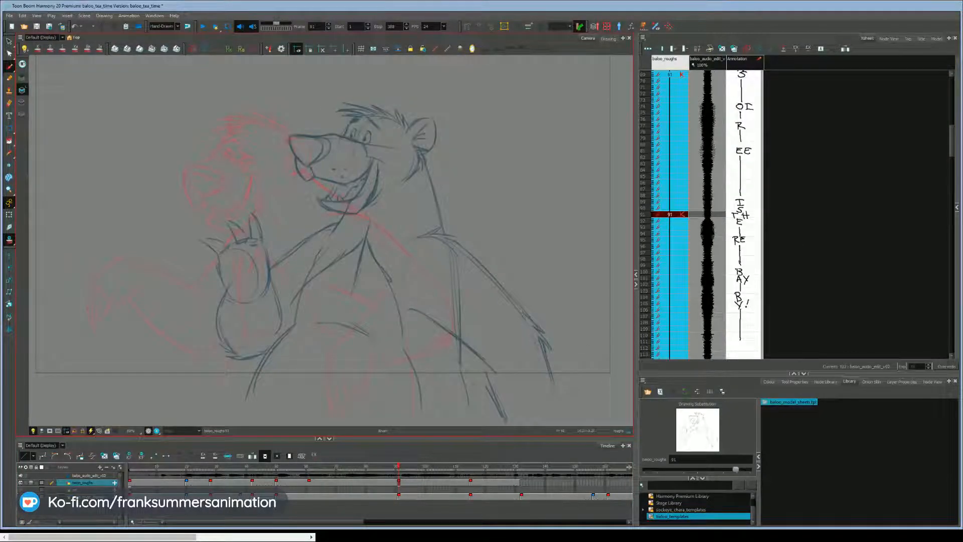
{"action": "mouse_move", "coordinate": [586, 343]}
{"action": "left_mouse_down"}
{"action": "mouse_move", "coordinate": [573, 373]}
{"action": "mouse_move", "coordinate": [587, 371]}
{"action": "left_mouse_up"}
{"action": "left_click", "coordinate": [552, 466]}
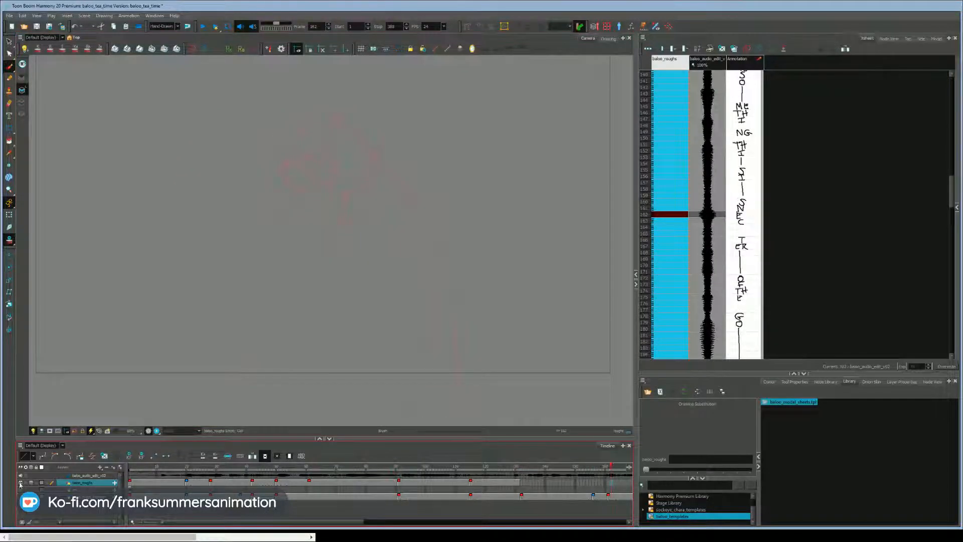
{"action": "left_click", "coordinate": [43, 483]}
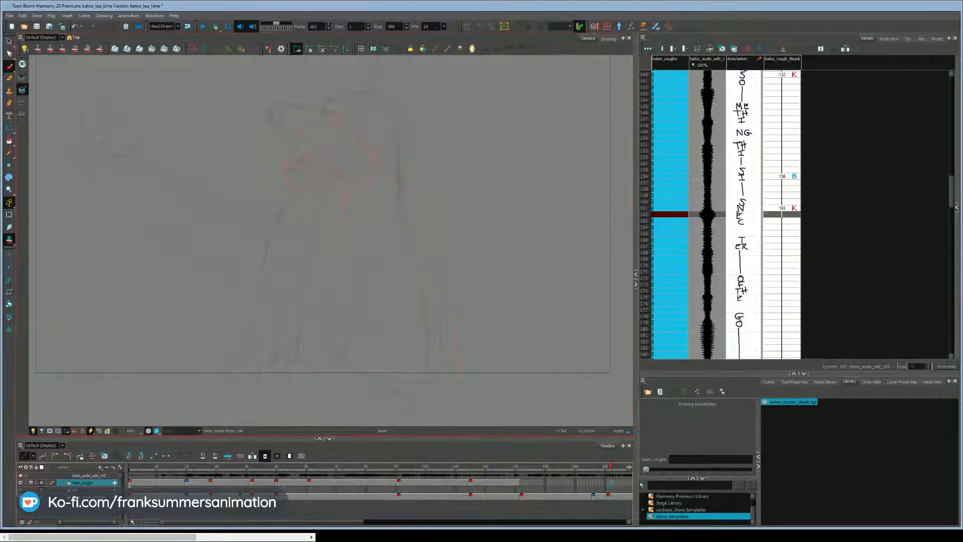
{"action": "left_click", "coordinate": [472, 481]}
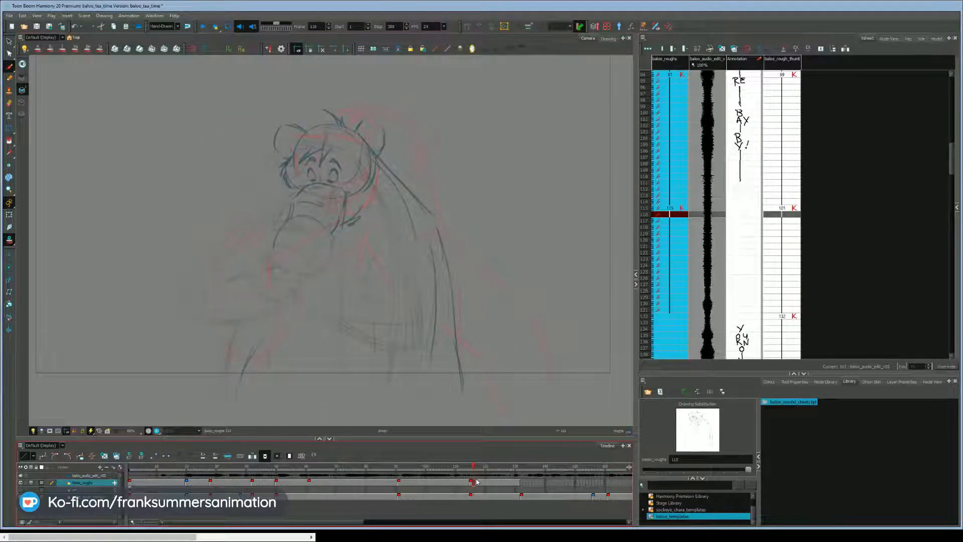
{"action": "left_click", "coordinate": [21, 496]}
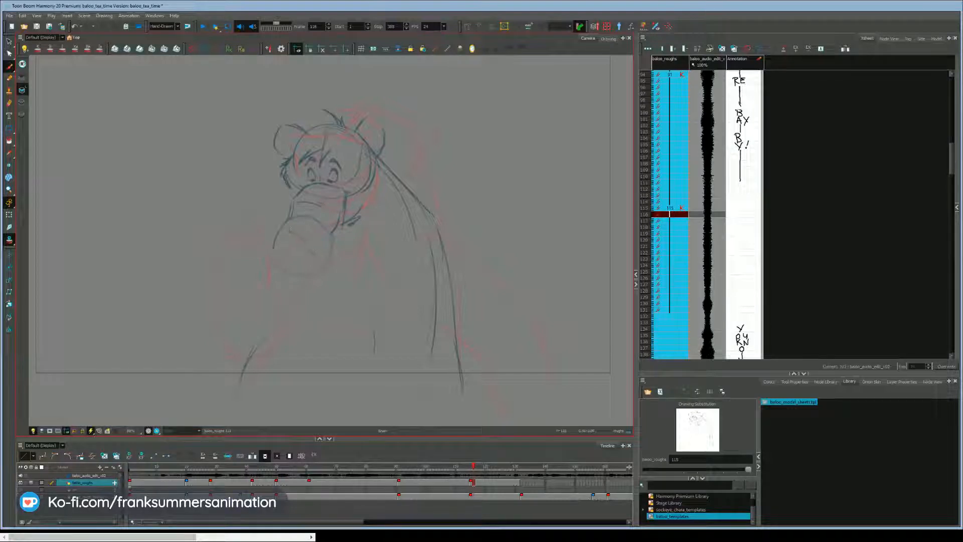
Step: Sketch the rounded paw just below the bear's muzzle on the frame 115 rough
{"action": "left_click_drag", "start_coordinate": [281, 236], "coordinate": [276, 256]}
{"action": "key", "text": "comma"}
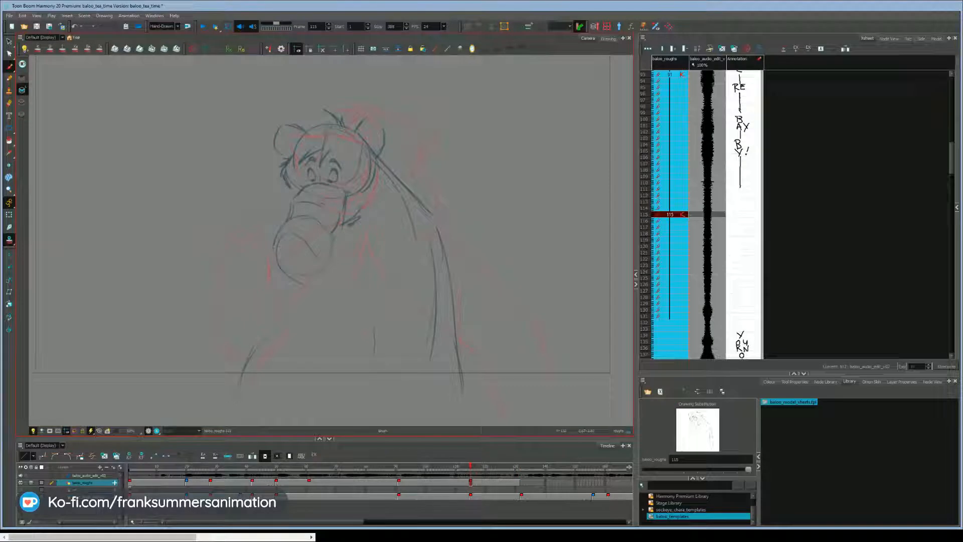
{"action": "left_click_drag", "start_coordinate": [276, 244], "coordinate": [304, 243]}
{"action": "left_click_drag", "start_coordinate": [301, 284], "coordinate": [272, 246]}
Step: Rough in the forearm, elbow and upper arm across the bear's belly on frame 115
{"action": "left_click_drag", "start_coordinate": [326, 305], "coordinate": [369, 345]}
{"action": "key", "text": "period"}
{"action": "key", "text": "comma"}
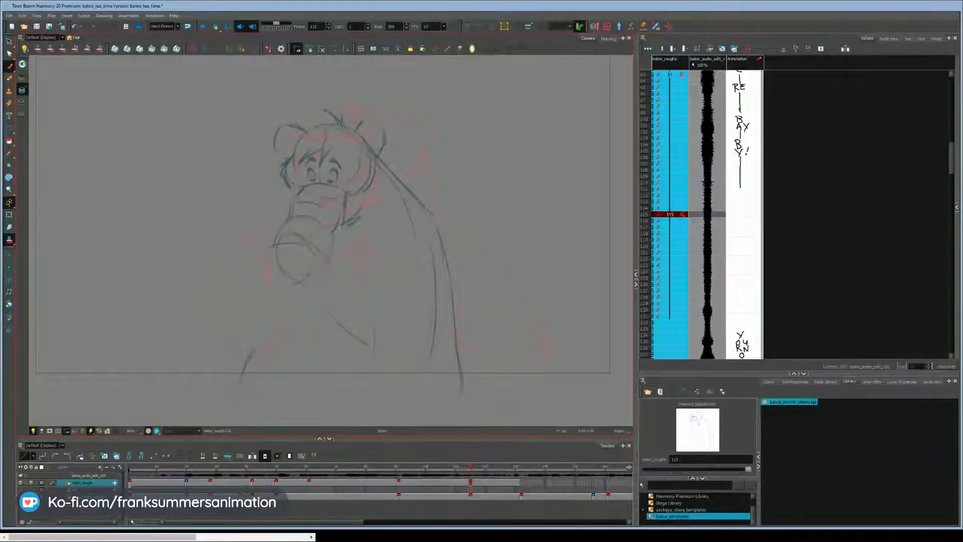
{"action": "mouse_move", "coordinate": [357, 276]}
{"action": "left_mouse_down"}
{"action": "mouse_move", "coordinate": [373, 288]}
{"action": "mouse_move", "coordinate": [388, 264]}
{"action": "mouse_move", "coordinate": [371, 284]}
{"action": "left_mouse_up"}
{"action": "left_click_drag", "start_coordinate": [398, 249], "coordinate": [394, 259]}
{"action": "left_click_drag", "start_coordinate": [417, 345], "coordinate": [386, 366]}
{"action": "left_click_drag", "start_coordinate": [423, 336], "coordinate": [443, 309]}
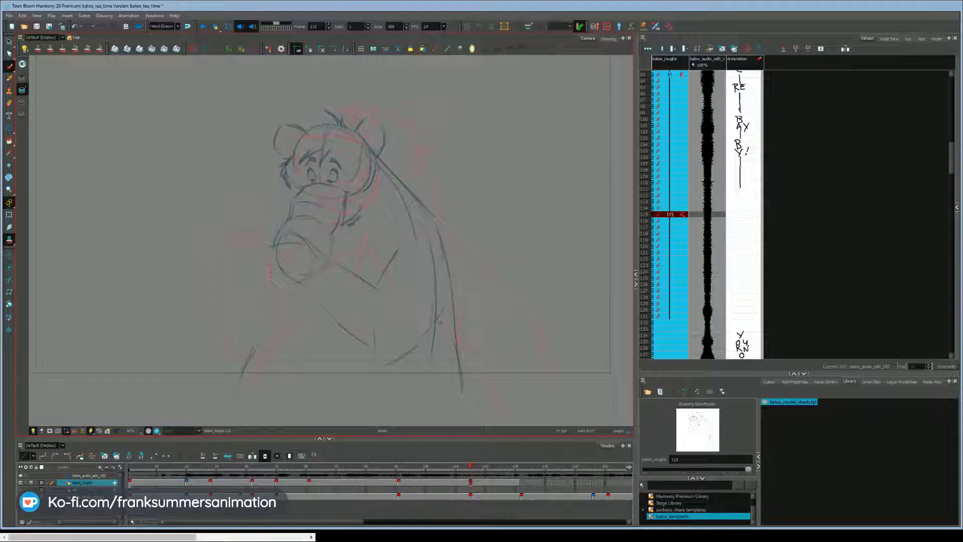
{"action": "left_click_drag", "start_coordinate": [407, 238], "coordinate": [416, 235]}
Step: Check frame 115 against the key at frame 91 and sketch the outline of the bear's other arm beside the paw
{"action": "key", "text": "period"}
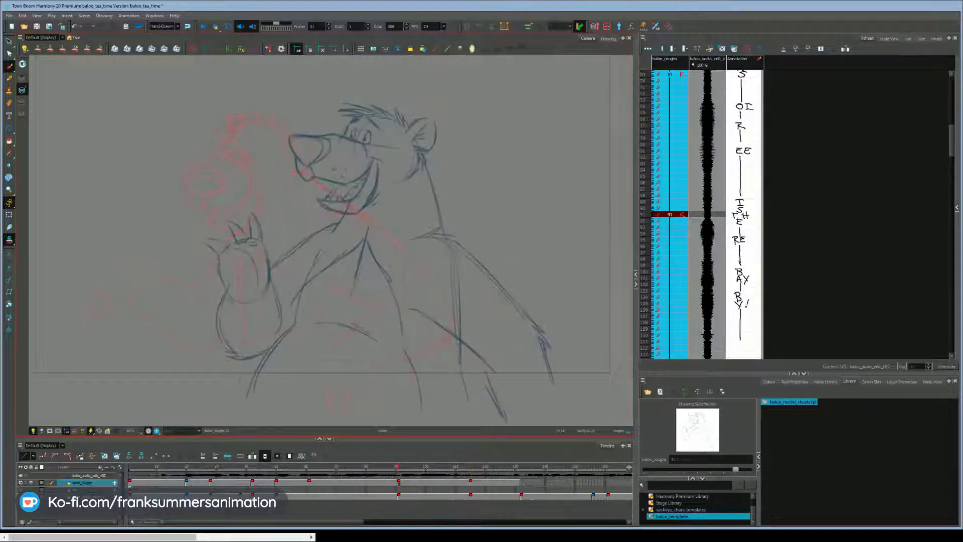
{"action": "key", "text": "comma"}
{"action": "key", "text": "period"}
{"action": "key", "text": "comma"}
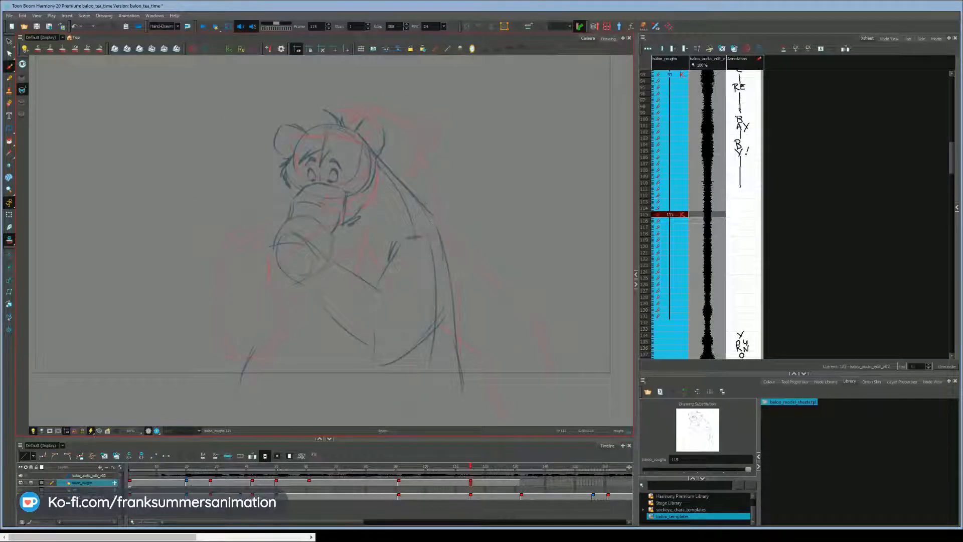
{"action": "key", "text": "period"}
{"action": "key", "text": "comma"}
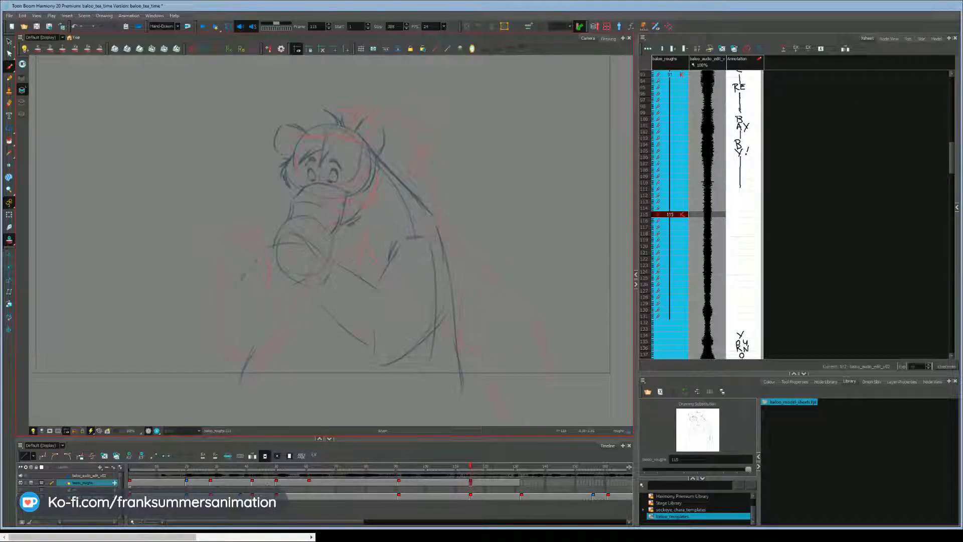
{"action": "mouse_move", "coordinate": [258, 258]}
{"action": "left_mouse_down"}
{"action": "mouse_move", "coordinate": [237, 285]}
{"action": "mouse_move", "coordinate": [282, 319]}
{"action": "left_mouse_up"}
{"action": "mouse_move", "coordinate": [222, 307]}
{"action": "left_mouse_down"}
{"action": "mouse_move", "coordinate": [220, 335]}
{"action": "mouse_move", "coordinate": [240, 353]}
{"action": "left_mouse_up"}
{"action": "left_click_drag", "start_coordinate": [285, 215], "coordinate": [244, 267]}
Step: Draw the bear's lower side contours and the chest line above the bent forearm, checking against frame 91
{"action": "key", "text": "f"}
{"action": "key", "text": "g"}
{"action": "left_click_drag", "start_coordinate": [255, 355], "coordinate": [236, 399]}
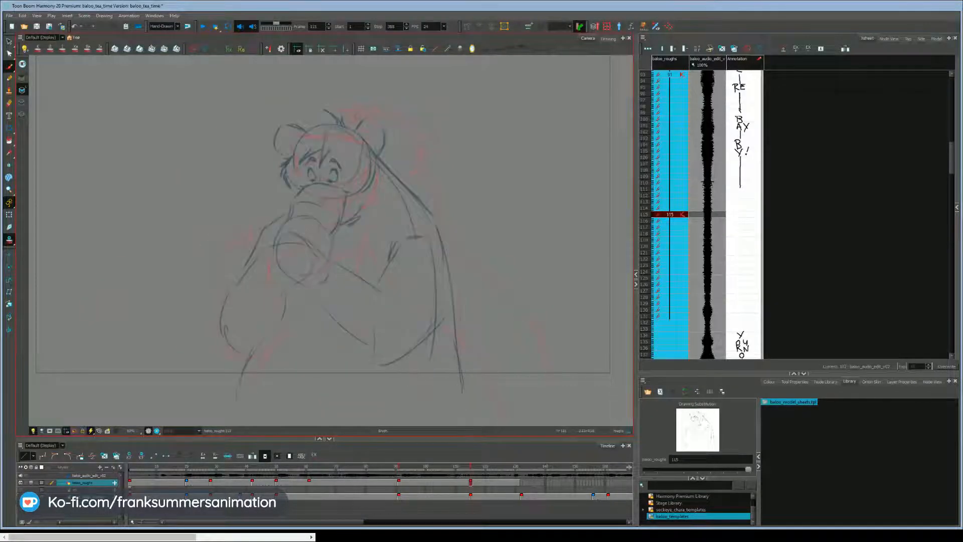
{"action": "key", "text": "f"}
{"action": "key", "text": "g"}
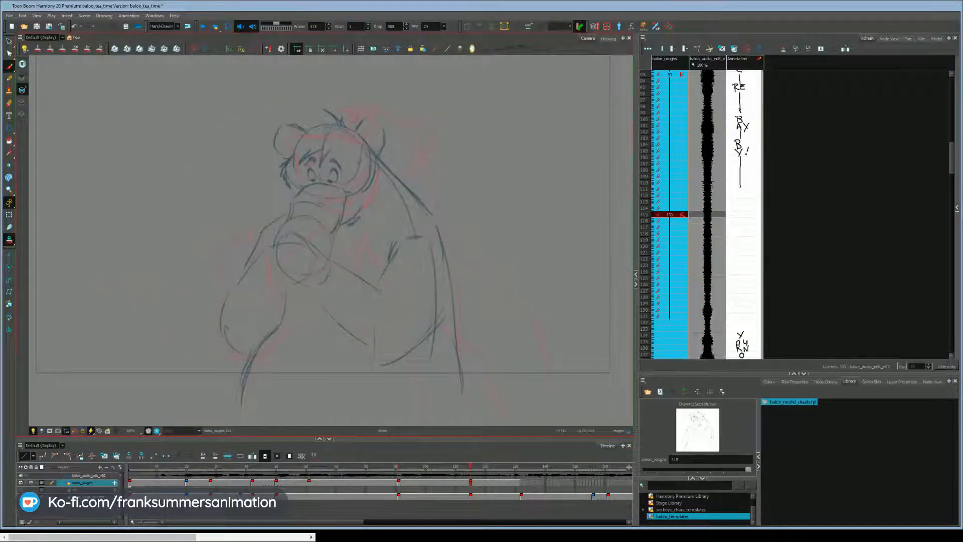
{"action": "key", "text": "f"}
{"action": "key", "text": "g"}
{"action": "key", "text": "f"}
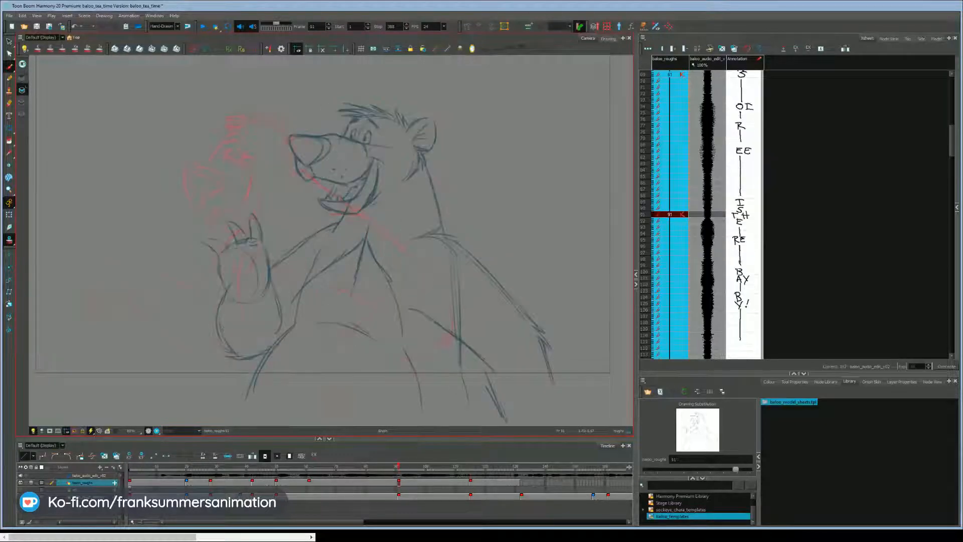
{"action": "key", "text": "g"}
{"action": "left_click_drag", "start_coordinate": [347, 239], "coordinate": [378, 283]}
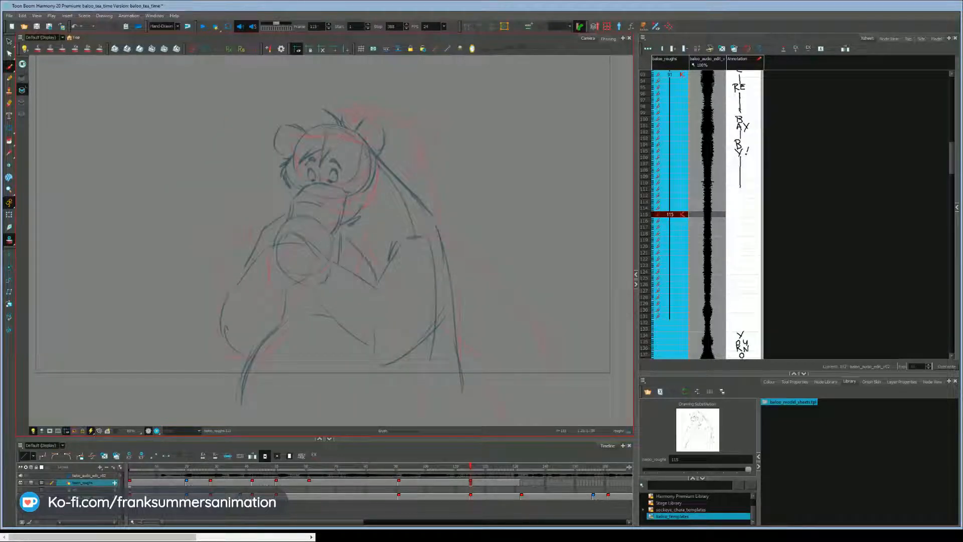
{"action": "mouse_move", "coordinate": [404, 369]}
{"action": "left_mouse_down"}
{"action": "mouse_move", "coordinate": [410, 391]}
{"action": "mouse_move", "coordinate": [409, 381]}
{"action": "left_mouse_up"}
Step: Compare the frame 115 pose with the key at frame 91 and turn off the onion skin
{"action": "key", "text": "f"}
{"action": "key", "text": "g"}
{"action": "key", "text": "f"}
{"action": "key", "text": "g"}
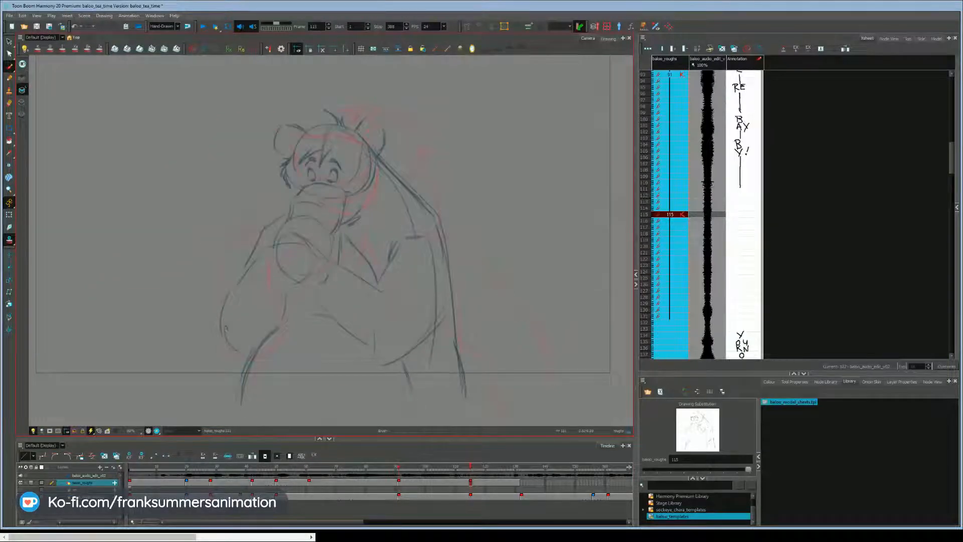
{"action": "key", "text": "f"}
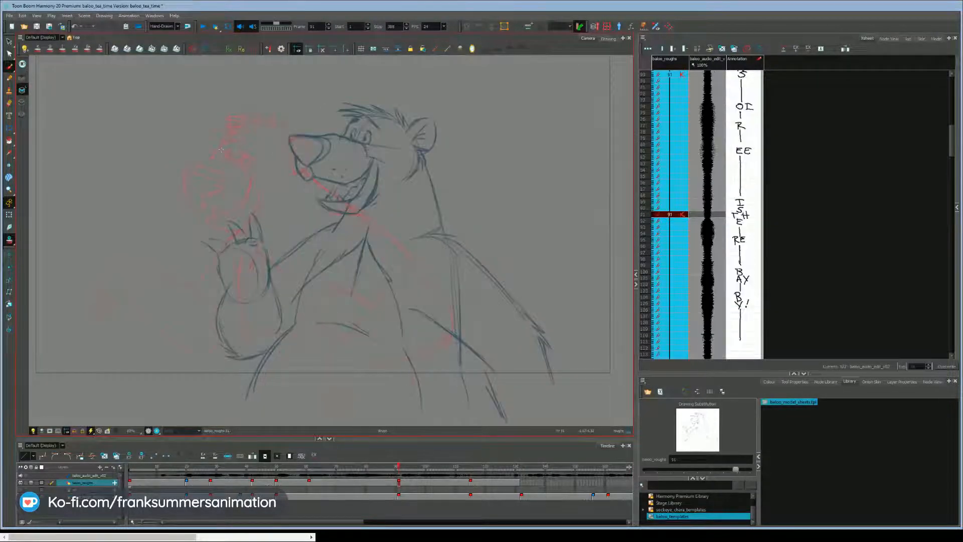
{"action": "key", "text": "g"}
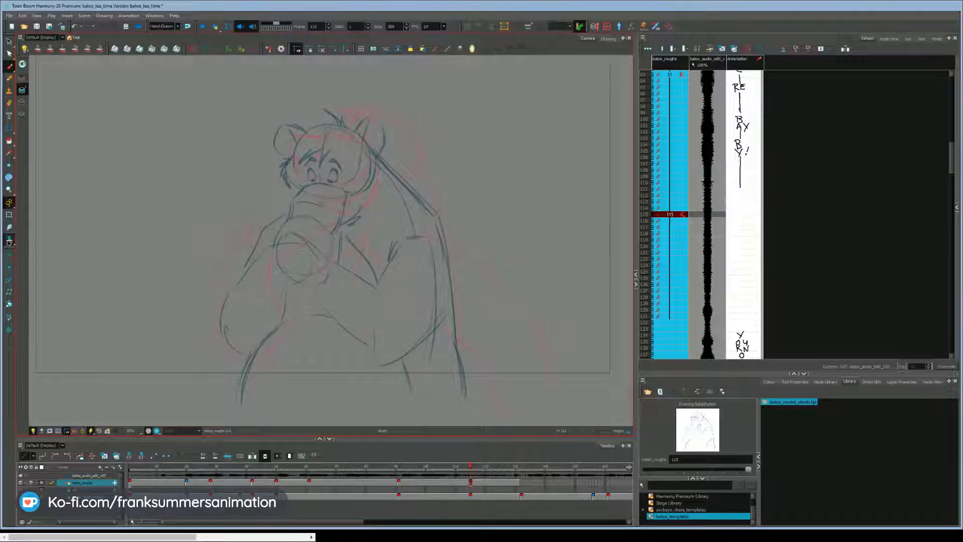
{"action": "key", "text": "f"}
{"action": "key", "text": "g"}
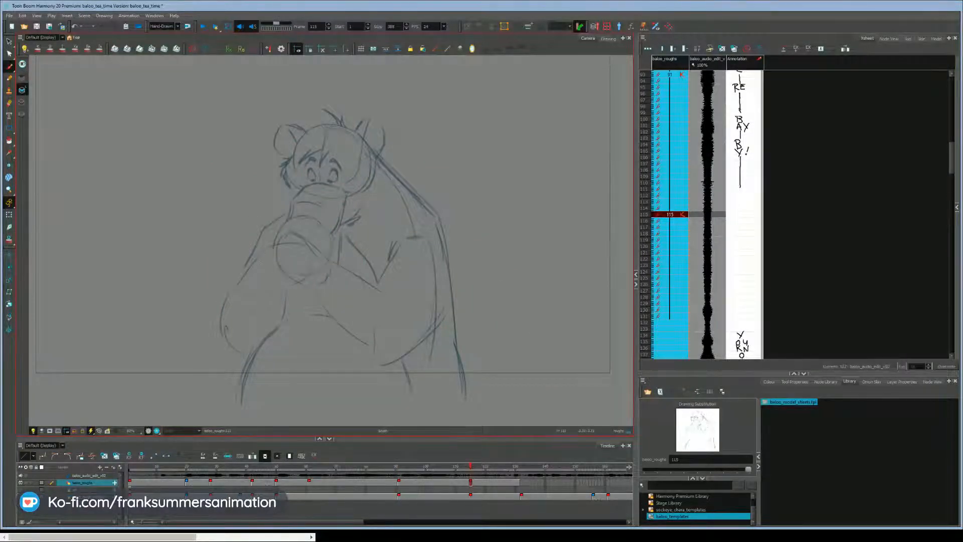
Step: Undo the last stroke, then sketch the paw's fingers and the connected forearm and outer arm contour on frame 115
{"action": "key", "text": "ctrl+z"}
{"action": "mouse_move", "coordinate": [247, 270]}
{"action": "left_mouse_down"}
{"action": "mouse_move", "coordinate": [260, 251]}
{"action": "mouse_move", "coordinate": [314, 239]}
{"action": "mouse_move", "coordinate": [295, 254]}
{"action": "mouse_move", "coordinate": [322, 250]}
{"action": "left_mouse_up"}
{"action": "mouse_move", "coordinate": [320, 254]}
{"action": "left_mouse_down"}
{"action": "mouse_move", "coordinate": [306, 260]}
{"action": "mouse_move", "coordinate": [329, 267]}
{"action": "left_mouse_up"}
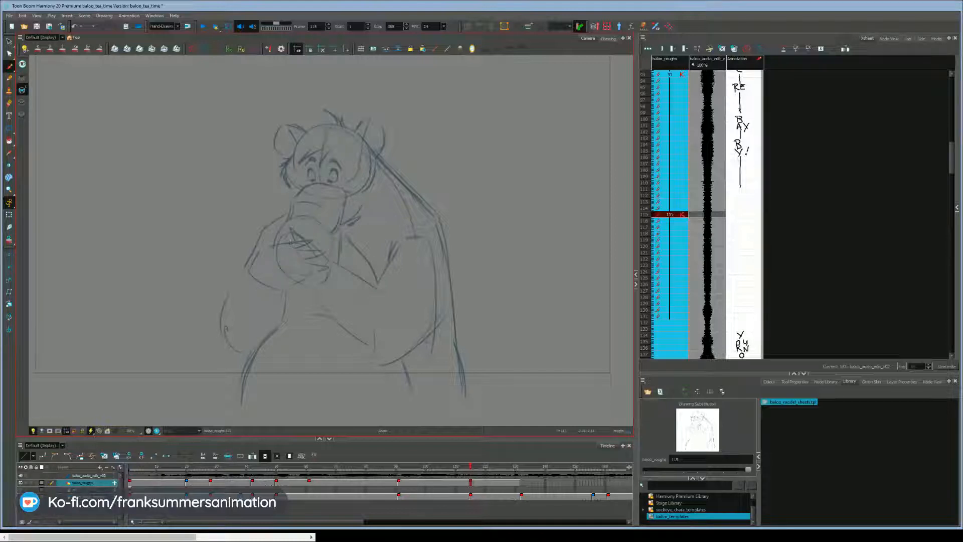
{"action": "left_click_drag", "start_coordinate": [274, 242], "coordinate": [289, 232]}
{"action": "mouse_move", "coordinate": [248, 268]}
{"action": "left_mouse_down"}
{"action": "mouse_move", "coordinate": [227, 287]}
{"action": "mouse_move", "coordinate": [225, 348]}
{"action": "left_mouse_up"}
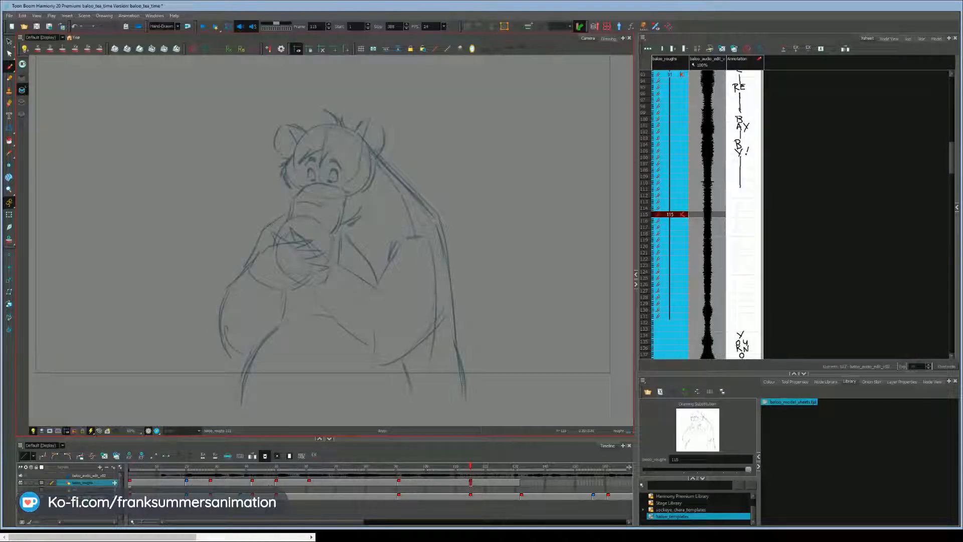
{"action": "left_click_drag", "start_coordinate": [269, 225], "coordinate": [259, 248]}
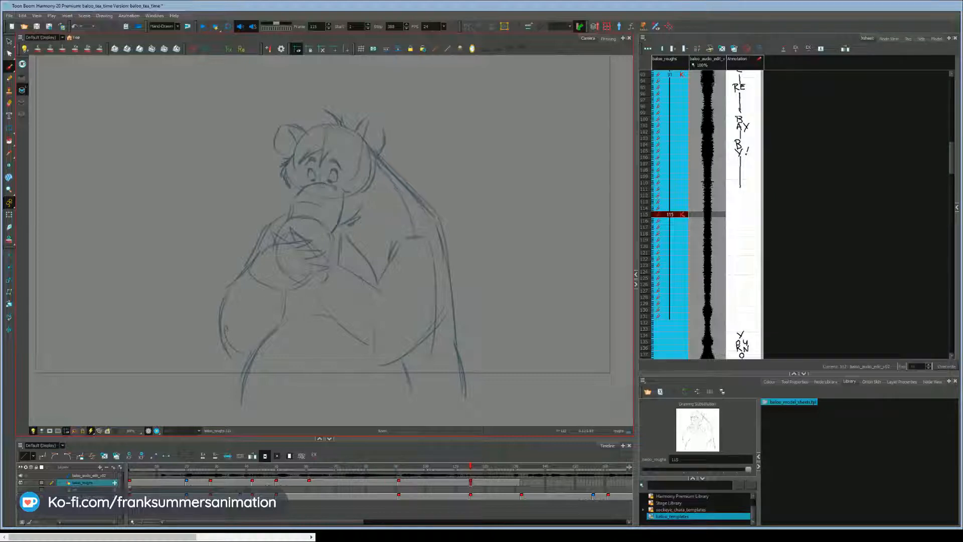
Step: Flip between the frame 91 and frame 115 keys to check the pose, and touch up the fingers on the paw
{"action": "left_click", "coordinate": [363, 157]}
{"action": "key", "text": "f"}
{"action": "key", "text": "g"}
{"action": "key", "text": "f"}
{"action": "key", "text": "g"}
{"action": "key", "text": "f"}
{"action": "key", "text": "g"}
{"action": "left_click_drag", "start_coordinate": [284, 230], "coordinate": [332, 265]}
{"action": "key", "text": "f"}
{"action": "key", "text": "g"}
{"action": "key", "text": "g"}
Step: Create an empty drawing at frame 132 on the roughs layer and extend its exposure to frame 160
{"action": "left_click", "coordinate": [523, 486]}
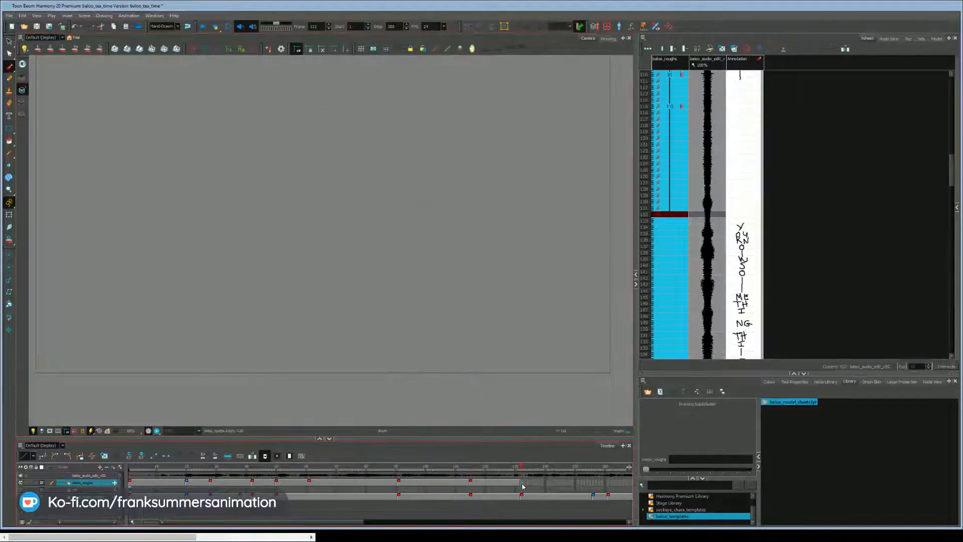
{"action": "left_click", "coordinate": [105, 456]}
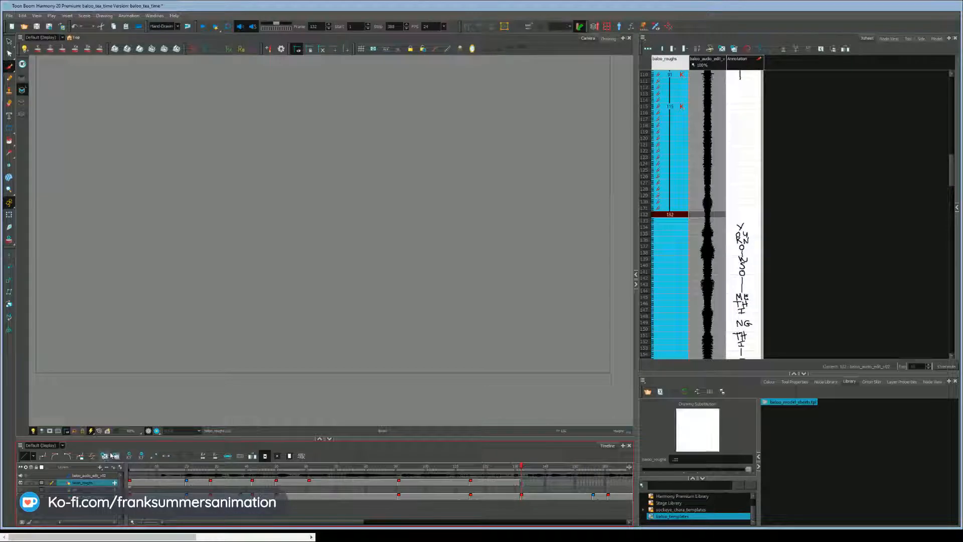
{"action": "left_click", "coordinate": [590, 484]}
{"action": "left_click", "coordinate": [605, 485]}
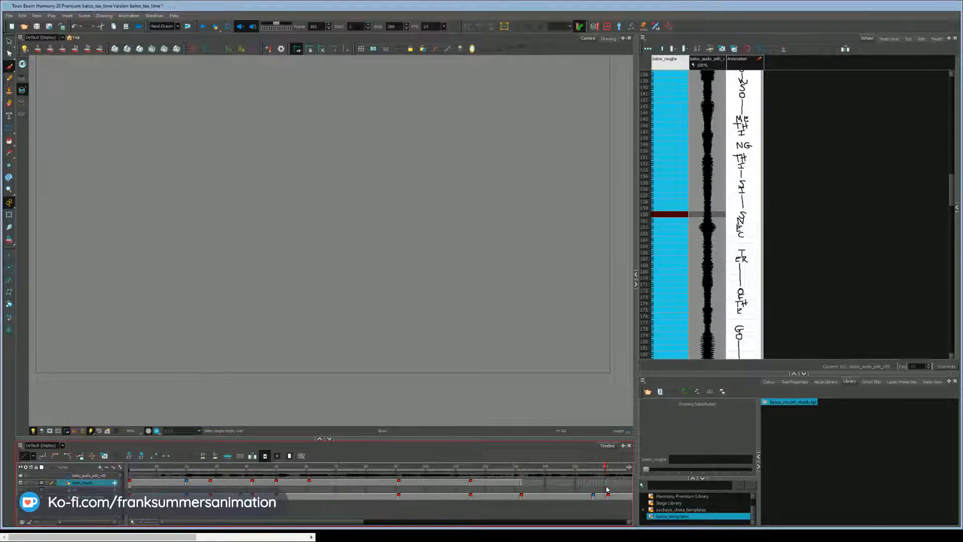
{"action": "key", "text": "F5"}
Step: Mark the frame 132 drawing as a key drawing and show the thumbnail layer as a sketching guide
{"action": "left_click", "coordinate": [522, 481]}
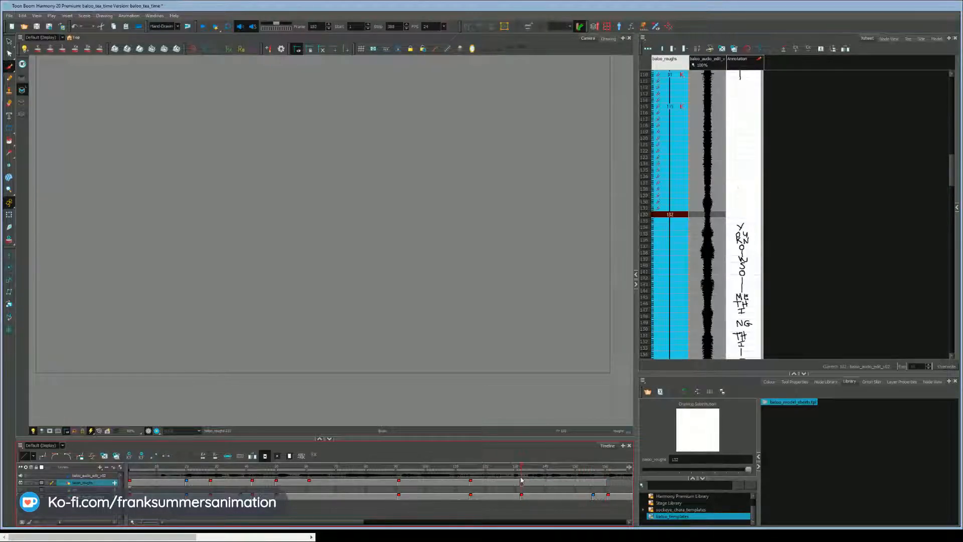
{"action": "left_click", "coordinate": [195, 49]}
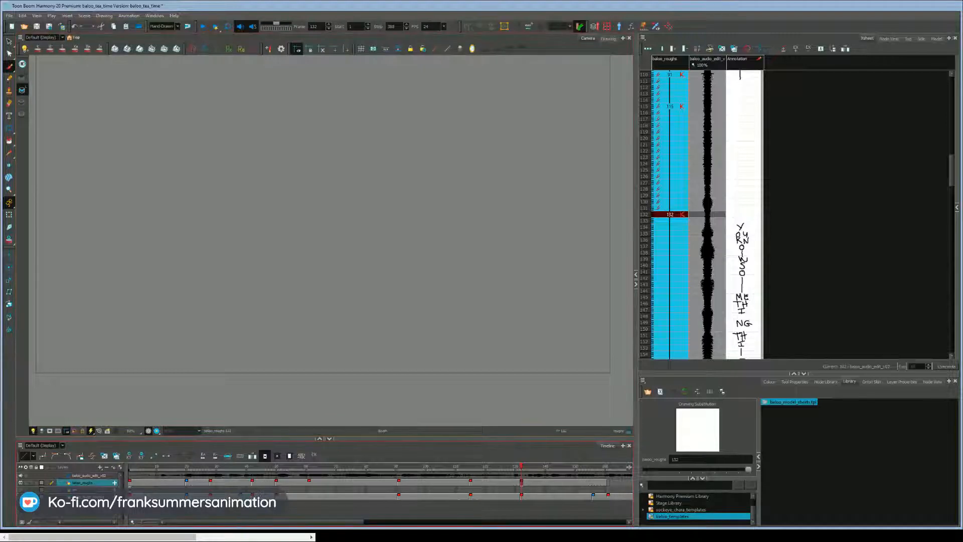
{"action": "left_click", "coordinate": [20, 496]}
{"action": "left_click_drag", "start_coordinate": [281, 221], "coordinate": [303, 224]}
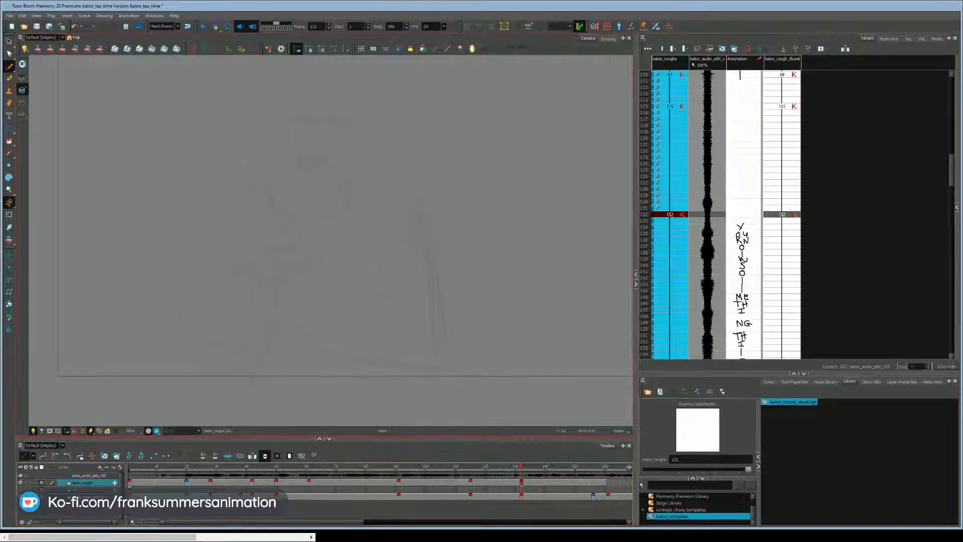
Step: Flip between frames 115 and 132 to study the change of pose against the thumbnail
{"action": "key", "text": "f"}
{"action": "key", "text": "g"}
{"action": "key", "text": "f"}
{"action": "key", "text": "g"}
{"action": "key", "text": "f"}
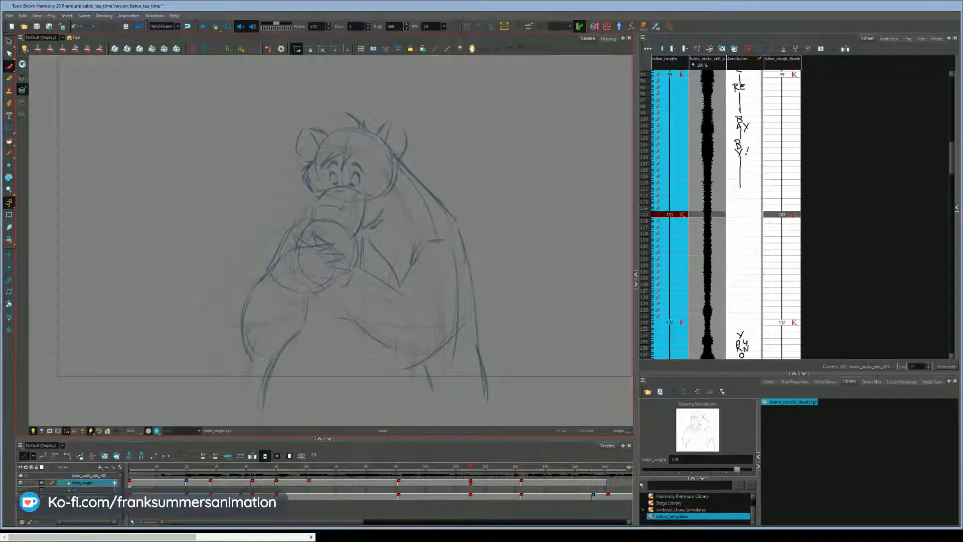
{"action": "key", "text": "g"}
{"action": "key", "text": "f"}
{"action": "key", "text": "g"}
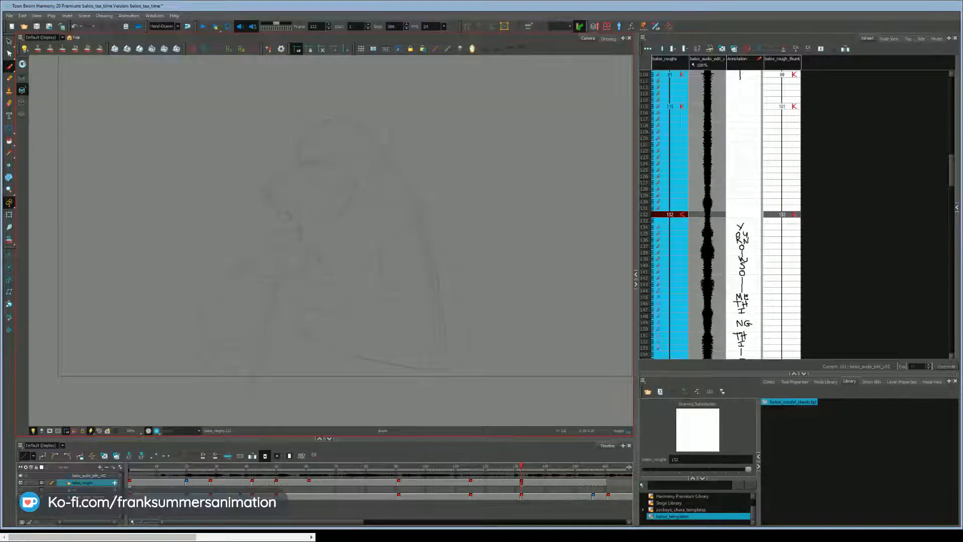
{"action": "key", "text": "f"}
{"action": "key", "text": "g"}
{"action": "key", "text": "f"}
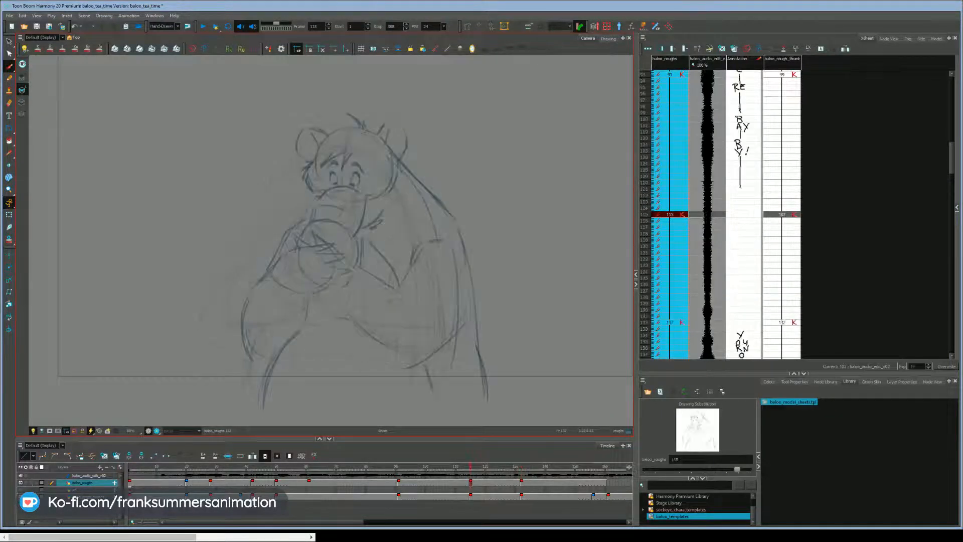
Step: Rough in the bear's back line on the frame 132 drawing, flipping against frame 115 to compare the poses
{"action": "key", "text": "g"}
{"action": "key", "text": "f"}
{"action": "key", "text": "g"}
{"action": "key", "text": "f"}
{"action": "key", "text": "g"}
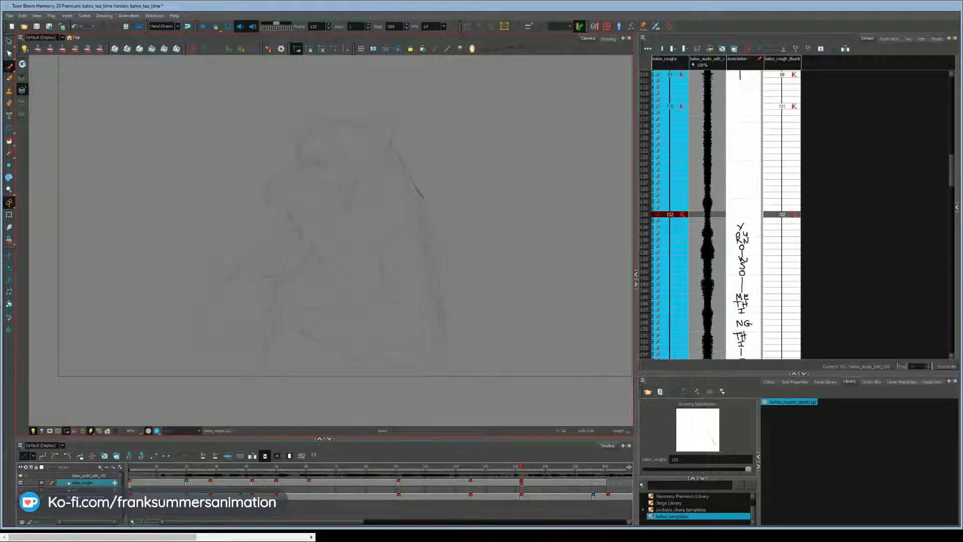
{"action": "key", "text": "f"}
{"action": "key", "text": "g"}
{"action": "key", "text": "f"}
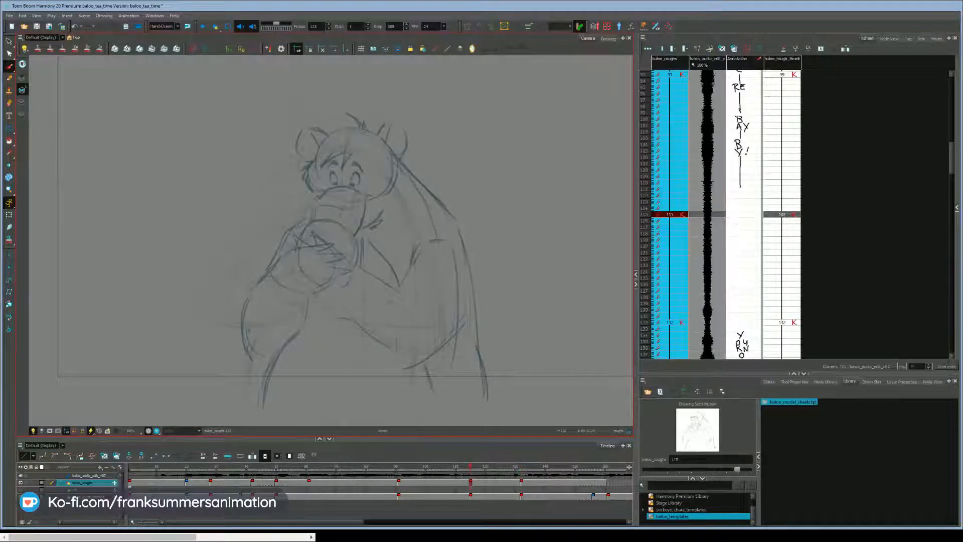
{"action": "key", "text": "g"}
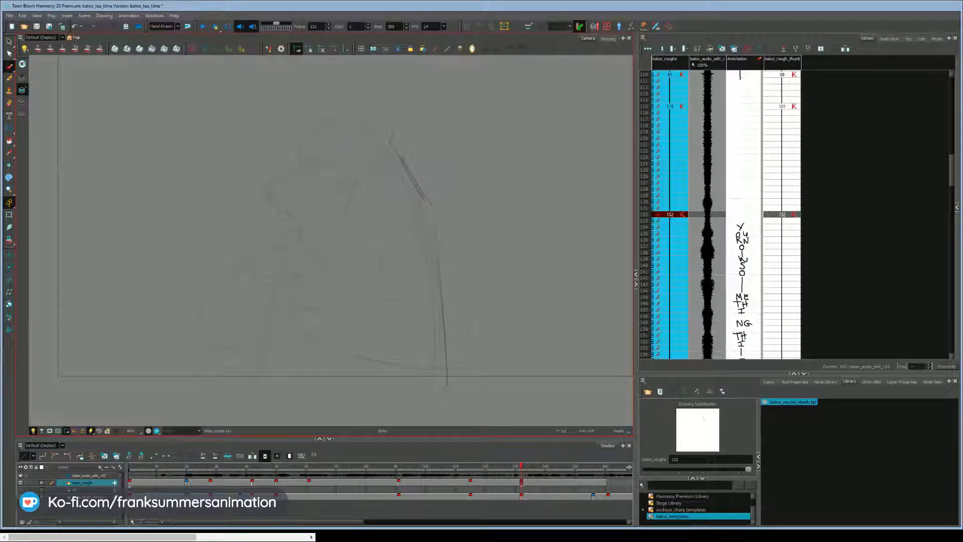
Step: Sketch the rounded sides of the bear's near paw in front of the belly on frame 132, checking against frame 115
{"action": "left_click_drag", "start_coordinate": [303, 267], "coordinate": [306, 315]}
{"action": "key", "text": "f"}
{"action": "key", "text": "g"}
{"action": "left_click_drag", "start_coordinate": [344, 271], "coordinate": [347, 307]}
{"action": "key", "text": "f"}
{"action": "key", "text": "g"}
Step: Sketch the upper curve of the far paw on frame 132, compare it with frame 115 and undo the last stroke
{"action": "left_click_drag", "start_coordinate": [262, 241], "coordinate": [245, 255]}
{"action": "key", "text": "f"}
{"action": "key", "text": "g"}
{"action": "key", "text": "f"}
{"action": "key", "text": "g"}
{"action": "key", "text": "f"}
{"action": "key", "text": "g"}
{"action": "key", "text": "ctrl+z"}
Step: Sketch the front curve of the head on frame 132 without the thumbnail guide, comparing it with frame 115
{"action": "left_click_drag", "start_coordinate": [306, 144], "coordinate": [320, 114]}
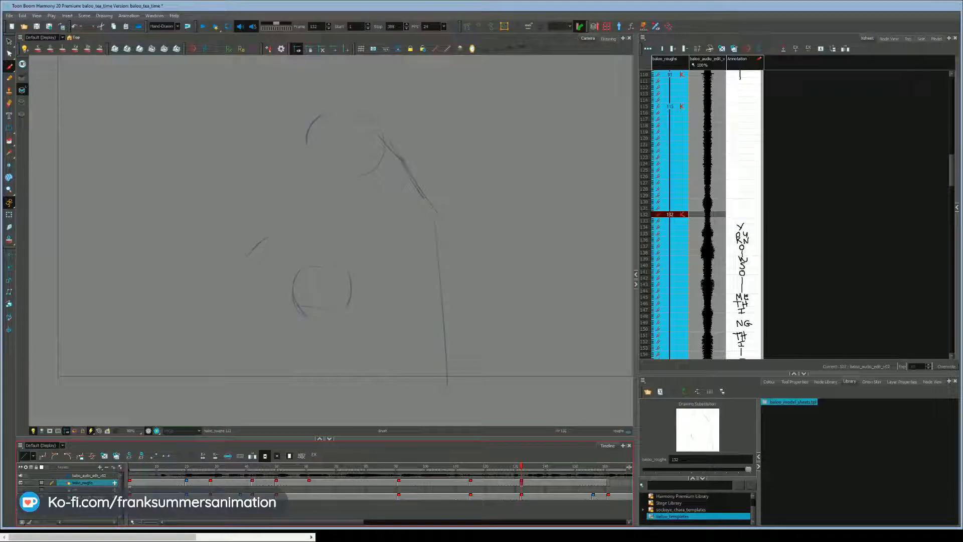
{"action": "key", "text": "f"}
{"action": "key", "text": "g"}
{"action": "key", "text": "f"}
{"action": "key", "text": "g"}
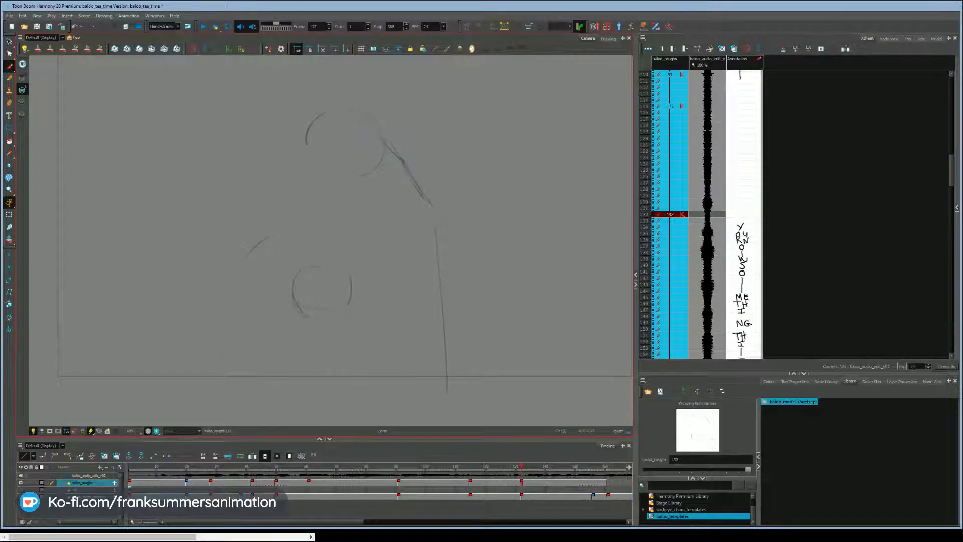
Step: Draw the curve beneath the near paw on frame 132 and check its placement against frame 115
{"action": "left_click_drag", "start_coordinate": [289, 318], "coordinate": [335, 334]}
{"action": "key", "text": "f"}
{"action": "key", "text": "g"}
{"action": "key", "text": "f"}
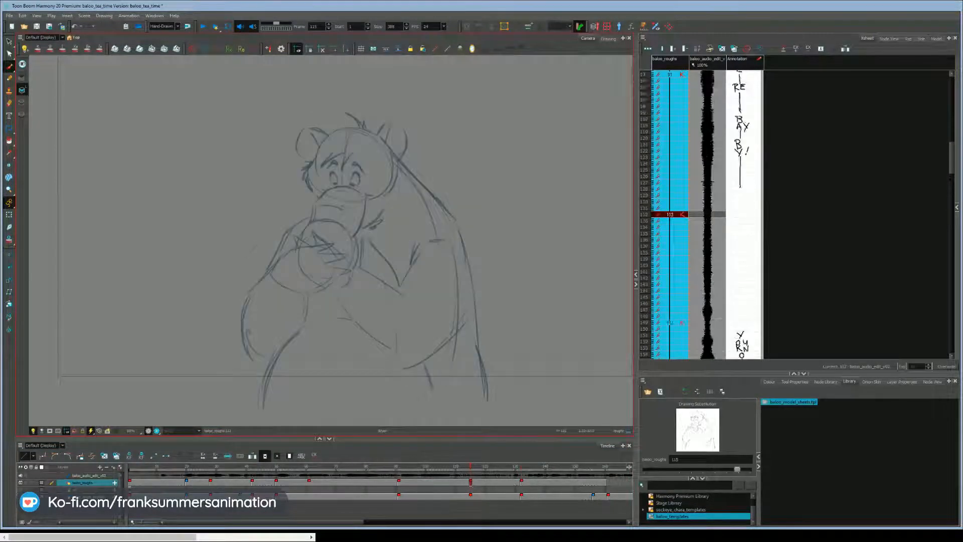
{"action": "key", "text": "g"}
{"action": "key", "text": "f"}
{"action": "key", "text": "g"}
Step: Sketch the outer curve of the near arm on frame 132, comparing it with the frame 115 key
{"action": "mouse_move", "coordinate": [435, 222]}
{"action": "left_mouse_down"}
{"action": "mouse_move", "coordinate": [472, 344]}
{"action": "mouse_move", "coordinate": [404, 365]}
{"action": "left_mouse_up"}
{"action": "key", "text": "f"}
{"action": "key", "text": "g"}
{"action": "key", "text": "f"}
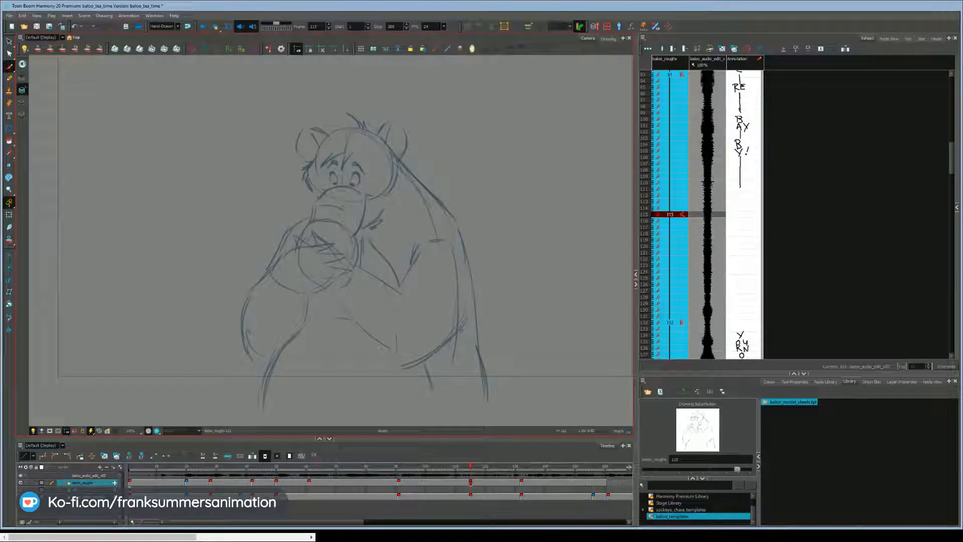
Step: Rework the near arm on the frame 115 key, redrawing the forearm, inner elbow and back outline
{"action": "key", "text": "ctrl+z"}
{"action": "key", "text": "ctrl+z"}
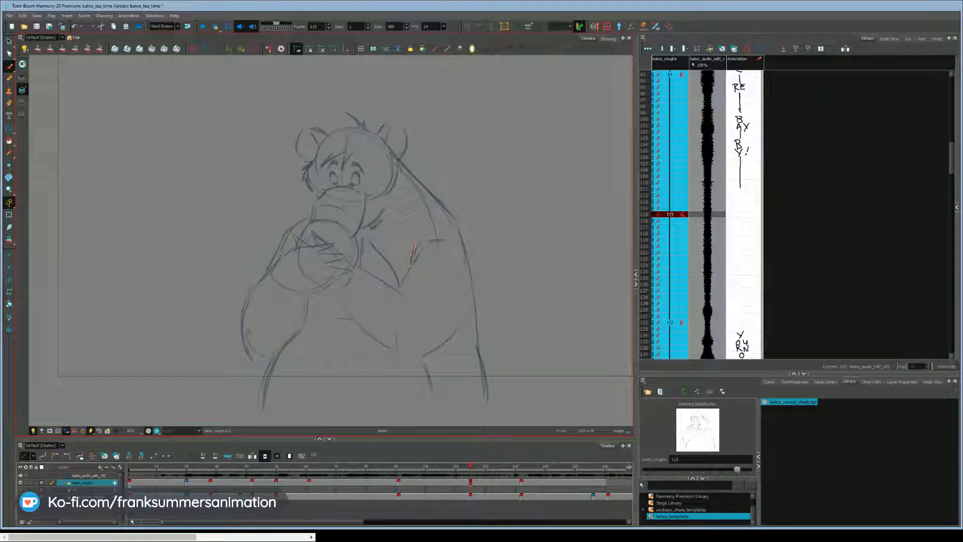
{"action": "key", "text": "ctrl+z"}
{"action": "key", "text": "ctrl+z"}
{"action": "left_click_drag", "start_coordinate": [338, 300], "coordinate": [395, 364]}
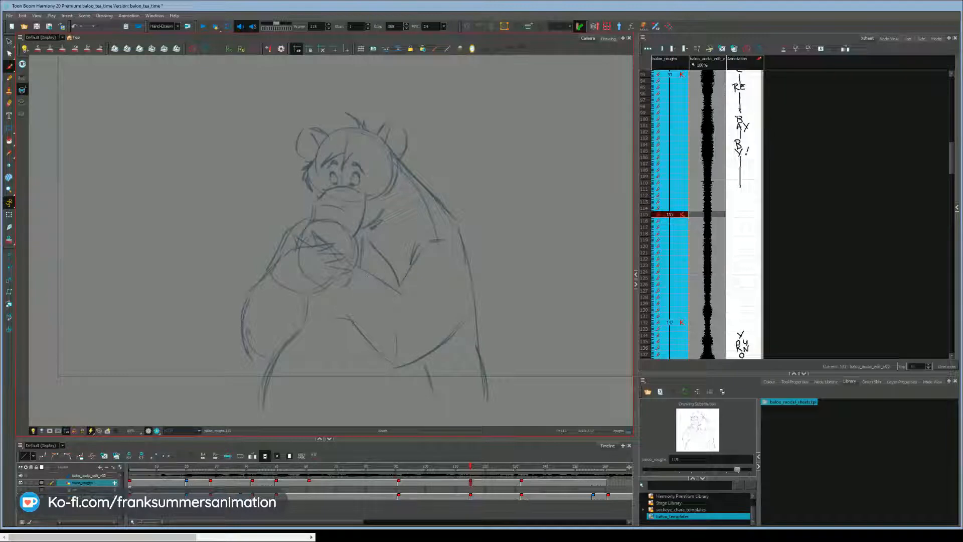
{"action": "mouse_move", "coordinate": [356, 269]}
{"action": "left_mouse_down"}
{"action": "mouse_move", "coordinate": [398, 289]}
{"action": "mouse_move", "coordinate": [414, 322]}
{"action": "left_mouse_up"}
{"action": "key", "text": "ctrl+z"}
{"action": "left_click_drag", "start_coordinate": [400, 285], "coordinate": [419, 245]}
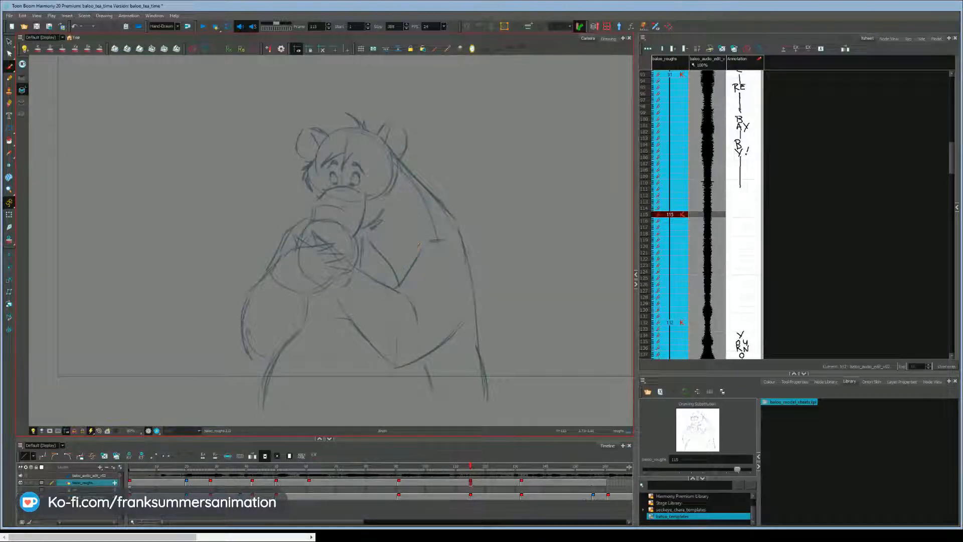
{"action": "key", "text": "ctrl+z"}
{"action": "left_click_drag", "start_coordinate": [458, 229], "coordinate": [471, 281]}
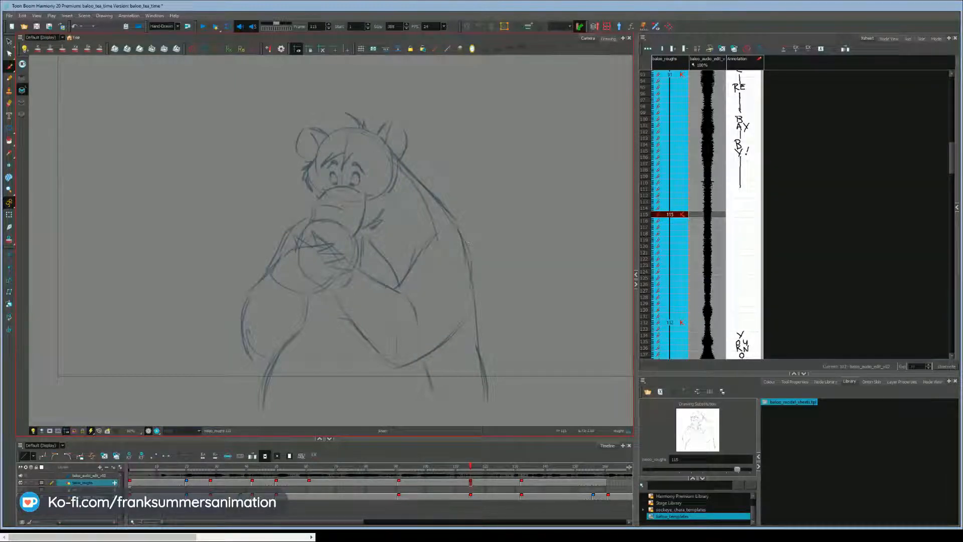
Step: Flip between frames 115 and 132 to compare the reworked arm with the new pose
{"action": "key", "text": "f"}
{"action": "key", "text": "g"}
{"action": "key", "text": "f"}
{"action": "key", "text": "g"}
{"action": "key", "text": "f"}
{"action": "key", "text": "g"}
{"action": "key", "text": "g"}
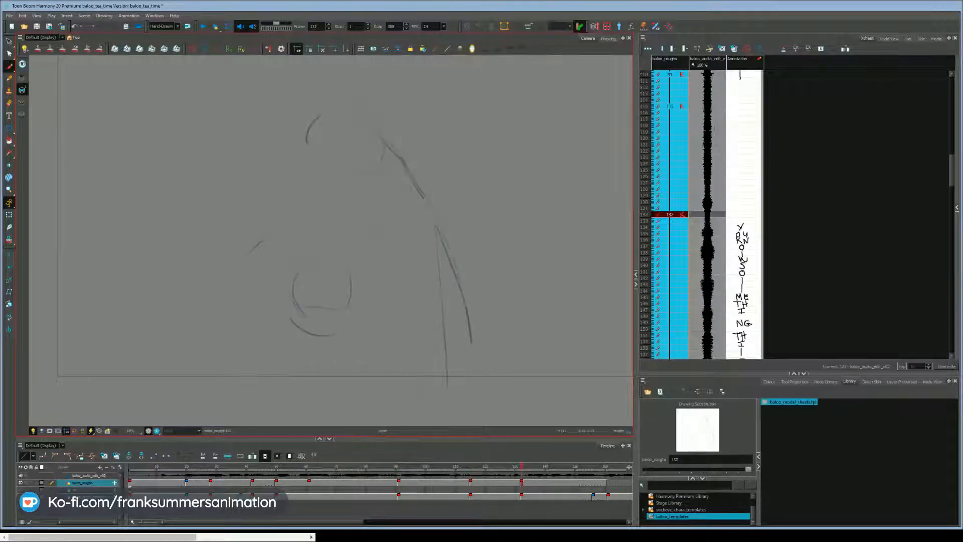
{"action": "key", "text": "f"}
{"action": "key", "text": "g"}
Step: Draw the rounded outline of the far paw and its thumb on frame 132, comparing with frame 115
{"action": "left_click_drag", "start_coordinate": [278, 234], "coordinate": [318, 254]}
{"action": "key", "text": "f"}
{"action": "key", "text": "g"}
{"action": "key", "text": "f"}
{"action": "key", "text": "g"}
{"action": "key", "text": "f"}
{"action": "key", "text": "g"}
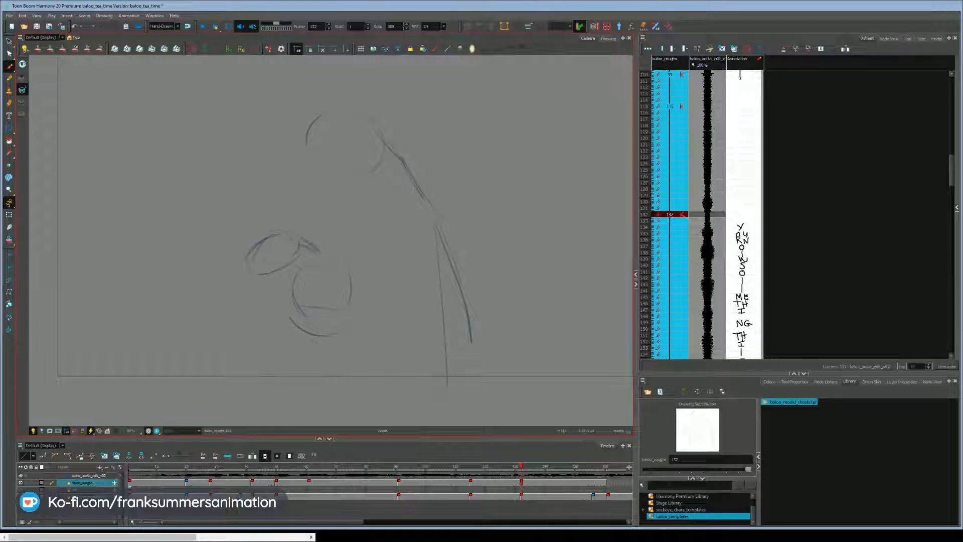
Step: Add the fingers to the far paw on frame 132 and flip to frame 115 to check them
{"action": "key", "text": "f"}
{"action": "key", "text": "g"}
{"action": "left_click_drag", "start_coordinate": [293, 253], "coordinate": [286, 276]}
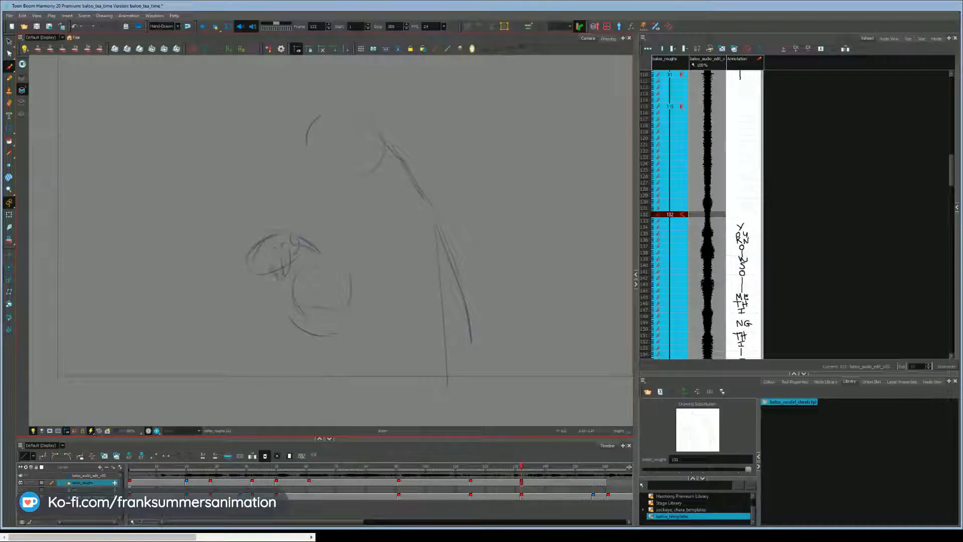
{"action": "key", "text": "f"}
{"action": "key", "text": "g"}
{"action": "key", "text": "f"}
{"action": "key", "text": "g"}
{"action": "key", "text": "f"}
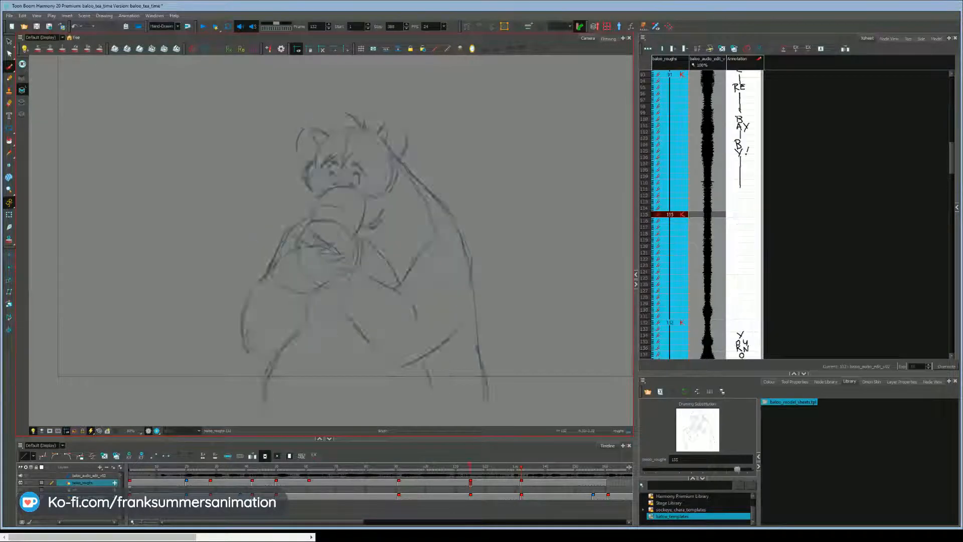
Step: Sketch a short line for the front of the neck below the head on frame 132, flipping against frame 115
{"action": "key", "text": "g"}
{"action": "key", "text": "f"}
{"action": "key", "text": "g"}
{"action": "key", "text": "f"}
{"action": "key", "text": "g"}
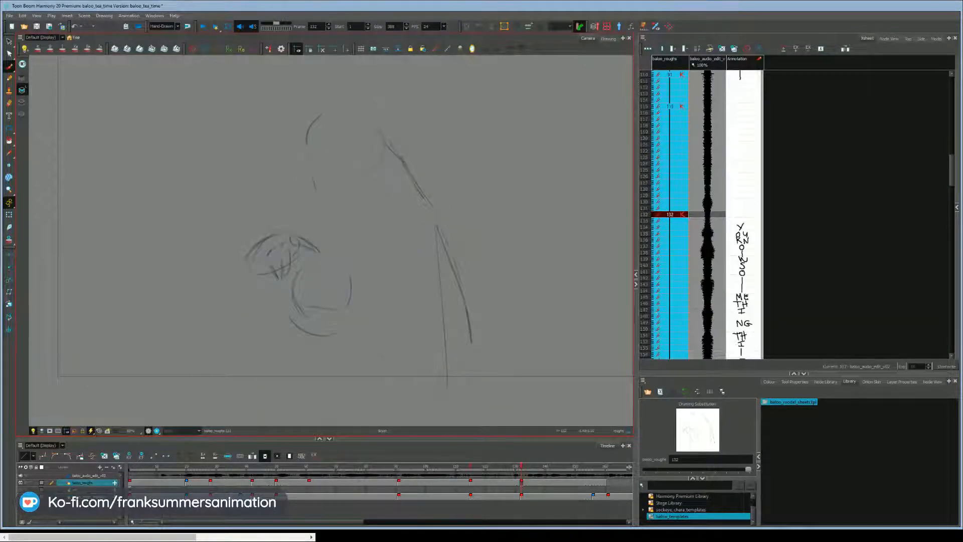
{"action": "key", "text": "f"}
{"action": "key", "text": "g"}
{"action": "key", "text": "f"}
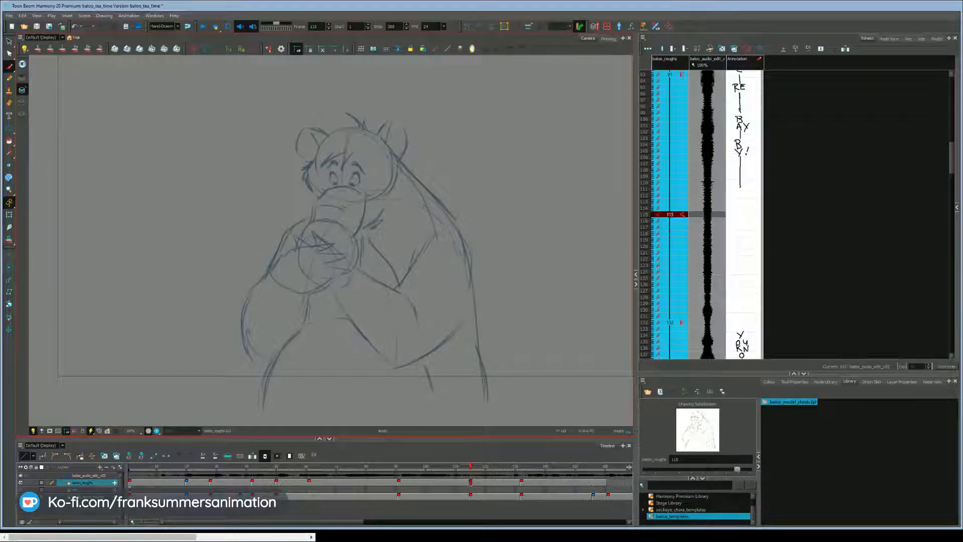
{"action": "key", "text": "g"}
{"action": "key", "text": "f"}
{"action": "key", "text": "g"}
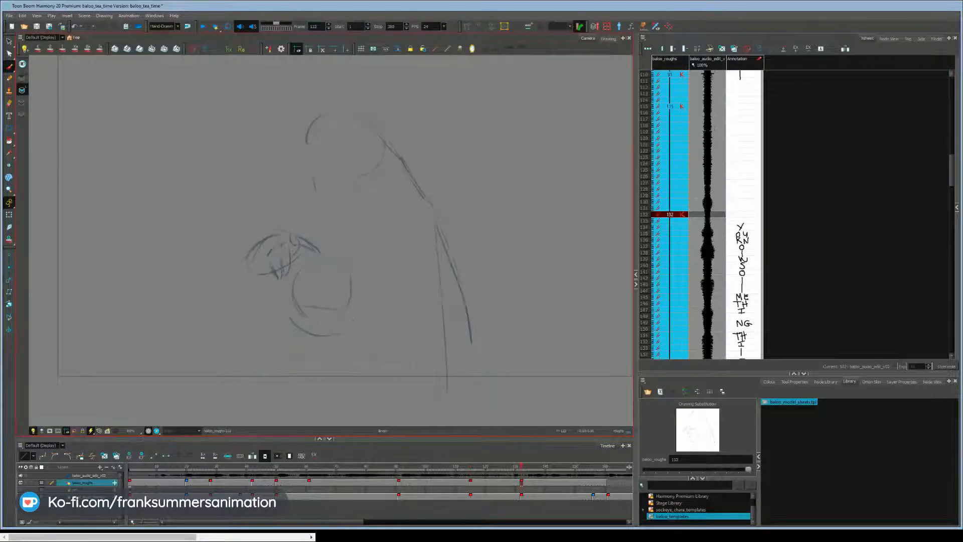
Step: Extend the front of the chest down to the far paw and sketch the belly line on frame 132
{"action": "key", "text": "f"}
{"action": "key", "text": "g"}
{"action": "key", "text": "f"}
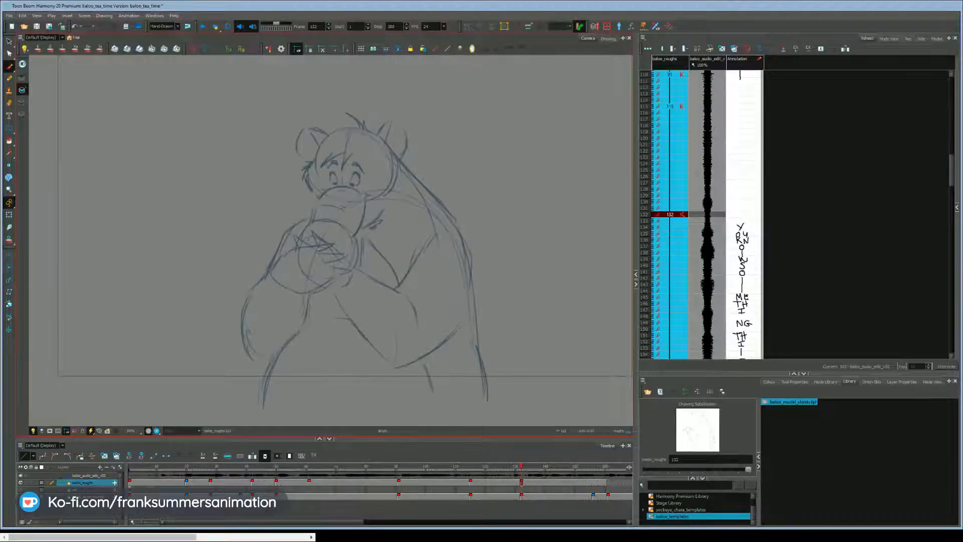
{"action": "key", "text": "g"}
{"action": "key", "text": "f"}
{"action": "key", "text": "g"}
{"action": "key", "text": "f"}
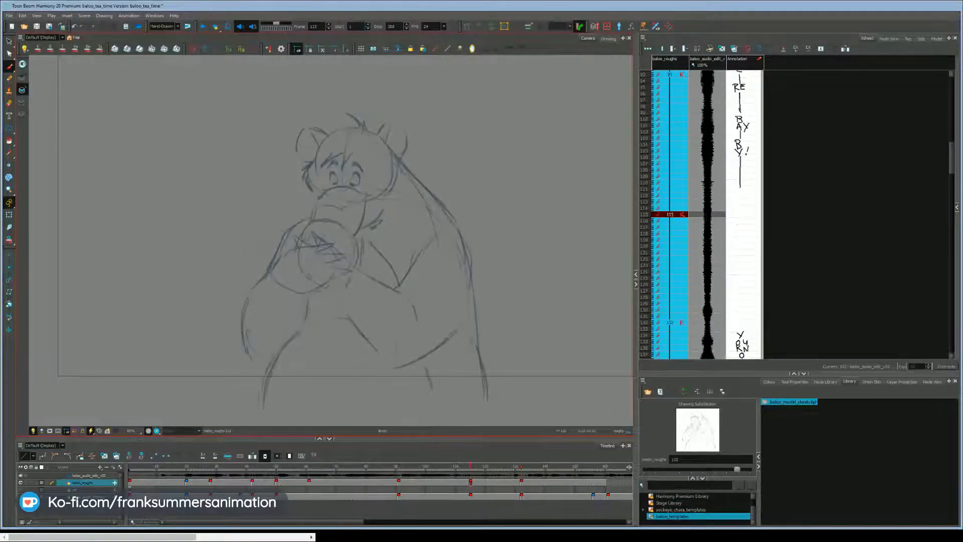
{"action": "key", "text": "g"}
{"action": "key", "text": "f"}
{"action": "key", "text": "g"}
{"action": "key", "text": "f"}
{"action": "key", "text": "g"}
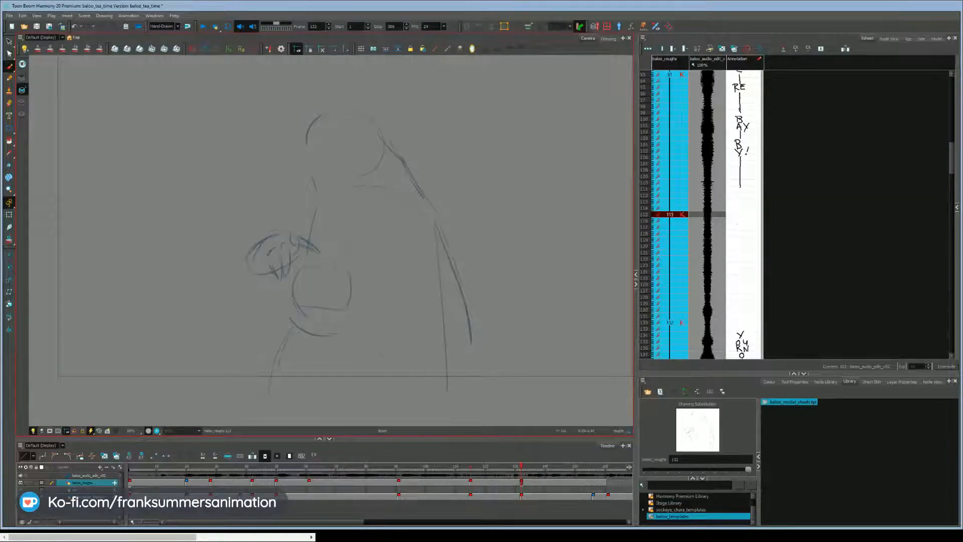
Step: Sketch the inner line of the near upper arm on frame 132 and check it against frame 115
{"action": "left_click_drag", "start_coordinate": [412, 227], "coordinate": [390, 282]}
{"action": "key", "text": "f"}
{"action": "key", "text": "g"}
{"action": "left_click_drag", "start_coordinate": [412, 229], "coordinate": [392, 285]}
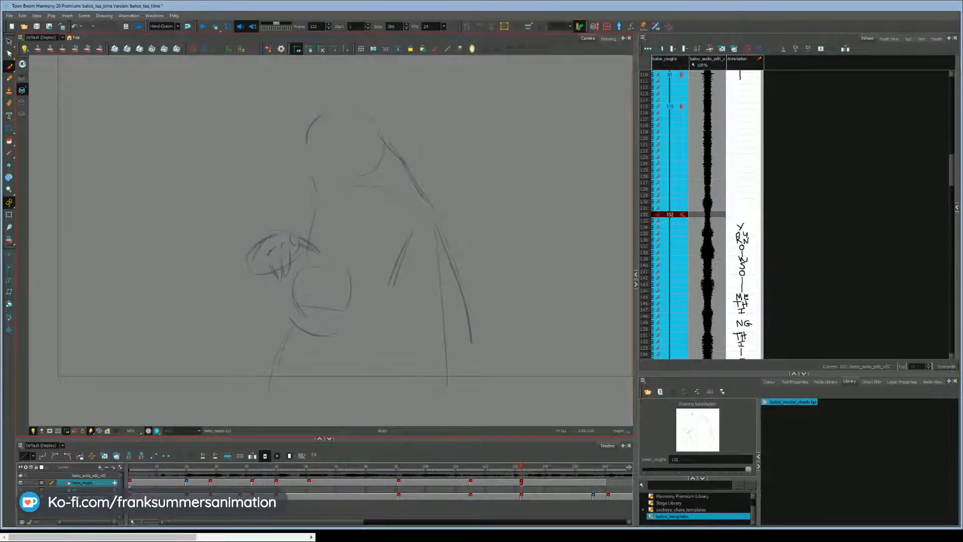
Step: Draw the near forearm and the outer curve of the upper arm down to the elbow on frame 132
{"action": "left_click_drag", "start_coordinate": [354, 311], "coordinate": [401, 307]}
{"action": "key", "text": "f"}
{"action": "key", "text": "g"}
{"action": "left_click_drag", "start_coordinate": [460, 311], "coordinate": [456, 338]}
{"action": "left_click_drag", "start_coordinate": [427, 214], "coordinate": [469, 301]}
{"action": "key", "text": "f"}
{"action": "key", "text": "g"}
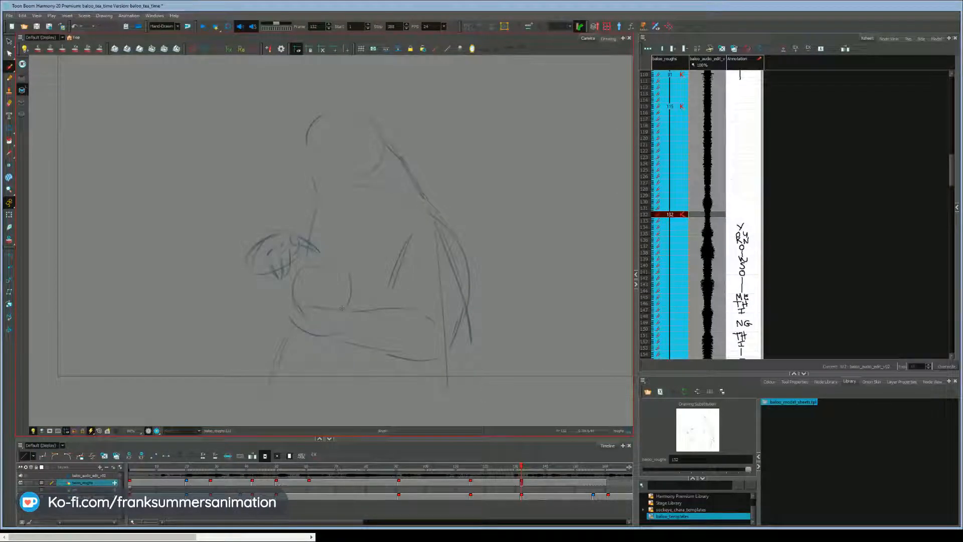
{"action": "key", "text": "f"}
{"action": "key", "text": "g"}
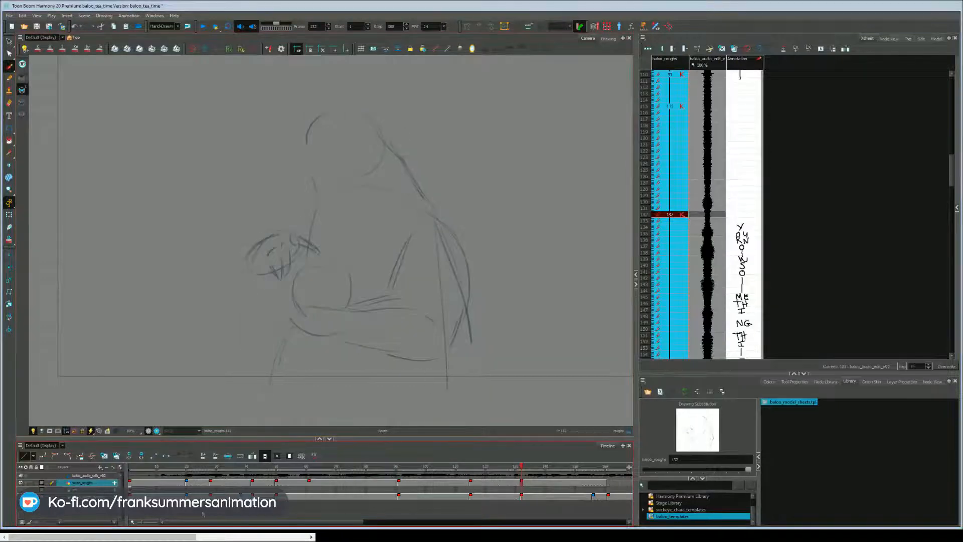
Step: Sketch the far shoulder and the far arm's outline down to the elbow on frame 132
{"action": "key", "text": "f"}
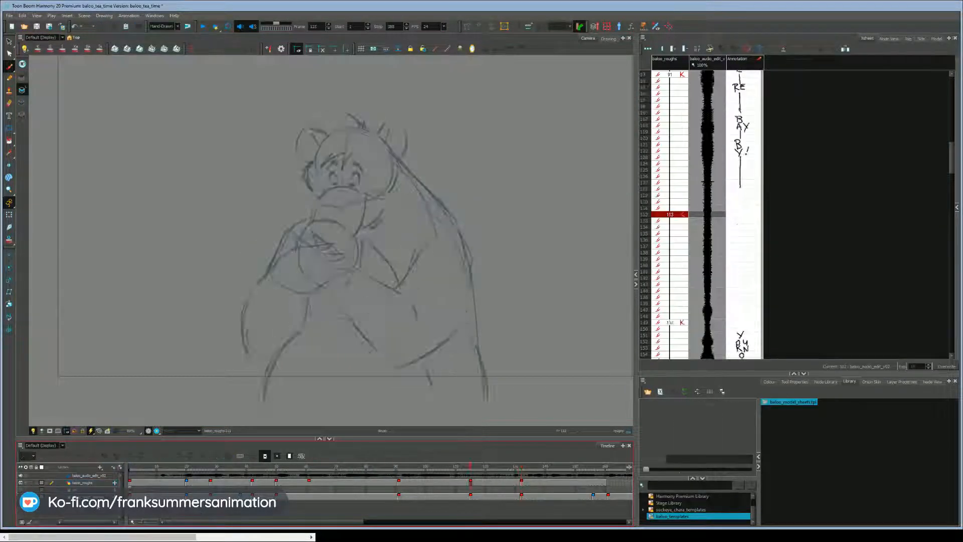
{"action": "key", "text": "g"}
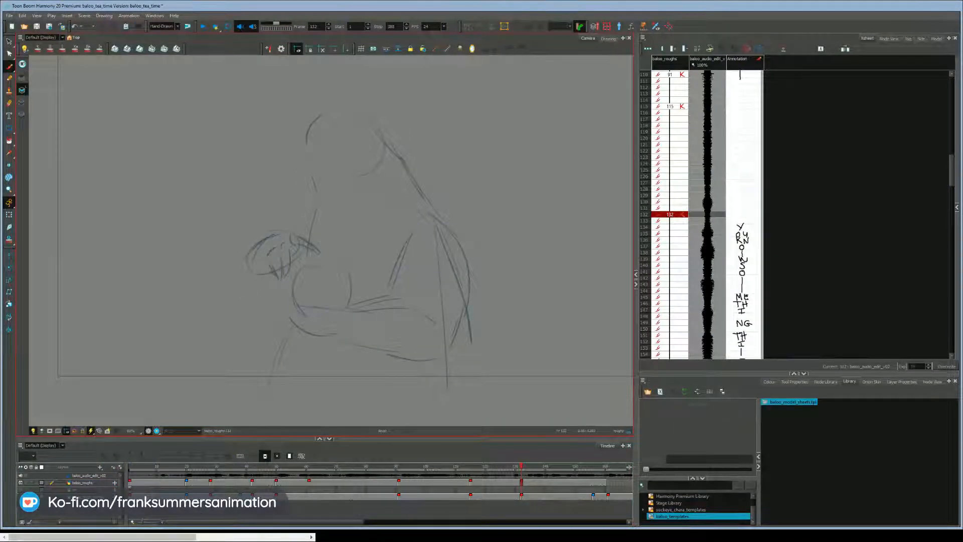
{"action": "left_click_drag", "start_coordinate": [240, 270], "coordinate": [231, 305]}
{"action": "left_click_drag", "start_coordinate": [298, 222], "coordinate": [316, 207]}
{"action": "mouse_move", "coordinate": [247, 261]}
{"action": "left_mouse_down"}
{"action": "mouse_move", "coordinate": [223, 333]}
{"action": "mouse_move", "coordinate": [260, 375]}
{"action": "left_mouse_up"}
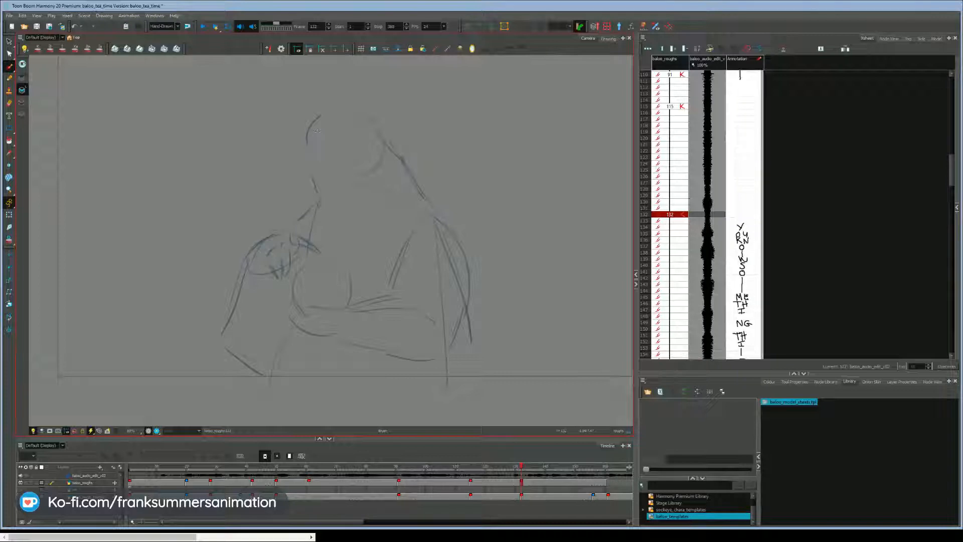
Step: Refine the front of the head and draw the near ear on frame 132, comparing with frame 115
{"action": "left_click_drag", "start_coordinate": [317, 128], "coordinate": [314, 146]}
{"action": "left_click_drag", "start_coordinate": [368, 114], "coordinate": [396, 136]}
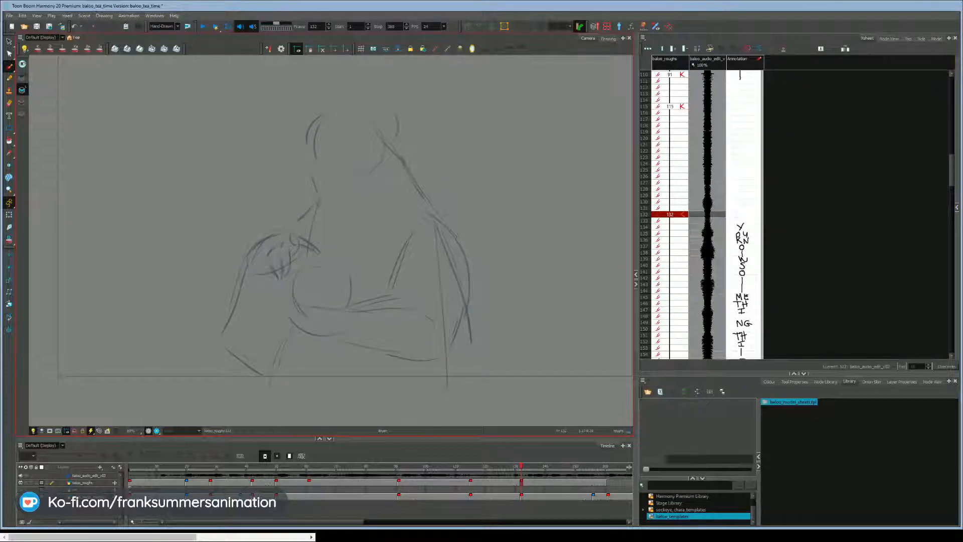
{"action": "key", "text": "f"}
{"action": "key", "text": "g"}
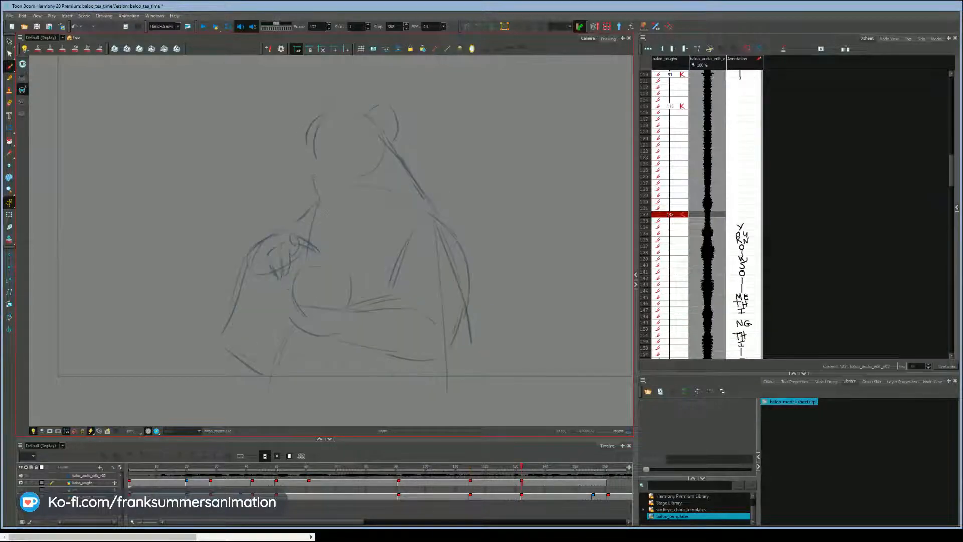
{"action": "key", "text": "f"}
{"action": "key", "text": "g"}
{"action": "key", "text": "f"}
{"action": "key", "text": "g"}
Step: Sketch the far ear, the top of the head and the brow guideline on frame 132
{"action": "left_click_drag", "start_coordinate": [310, 119], "coordinate": [306, 143]}
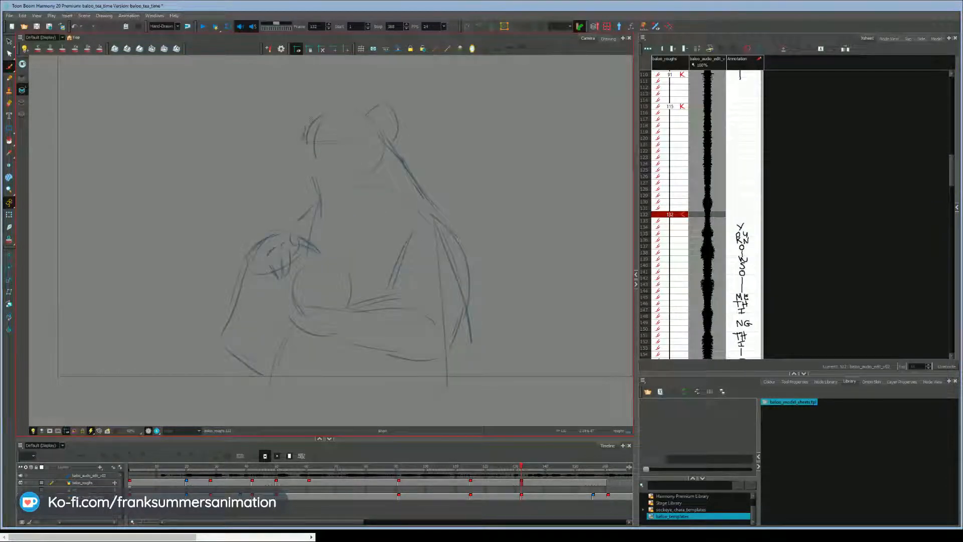
{"action": "key", "text": "f"}
{"action": "key", "text": "g"}
{"action": "key", "text": "f"}
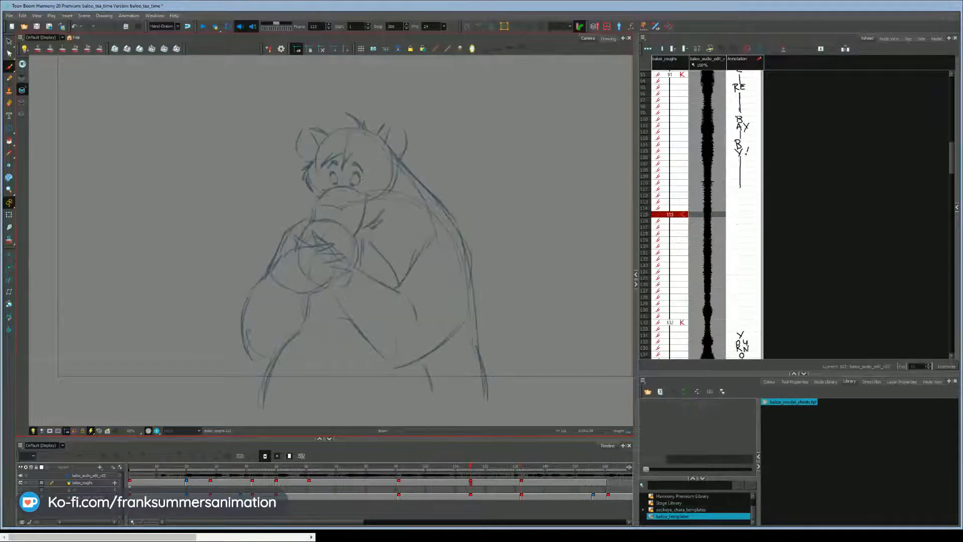
{"action": "key", "text": "g"}
{"action": "key", "text": "f"}
{"action": "key", "text": "g"}
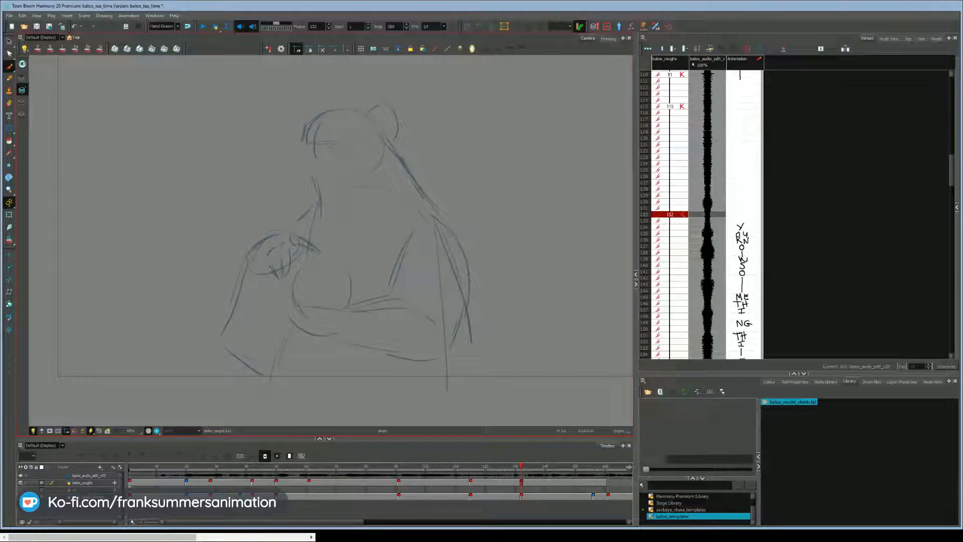
Step: Rough in the nose and eye placement on frame 132, flipping against frame 115
{"action": "key", "text": "f"}
{"action": "key", "text": "g"}
{"action": "key", "text": "f"}
{"action": "key", "text": "g"}
Step: Browse the bear model sheets for head and arm pose reference, stopping at the pose drawing marked 14
{"action": "left_click", "coordinate": [936, 39]}
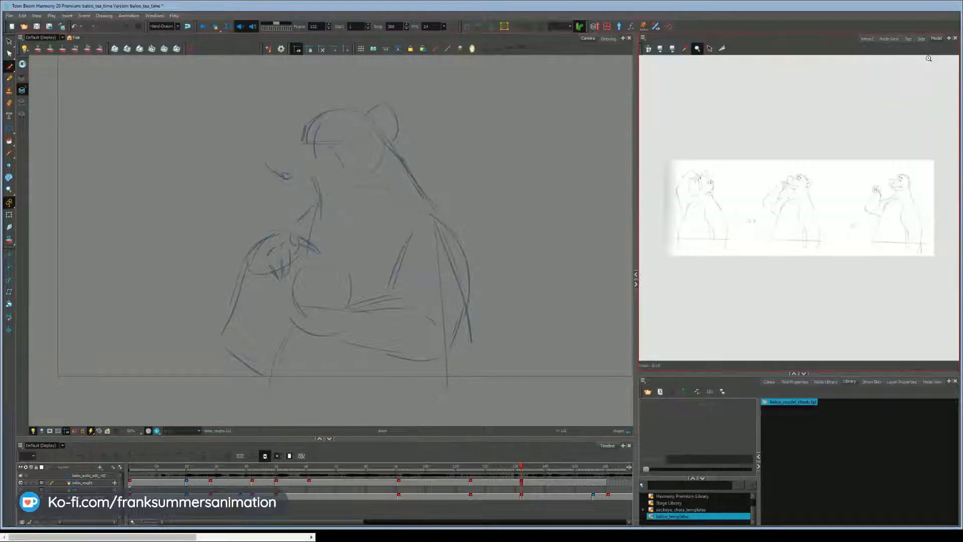
{"action": "key", "text": "f"}
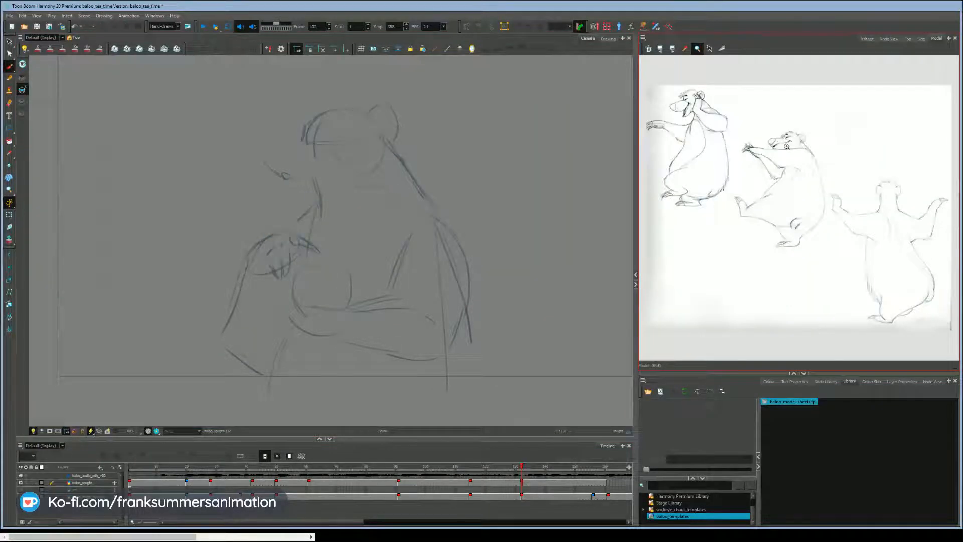
{"action": "key", "text": "g"}
{"action": "key", "text": "f"}
{"action": "key", "text": "f"}
{"action": "key", "text": "g"}
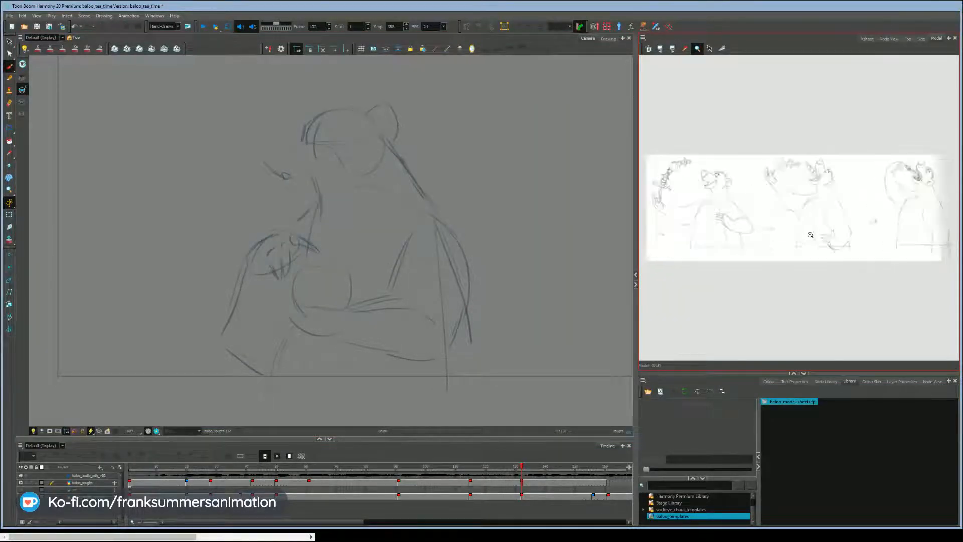
{"action": "key", "text": "g"}
{"action": "key", "text": "f"}
{"action": "key", "text": "f"}
{"action": "key", "text": "f"}
{"action": "key", "text": "f"}
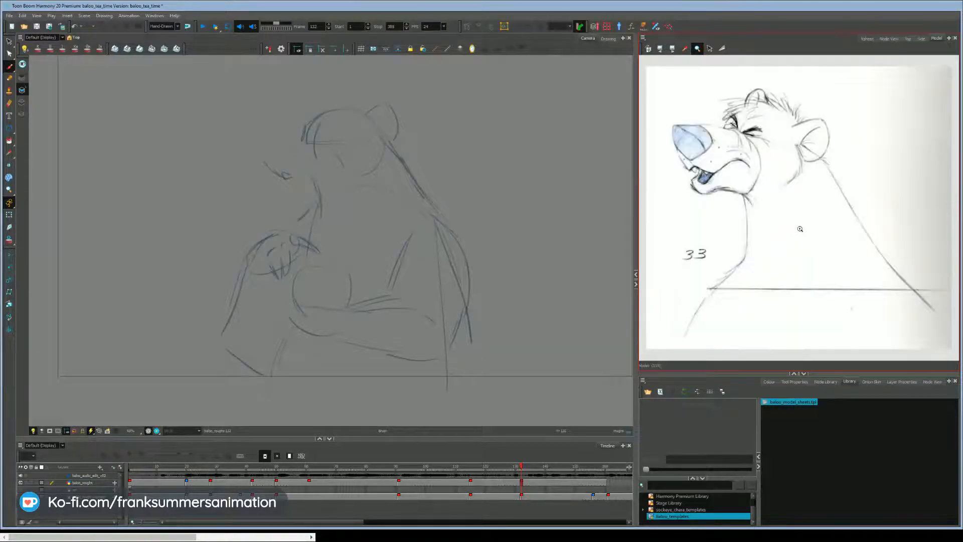
{"action": "key", "text": "f"}
{"action": "key", "text": "f"}
{"action": "key", "text": "f"}
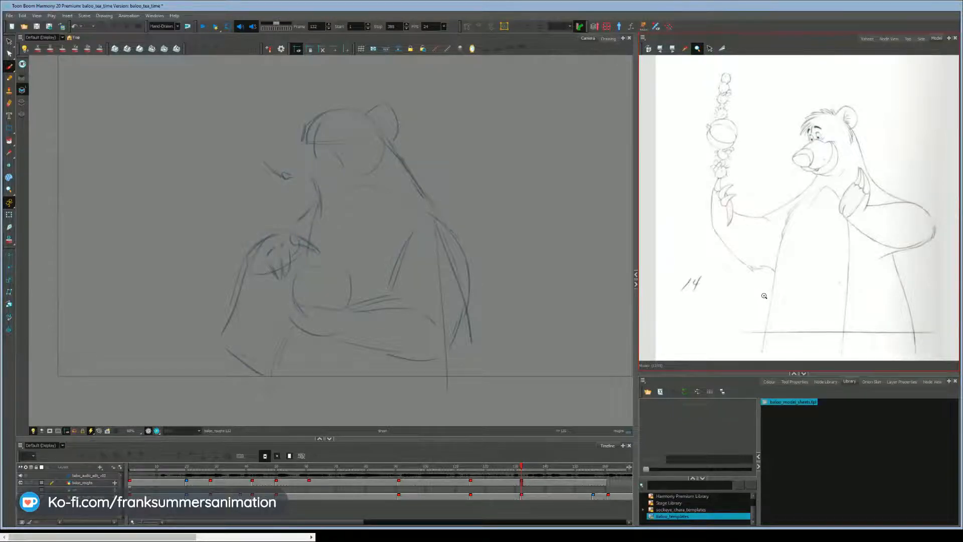
Step: Sketch the cheek's smile curve and redraw the front of the muzzle on frame 132, flipping against frame 115
{"action": "left_click_drag", "start_coordinate": [345, 150], "coordinate": [345, 162]}
{"action": "key", "text": "f"}
{"action": "key", "text": "g"}
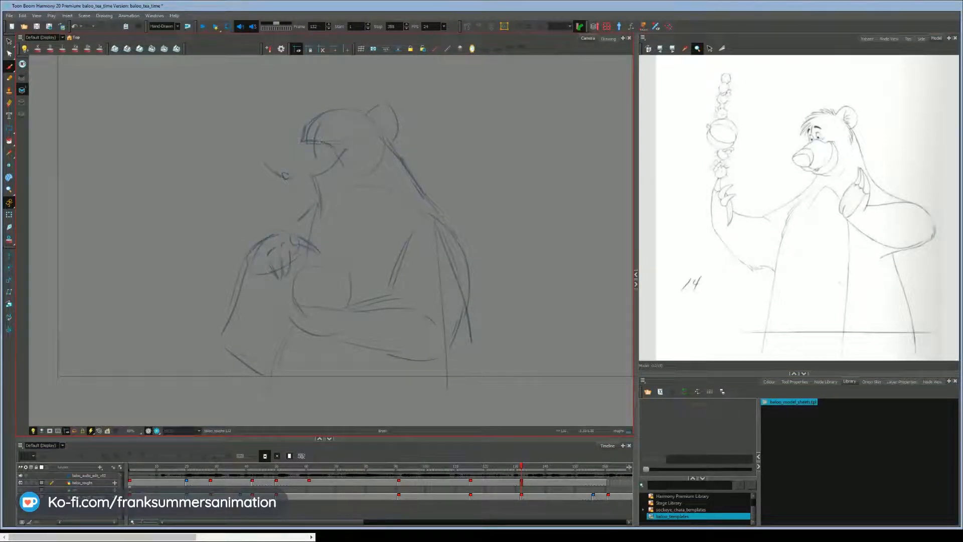
{"action": "key", "text": "ctrl+z"}
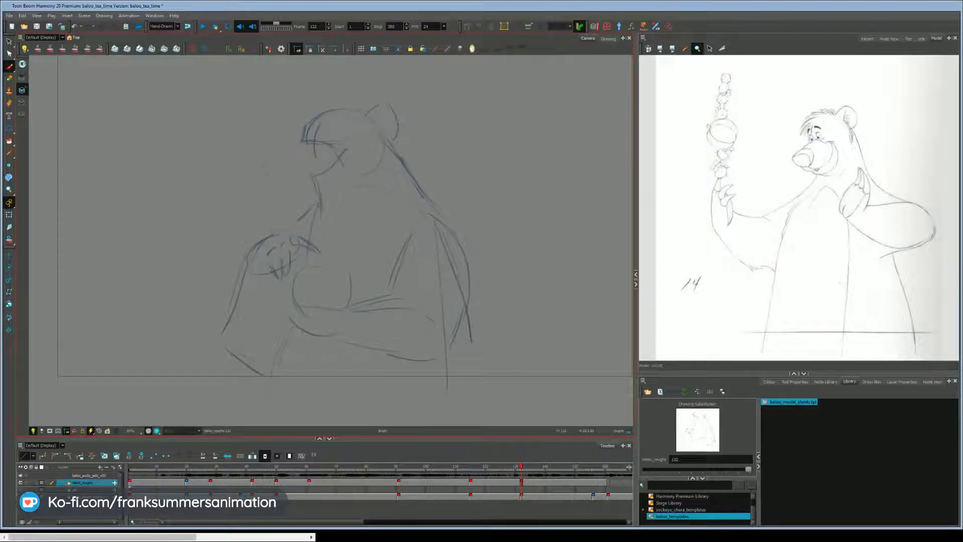
{"action": "left_click_drag", "start_coordinate": [262, 162], "coordinate": [274, 181]}
{"action": "left_click_drag", "start_coordinate": [343, 154], "coordinate": [342, 183]}
{"action": "key", "text": "f"}
{"action": "key", "text": "g"}
{"action": "key", "text": "ctrl+z"}
Step: Rough in the nose outline, the eyes and the line under the muzzle on frame 132
{"action": "left_click_drag", "start_coordinate": [328, 189], "coordinate": [321, 199]}
{"action": "left_click_drag", "start_coordinate": [327, 129], "coordinate": [328, 130]}
{"action": "key", "text": "ctrl+z"}
{"action": "mouse_move", "coordinate": [307, 127]}
{"action": "left_mouse_down"}
{"action": "mouse_move", "coordinate": [306, 142]}
{"action": "mouse_move", "coordinate": [324, 143]}
{"action": "left_mouse_up"}
{"action": "left_click_drag", "start_coordinate": [262, 147], "coordinate": [273, 181]}
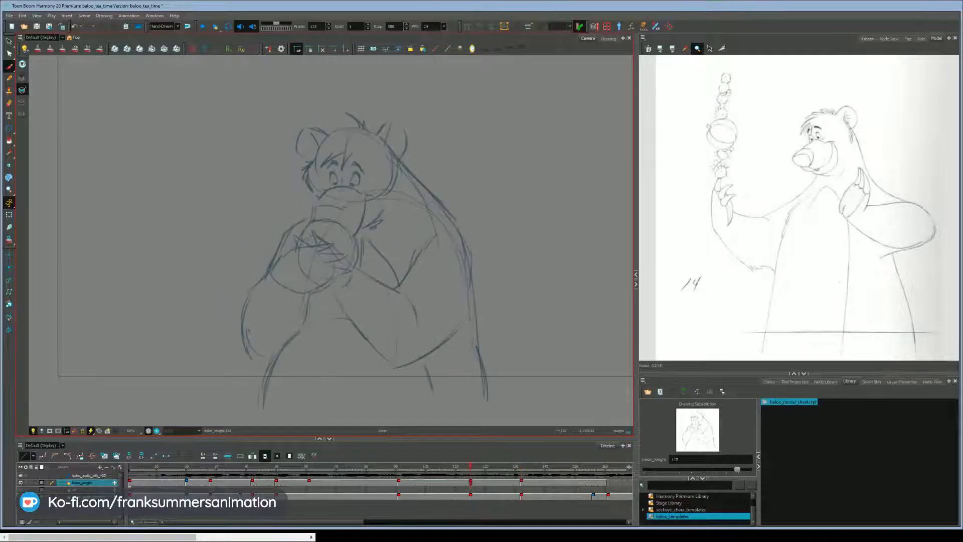
{"action": "mouse_move", "coordinate": [297, 153]}
{"action": "left_mouse_down"}
{"action": "mouse_move", "coordinate": [275, 170]}
{"action": "mouse_move", "coordinate": [262, 149]}
{"action": "left_mouse_up"}
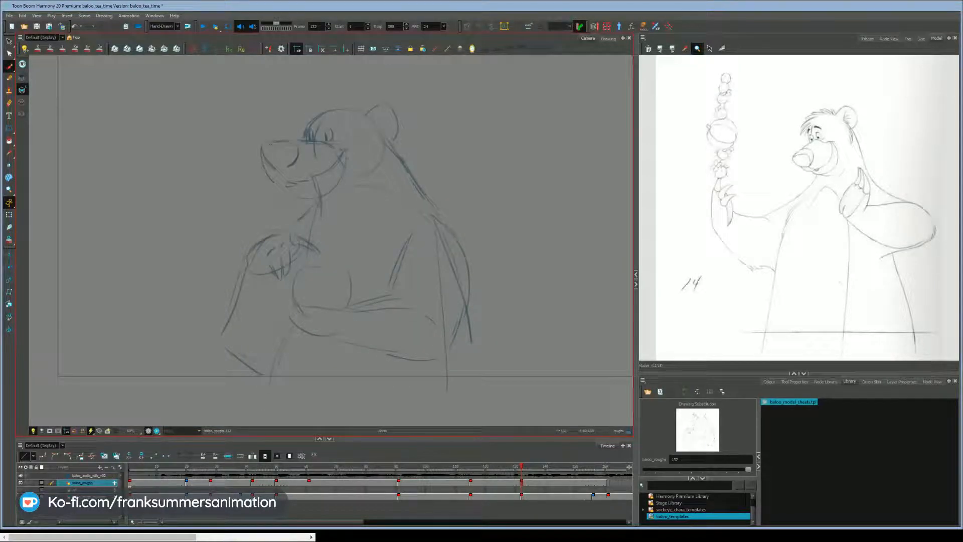
Step: Refine the nose and the brow above the eyes on frame 132, comparing the head with frame 115
{"action": "key", "text": "f"}
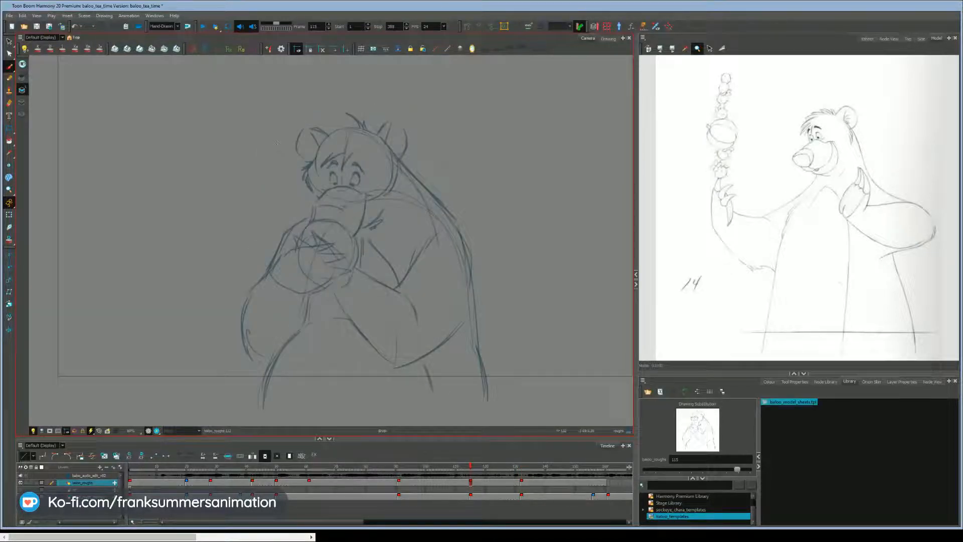
{"action": "key", "text": "f"}
{"action": "key", "text": "g"}
{"action": "key", "text": "g"}
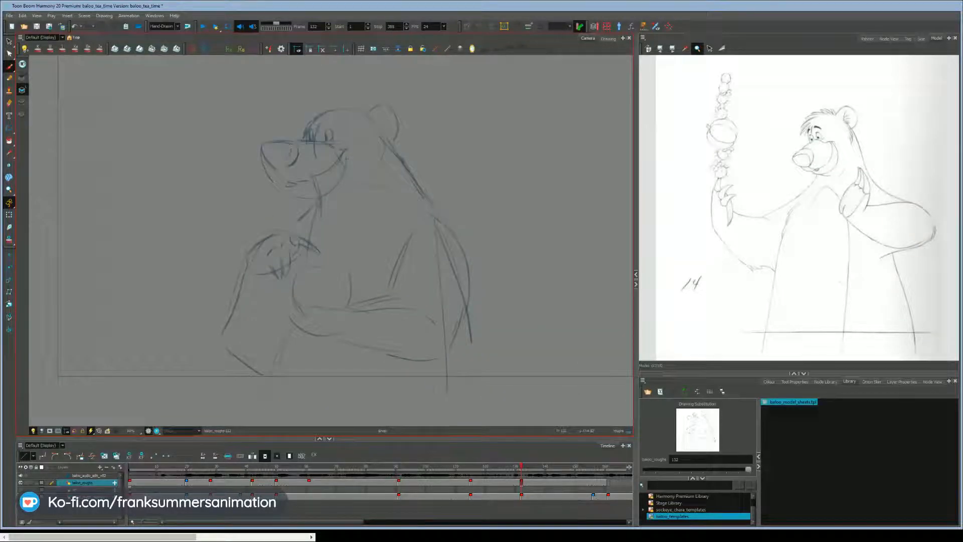
{"action": "left_click_drag", "start_coordinate": [291, 147], "coordinate": [283, 164]}
{"action": "left_click_drag", "start_coordinate": [320, 117], "coordinate": [332, 123]}
{"action": "key", "text": "f"}
{"action": "key", "text": "g"}
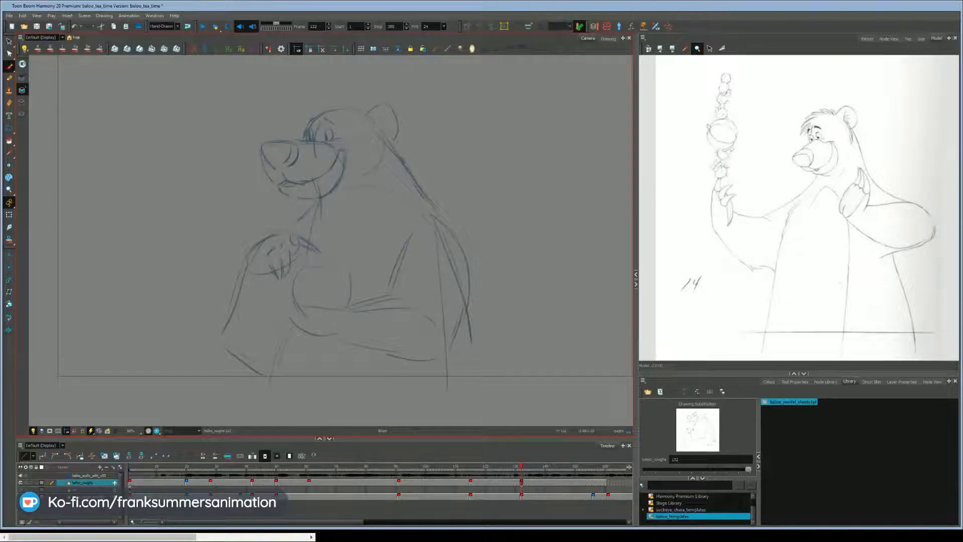
Step: Tighten the mouth, nose and bridge of the muzzle on frame 132, undoing the unwanted strokes
{"action": "left_click_drag", "start_coordinate": [284, 186], "coordinate": [278, 182]}
{"action": "key", "text": "ctrl+z"}
{"action": "mouse_move", "coordinate": [298, 149]}
{"action": "left_mouse_down"}
{"action": "mouse_move", "coordinate": [287, 166]}
{"action": "mouse_move", "coordinate": [294, 159]}
{"action": "left_mouse_up"}
{"action": "mouse_move", "coordinate": [290, 142]}
{"action": "left_mouse_down"}
{"action": "mouse_move", "coordinate": [284, 163]}
{"action": "mouse_move", "coordinate": [312, 123]}
{"action": "mouse_move", "coordinate": [304, 140]}
{"action": "left_mouse_up"}
{"action": "key", "text": "ctrl+z"}
{"action": "key", "text": "alt+b"}
{"action": "key", "text": "ctrl+z"}
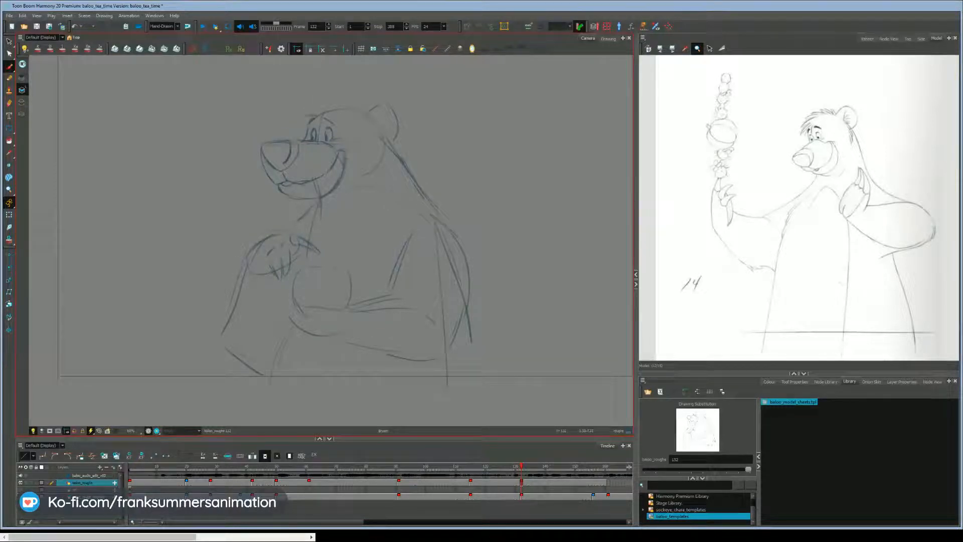
Step: Firm up the ear and the back of the jaw, and add a hair tuft on top of the head
{"action": "mouse_move", "coordinate": [370, 112]}
{"action": "left_mouse_down"}
{"action": "mouse_move", "coordinate": [384, 100]}
{"action": "mouse_move", "coordinate": [402, 126]}
{"action": "mouse_move", "coordinate": [392, 141]}
{"action": "left_mouse_up"}
{"action": "left_click_drag", "start_coordinate": [384, 133], "coordinate": [362, 182]}
{"action": "left_click_drag", "start_coordinate": [362, 103], "coordinate": [368, 115]}
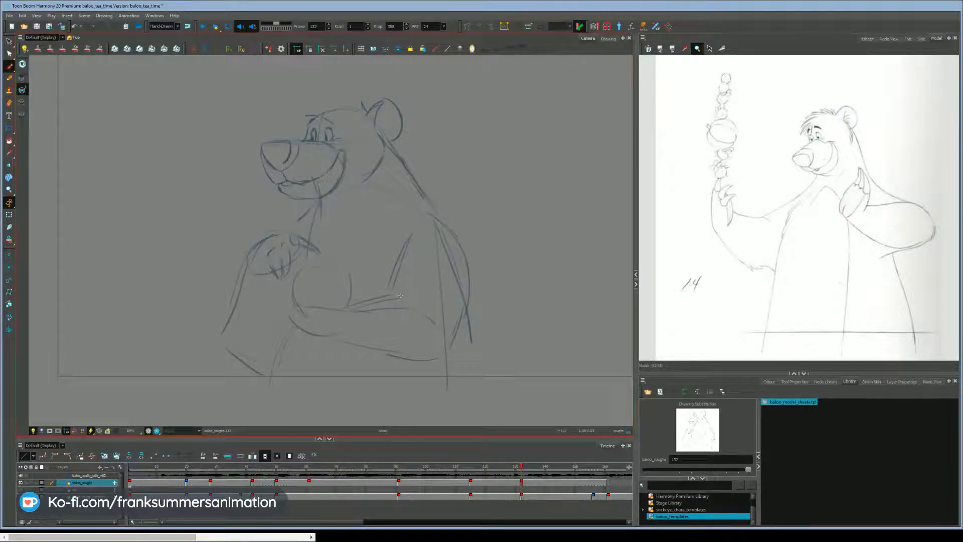
{"action": "key", "text": "ctrl+z"}
Step: Sketch the front of the neck below the chin on frame 132 and flip against frame 115 to check it
{"action": "left_click_drag", "start_coordinate": [320, 203], "coordinate": [322, 224]}
{"action": "key", "text": "f"}
{"action": "key", "text": "g"}
{"action": "key", "text": "f"}
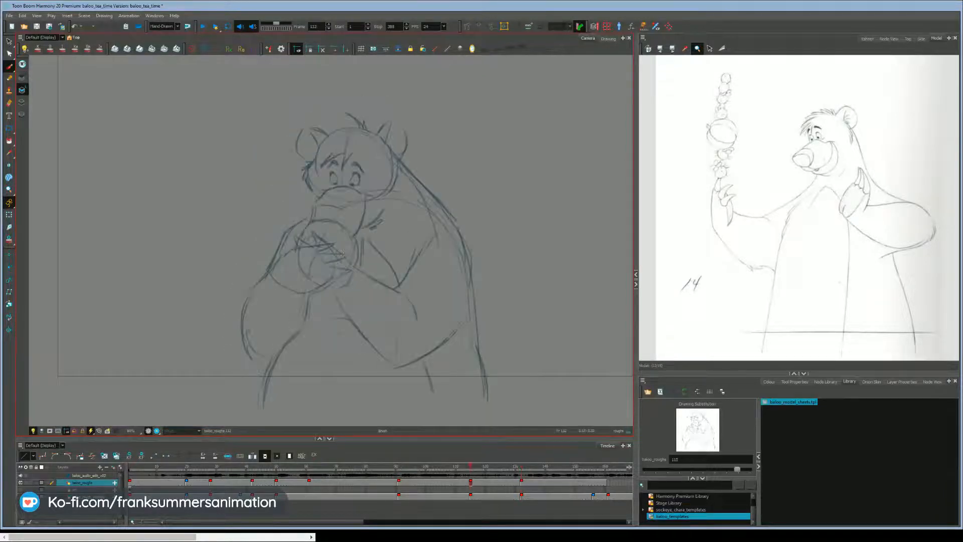
{"action": "key", "text": "g"}
{"action": "key", "text": "f"}
{"action": "key", "text": "g"}
{"action": "key", "text": "f"}
{"action": "key", "text": "g"}
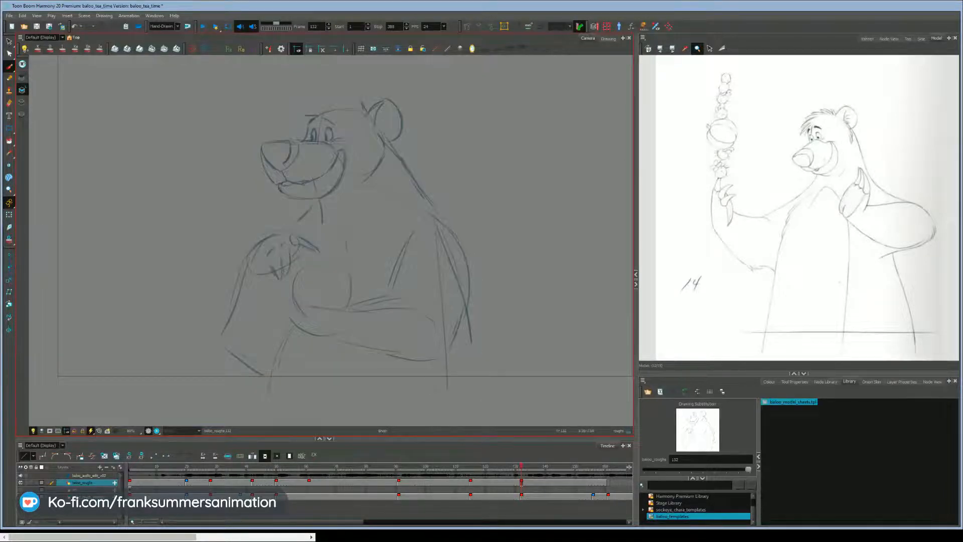
Step: Darken the contour from the back of the neck to the shoulder on frame 132, flipping against frame 115
{"action": "left_click_drag", "start_coordinate": [422, 188], "coordinate": [444, 220]}
{"action": "left_click_drag", "start_coordinate": [399, 154], "coordinate": [434, 199]}
{"action": "key", "text": "f"}
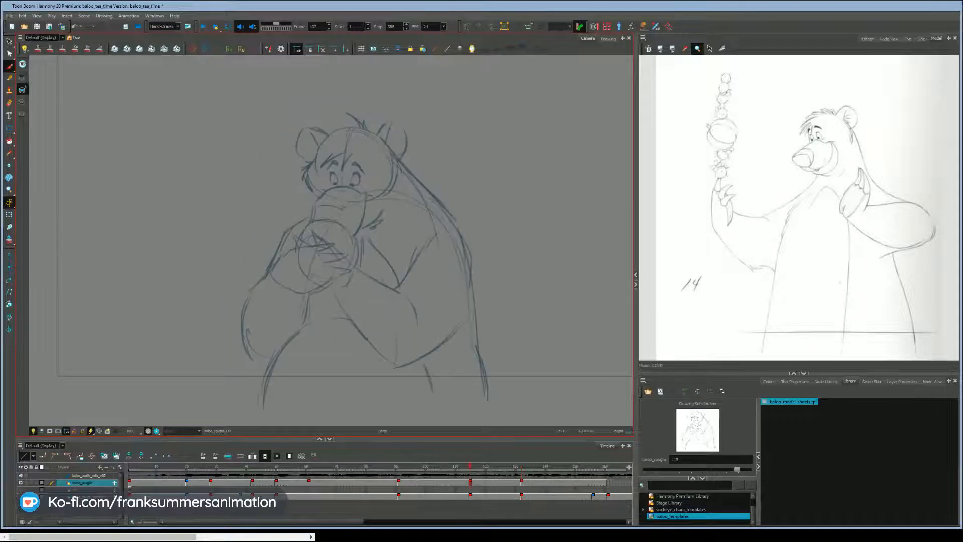
{"action": "key", "text": "g"}
{"action": "key", "text": "f"}
{"action": "key", "text": "g"}
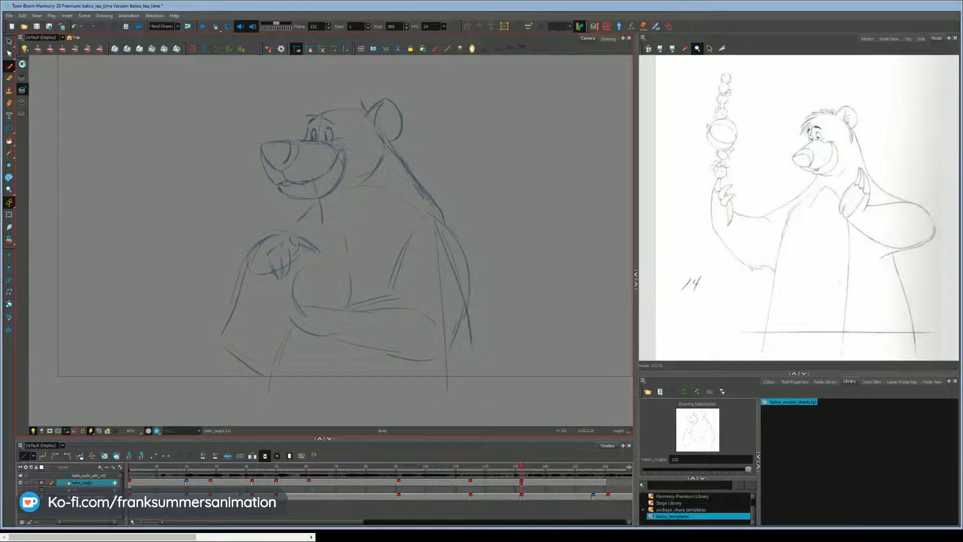
{"action": "key", "text": "f"}
{"action": "key", "text": "g"}
{"action": "key", "text": "f"}
Step: Add a lower back stroke and redraw the line from the ear to the shoulder on frame 132, flipping against frame 115
{"action": "left_click_drag", "start_coordinate": [458, 338], "coordinate": [454, 268]}
{"action": "key", "text": "f"}
{"action": "key", "text": "g"}
{"action": "key", "text": "f"}
{"action": "key", "text": "g"}
{"action": "key", "text": "f"}
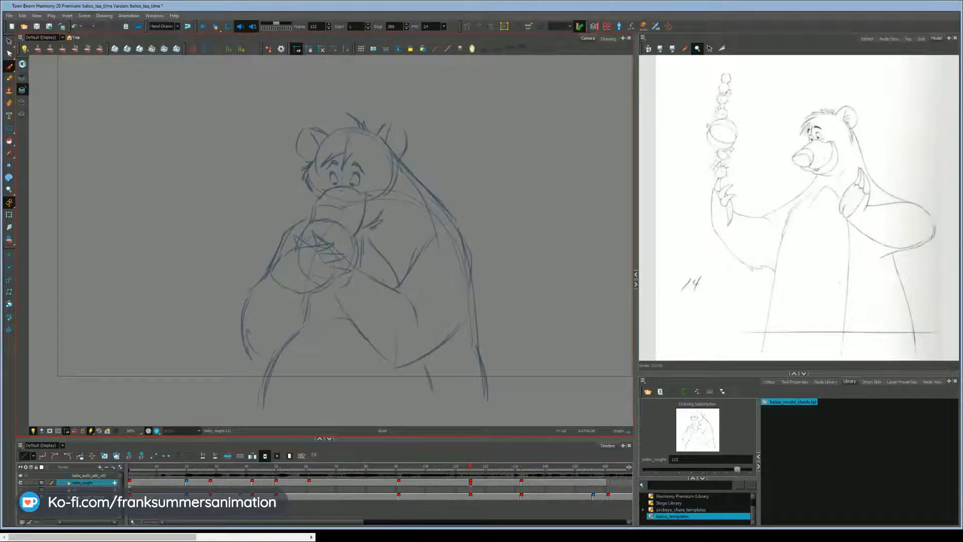
{"action": "key", "text": "g"}
{"action": "key", "text": "ctrl+z"}
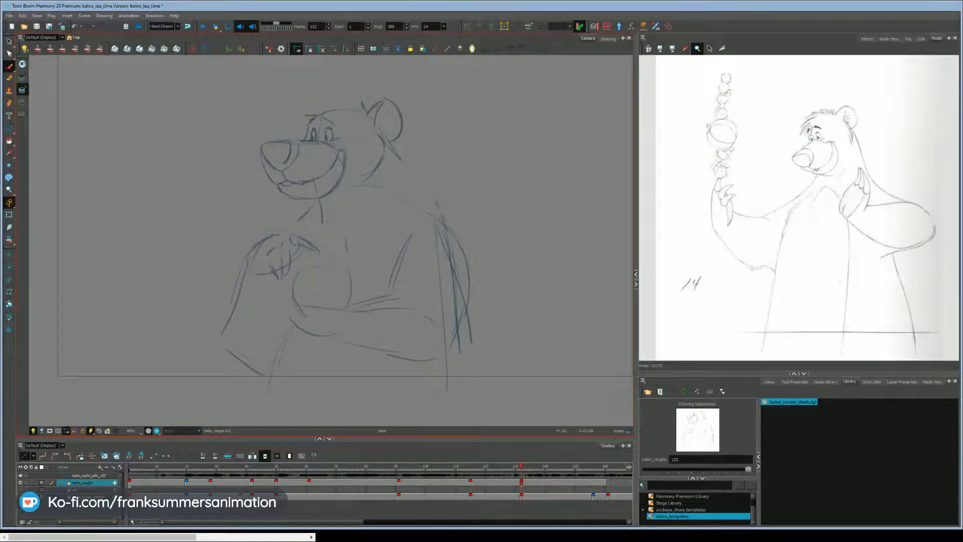
{"action": "left_click_drag", "start_coordinate": [392, 150], "coordinate": [442, 213]}
{"action": "key", "text": "alt+b"}
{"action": "key", "text": "f"}
{"action": "key", "text": "g"}
Step: Touch up the brow and mouth on frame 132, comparing with frame 115 and undoing the last strokes
{"action": "left_click_drag", "start_coordinate": [324, 119], "coordinate": [335, 126]}
{"action": "key", "text": "f"}
{"action": "key", "text": "g"}
{"action": "key", "text": "f"}
{"action": "key", "text": "g"}
{"action": "key", "text": "ctrl+z"}
{"action": "key", "text": "ctrl+z"}
Step: Redraw the ear rounder with an inner line and sketch the chest line down to the folded arm on frame 132
{"action": "left_click_drag", "start_coordinate": [370, 109], "coordinate": [389, 98]}
{"action": "key", "text": "ctrl+z"}
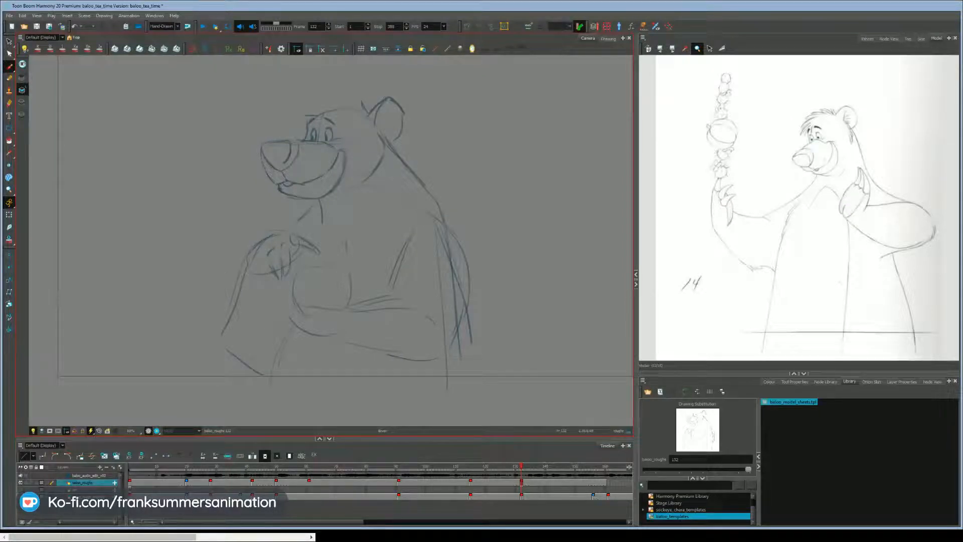
{"action": "key", "text": "ctrl+z"}
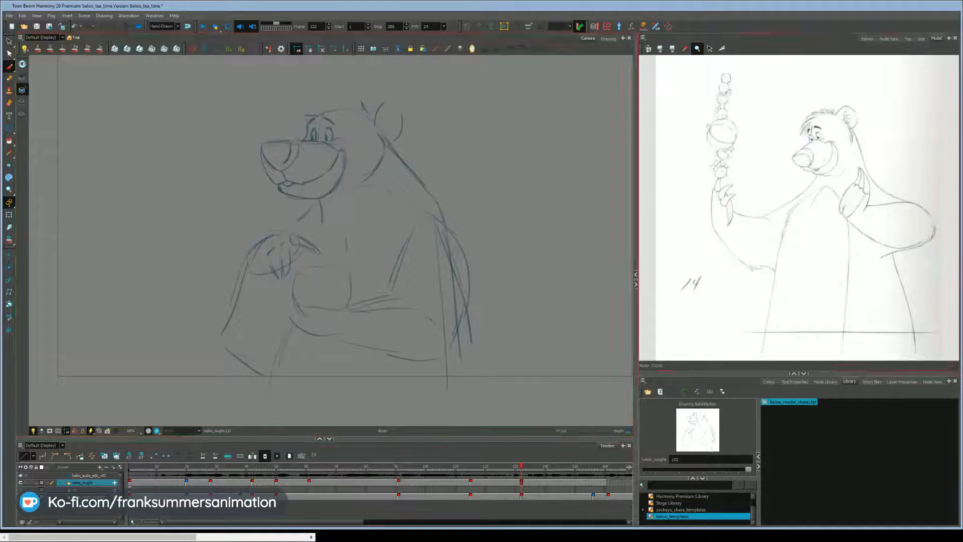
{"action": "key", "text": "ctrl+z"}
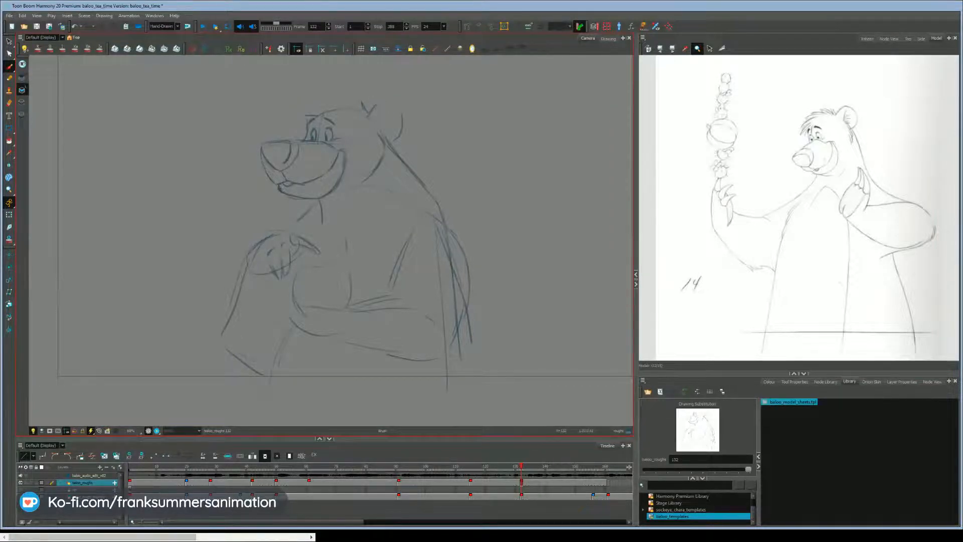
{"action": "mouse_move", "coordinate": [380, 102]}
{"action": "left_mouse_down"}
{"action": "mouse_move", "coordinate": [396, 106]}
{"action": "mouse_move", "coordinate": [400, 135]}
{"action": "mouse_move", "coordinate": [379, 129]}
{"action": "left_mouse_up"}
{"action": "key", "text": "f"}
{"action": "key", "text": "g"}
{"action": "key", "text": "f"}
{"action": "key", "text": "g"}
{"action": "key", "text": "f"}
{"action": "key", "text": "g"}
{"action": "key", "text": "f"}
{"action": "key", "text": "g"}
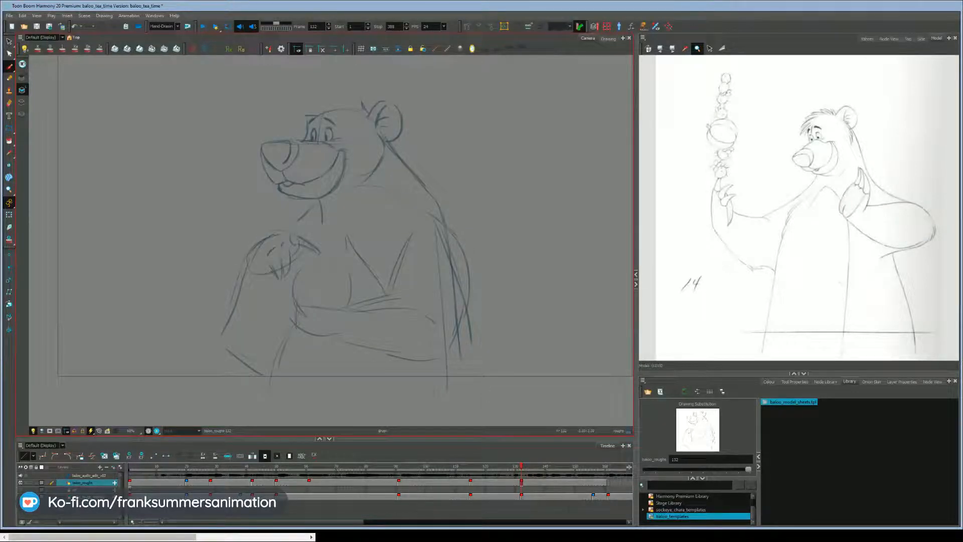
Step: Rework the wrist of the raised hand and the line from the throat to that hand on frame 132
{"action": "left_click_drag", "start_coordinate": [324, 238], "coordinate": [312, 262]}
{"action": "key", "text": "ctrl+z"}
{"action": "key", "text": "ctrl+z"}
{"action": "key", "text": "alt+e"}
{"action": "key", "text": "alt+b"}
{"action": "key", "text": "f"}
{"action": "key", "text": "g"}
{"action": "left_click_drag", "start_coordinate": [319, 206], "coordinate": [301, 232]}
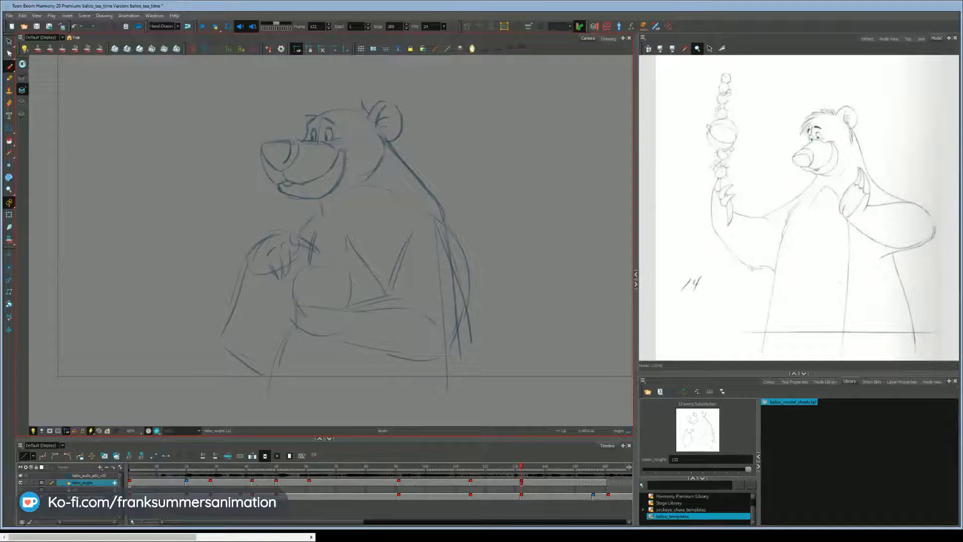
{"action": "key", "text": "ctrl+z"}
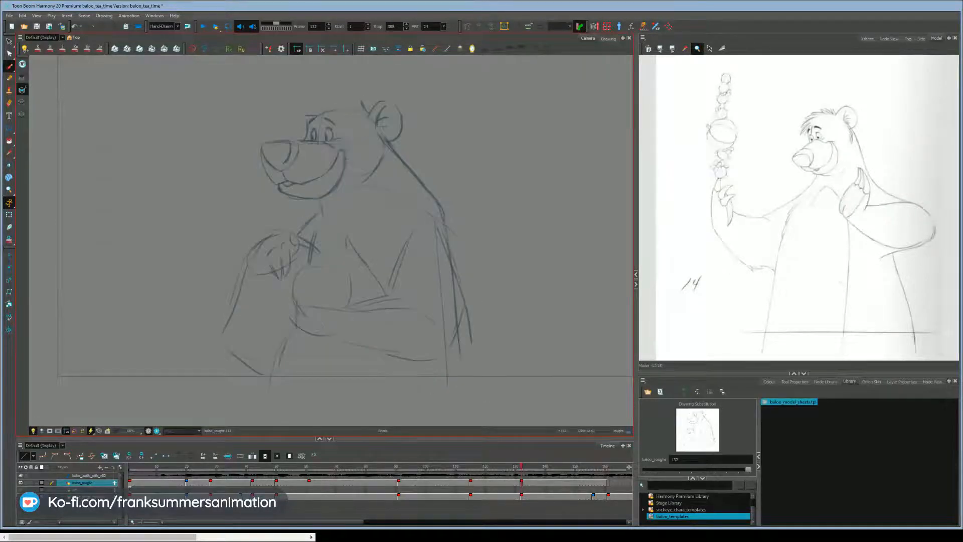
Step: Delete the old crossing back strokes on frame 132 and draw a new back contour from the shoulder past the hip
{"action": "left_click", "coordinate": [447, 269]}
{"action": "key", "text": "Delete"}
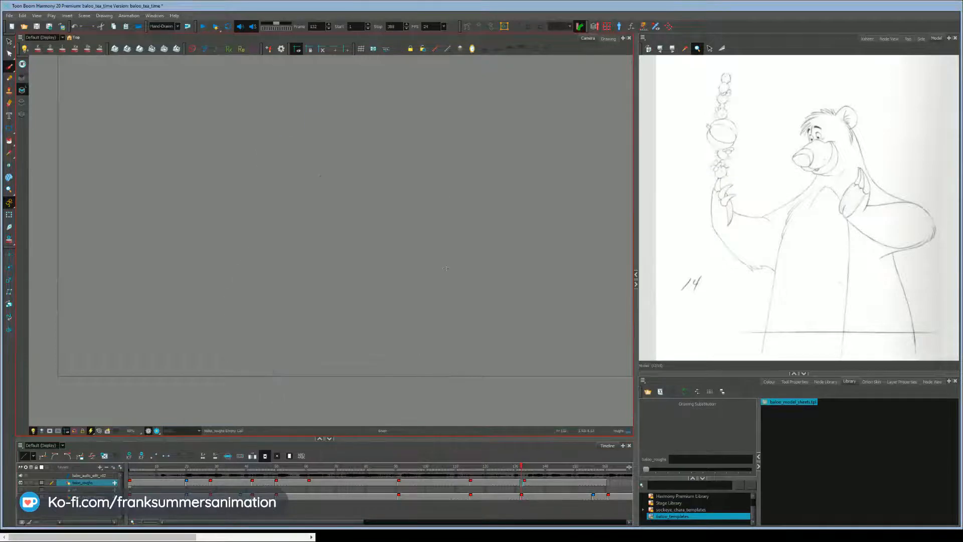
{"action": "key", "text": "ctrl+z"}
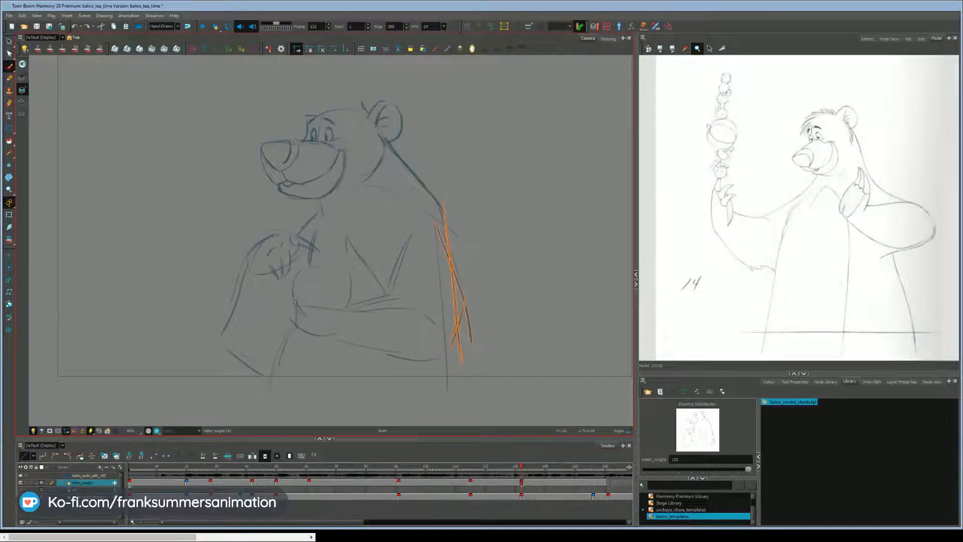
{"action": "key", "text": "Delete"}
{"action": "key", "text": "alt+b"}
{"action": "left_click_drag", "start_coordinate": [444, 222], "coordinate": [447, 290]}
{"action": "left_click_drag", "start_coordinate": [441, 208], "coordinate": [466, 386]}
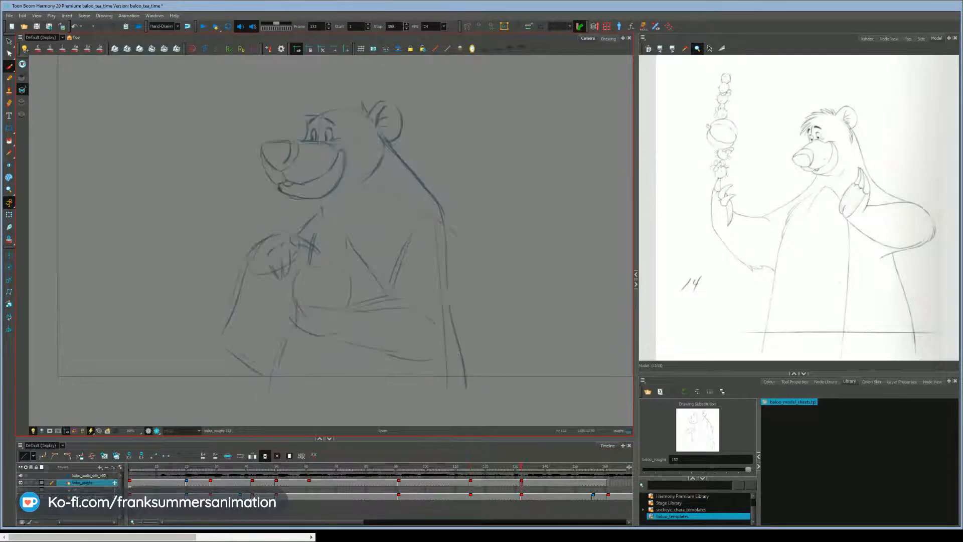
Step: Strengthen the new back contour between the shoulder and the hip on frame 132, flipping against frame 115
{"action": "key", "text": "f"}
{"action": "key", "text": "g"}
{"action": "left_click_drag", "start_coordinate": [452, 315], "coordinate": [435, 201]}
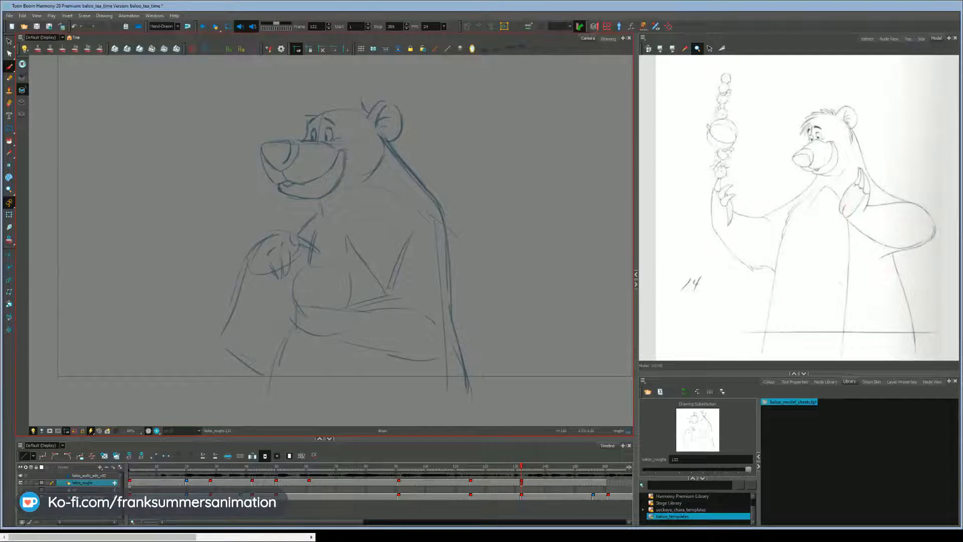
{"action": "key", "text": "f"}
{"action": "key", "text": "g"}
{"action": "key", "text": "f"}
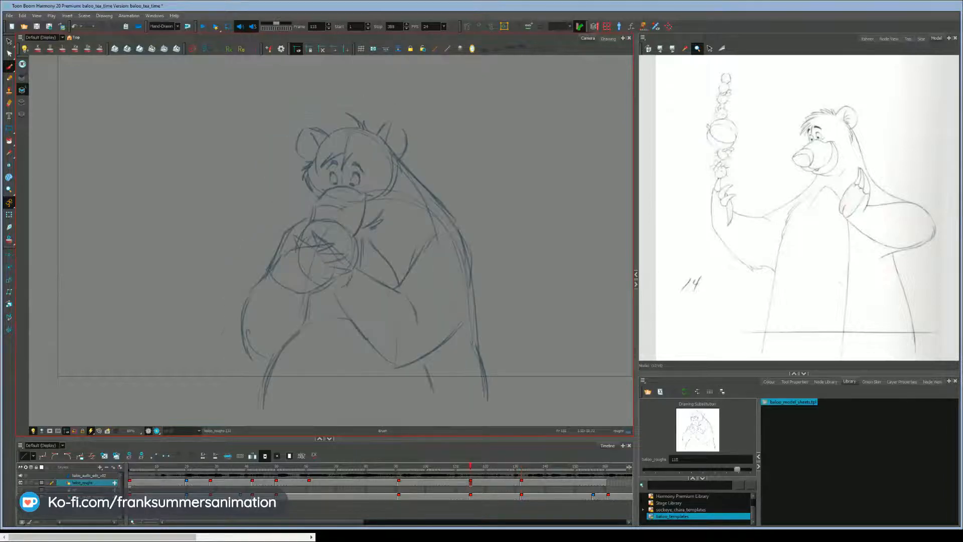
{"action": "key", "text": "g"}
Step: Redraw the inner edge of the upper arm and the top edge of the forearm across the belly on frame 132
{"action": "key", "text": "ctrl+z"}
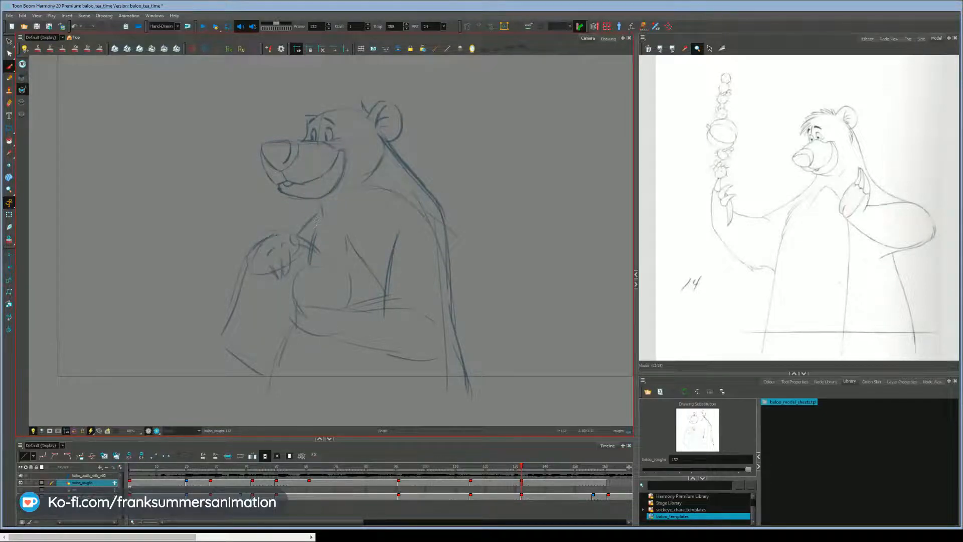
{"action": "key", "text": "f"}
{"action": "key", "text": "g"}
{"action": "key", "text": "f"}
{"action": "key", "text": "g"}
{"action": "key", "text": "ctrl+z"}
{"action": "key", "text": "ctrl+z"}
{"action": "left_click_drag", "start_coordinate": [385, 309], "coordinate": [357, 310]}
{"action": "mouse_move", "coordinate": [398, 231]}
{"action": "left_mouse_down"}
{"action": "mouse_move", "coordinate": [382, 293]}
{"action": "mouse_move", "coordinate": [378, 282]}
{"action": "left_mouse_up"}
{"action": "key", "text": "ctrl+z"}
{"action": "key", "text": "ctrl+z"}
{"action": "key", "text": "ctrl+z"}
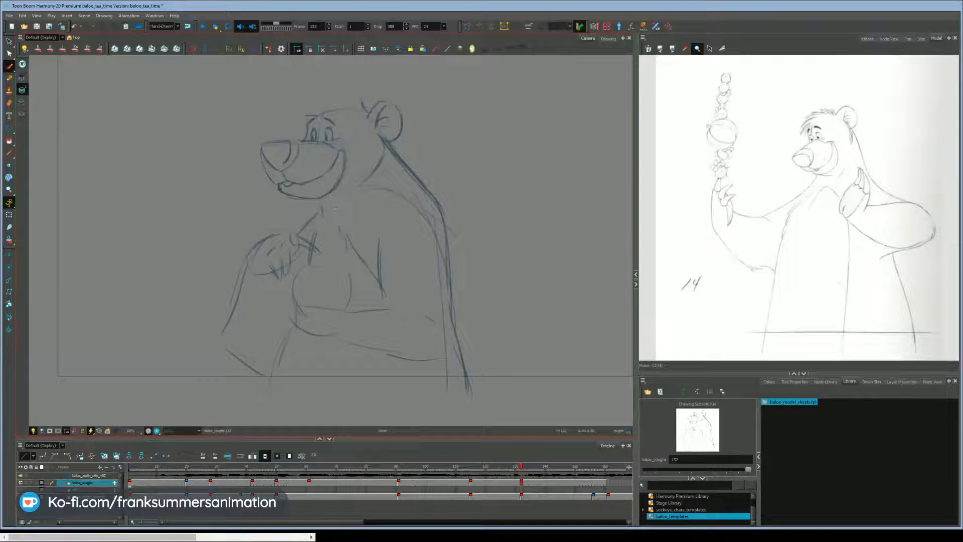
Step: Extend the chest line up toward the neck on frame 132 after comparing with frame 115
{"action": "key", "text": "f"}
{"action": "key", "text": "g"}
{"action": "key", "text": "f"}
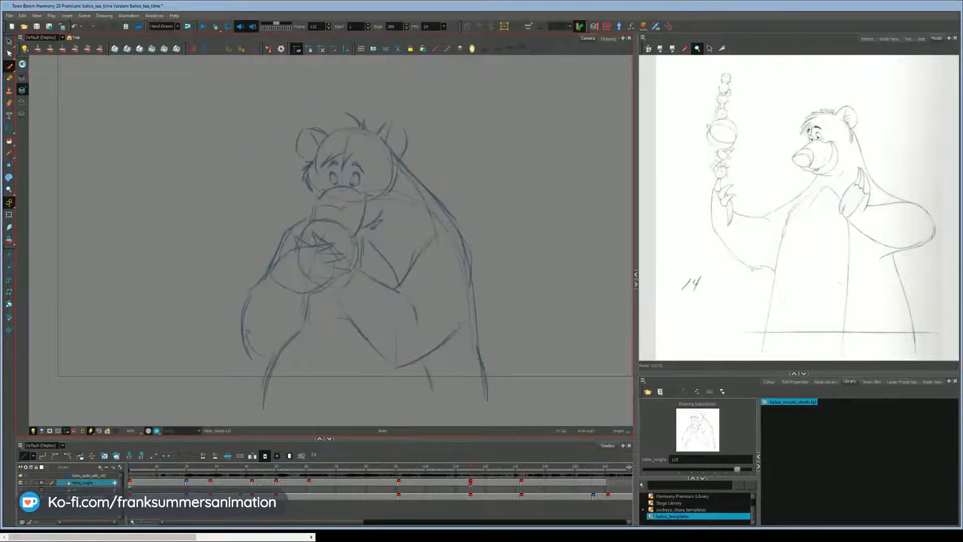
{"action": "key", "text": "g"}
{"action": "left_click_drag", "start_coordinate": [349, 253], "coordinate": [340, 229]}
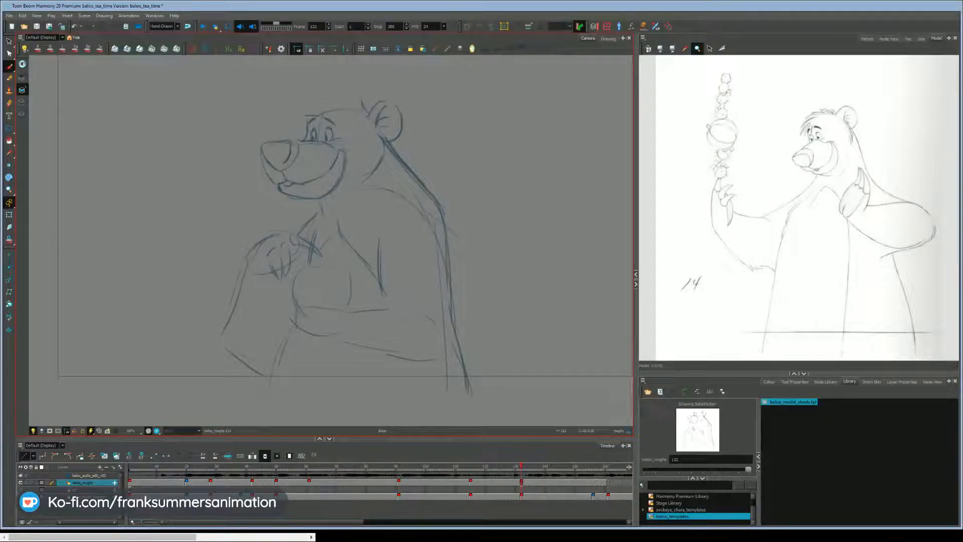
Step: Draw hair strokes across the top of the head on frame 132 and touch up the fringe on frame 115
{"action": "left_click_drag", "start_coordinate": [339, 98], "coordinate": [363, 108]}
{"action": "key", "text": "f"}
{"action": "key", "text": "g"}
{"action": "key", "text": "f"}
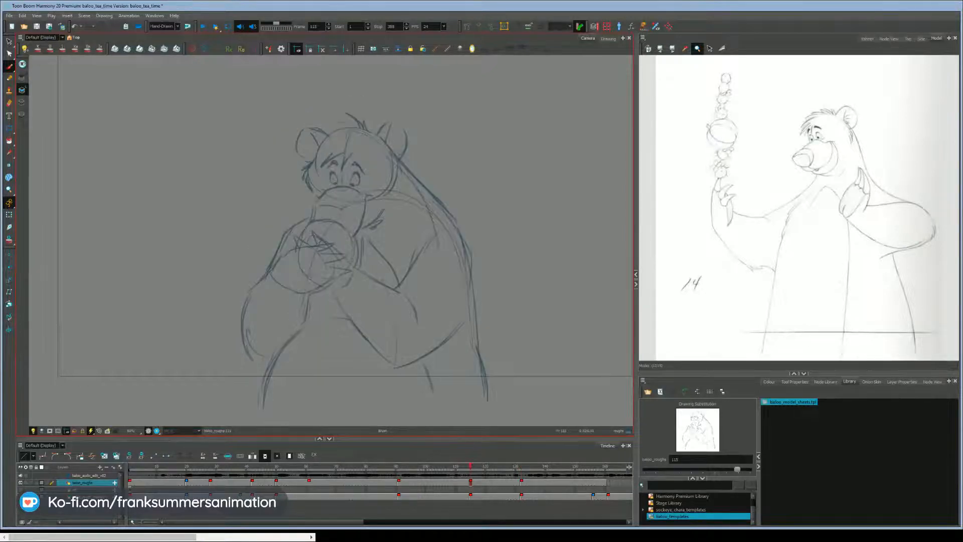
{"action": "left_click_drag", "start_coordinate": [319, 149], "coordinate": [335, 133]}
{"action": "key", "text": "g"}
{"action": "key", "text": "f"}
{"action": "key", "text": "g"}
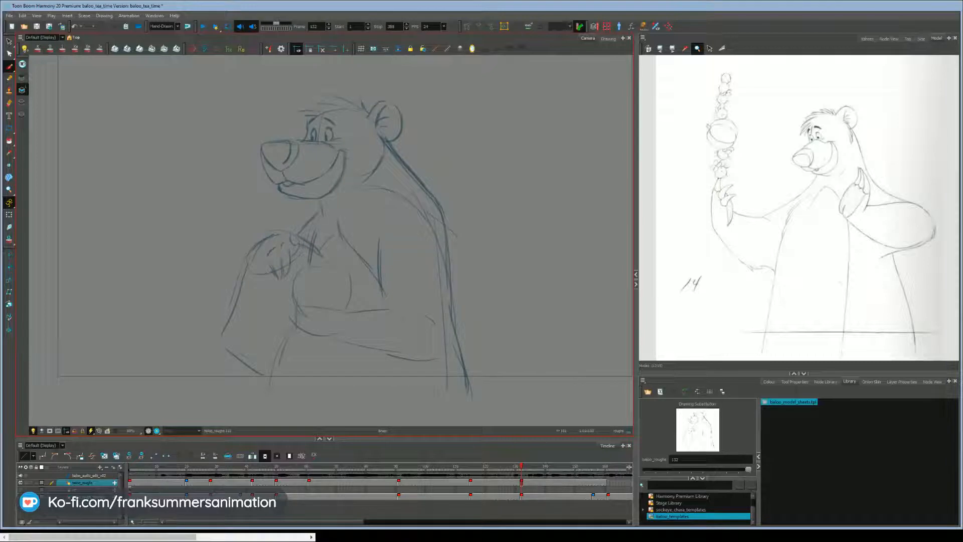
Step: Round off the far elbow and redraw the near arm's outer edge from shoulder to elbow on frame 132, flipping against frame 115
{"action": "key", "text": "f"}
{"action": "key", "text": "g"}
{"action": "key", "text": "f"}
{"action": "key", "text": "g"}
{"action": "key", "text": "f"}
{"action": "key", "text": "g"}
{"action": "key", "text": "ctrl+z"}
{"action": "key", "text": "ctrl+z"}
{"action": "left_click", "coordinate": [444, 217], "text": "ctrl"}
{"action": "left_click_drag", "start_coordinate": [444, 218], "coordinate": [445, 321]}
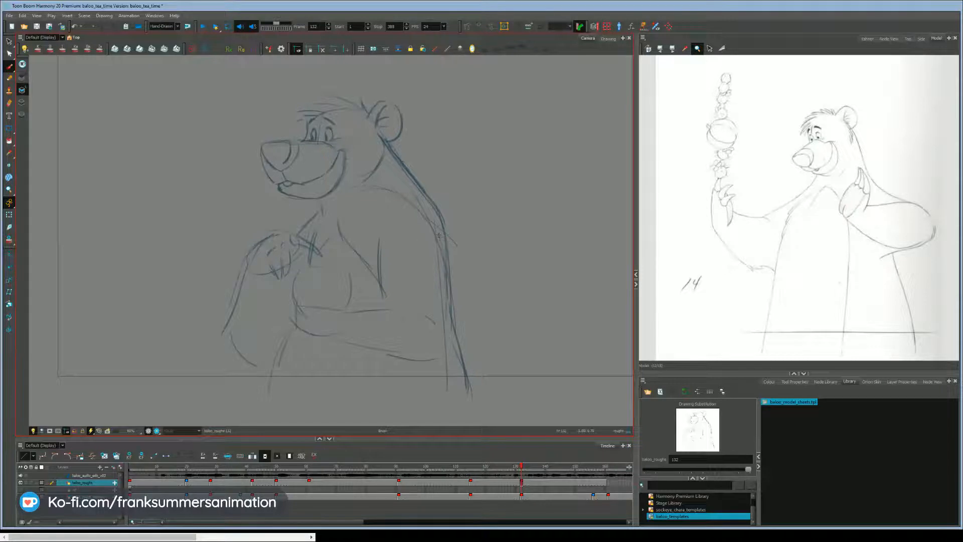
{"action": "left_click_drag", "start_coordinate": [439, 236], "coordinate": [436, 358]}
{"action": "key", "text": "ctrl+z"}
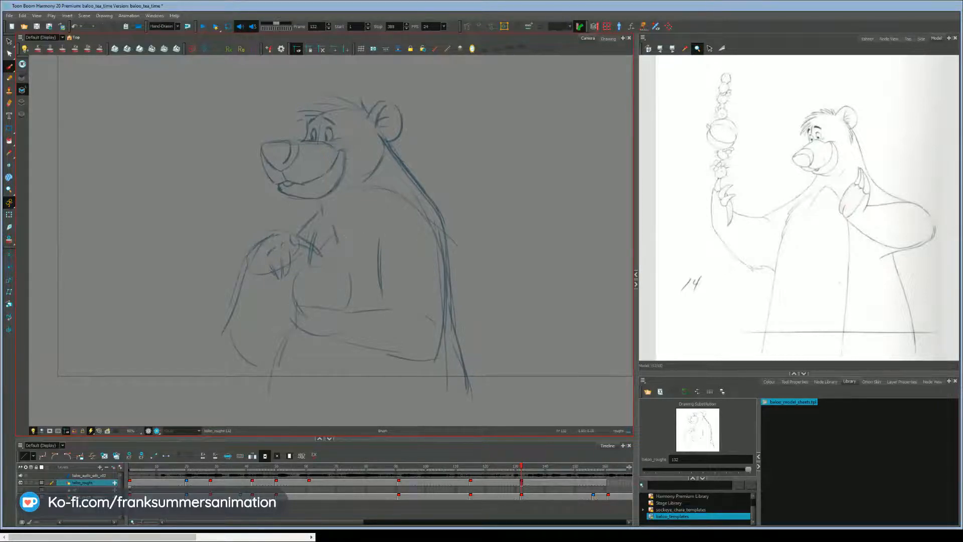
Step: Strengthen the belly and hip contour lines below the arms on frame 132 after comparing with frames 115 and 91
{"action": "key", "text": "f"}
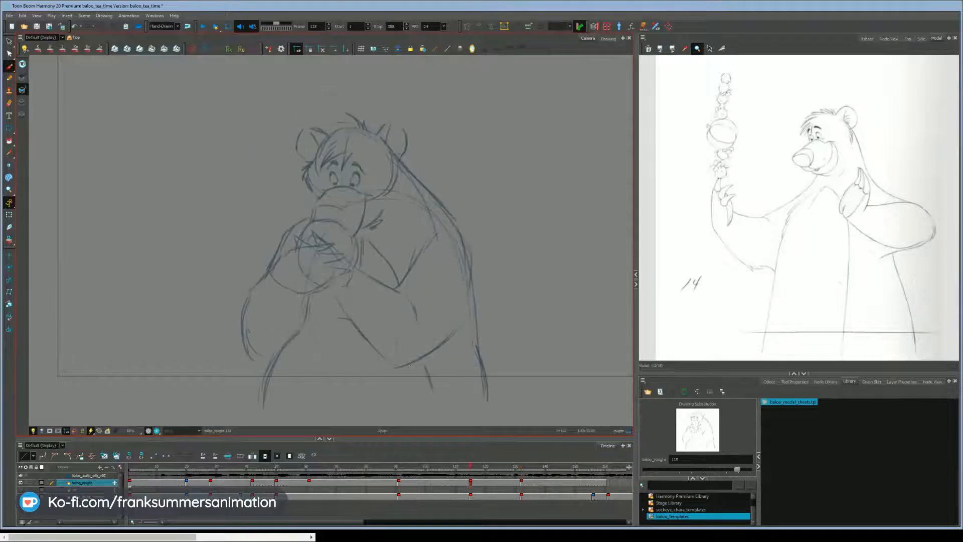
{"action": "key", "text": "f"}
{"action": "key", "text": "f"}
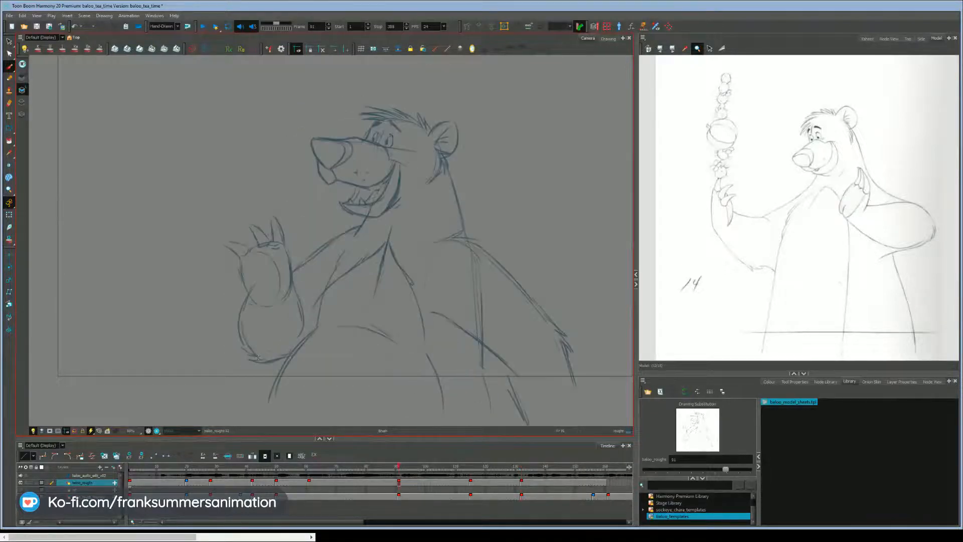
{"action": "key", "text": "g"}
{"action": "key", "text": "g"}
{"action": "key", "text": "f"}
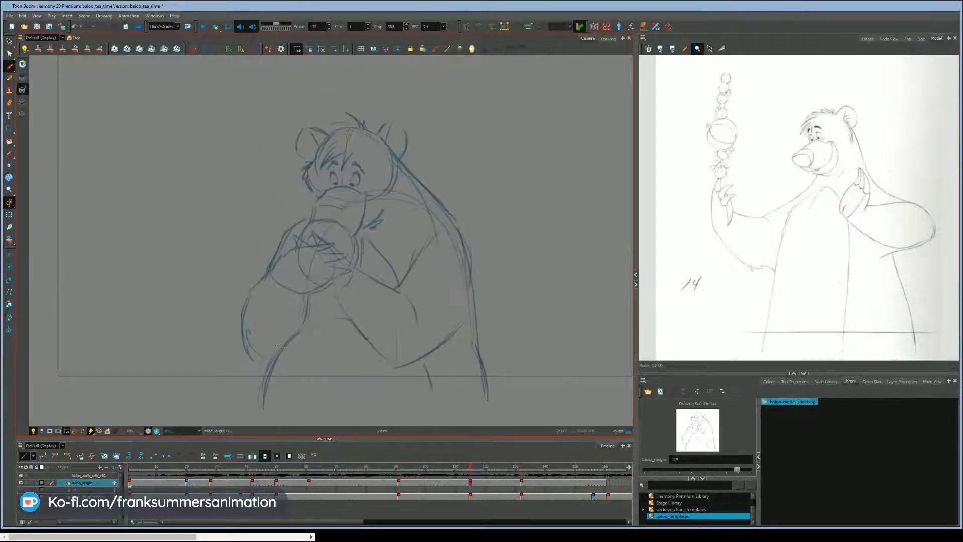
{"action": "key", "text": "g"}
{"action": "mouse_move", "coordinate": [273, 351]}
{"action": "left_mouse_down"}
{"action": "mouse_move", "coordinate": [258, 392]}
{"action": "mouse_move", "coordinate": [262, 378]}
{"action": "left_mouse_up"}
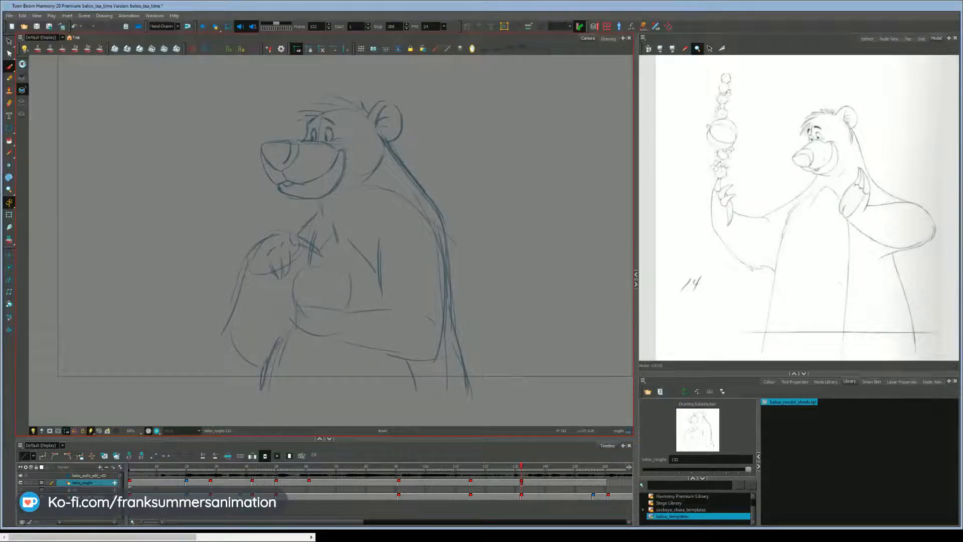
Step: Rework the cheek line beside the open mouth on frame 91 after flipping through the neighbouring keys
{"action": "key", "text": "f"}
{"action": "key", "text": "g"}
{"action": "key", "text": "f"}
{"action": "key", "text": "f"}
{"action": "key", "text": "f"}
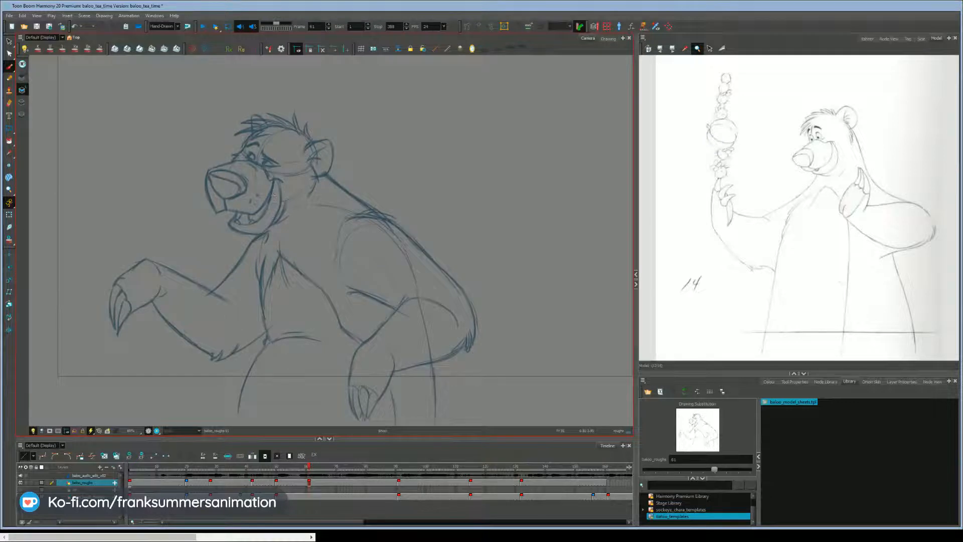
{"action": "key", "text": "g"}
{"action": "key", "text": "g"}
{"action": "key", "text": "f"}
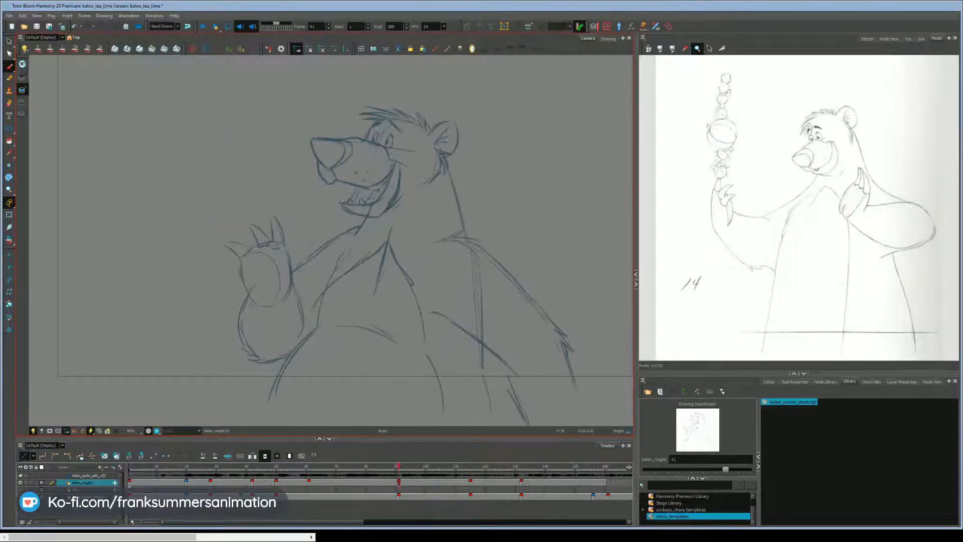
{"action": "key", "text": "ctrl+z"}
{"action": "mouse_move", "coordinate": [396, 194]}
{"action": "left_mouse_down"}
{"action": "mouse_move", "coordinate": [371, 221]}
{"action": "mouse_move", "coordinate": [401, 194]}
{"action": "left_mouse_up"}
Step: Clean up the line under the chin on frame 115 and firm up the near elbow and the paws around the cup
{"action": "key", "text": "g"}
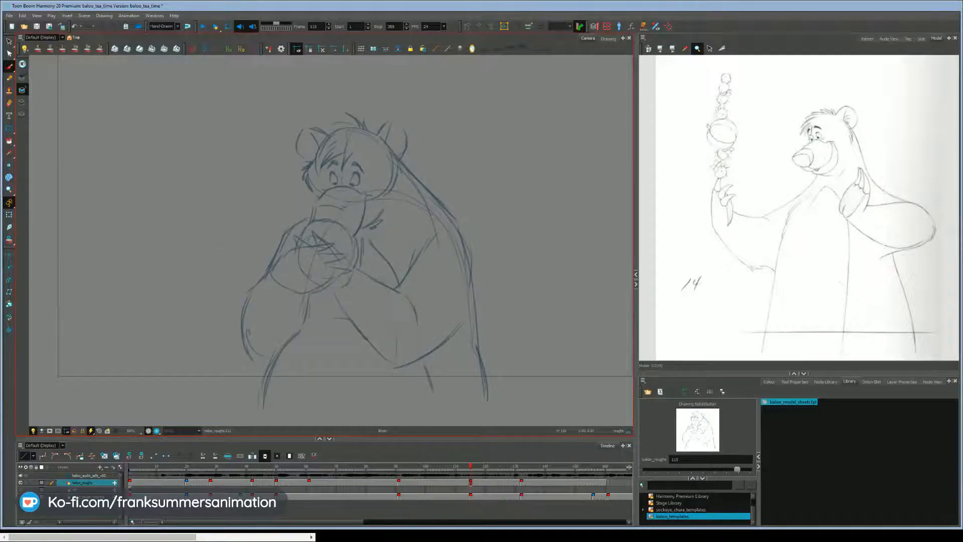
{"action": "key", "text": "f"}
{"action": "key", "text": "g"}
{"action": "left_click_drag", "start_coordinate": [381, 226], "coordinate": [366, 223]}
{"action": "left_click_drag", "start_coordinate": [404, 359], "coordinate": [468, 315]}
{"action": "mouse_move", "coordinate": [309, 246]}
{"action": "left_mouse_down"}
{"action": "mouse_move", "coordinate": [271, 272]}
{"action": "mouse_move", "coordinate": [329, 277]}
{"action": "left_mouse_up"}
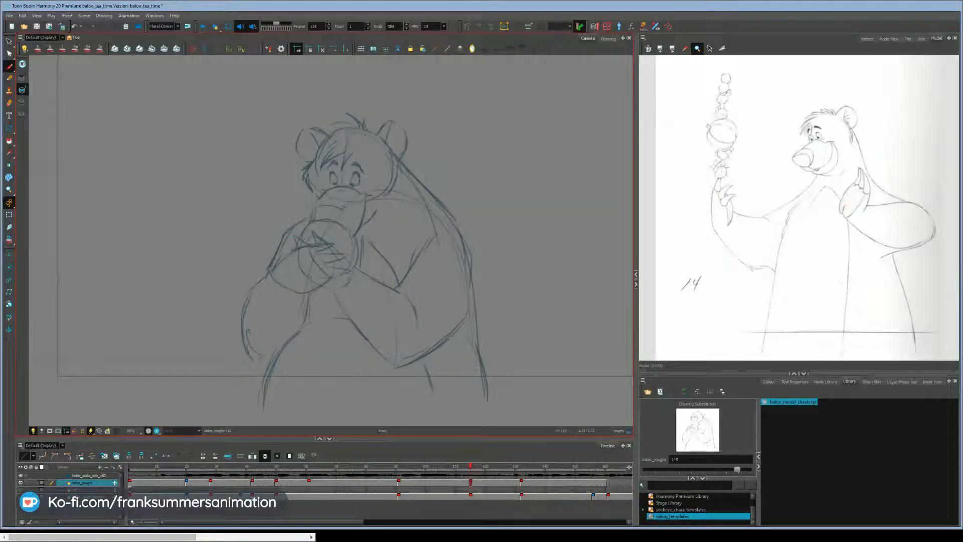
Step: Refine the far arm on frame 115 by adding a wrist stroke and redrawing its inner edge down to the belly
{"action": "left_click_drag", "start_coordinate": [290, 252], "coordinate": [276, 264]}
{"action": "mouse_move", "coordinate": [309, 322]}
{"action": "left_mouse_down"}
{"action": "mouse_move", "coordinate": [307, 296]}
{"action": "mouse_move", "coordinate": [296, 320]}
{"action": "left_mouse_up"}
{"action": "key", "text": "ctrl+z"}
{"action": "left_click_drag", "start_coordinate": [301, 309], "coordinate": [299, 336]}
{"action": "key", "text": "ctrl+z"}
{"action": "left_click_drag", "start_coordinate": [301, 301], "coordinate": [293, 331]}
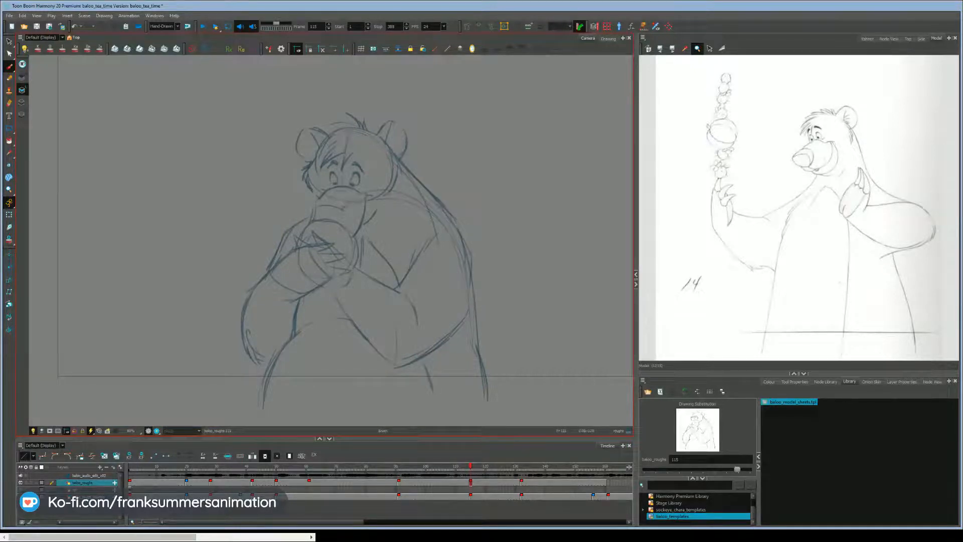
Step: Strengthen the near upper arm's inner edge and the line beside the muzzle on frame 115, comparing with frame 91
{"action": "key", "text": "comma"}
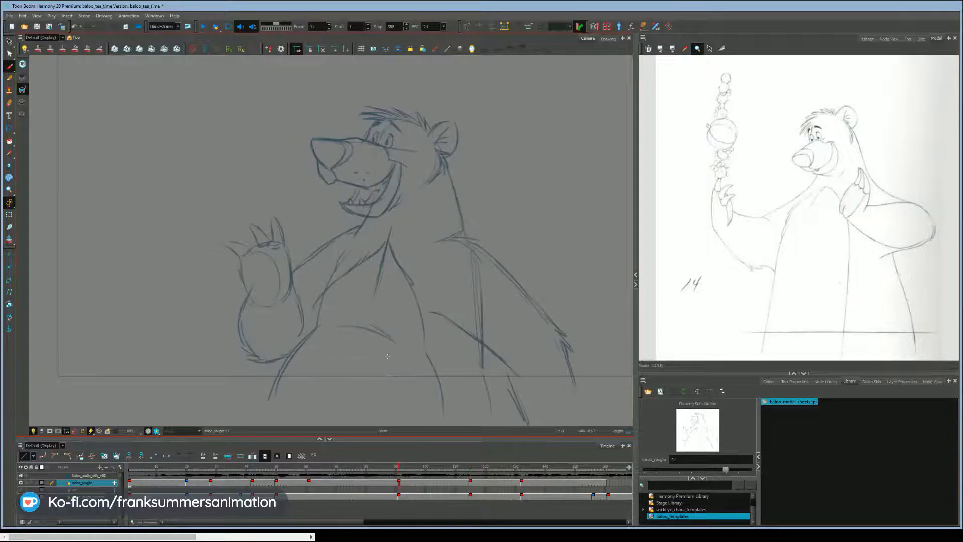
{"action": "key", "text": "period"}
{"action": "key", "text": "comma"}
{"action": "key", "text": "period"}
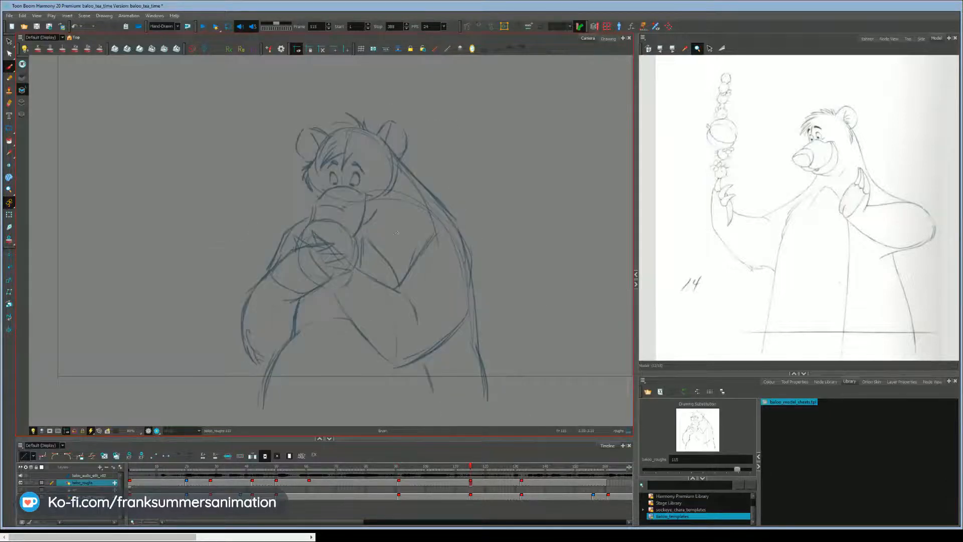
{"action": "left_click_drag", "start_coordinate": [420, 242], "coordinate": [399, 285]}
{"action": "left_click_drag", "start_coordinate": [365, 212], "coordinate": [359, 234]}
{"action": "mouse_move", "coordinate": [161, 133]}
{"action": "left_mouse_down"}
{"action": "mouse_move", "coordinate": [172, 151]}
{"action": "mouse_move", "coordinate": [181, 121]}
{"action": "mouse_move", "coordinate": [194, 122]}
{"action": "left_mouse_up"}
{"action": "mouse_move", "coordinate": [193, 129]}
{"action": "left_mouse_down"}
{"action": "mouse_move", "coordinate": [194, 153]}
{"action": "mouse_move", "coordinate": [176, 164]}
{"action": "left_mouse_up"}
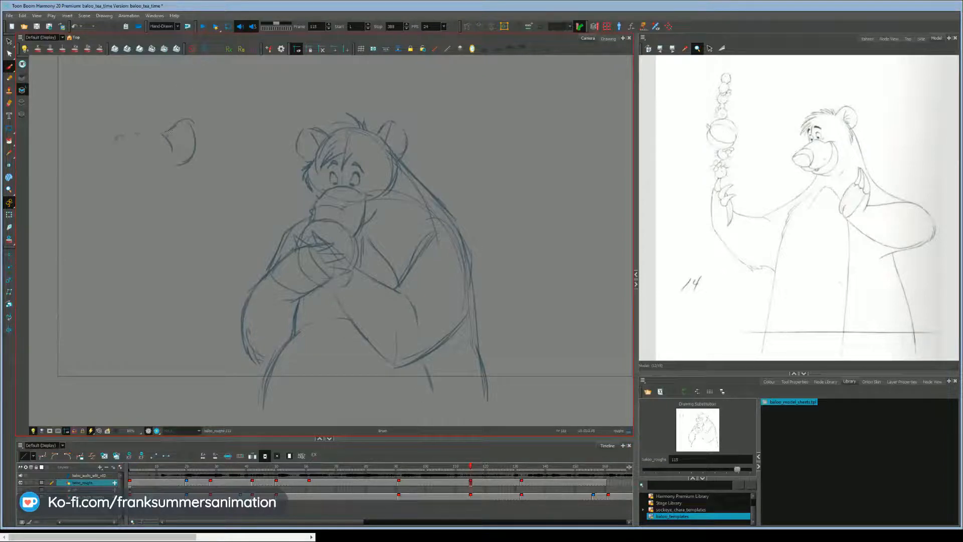
{"action": "mouse_move", "coordinate": [115, 142]}
{"action": "left_mouse_down"}
{"action": "mouse_move", "coordinate": [140, 136]}
{"action": "mouse_move", "coordinate": [151, 160]}
{"action": "mouse_move", "coordinate": [132, 155]}
{"action": "left_mouse_up"}
{"action": "mouse_move", "coordinate": [141, 137]}
{"action": "left_mouse_down"}
{"action": "mouse_move", "coordinate": [144, 163]}
{"action": "mouse_move", "coordinate": [157, 166]}
{"action": "mouse_move", "coordinate": [129, 159]}
{"action": "mouse_move", "coordinate": [135, 181]}
{"action": "mouse_move", "coordinate": [113, 179]}
{"action": "left_mouse_up"}
{"action": "left_click_drag", "start_coordinate": [103, 146], "coordinate": [101, 160]}
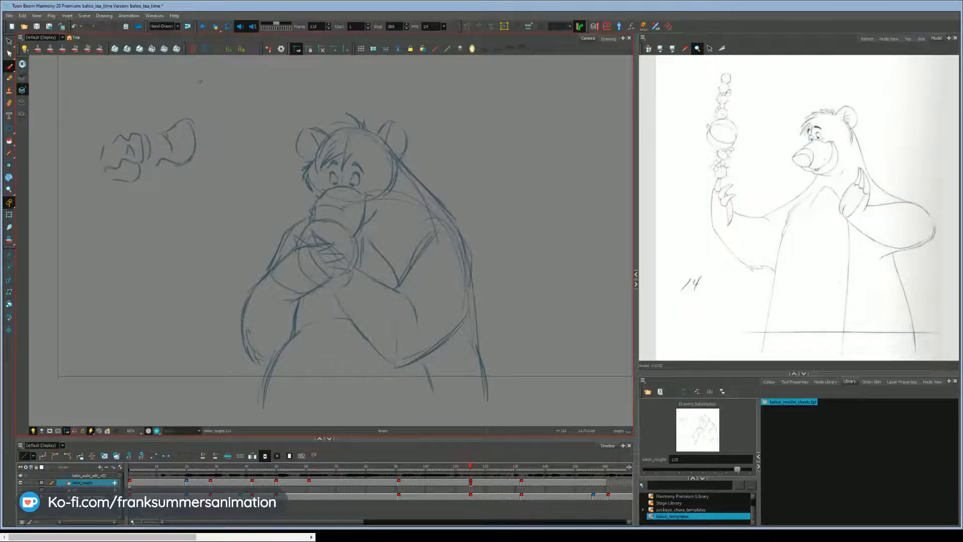
{"action": "left_click_drag", "start_coordinate": [199, 82], "coordinate": [208, 136]}
{"action": "key", "text": "Delete"}
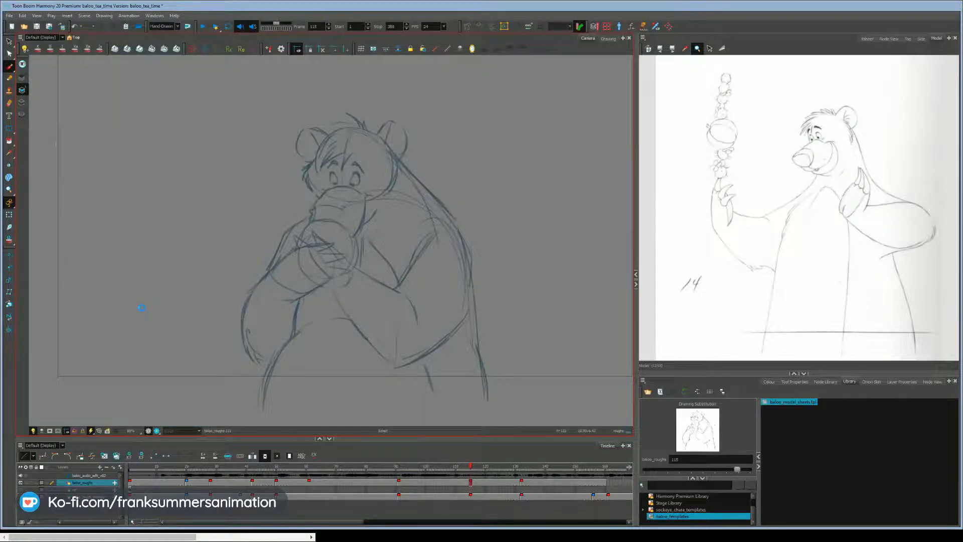
Step: Save the scene and redraw the near upper arm's inner edge down to the forearm on frame 132
{"action": "key", "text": "ctrl+s"}
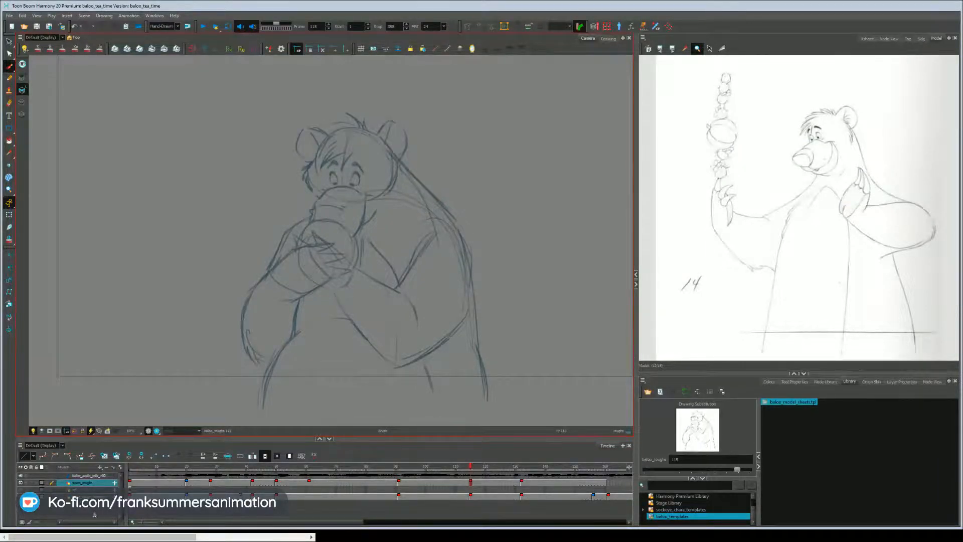
{"action": "left_click", "coordinate": [103, 494]}
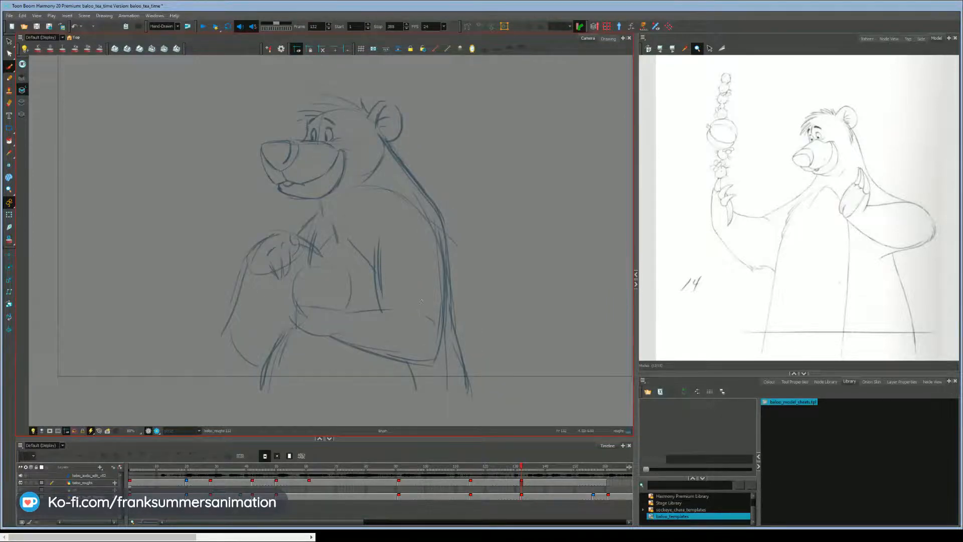
{"action": "key", "text": "Return"}
{"action": "mouse_move", "coordinate": [380, 293]}
{"action": "left_mouse_down"}
{"action": "mouse_move", "coordinate": [377, 249]}
{"action": "mouse_move", "coordinate": [376, 269]}
{"action": "left_mouse_up"}
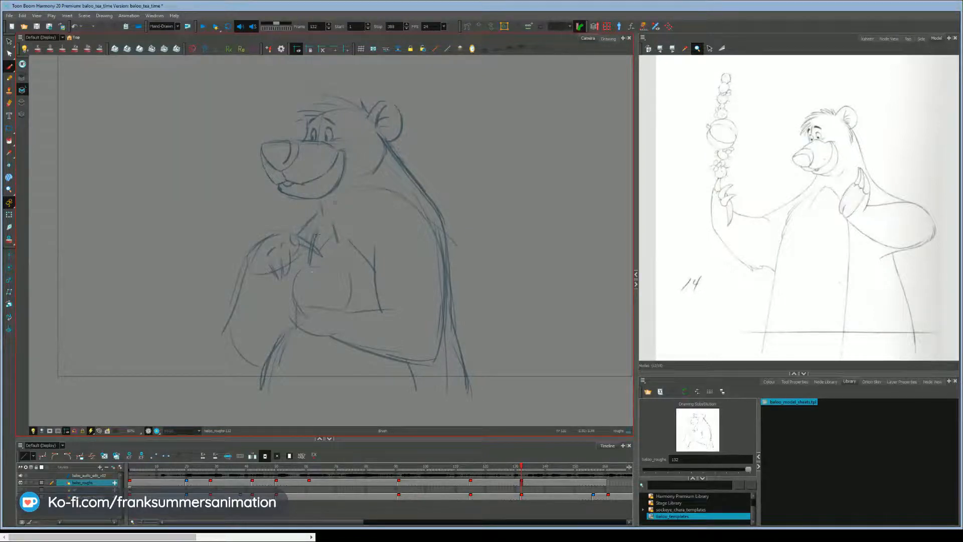
Step: Add a neck stroke below the chin and complete the round shape in front of the belly on frame 132, flipping against frame 115
{"action": "left_click_drag", "start_coordinate": [328, 211], "coordinate": [321, 224]}
{"action": "key", "text": "f"}
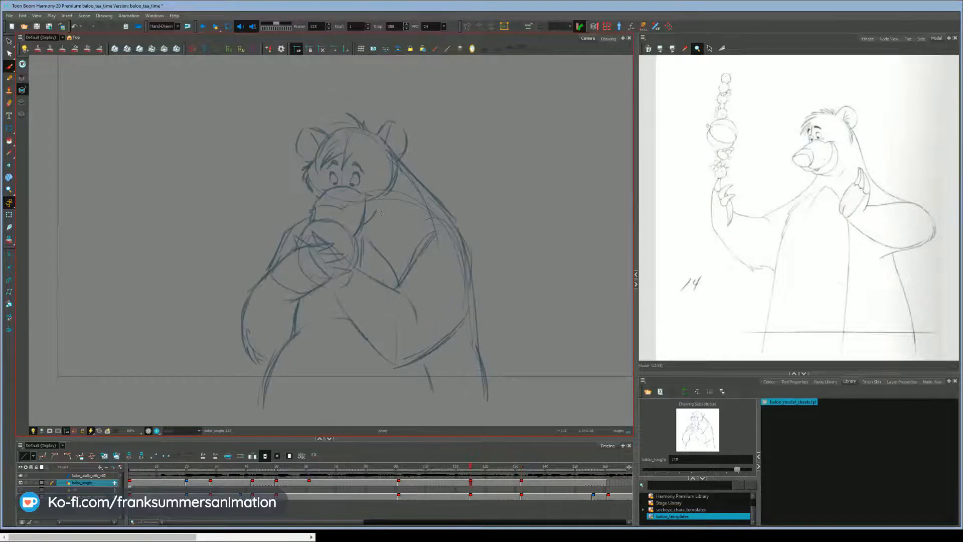
{"action": "key", "text": "g"}
{"action": "key", "text": "f"}
{"action": "key", "text": "g"}
{"action": "key", "text": "f"}
{"action": "key", "text": "g"}
{"action": "key", "text": "f"}
{"action": "key", "text": "g"}
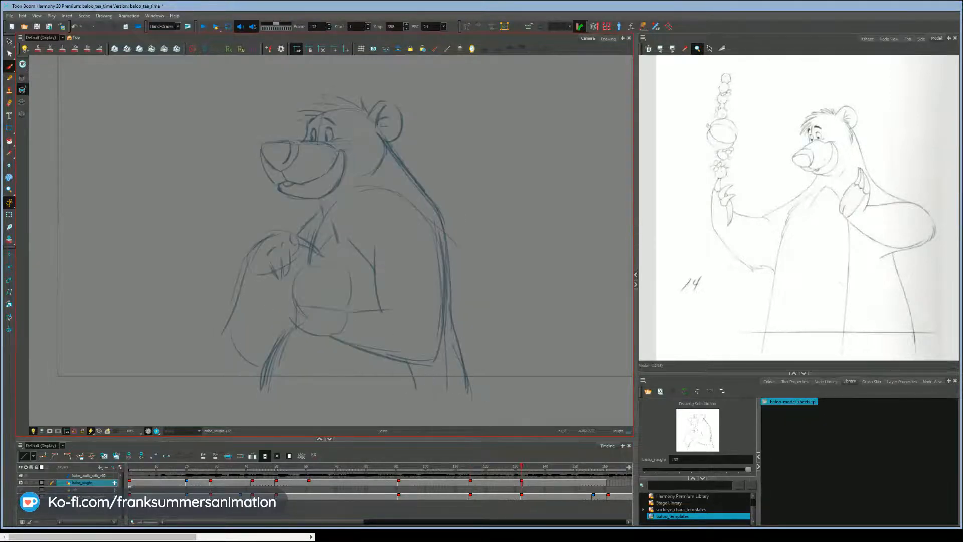
{"action": "key", "text": "f"}
{"action": "key", "text": "g"}
{"action": "mouse_move", "coordinate": [306, 263]}
{"action": "left_mouse_down"}
{"action": "mouse_move", "coordinate": [325, 263]}
{"action": "mouse_move", "coordinate": [351, 297]}
{"action": "left_mouse_up"}
{"action": "left_click_drag", "start_coordinate": [301, 273], "coordinate": [296, 310]}
Step: Play back the rough poses from around frame 47 and again from the start of the scene
{"action": "left_click", "coordinate": [267, 472]}
{"action": "key", "text": "Return"}
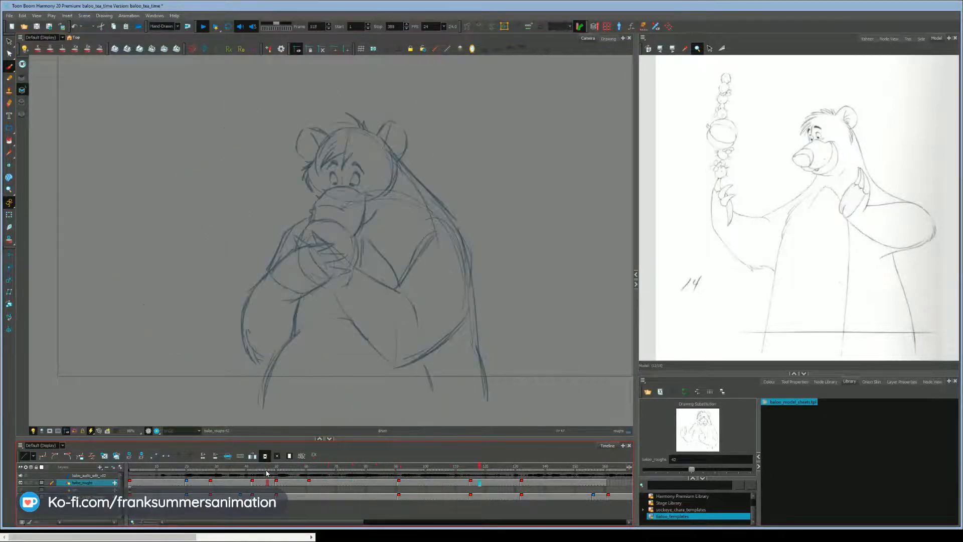
{"action": "key", "text": "Return"}
{"action": "left_click", "coordinate": [133, 469]}
{"action": "key", "text": "Return"}
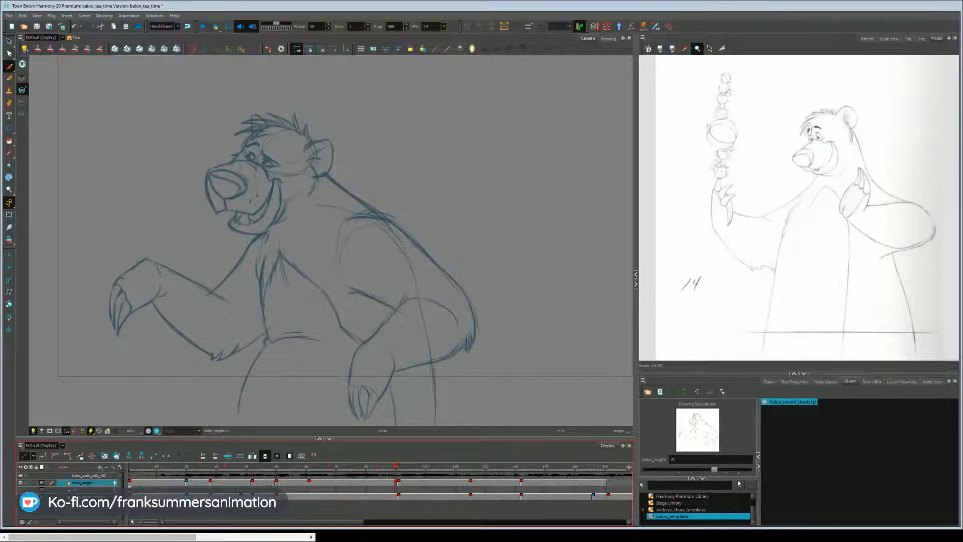
{"action": "left_click", "coordinate": [282, 513]}
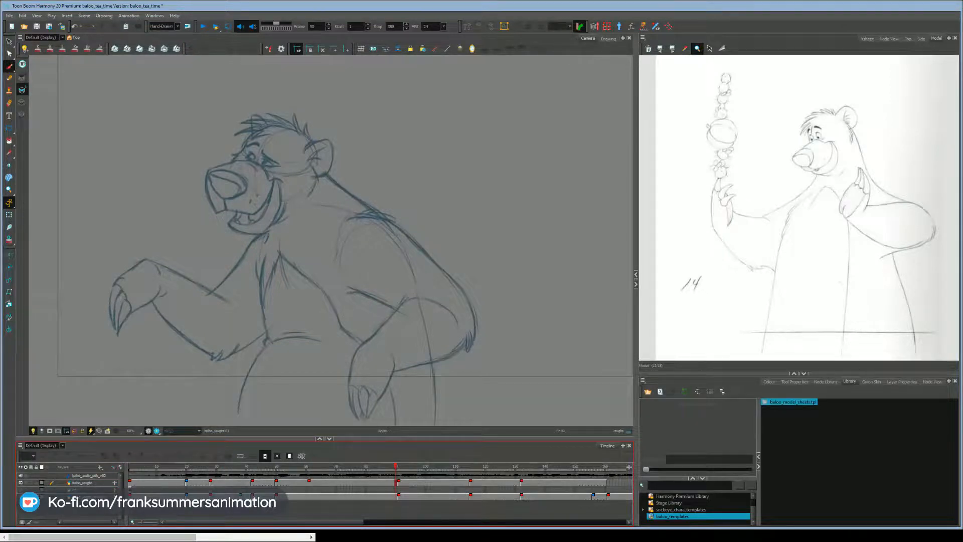
Step: Replay the roughs from around frames 18 and 46 to check the timing of the early poses
{"action": "left_click", "coordinate": [396, 462]}
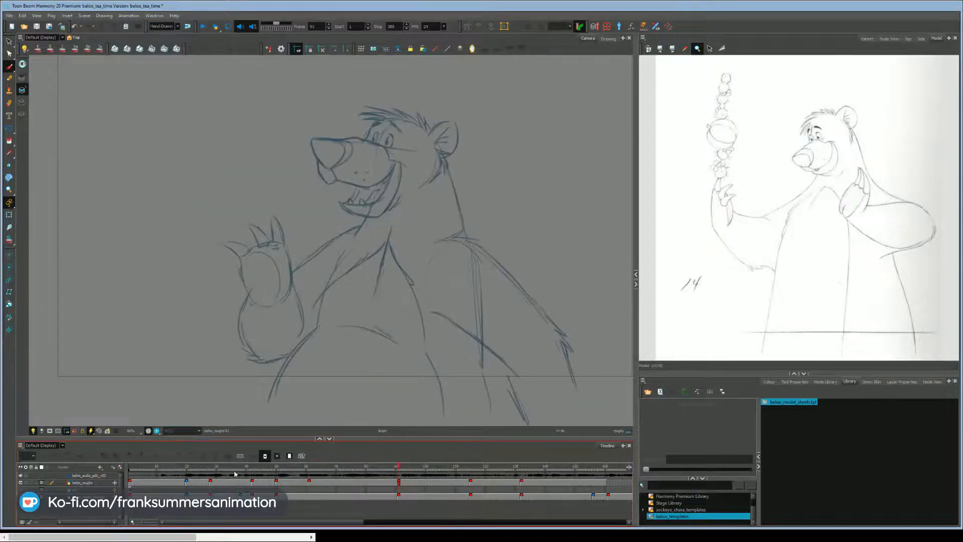
{"action": "left_click", "coordinate": [176, 475]}
{"action": "key", "text": "Return"}
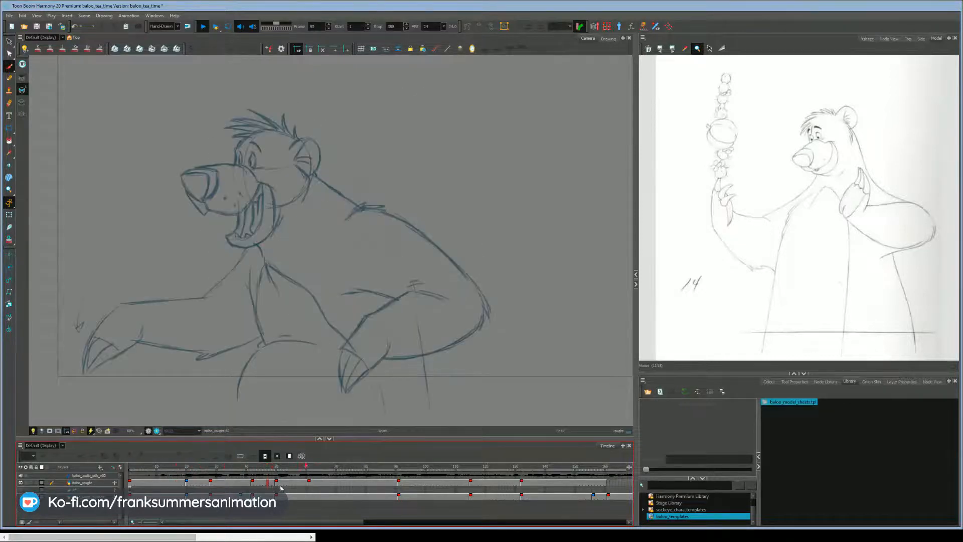
{"action": "key", "text": "Return"}
{"action": "left_click", "coordinate": [265, 468]}
{"action": "key", "text": "Return"}
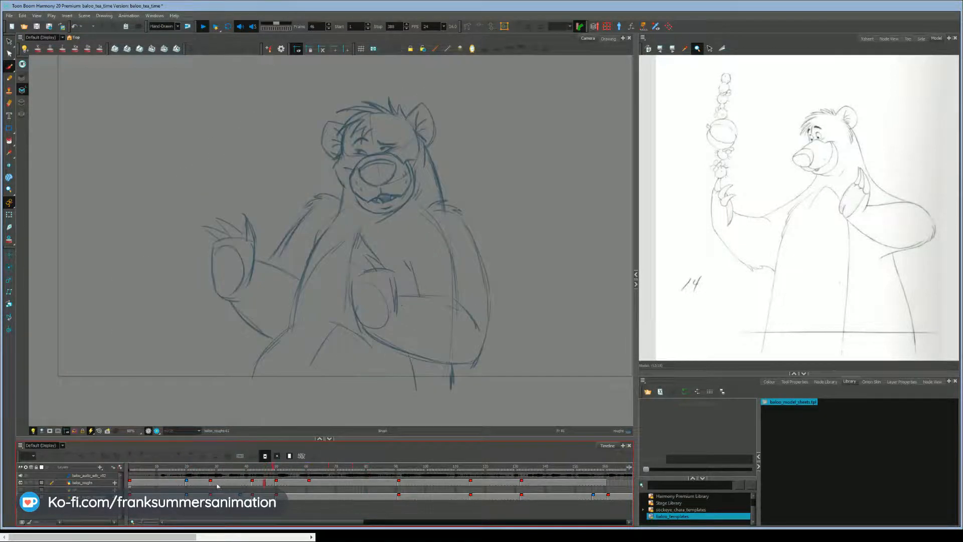
{"action": "key", "text": "Return"}
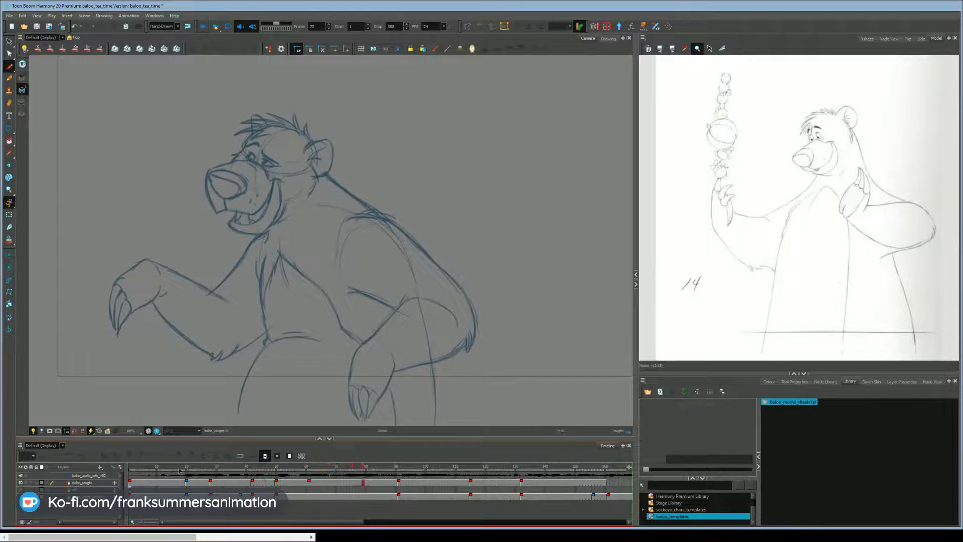
{"action": "left_click", "coordinate": [180, 470]}
{"action": "key", "text": "Return"}
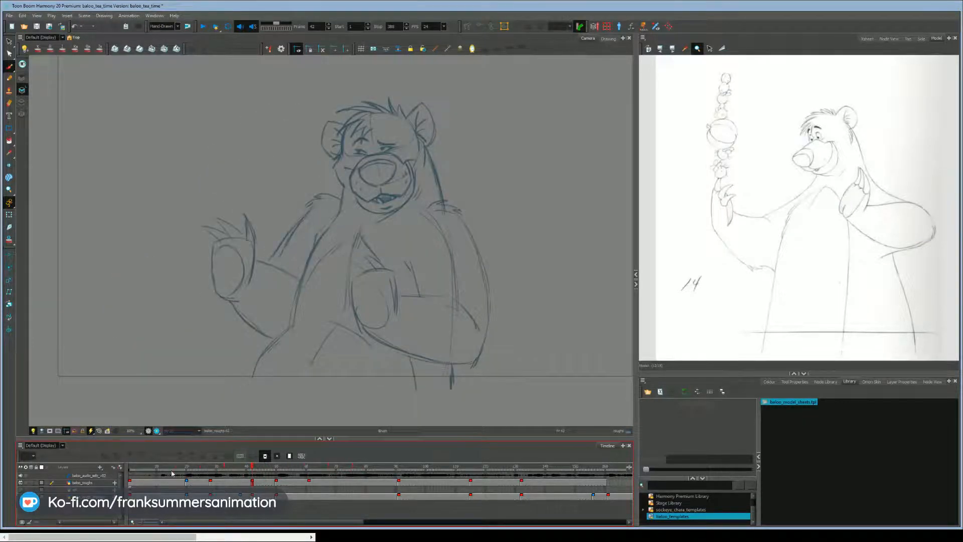
{"action": "key", "text": "Return"}
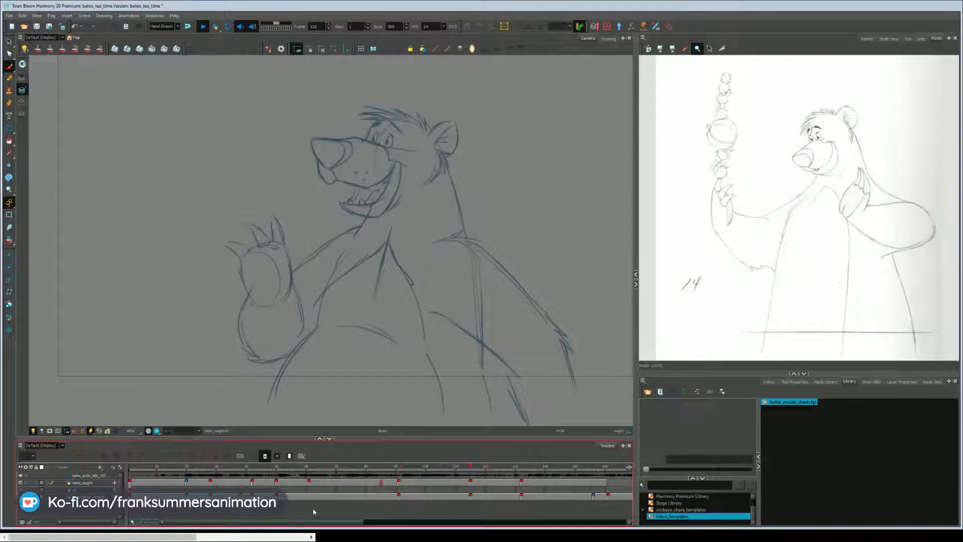
Step: Play back the roughs from around frames 92, 46 and 18 to check how the poses time out
{"action": "left_click", "coordinate": [403, 469]}
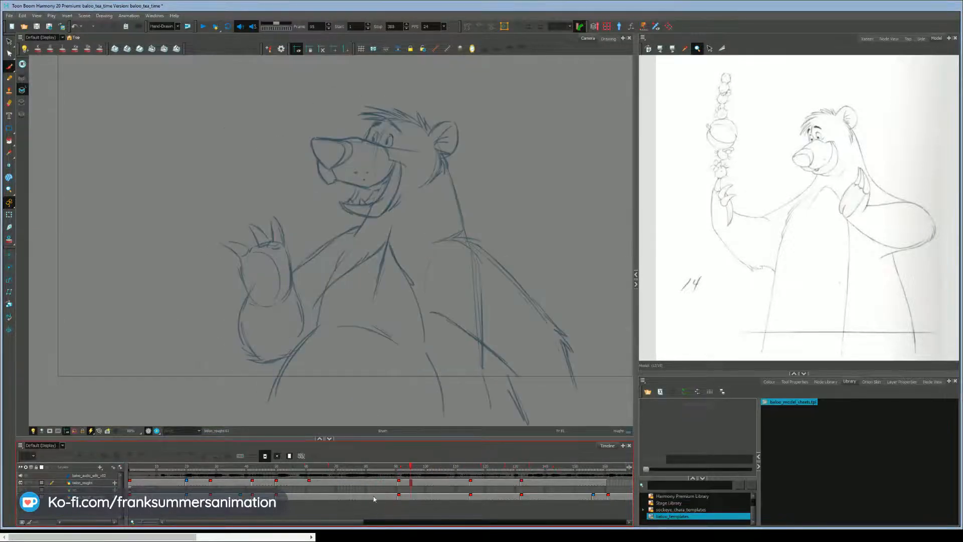
{"action": "left_click", "coordinate": [395, 468]}
{"action": "key", "text": "Return"}
{"action": "key", "text": "Return"}
{"action": "left_click", "coordinate": [261, 468]}
{"action": "key", "text": "Return"}
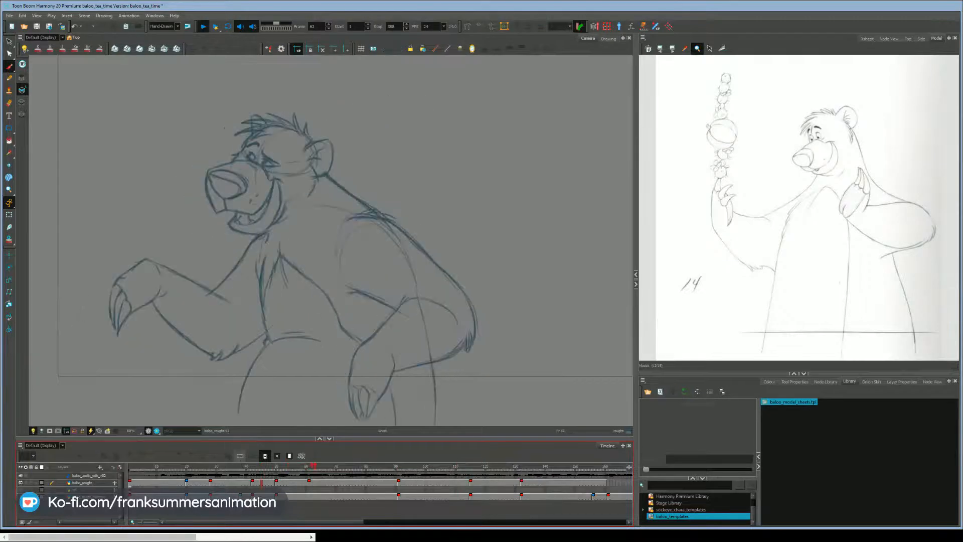
{"action": "key", "text": "Return"}
{"action": "left_click", "coordinate": [179, 466]}
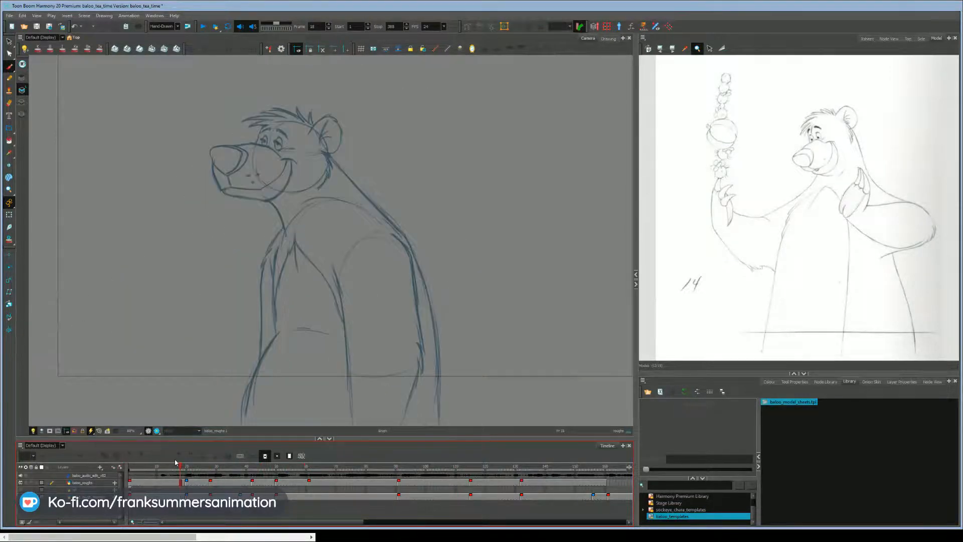
{"action": "key", "text": "Return"}
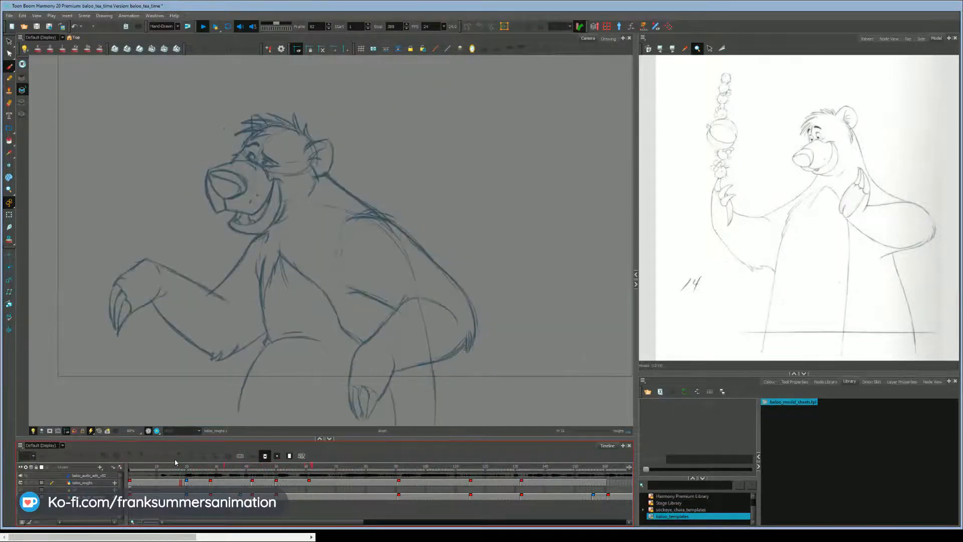
{"action": "key", "text": "Return"}
Step: Flip frame 50 against the previous key pose and firm up the outstretched far arm's upper edge and wrist lines
{"action": "key", "text": "f"}
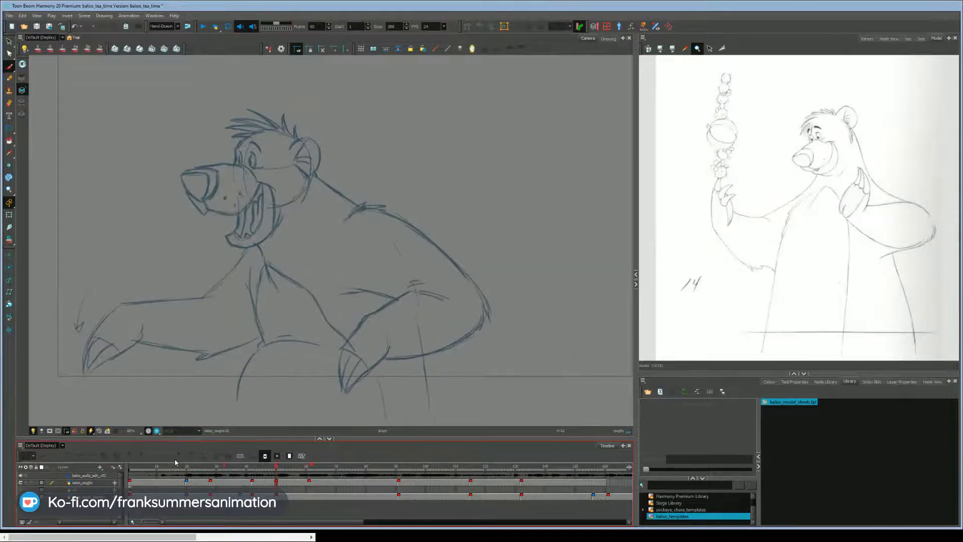
{"action": "key", "text": "f"}
{"action": "key", "text": "g"}
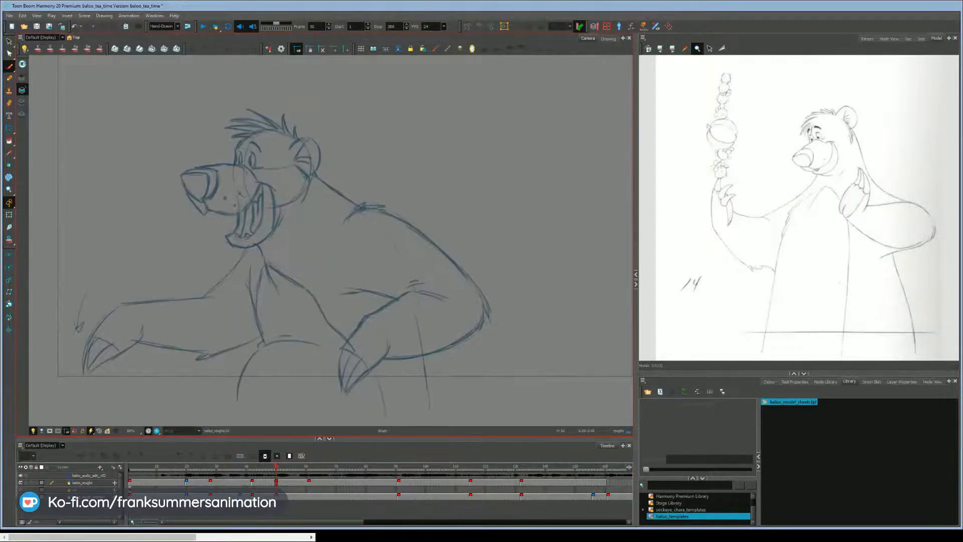
{"action": "key", "text": "f"}
{"action": "key", "text": "g"}
{"action": "key", "text": "f"}
{"action": "key", "text": "g"}
{"action": "key", "text": "f"}
{"action": "key", "text": "g"}
{"action": "key", "text": "ctrl+z"}
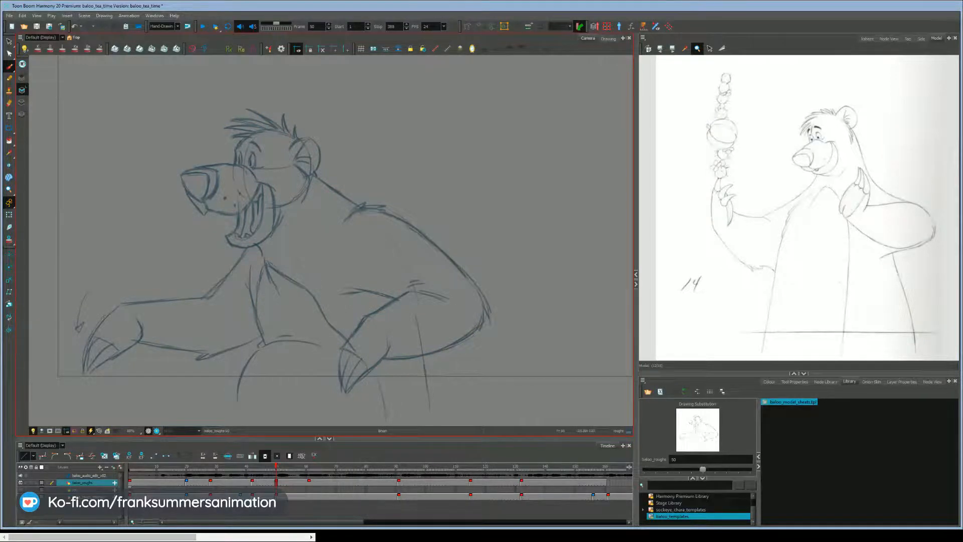
{"action": "key", "text": "f"}
{"action": "key", "text": "g"}
Step: Try a short stroke above the near elbow on frame 50, undo it, and flip against the previous pose
{"action": "key", "text": "ctrl+z"}
{"action": "left_click_drag", "start_coordinate": [415, 291], "coordinate": [454, 291]}
{"action": "key", "text": "ctrl+z"}
{"action": "key", "text": "f"}
{"action": "key", "text": "g"}
Step: Delete the stray strokes around the eyes on frame 50 and darken the near eye's pupil
{"action": "left_click", "coordinate": [258, 160]}
{"action": "key", "text": "Delete"}
{"action": "key", "text": "ctrl+space"}
{"action": "left_click_drag", "start_coordinate": [231, 151], "coordinate": [238, 169]}
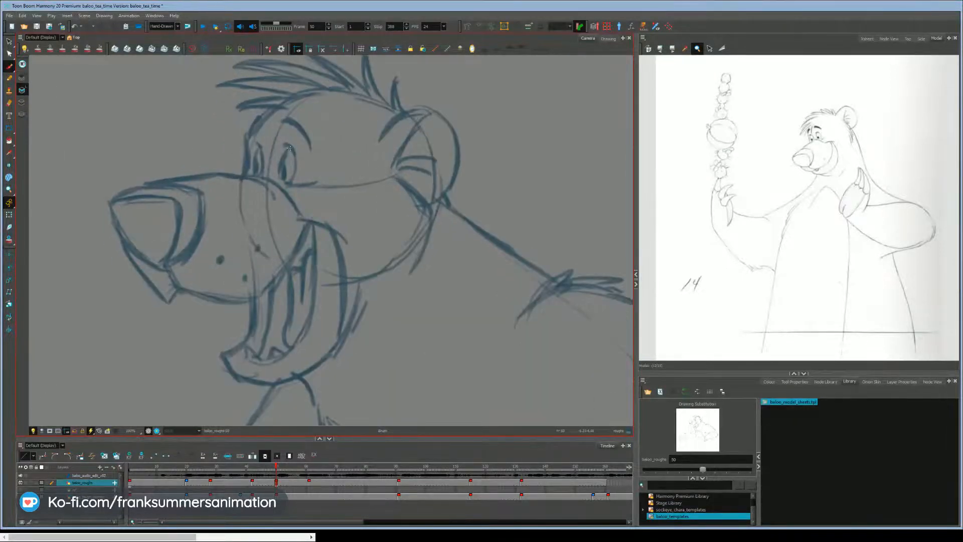
{"action": "left_click_drag", "start_coordinate": [287, 146], "coordinate": [294, 171]}
{"action": "left_click", "coordinate": [283, 176], "text": "ctrl"}
{"action": "key", "text": "Delete"}
{"action": "left_click", "coordinate": [282, 173], "text": "ctrl"}
{"action": "key", "text": "Delete"}
{"action": "left_click_drag", "start_coordinate": [281, 166], "coordinate": [280, 171]}
{"action": "key", "text": "ctrl+z"}
{"action": "left_click_drag", "start_coordinate": [283, 166], "coordinate": [278, 171]}
{"action": "key", "text": "ctrl+z"}
{"action": "key", "text": "ctrl+z"}
Step: Redraw the far edge of the face beside the far eye and its brow on frame 50
{"action": "left_click_drag", "start_coordinate": [249, 136], "coordinate": [242, 175]}
{"action": "left_click_drag", "start_coordinate": [272, 109], "coordinate": [260, 120]}
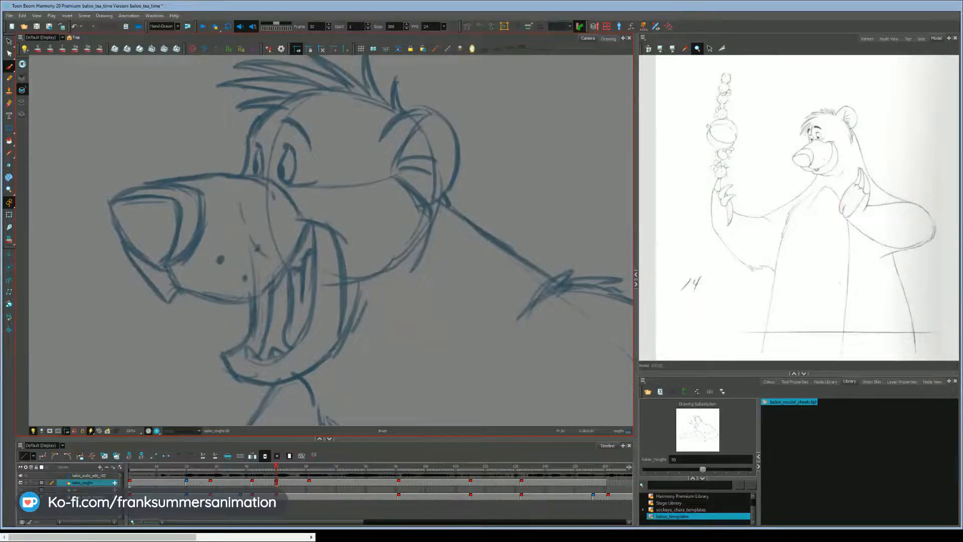
{"action": "key", "text": "ctrl+z"}
{"action": "left_click_drag", "start_coordinate": [259, 120], "coordinate": [276, 112]}
{"action": "left_click_drag", "start_coordinate": [252, 143], "coordinate": [268, 121]}
{"action": "left_click_drag", "start_coordinate": [189, 322], "coordinate": [197, 311]}
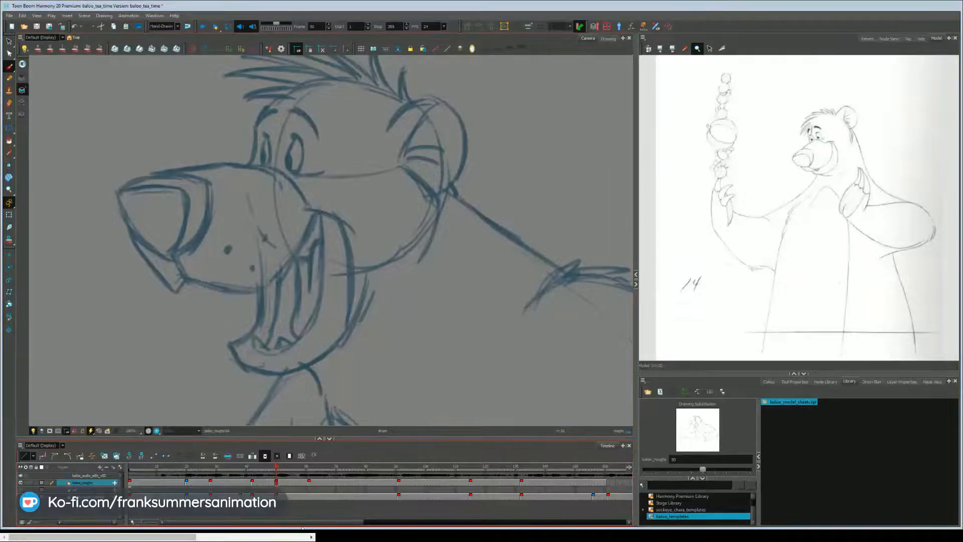
Step: Play back the whole bear from around frame 23 to check the corrected pose in motion
{"action": "left_click", "coordinate": [444, 498]}
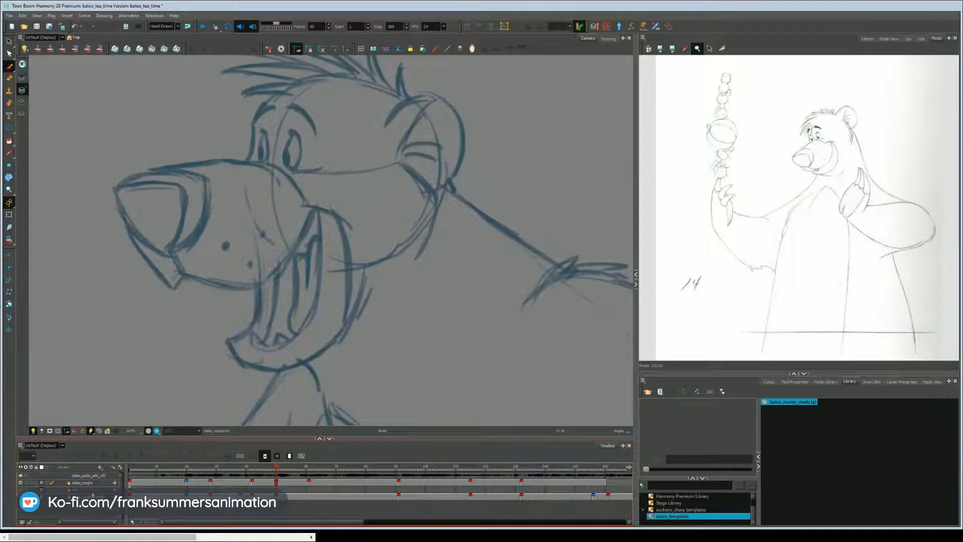
{"action": "left_click", "coordinate": [261, 468]}
{"action": "key", "text": "alt+z"}
{"action": "left_click_drag", "start_coordinate": [189, 363], "coordinate": [155, 350]}
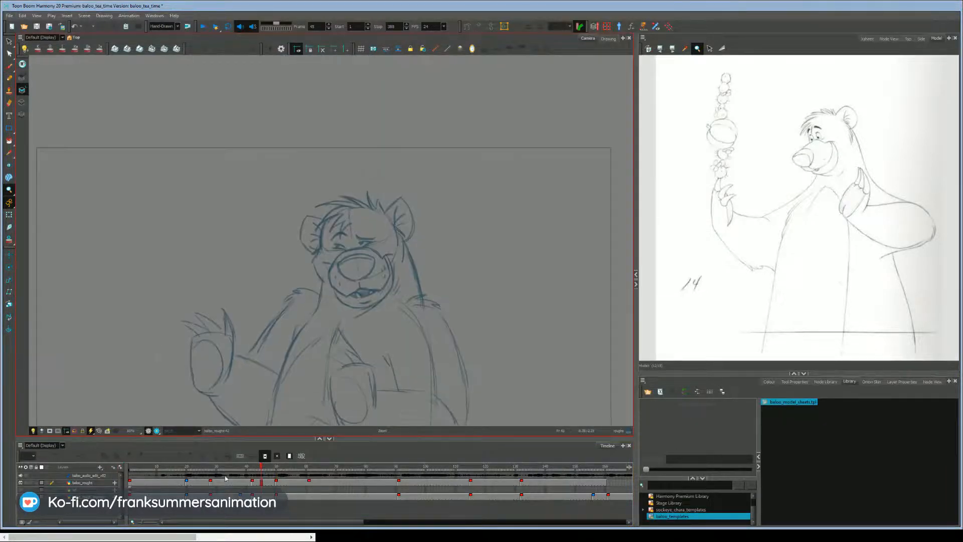
{"action": "left_click", "coordinate": [196, 468]}
{"action": "key", "text": "shift+Return"}
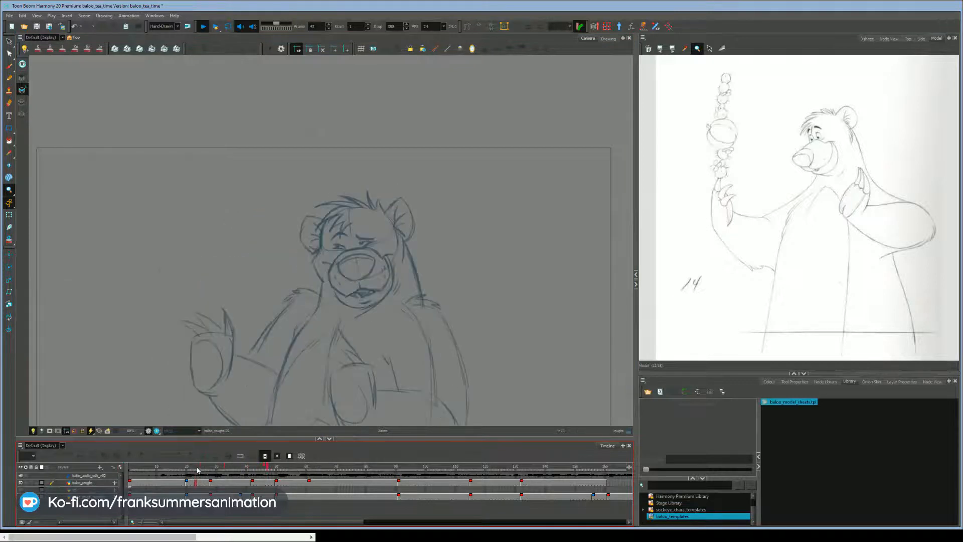
{"action": "key", "text": "shift+Return"}
{"action": "left_click_drag", "start_coordinate": [118, 395], "coordinate": [121, 388]}
{"action": "key", "text": "shift+Return"}
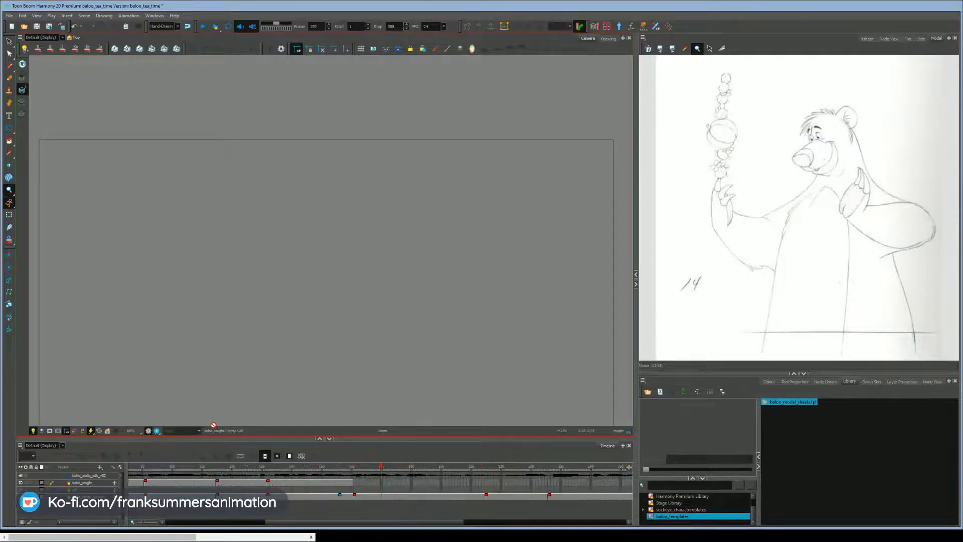
Step: Add a blank drawing on the roughs layer at frame 161 and extend its exposure to about frame 205
{"action": "left_click", "coordinate": [357, 484]}
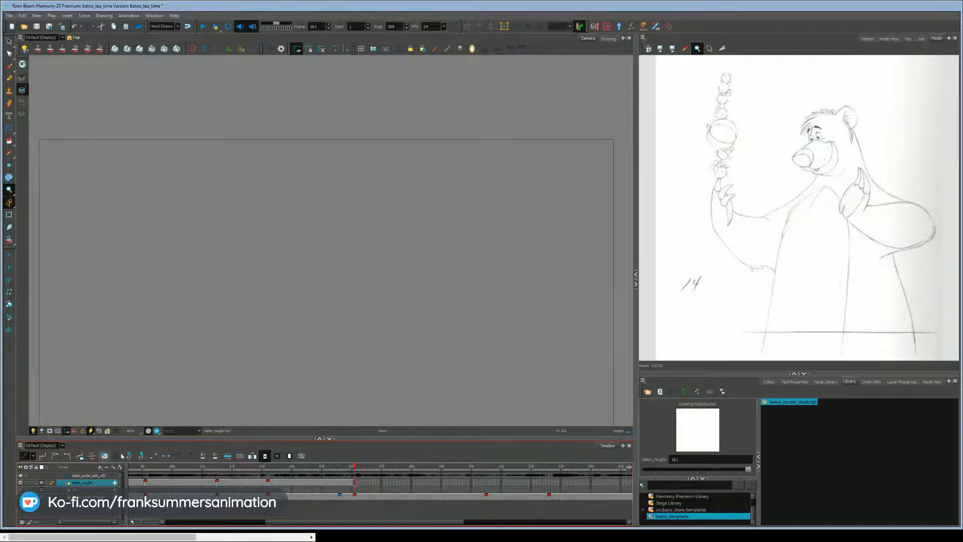
{"action": "left_click", "coordinate": [481, 485]}
{"action": "left_click", "coordinate": [485, 485]}
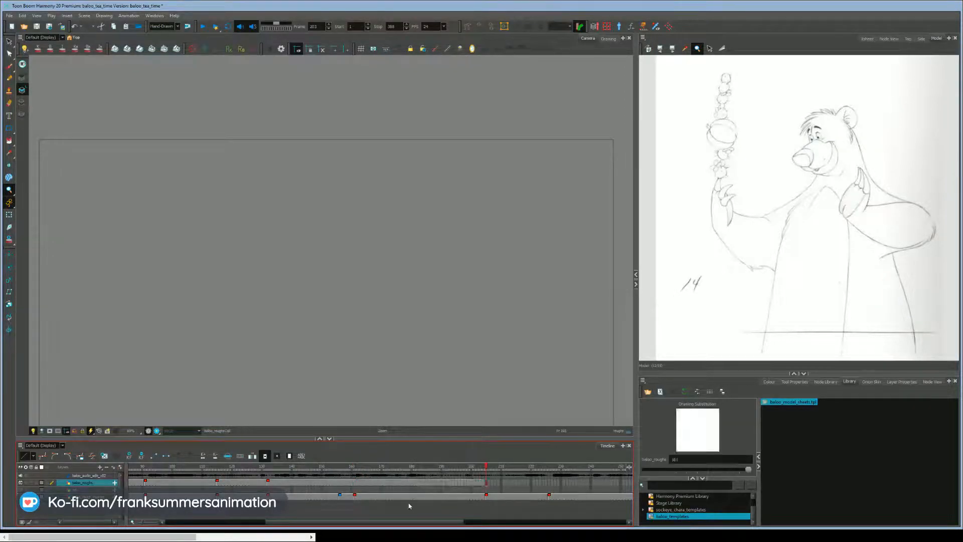
{"action": "left_click", "coordinate": [355, 485]}
{"action": "left_click", "coordinate": [195, 51]}
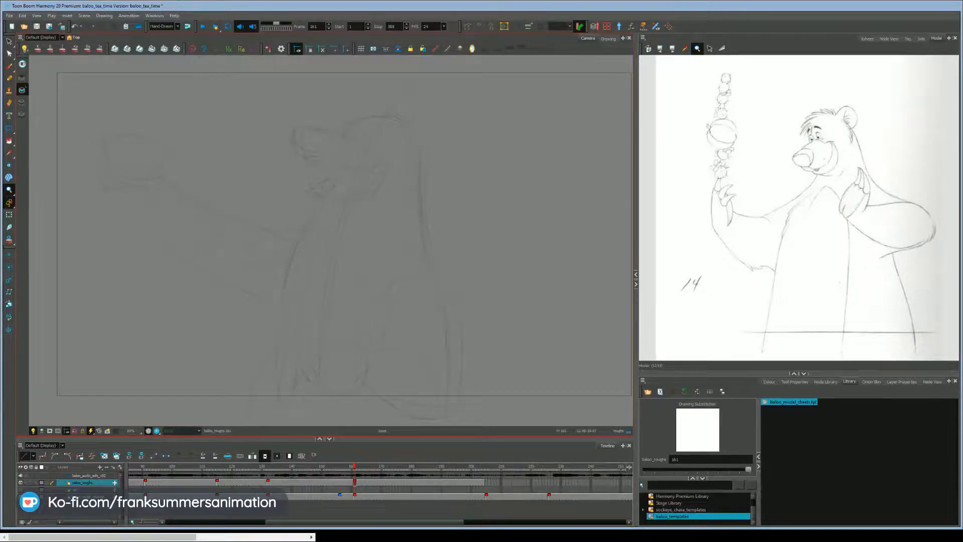
Step: Draw the back of the neck, the throat line and the near shoulder curve with the brush on frame 161
{"action": "key", "text": "alt+b"}
{"action": "left_click_drag", "start_coordinate": [428, 145], "coordinate": [429, 253]}
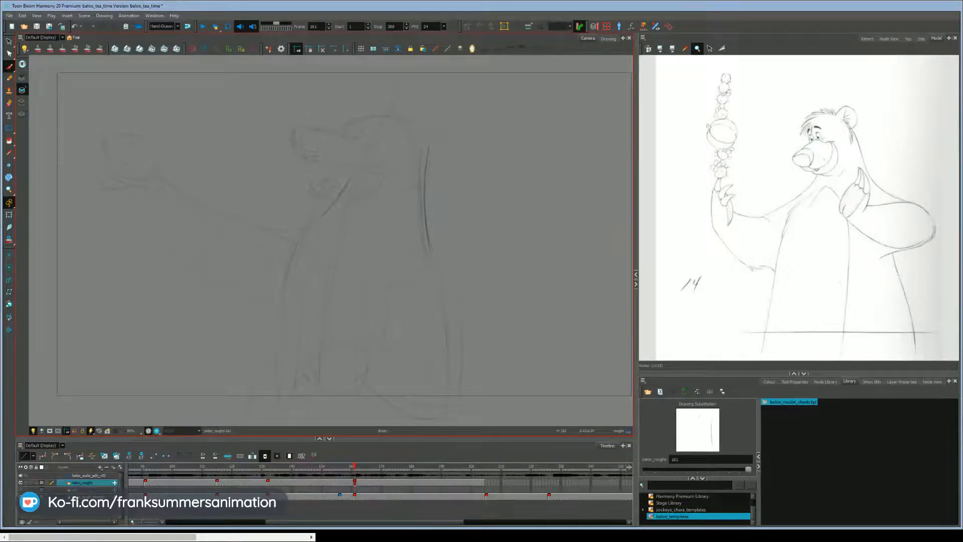
{"action": "left_click_drag", "start_coordinate": [350, 179], "coordinate": [323, 215]}
{"action": "left_click_drag", "start_coordinate": [404, 217], "coordinate": [387, 204]}
{"action": "key", "text": "f"}
{"action": "key", "text": "g"}
Step: Draw the front edge of the torso and the lower belly line on frame 161, flipping against frame 132
{"action": "left_click_drag", "start_coordinate": [302, 245], "coordinate": [283, 399]}
{"action": "left_click_drag", "start_coordinate": [205, 386], "coordinate": [186, 367]}
{"action": "key", "text": "f"}
{"action": "key", "text": "g"}
{"action": "left_click_drag", "start_coordinate": [246, 346], "coordinate": [232, 393]}
{"action": "key", "text": "f"}
{"action": "key", "text": "g"}
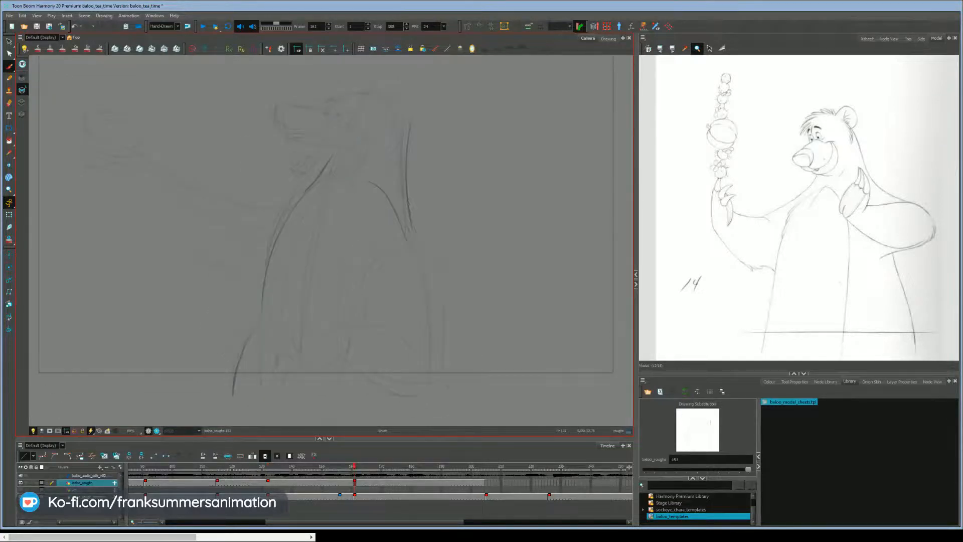
Step: Draw the lower back and the near arm's outer edge on frame 161, flipping against frame 132 to compare volumes
{"action": "left_click_drag", "start_coordinate": [429, 354], "coordinate": [439, 391]}
{"action": "left_click_drag", "start_coordinate": [422, 294], "coordinate": [424, 352]}
{"action": "key", "text": "f"}
{"action": "key", "text": "g"}
{"action": "key", "text": "f"}
{"action": "key", "text": "g"}
{"action": "key", "text": "f"}
{"action": "key", "text": "g"}
{"action": "key", "text": "f"}
{"action": "key", "text": "g"}
{"action": "key", "text": "f"}
{"action": "key", "text": "g"}
{"action": "key", "text": "f"}
{"action": "key", "text": "f"}
{"action": "key", "text": "g"}
{"action": "left_click_drag", "start_coordinate": [435, 335], "coordinate": [438, 367]}
{"action": "key", "text": "f"}
{"action": "key", "text": "g"}
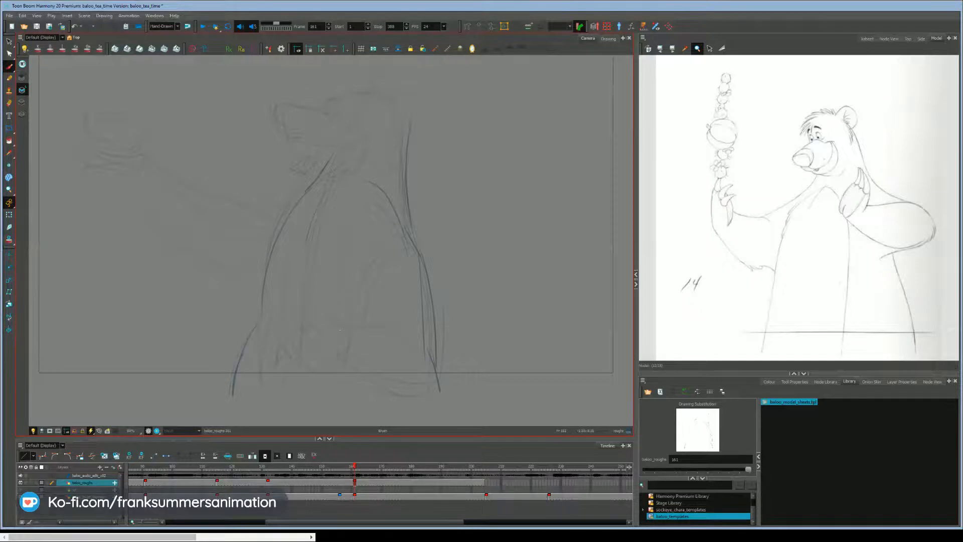
Step: Draw the near upper arm's inner edge and the upper and lower edges of its forearm on frame 161
{"action": "left_click_drag", "start_coordinate": [367, 261], "coordinate": [365, 323]}
{"action": "key", "text": "f"}
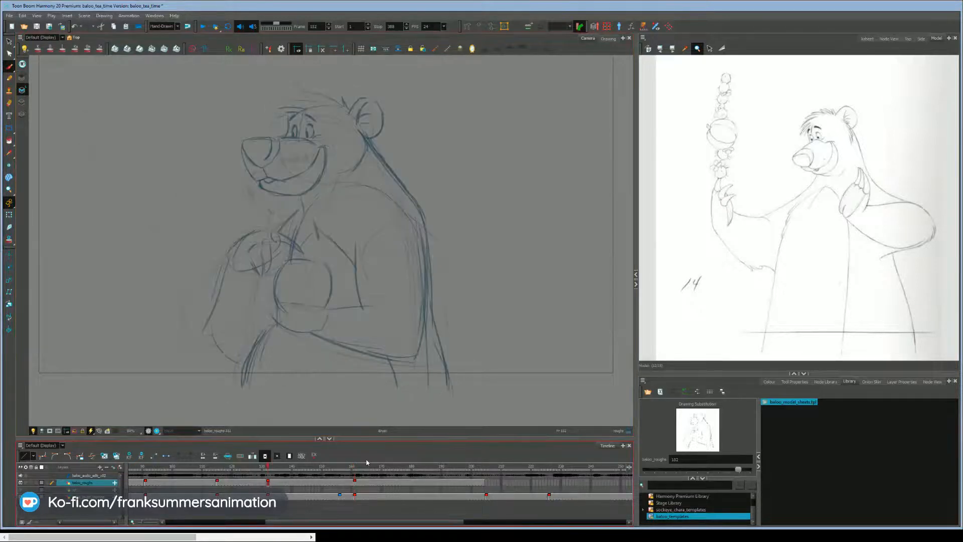
{"action": "key", "text": "g"}
{"action": "left_click_drag", "start_coordinate": [435, 384], "coordinate": [354, 373]}
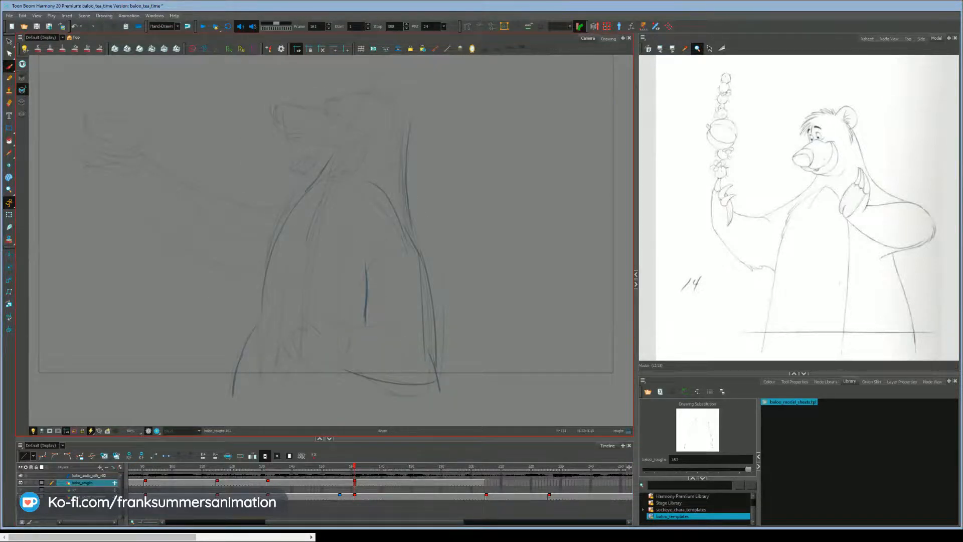
{"action": "left_click_drag", "start_coordinate": [343, 331], "coordinate": [384, 324]}
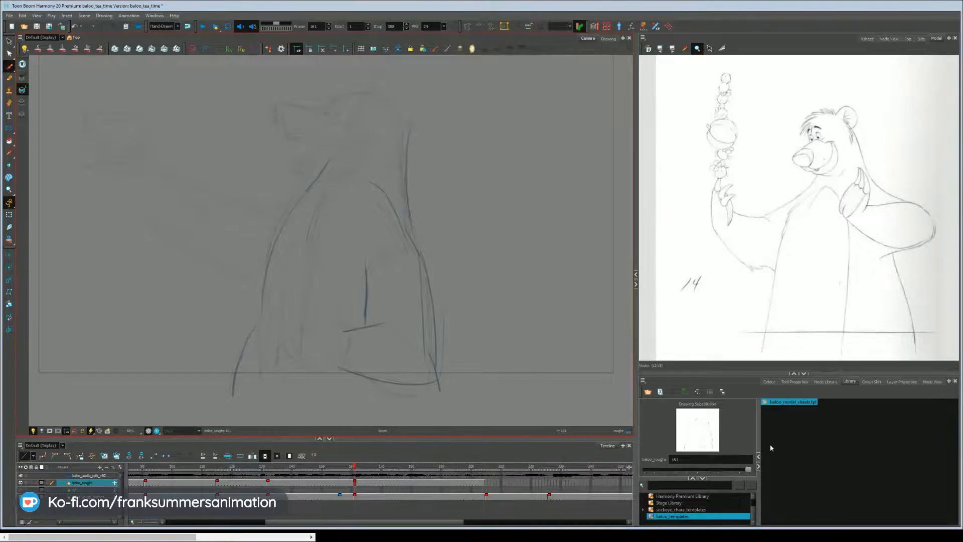
Step: Draw the near hand with its wrist and claws in front of the belly on frame 161, flipping against frame 132
{"action": "left_click", "coordinate": [478, 507]}
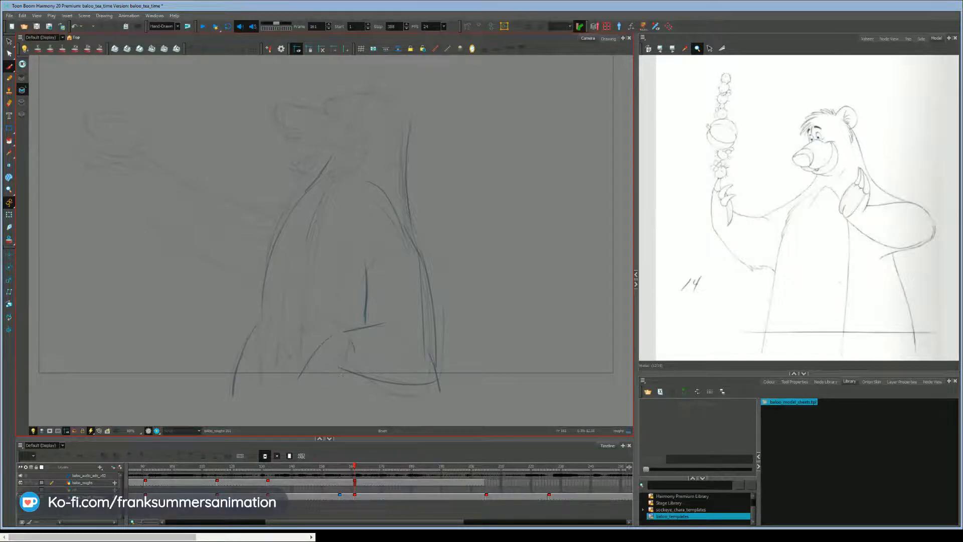
{"action": "left_click_drag", "start_coordinate": [337, 379], "coordinate": [307, 391]}
{"action": "left_click_drag", "start_coordinate": [311, 355], "coordinate": [332, 376]}
{"action": "left_click_drag", "start_coordinate": [307, 366], "coordinate": [301, 380]}
{"action": "key", "text": "f"}
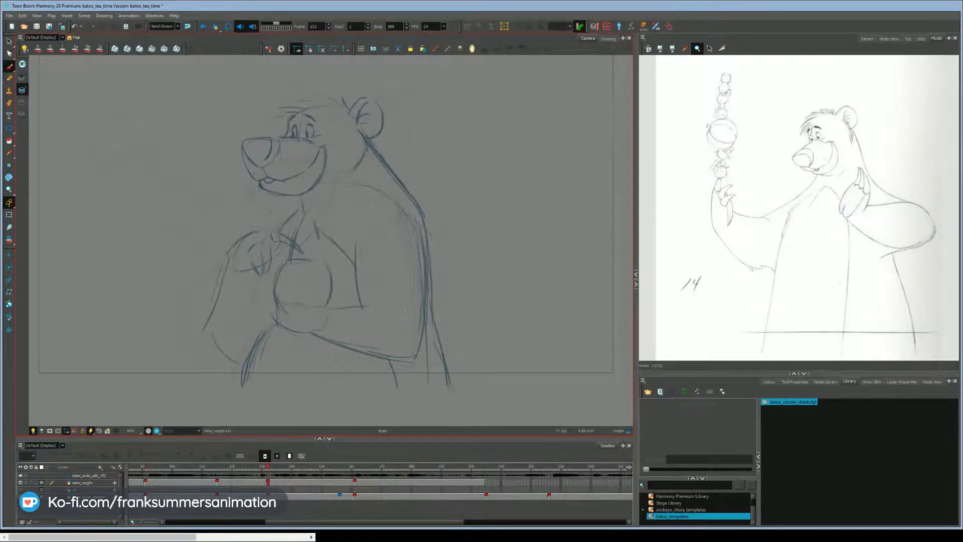
{"action": "key", "text": "g"}
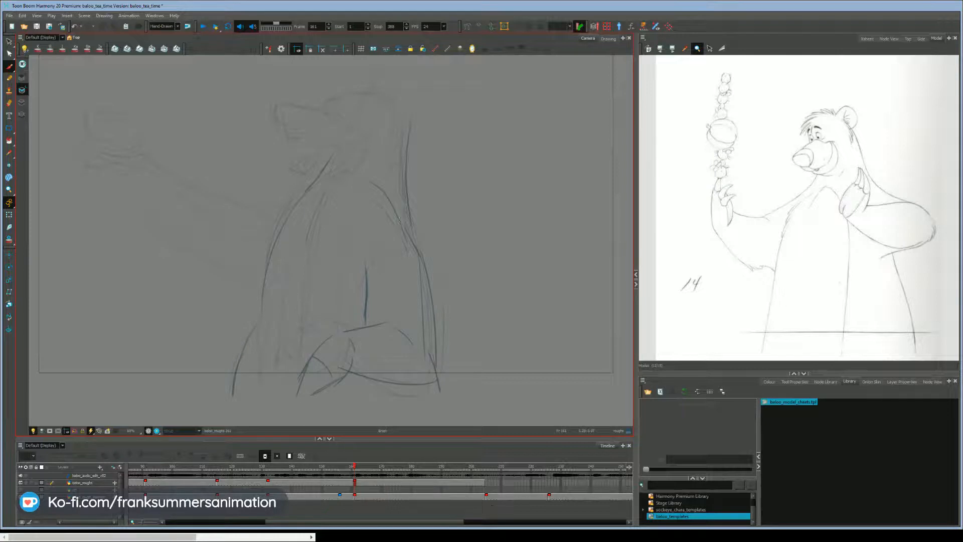
{"action": "key", "text": "f"}
{"action": "key", "text": "g"}
Step: Draw the belly patch's edges and rough the outstretched far arm's upper edge on frame 161, flipping against frame 132
{"action": "left_click_drag", "start_coordinate": [327, 241], "coordinate": [345, 304]}
{"action": "left_click_drag", "start_coordinate": [298, 229], "coordinate": [269, 266]}
{"action": "key", "text": "f"}
{"action": "key", "text": "g"}
{"action": "key", "text": "f"}
{"action": "key", "text": "g"}
{"action": "left_click_drag", "start_coordinate": [305, 189], "coordinate": [254, 201]}
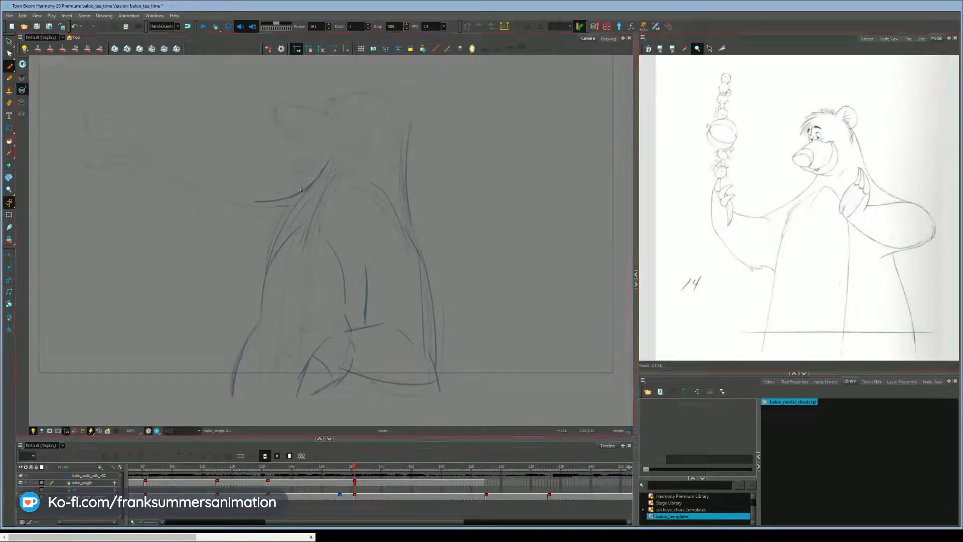
{"action": "mouse_move", "coordinate": [161, 168]}
{"action": "left_mouse_down"}
{"action": "mouse_move", "coordinate": [318, 170]}
{"action": "mouse_move", "coordinate": [144, 158]}
{"action": "left_mouse_up"}
Step: Redraw the neck stroke below the chin and the back line from the ear to the shoulder on frame 132
{"action": "key", "text": "f"}
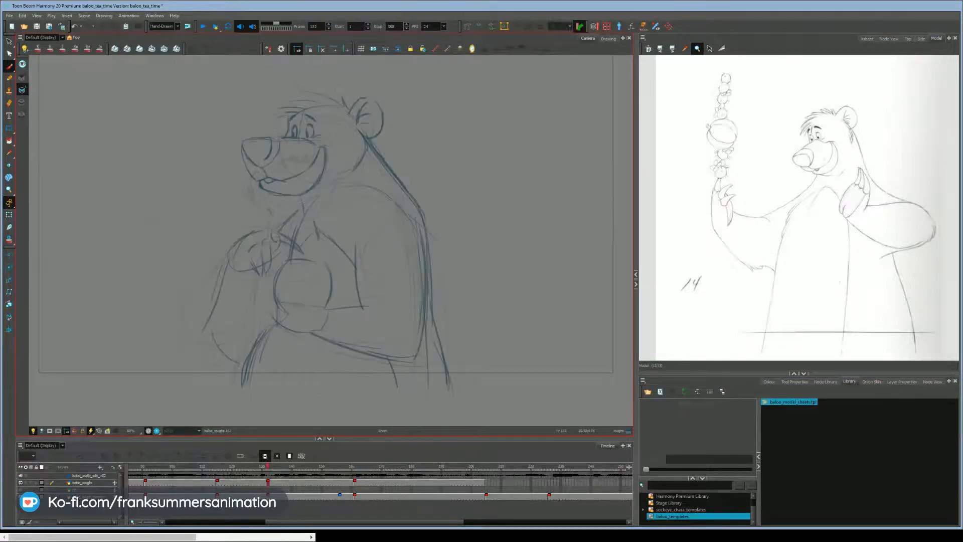
{"action": "key", "text": "ctrl+z"}
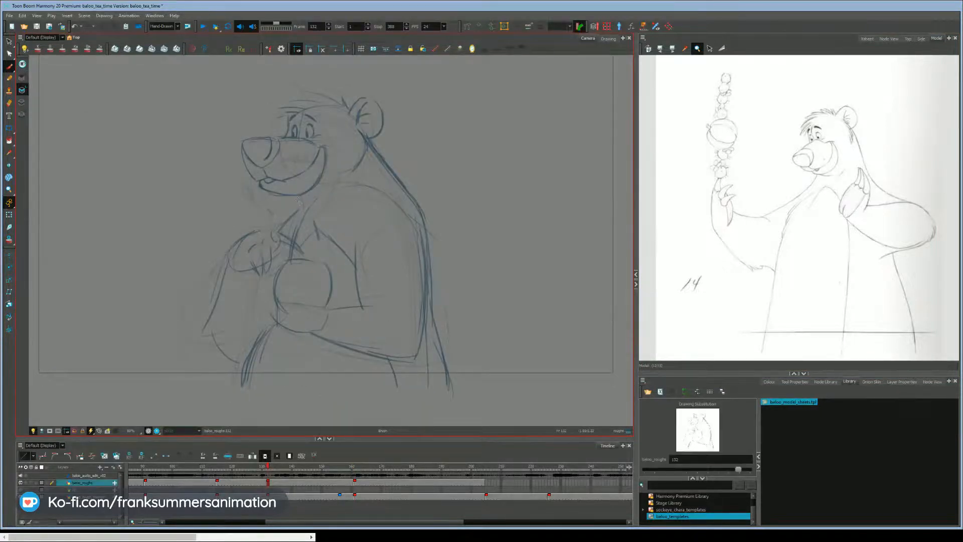
{"action": "left_click_drag", "start_coordinate": [301, 197], "coordinate": [307, 209]}
{"action": "key", "text": "ctrl+z"}
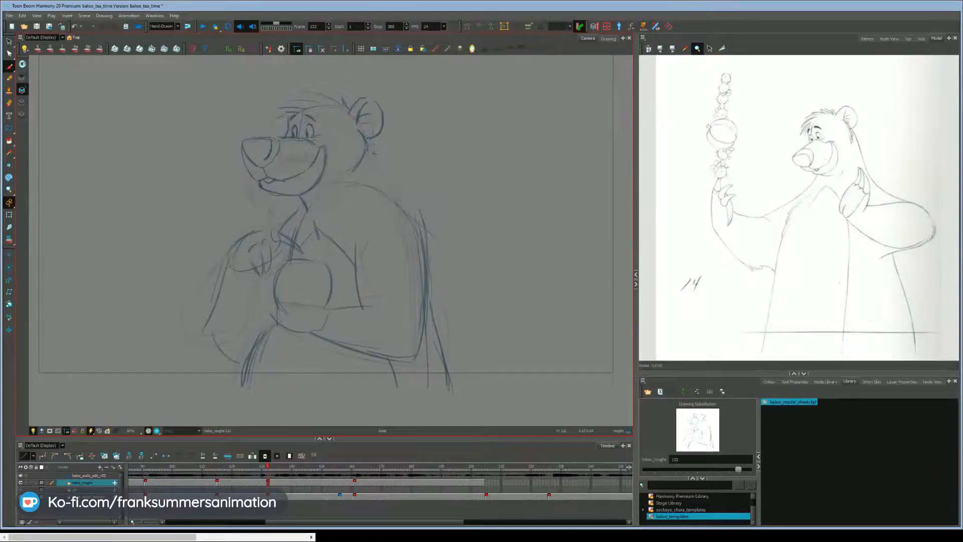
{"action": "left_click_drag", "start_coordinate": [368, 139], "coordinate": [417, 215]}
{"action": "left_click_drag", "start_coordinate": [414, 207], "coordinate": [377, 161]}
{"action": "mouse_move", "coordinate": [301, 196]}
{"action": "left_mouse_down"}
{"action": "mouse_move", "coordinate": [307, 207]}
{"action": "mouse_move", "coordinate": [302, 193]}
{"action": "mouse_move", "coordinate": [275, 192]}
{"action": "left_mouse_up"}
{"action": "key", "text": "alt+b"}
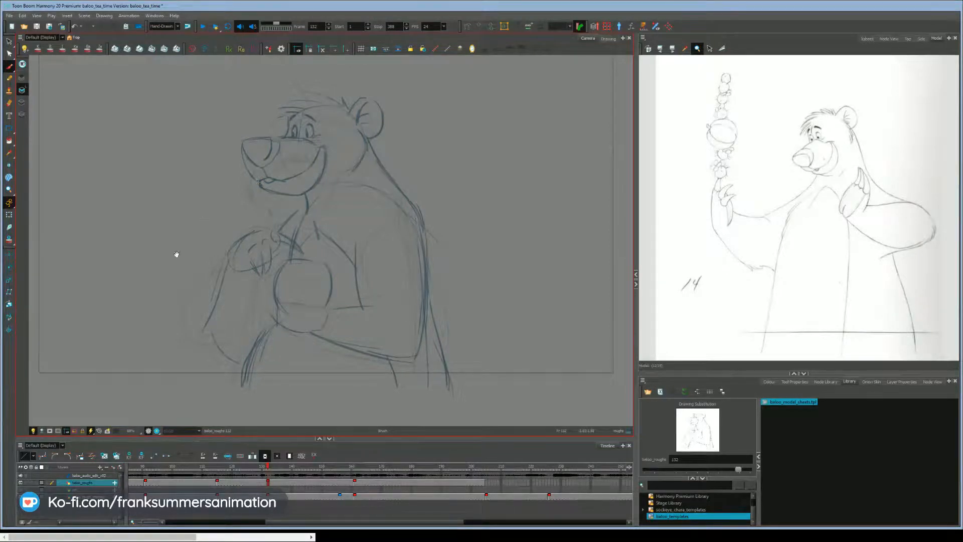
Step: Redo the far arm's upper edge on frame 161 and draw its underside with a shaggy elbow
{"action": "left_click_drag", "start_coordinate": [209, 346], "coordinate": [222, 380]}
{"action": "key", "text": "g"}
{"action": "left_click_drag", "start_coordinate": [341, 195], "coordinate": [257, 236]}
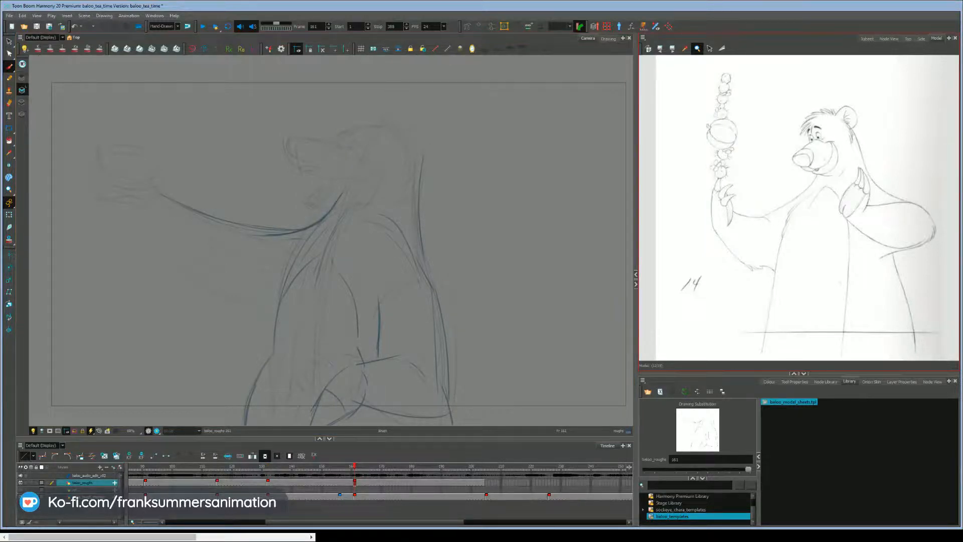
{"action": "key", "text": "ctrl+z"}
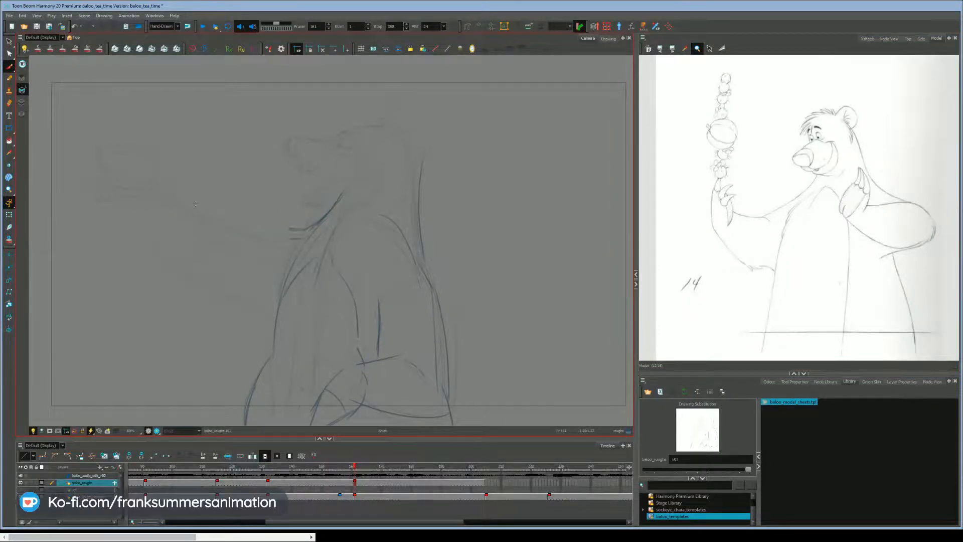
{"action": "left_click_drag", "start_coordinate": [181, 198], "coordinate": [301, 232]}
{"action": "mouse_move", "coordinate": [150, 221]}
{"action": "left_mouse_down"}
{"action": "mouse_move", "coordinate": [198, 295]}
{"action": "mouse_move", "coordinate": [271, 315]}
{"action": "left_mouse_up"}
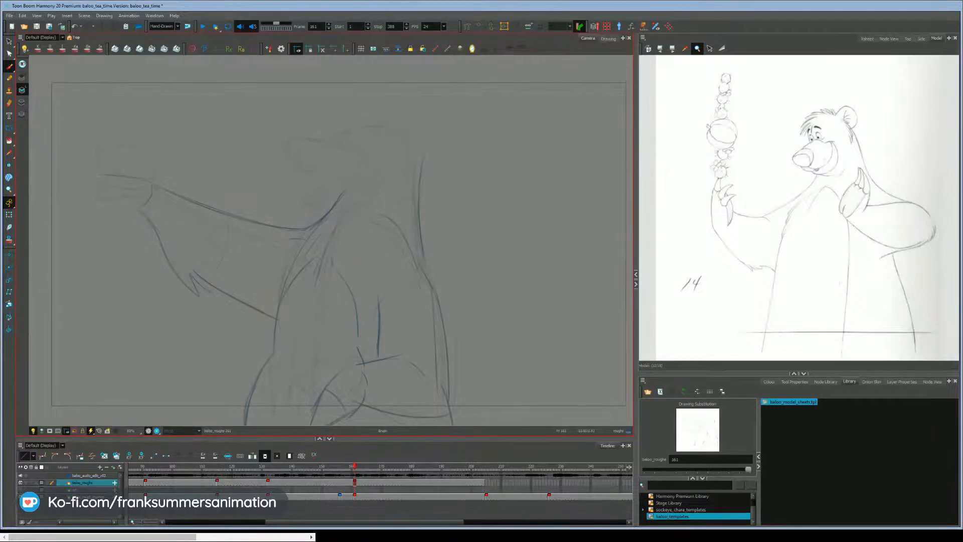
Step: Draw the far hand's palm and the rounded shape resting on it on frame 161
{"action": "left_click_drag", "start_coordinate": [88, 177], "coordinate": [128, 206]}
{"action": "left_click_drag", "start_coordinate": [144, 124], "coordinate": [131, 121]}
{"action": "key", "text": "ctrl+z"}
{"action": "mouse_move", "coordinate": [116, 124]}
{"action": "left_mouse_down"}
{"action": "mouse_move", "coordinate": [148, 179]}
{"action": "mouse_move", "coordinate": [103, 138]}
{"action": "left_mouse_up"}
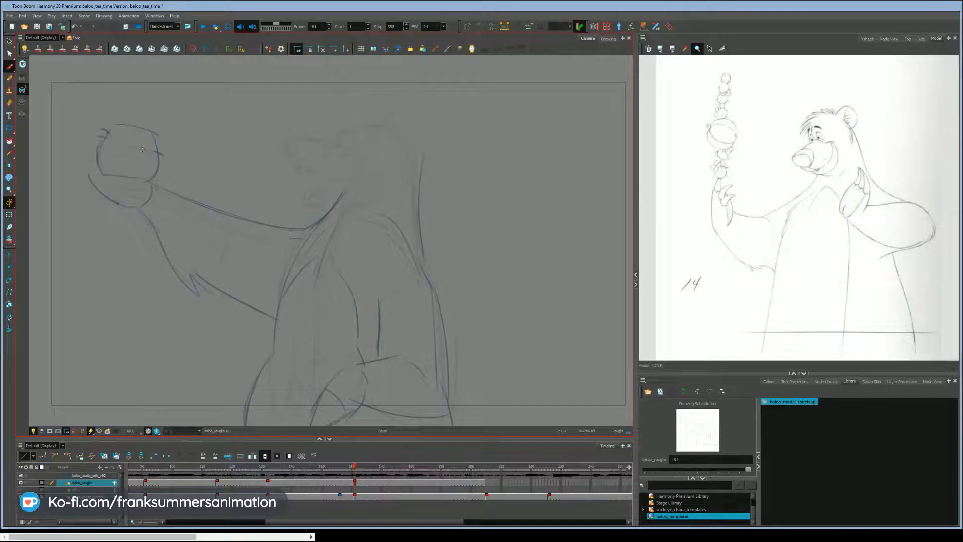
Step: Rough the bear's round head with its curved eye line and near ear on frame 161, flipping against frame 132
{"action": "key", "text": "f"}
{"action": "key", "text": "g"}
{"action": "key", "text": "f"}
{"action": "key", "text": "g"}
{"action": "key", "text": "f"}
{"action": "key", "text": "g"}
{"action": "key", "text": "f"}
{"action": "key", "text": "g"}
{"action": "left_click_drag", "start_coordinate": [370, 149], "coordinate": [382, 153]}
{"action": "key", "text": "f"}
{"action": "key", "text": "g"}
{"action": "left_click_drag", "start_coordinate": [174, 331], "coordinate": [165, 297]}
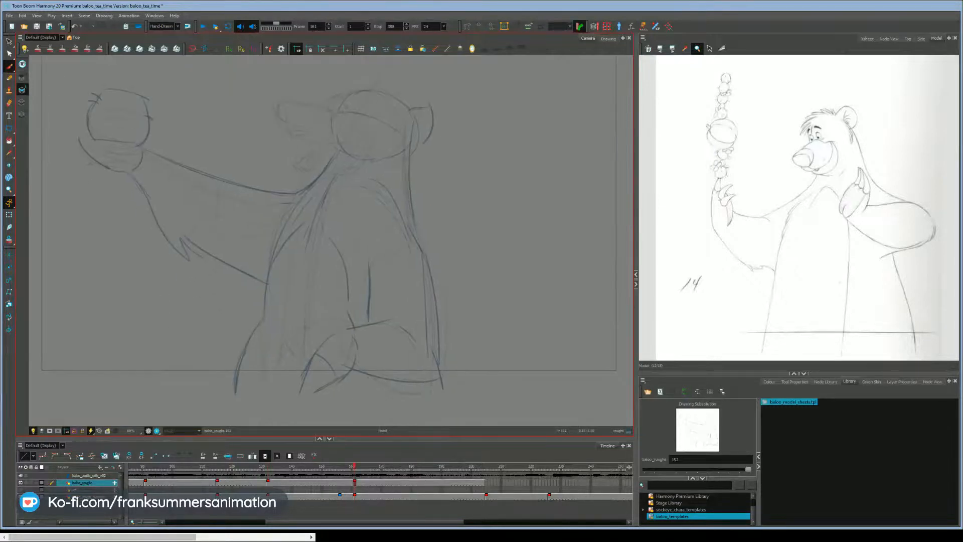
Step: Restate the lower back line and the near forearm's underside on frame 161, adding a short curve beside the near hand
{"action": "key", "text": "f"}
{"action": "key", "text": "g"}
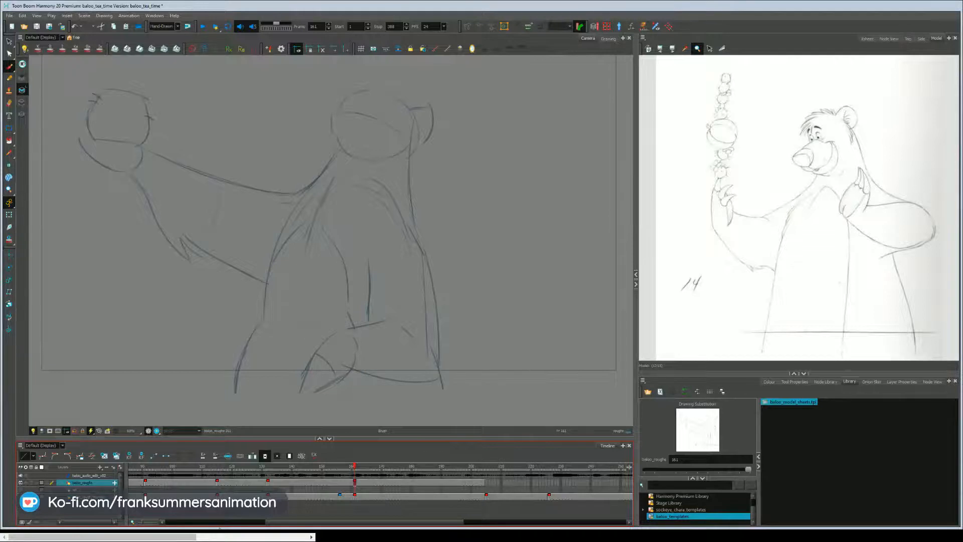
{"action": "key", "text": "f"}
{"action": "key", "text": "g"}
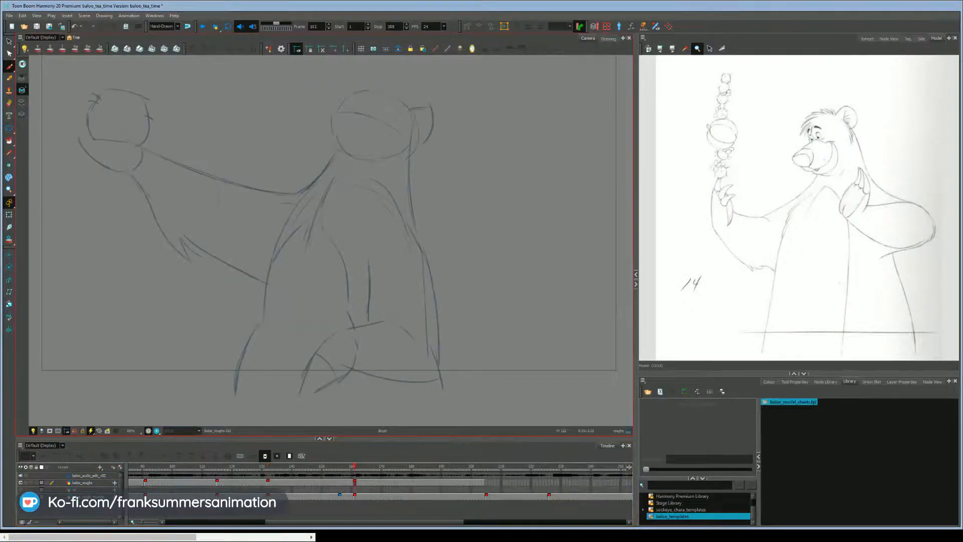
{"action": "left_click_drag", "start_coordinate": [429, 261], "coordinate": [437, 371]}
{"action": "left_click_drag", "start_coordinate": [371, 273], "coordinate": [369, 322]}
{"action": "key", "text": "ctrl+z"}
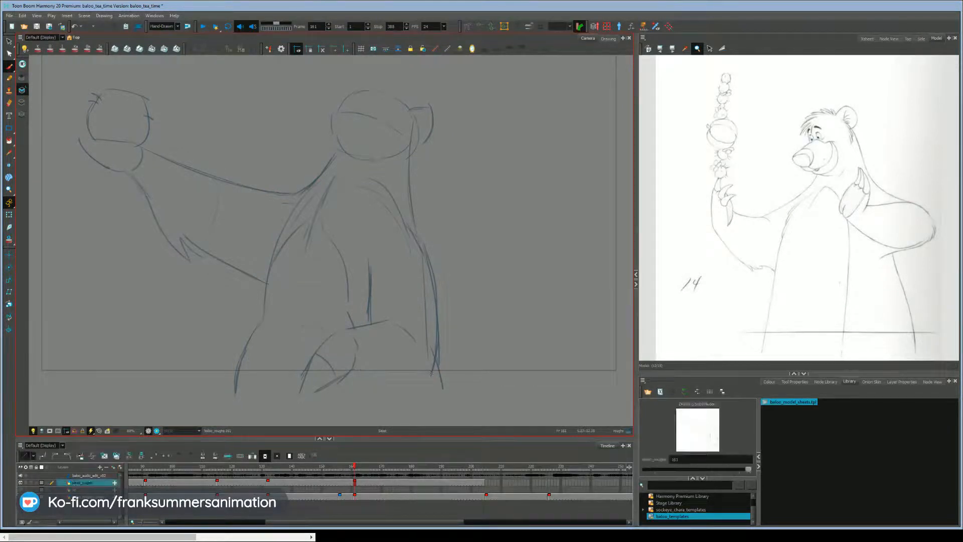
{"action": "left_click_drag", "start_coordinate": [432, 373], "coordinate": [343, 362]}
{"action": "mouse_move", "coordinate": [319, 332]}
{"action": "left_mouse_down"}
{"action": "mouse_move", "coordinate": [289, 321]}
{"action": "mouse_move", "coordinate": [304, 322]}
{"action": "left_mouse_up"}
{"action": "key", "text": "f"}
{"action": "key", "text": "g"}
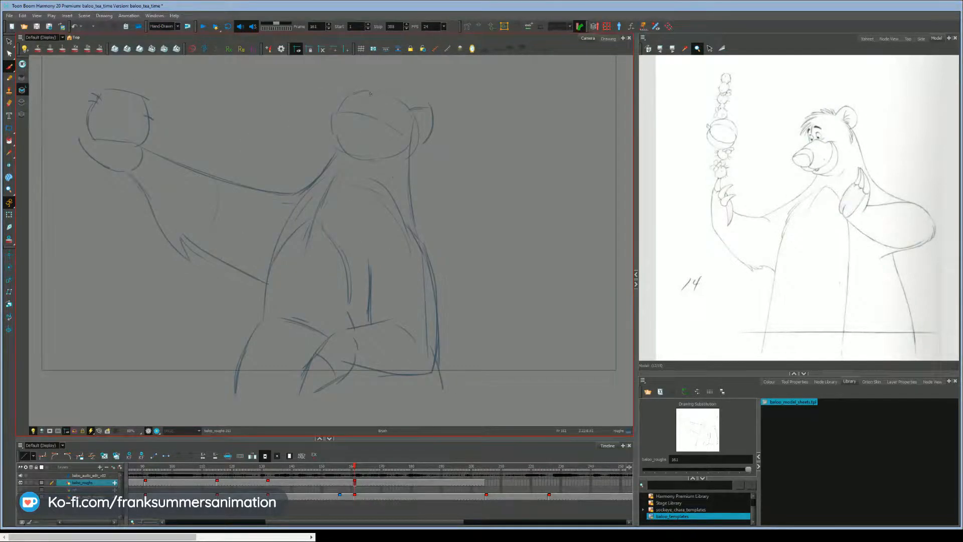
Step: Draw the face's vertical centre line and rough the muzzle's top and front edge on frame 161, comparing with frame 132
{"action": "key", "text": "f"}
{"action": "key", "text": "g"}
{"action": "key", "text": "f"}
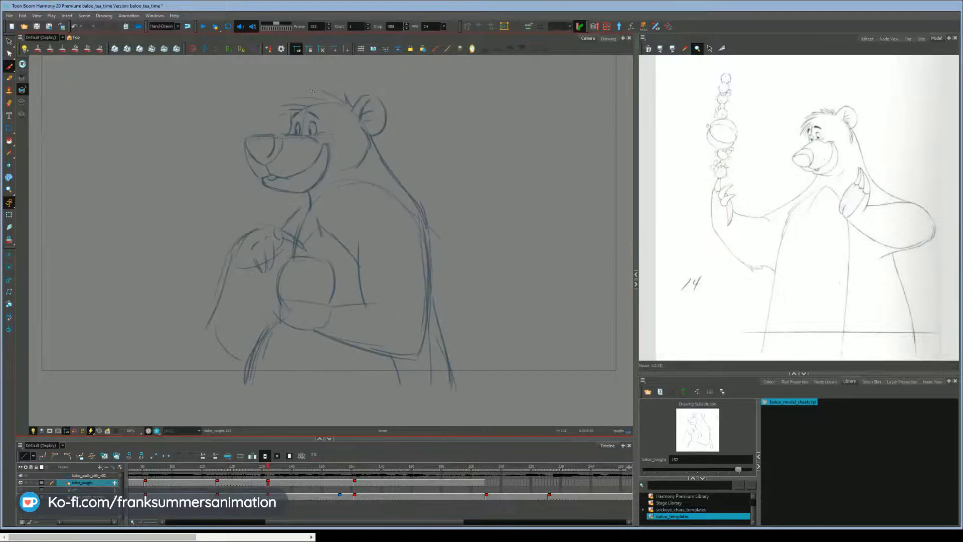
{"action": "key", "text": "g"}
{"action": "key", "text": "s"}
{"action": "left_click", "coordinate": [362, 97]}
{"action": "key", "text": "alt+b"}
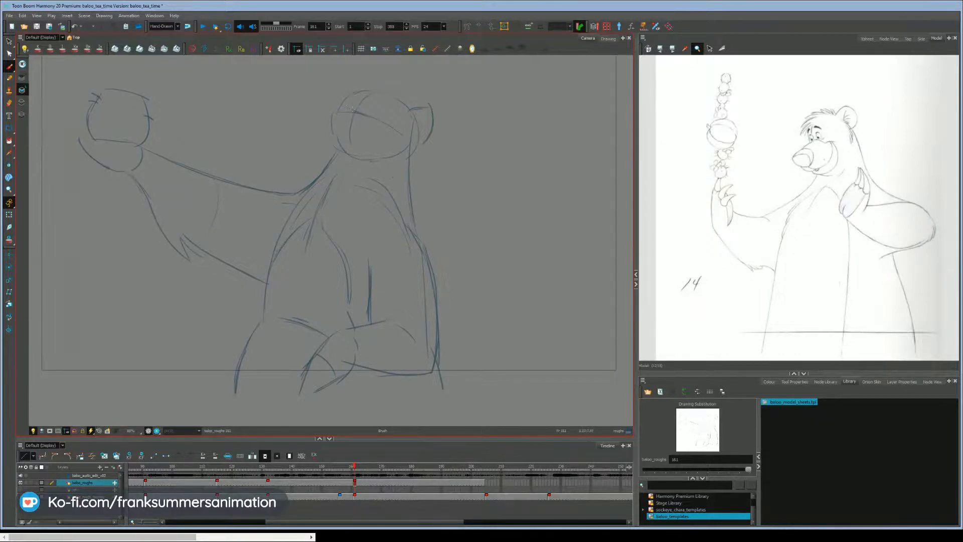
{"action": "mouse_move", "coordinate": [327, 102]}
{"action": "left_mouse_down"}
{"action": "mouse_move", "coordinate": [344, 107]}
{"action": "mouse_move", "coordinate": [303, 127]}
{"action": "left_mouse_up"}
{"action": "key", "text": "f"}
{"action": "key", "text": "g"}
{"action": "key", "text": "f"}
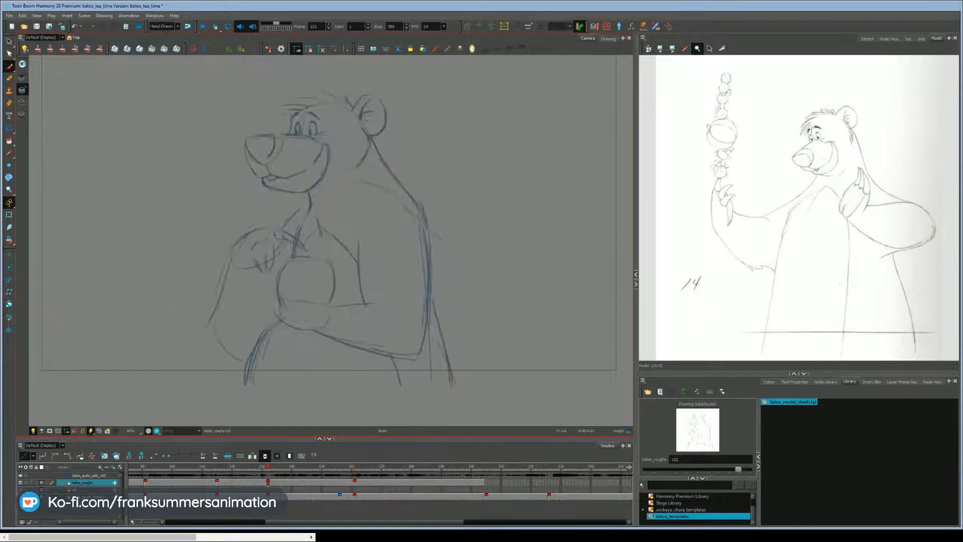
{"action": "key", "text": "g"}
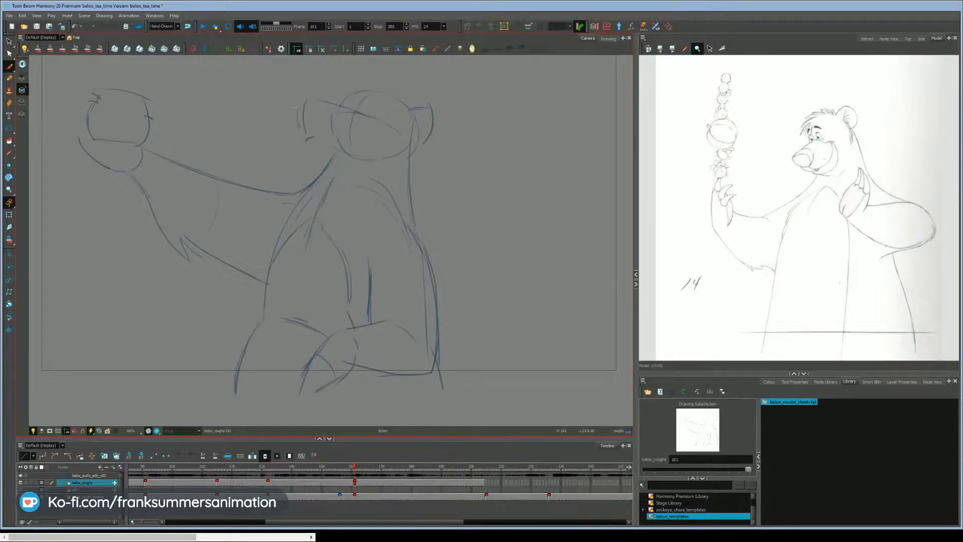
Step: Redraw the raised muzzle's front and underside on frame 161 and rough in the nose at its tip
{"action": "key", "text": "ctrl+z"}
{"action": "mouse_move", "coordinate": [302, 99]}
{"action": "left_mouse_down"}
{"action": "mouse_move", "coordinate": [304, 138]}
{"action": "mouse_move", "coordinate": [312, 135]}
{"action": "left_mouse_up"}
{"action": "key", "text": "f"}
{"action": "key", "text": "g"}
{"action": "key", "text": "f"}
{"action": "key", "text": "g"}
{"action": "key", "text": "f"}
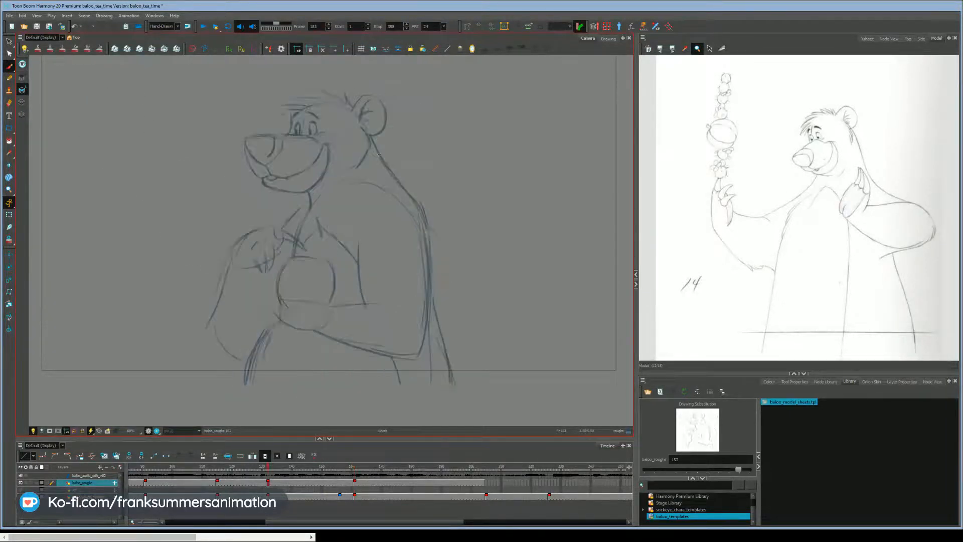
{"action": "key", "text": "g"}
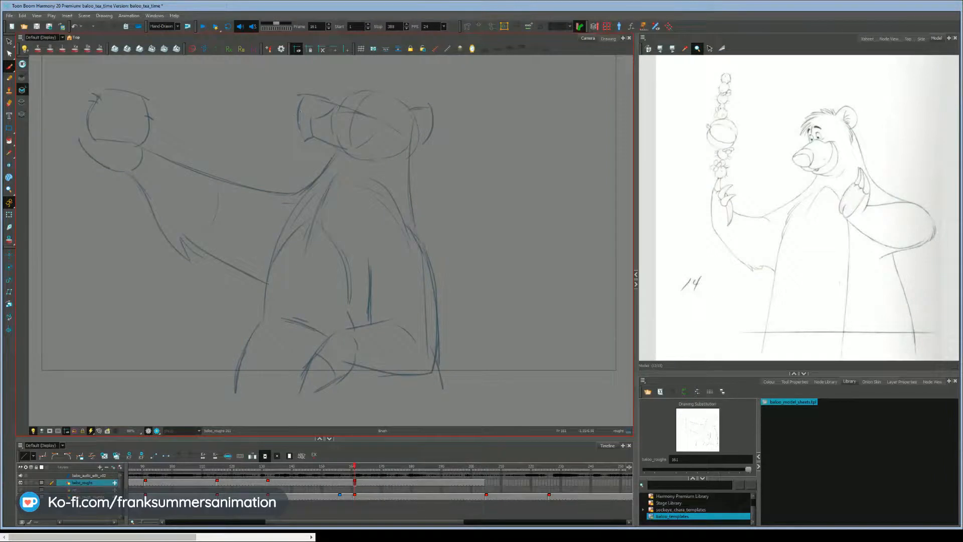
{"action": "key", "text": "ctrl+z"}
{"action": "mouse_move", "coordinate": [298, 96]}
{"action": "left_mouse_down"}
{"action": "mouse_move", "coordinate": [324, 94]}
{"action": "mouse_move", "coordinate": [307, 92]}
{"action": "mouse_move", "coordinate": [315, 112]}
{"action": "left_mouse_up"}
Step: Show the Xsheet, scrub the audio around frame 161, and draw the bear's wide open mouth and lower jaw
{"action": "left_click", "coordinate": [867, 39]}
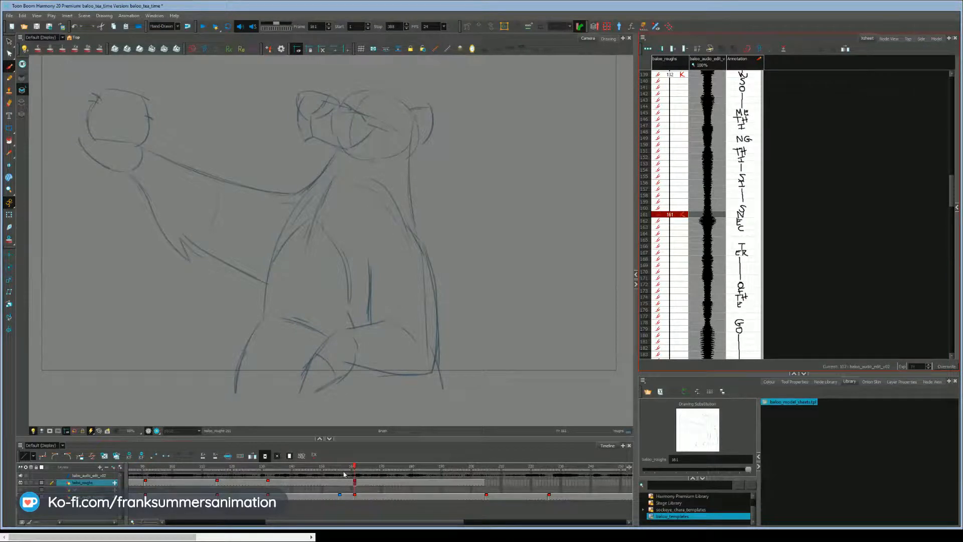
{"action": "mouse_move", "coordinate": [345, 467]}
{"action": "left_mouse_down"}
{"action": "mouse_move", "coordinate": [356, 466]}
{"action": "mouse_move", "coordinate": [336, 466]}
{"action": "mouse_move", "coordinate": [357, 468]}
{"action": "left_mouse_up"}
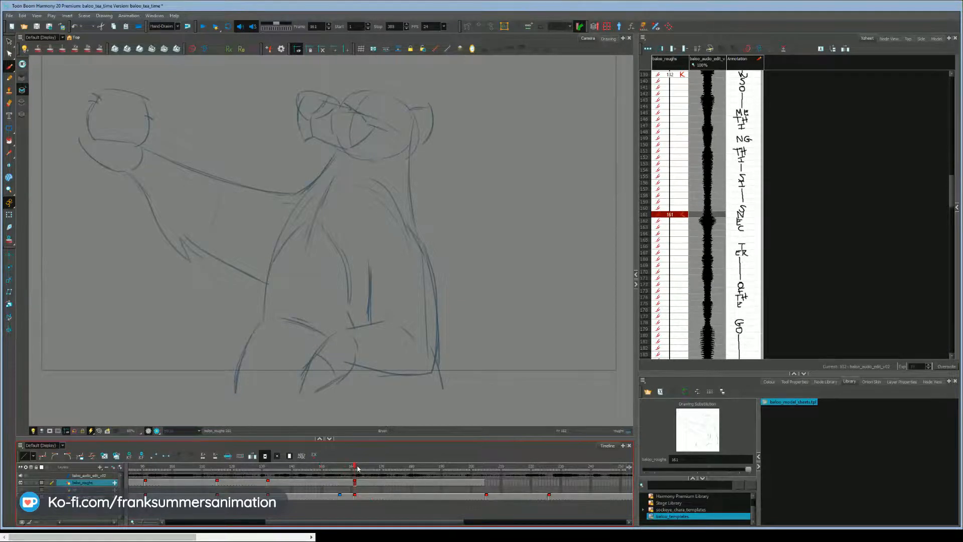
{"action": "left_click", "coordinate": [350, 135]}
{"action": "left_click_drag", "start_coordinate": [376, 130], "coordinate": [369, 138]}
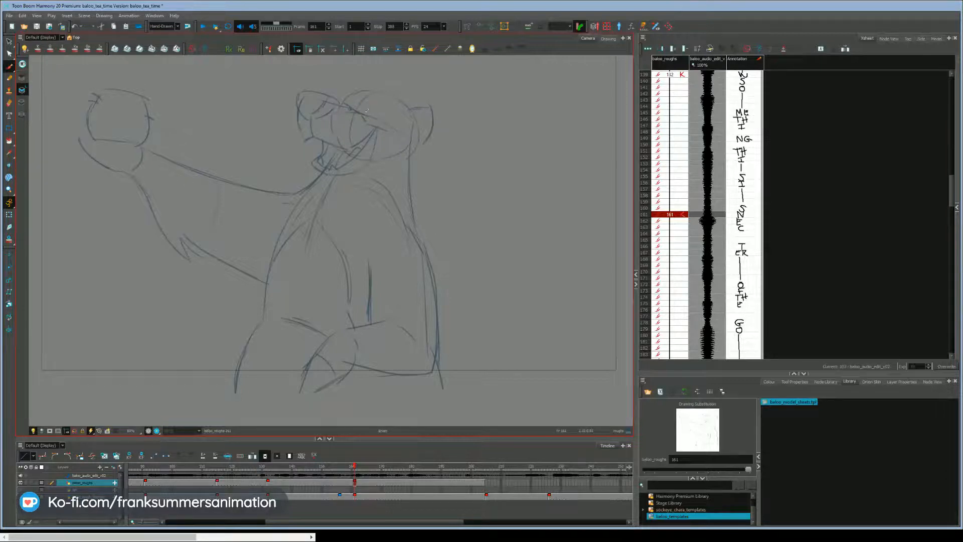
Step: Sketch the eyes above the muzzle on frame 161 and redraw the near ear as a fuller round shape
{"action": "key", "text": "f"}
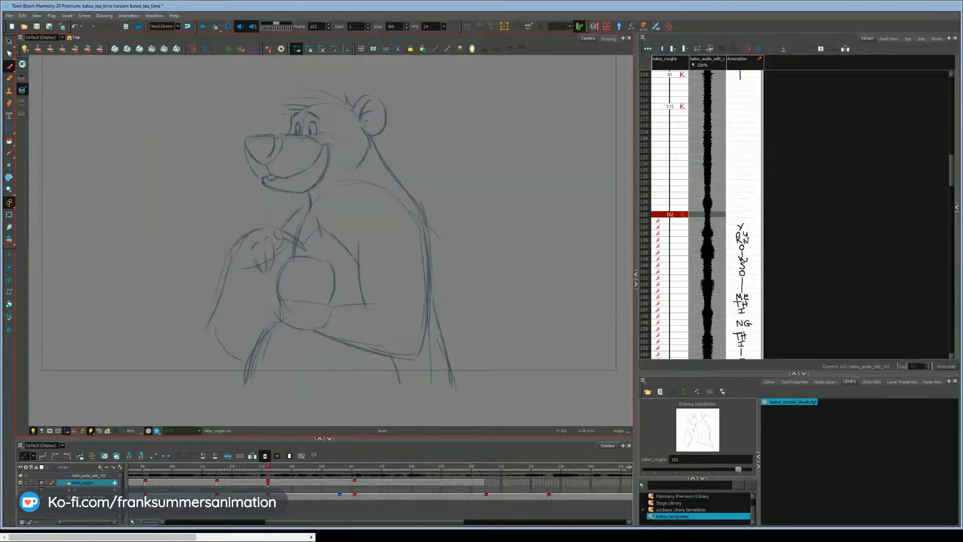
{"action": "key", "text": "g"}
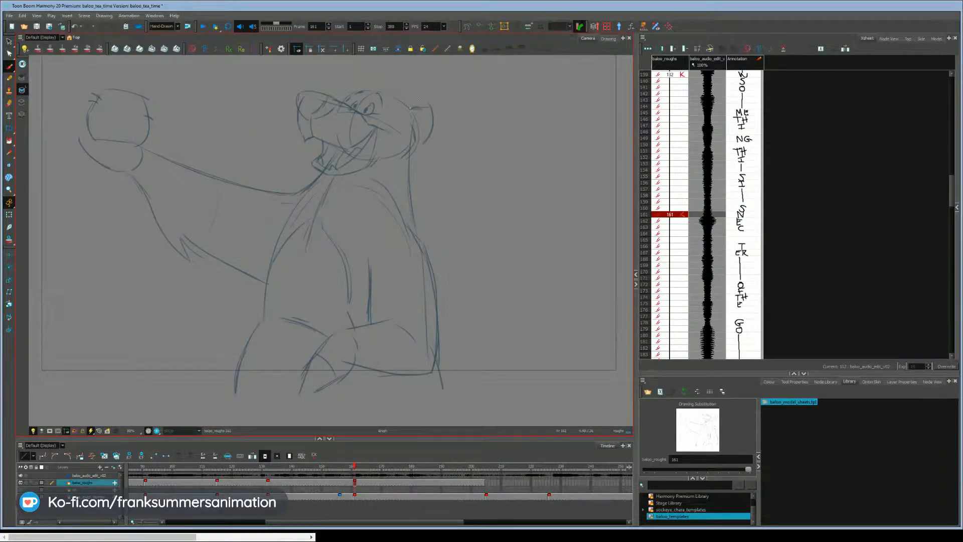
{"action": "key", "text": "ctrl+z"}
{"action": "mouse_move", "coordinate": [432, 105]}
{"action": "left_mouse_down"}
{"action": "mouse_move", "coordinate": [440, 131]}
{"action": "mouse_move", "coordinate": [418, 140]}
{"action": "left_mouse_up"}
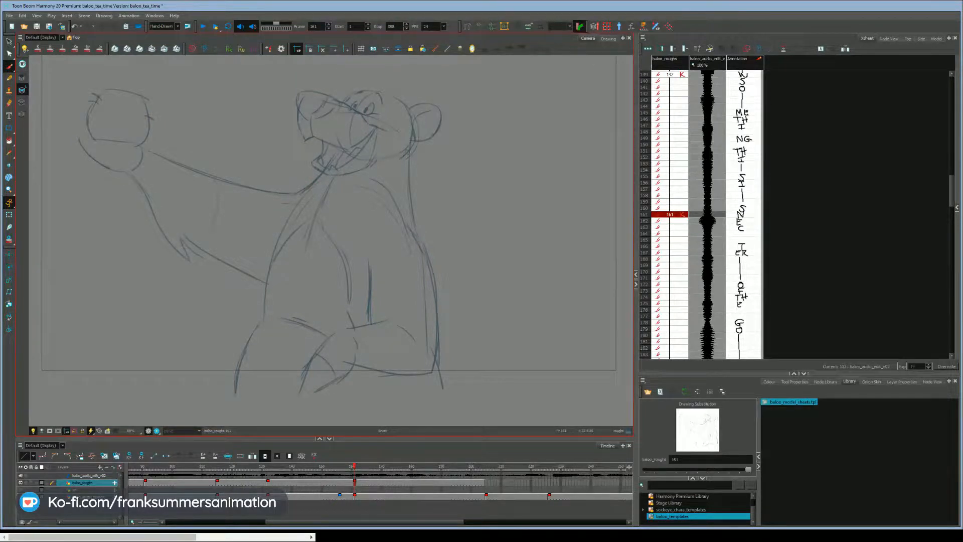
Step: Restate the back of the neck on frame 161 and draw the far hand's fingers under the cup, flipping against frame 132
{"action": "left_click_drag", "start_coordinate": [409, 195], "coordinate": [412, 239]}
{"action": "left_click_drag", "start_coordinate": [96, 138], "coordinate": [128, 142]}
{"action": "mouse_move", "coordinate": [95, 126]}
{"action": "left_mouse_down"}
{"action": "mouse_move", "coordinate": [100, 138]}
{"action": "mouse_move", "coordinate": [89, 139]}
{"action": "left_mouse_up"}
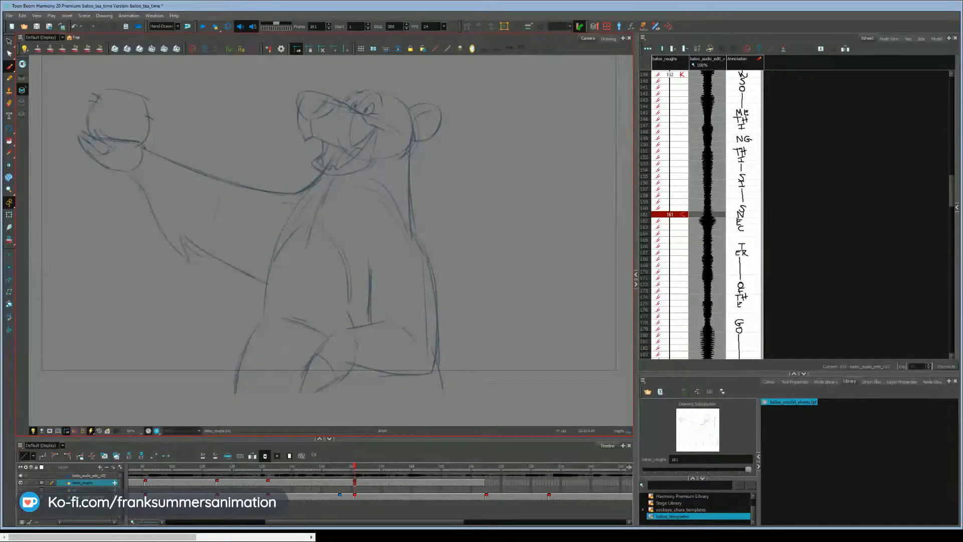
{"action": "key", "text": "Return"}
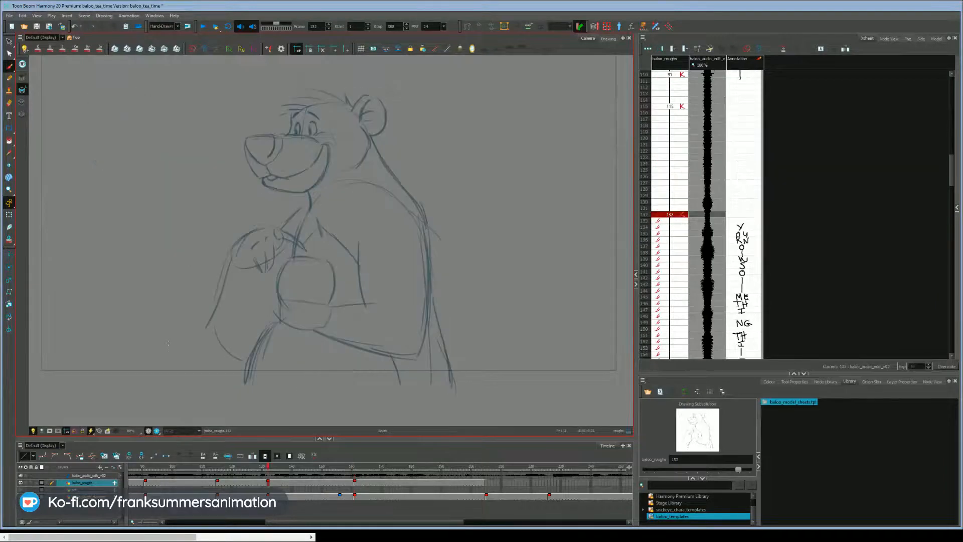
{"action": "key", "text": "f"}
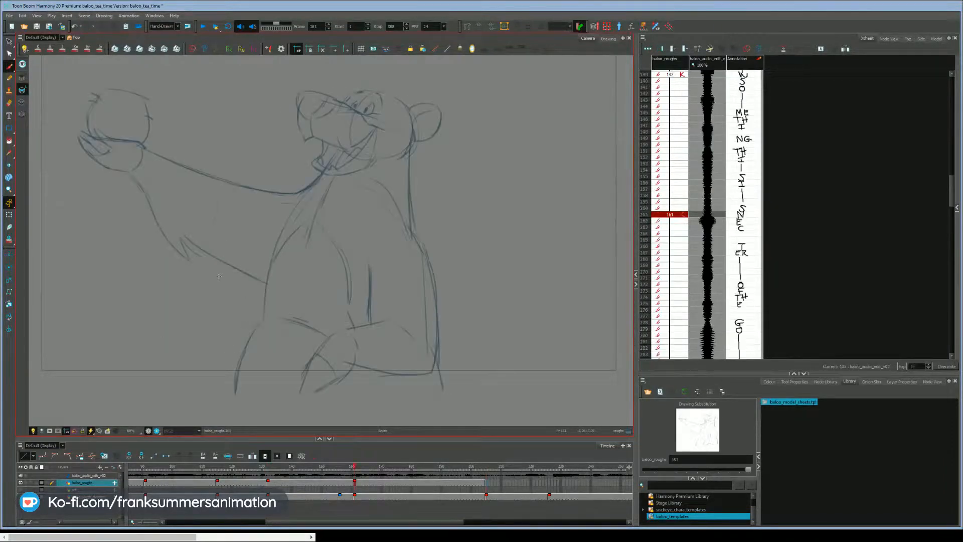
{"action": "key", "text": "f"}
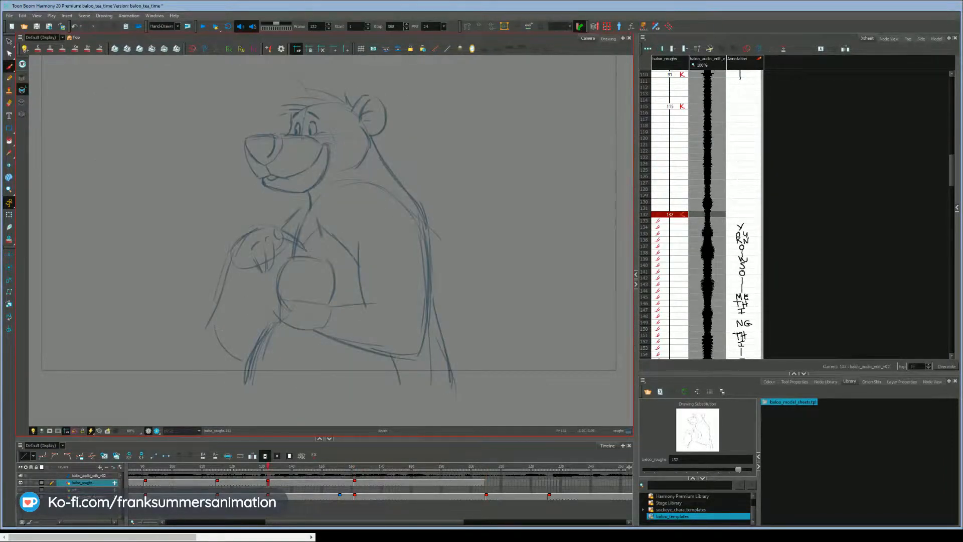
Step: Redraw the far arm's outer edge and elbow on frame 132 closer to the body
{"action": "key", "text": "f"}
{"action": "key", "text": "g"}
{"action": "key", "text": "f"}
{"action": "key", "text": "g"}
{"action": "key", "text": "ctrl+z"}
{"action": "left_click_drag", "start_coordinate": [215, 313], "coordinate": [253, 350]}
{"action": "mouse_move", "coordinate": [229, 258]}
{"action": "left_mouse_down"}
{"action": "mouse_move", "coordinate": [207, 326]}
{"action": "mouse_move", "coordinate": [230, 257]}
{"action": "mouse_move", "coordinate": [225, 282]}
{"action": "left_mouse_up"}
{"action": "key", "text": "ctrl+z"}
{"action": "left_click_drag", "start_coordinate": [237, 344], "coordinate": [246, 349]}
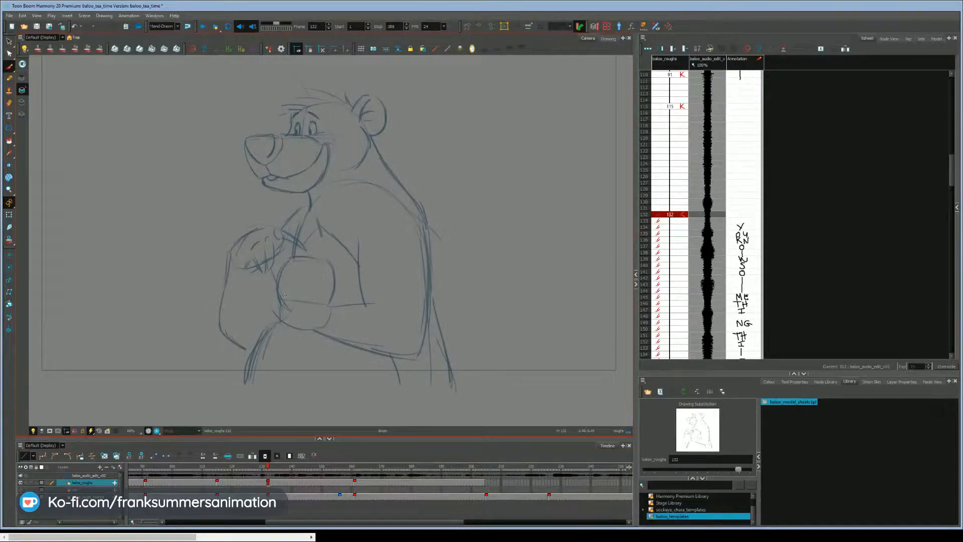
Step: Delete the round cup's outline on frame 132 and redraw it slightly smaller above the near hand
{"action": "key", "text": "alt+s"}
{"action": "left_click", "coordinate": [310, 257]}
{"action": "left_click", "coordinate": [279, 285], "text": "shift"}
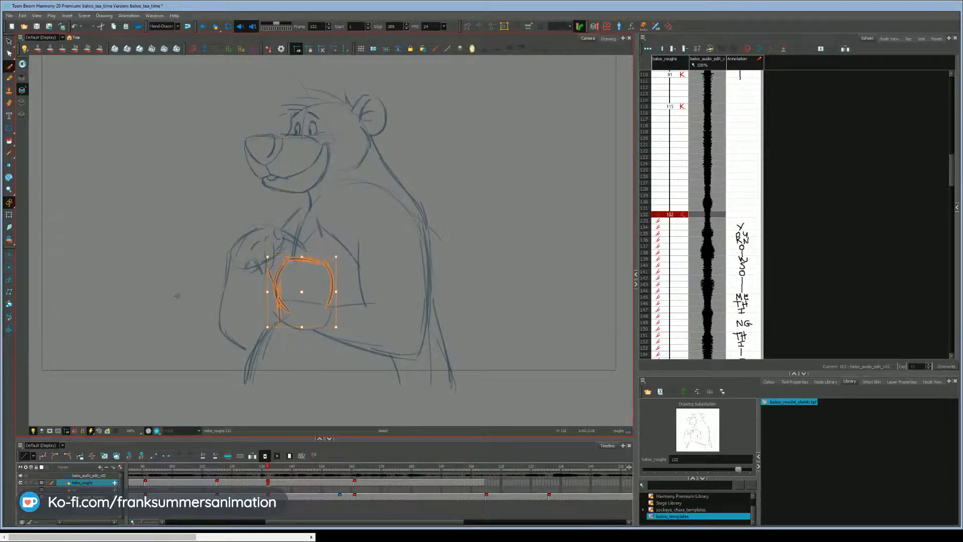
{"action": "key", "text": "Delete"}
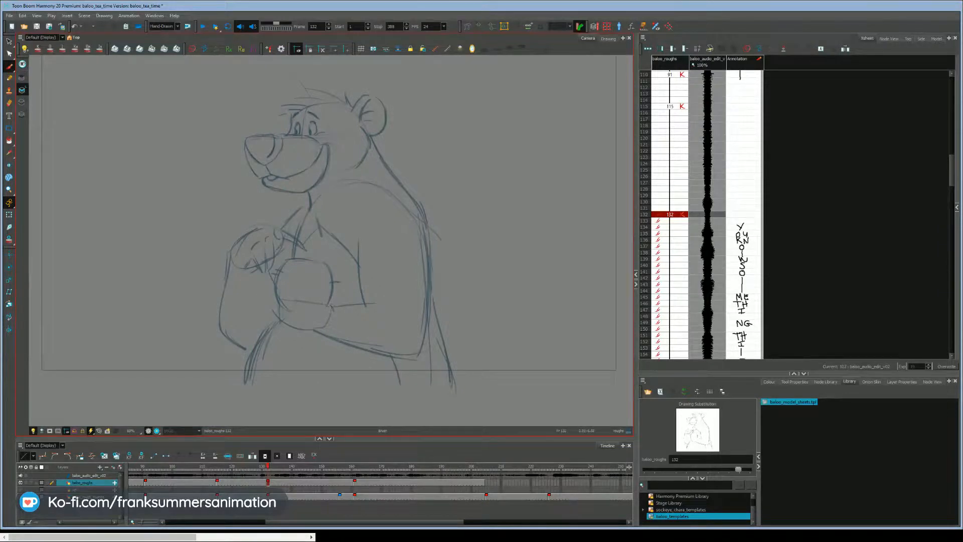
Step: Draw the near hand's fingers beside the cup on frame 132 and redraw the forearm's upper edge from the wrist
{"action": "key", "text": "g"}
{"action": "key", "text": "f"}
{"action": "mouse_move", "coordinate": [274, 296]}
{"action": "left_mouse_down"}
{"action": "mouse_move", "coordinate": [293, 315]}
{"action": "mouse_move", "coordinate": [277, 302]}
{"action": "left_mouse_up"}
{"action": "key", "text": "ctrl+z"}
{"action": "left_click_drag", "start_coordinate": [337, 310], "coordinate": [376, 297]}
Step: Flip back and forth between frame 132 and its neighbouring key drawings, including frame 115, to check the pose change
{"action": "key", "text": "f"}
{"action": "key", "text": "g"}
{"action": "key", "text": "f"}
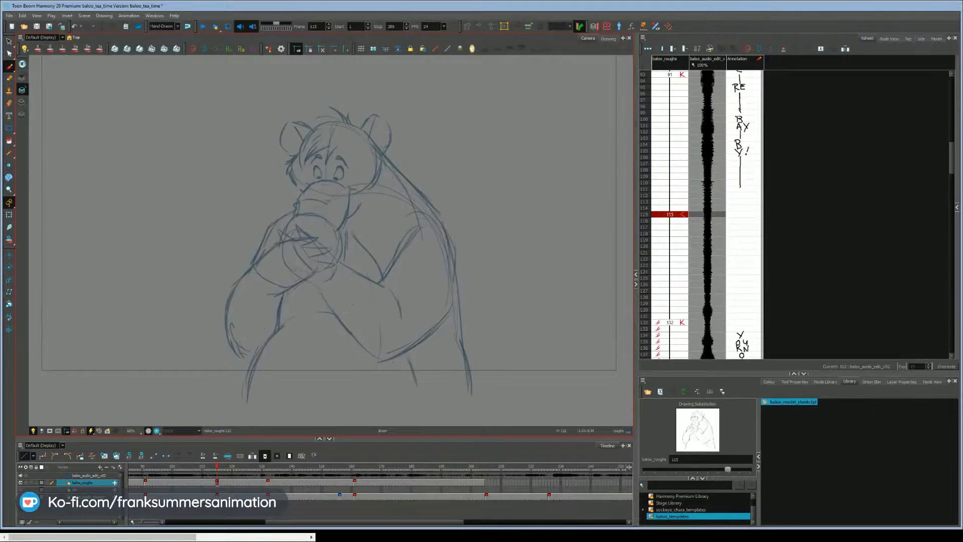
{"action": "key", "text": "g"}
{"action": "key", "text": "f"}
{"action": "key", "text": "g"}
{"action": "key", "text": "g"}
{"action": "key", "text": "f"}
{"action": "key", "text": "f"}
{"action": "key", "text": "g"}
{"action": "key", "text": "f"}
{"action": "key", "text": "g"}
{"action": "key", "text": "f"}
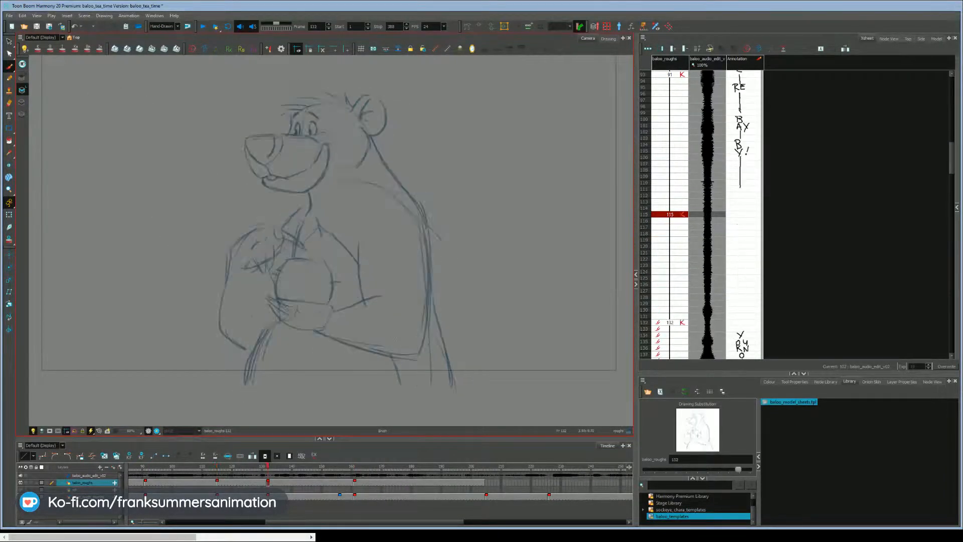
{"action": "key", "text": "g"}
{"action": "key", "text": "f"}
{"action": "key", "text": "g"}
{"action": "key", "text": "f"}
{"action": "key", "text": "g"}
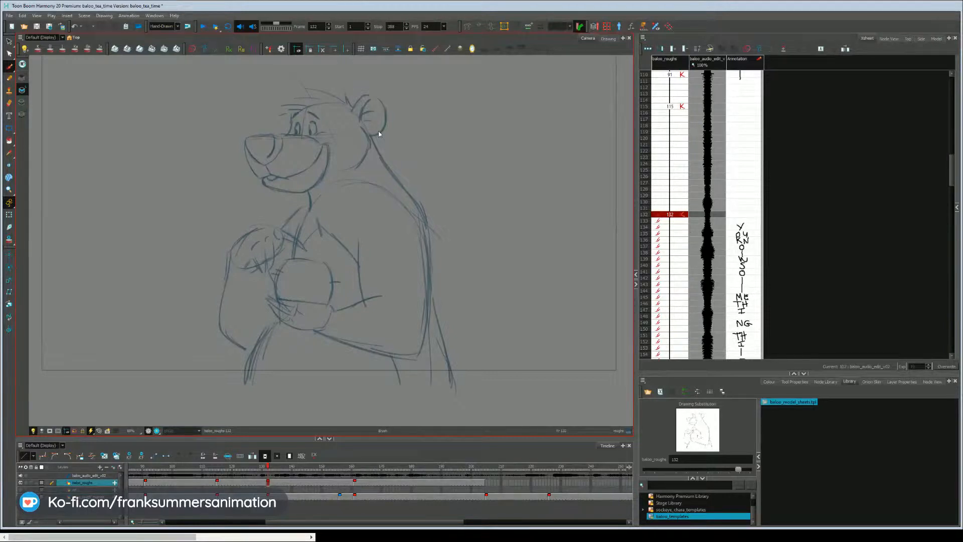
Step: Play the rough animation from around frame 130 to check the timing of the poses against the audio
{"action": "left_click", "coordinate": [262, 467]}
{"action": "key", "text": "shift+Return"}
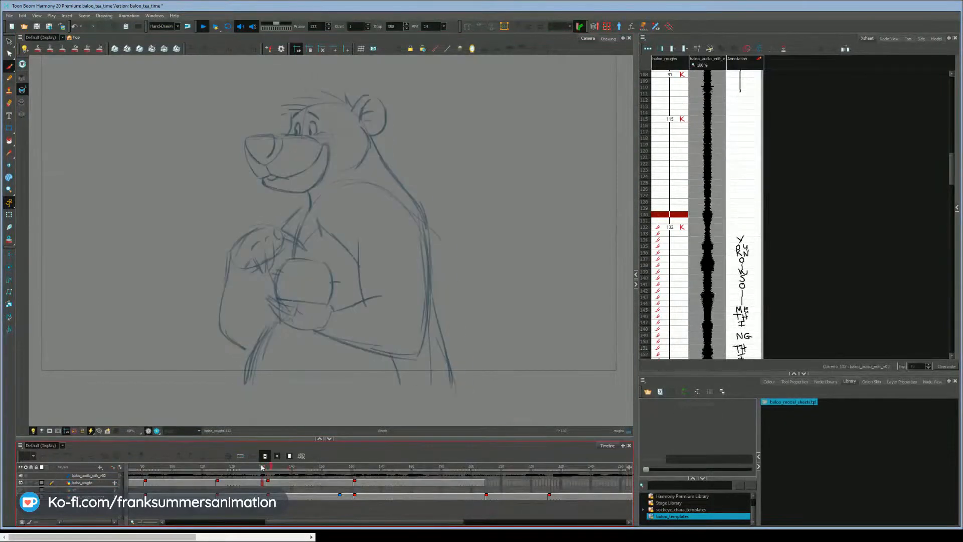
{"action": "left_click", "coordinate": [294, 467]}
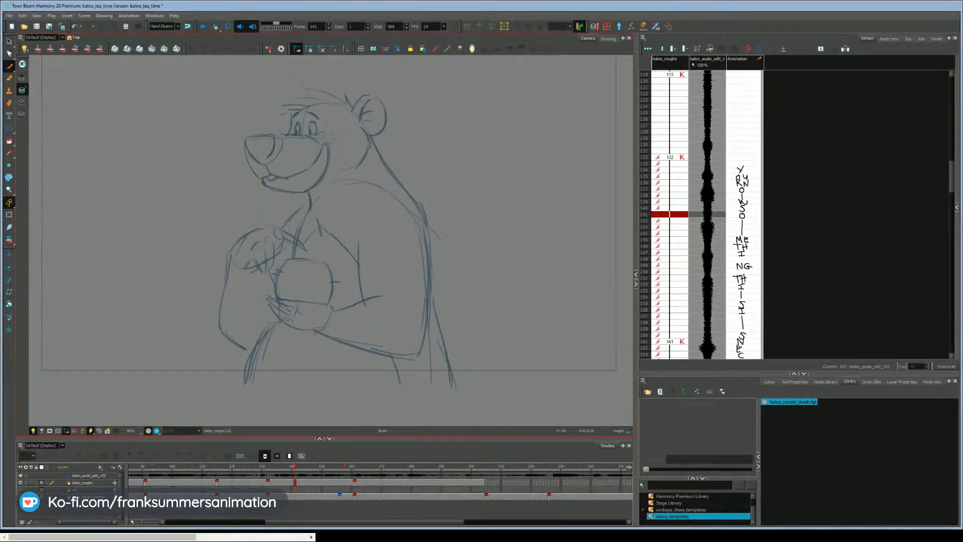
{"action": "left_click_drag", "start_coordinate": [246, 205], "coordinate": [253, 209]}
{"action": "key", "text": "ctrl+z"}
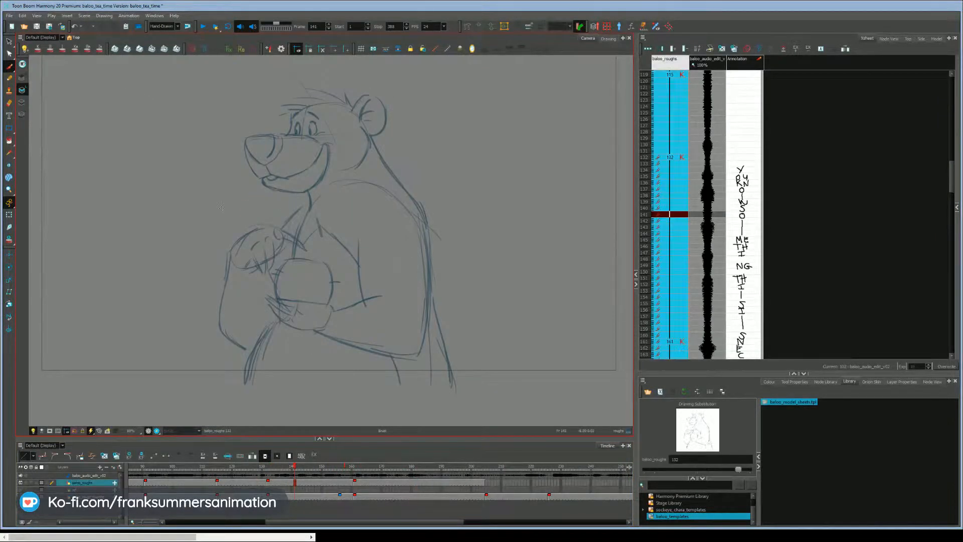
{"action": "left_click", "coordinate": [260, 468]}
{"action": "key", "text": "Return"}
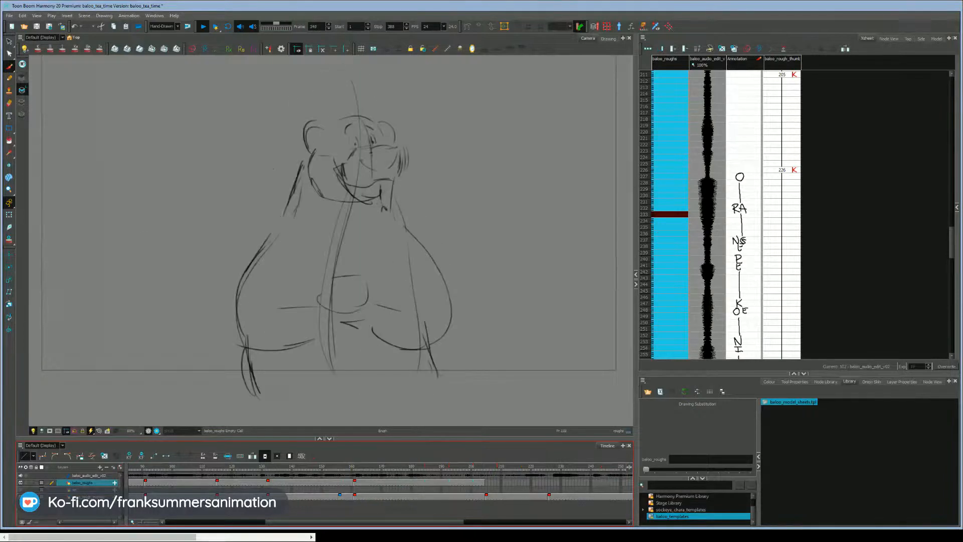
Step: Turn off the light table at frame 311 and try a rightward arrow beside the bear's head over the thumbnail
{"action": "left_click", "coordinate": [391, 467]}
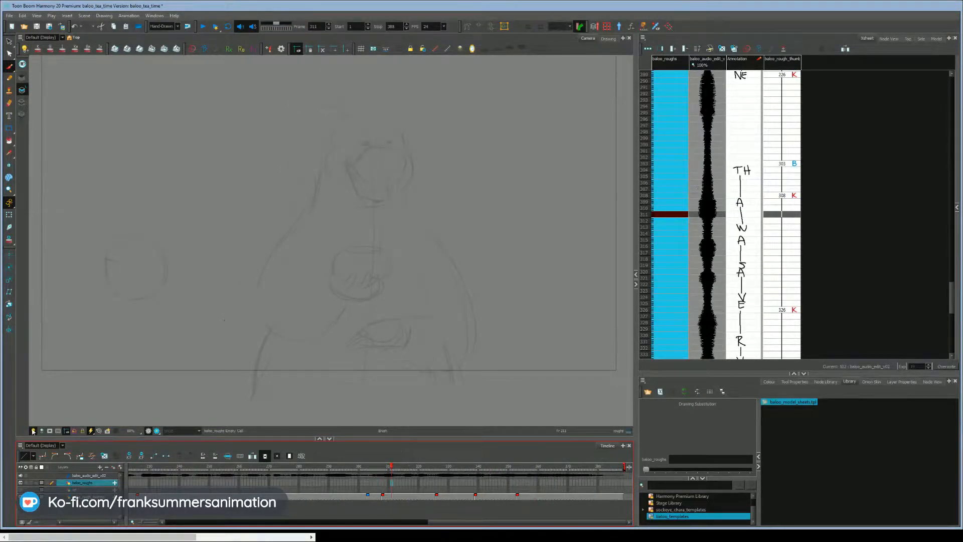
{"action": "left_click", "coordinate": [33, 430]}
{"action": "mouse_move", "coordinate": [441, 140]}
{"action": "left_mouse_down"}
{"action": "mouse_move", "coordinate": [499, 141]}
{"action": "mouse_move", "coordinate": [484, 155]}
{"action": "left_mouse_up"}
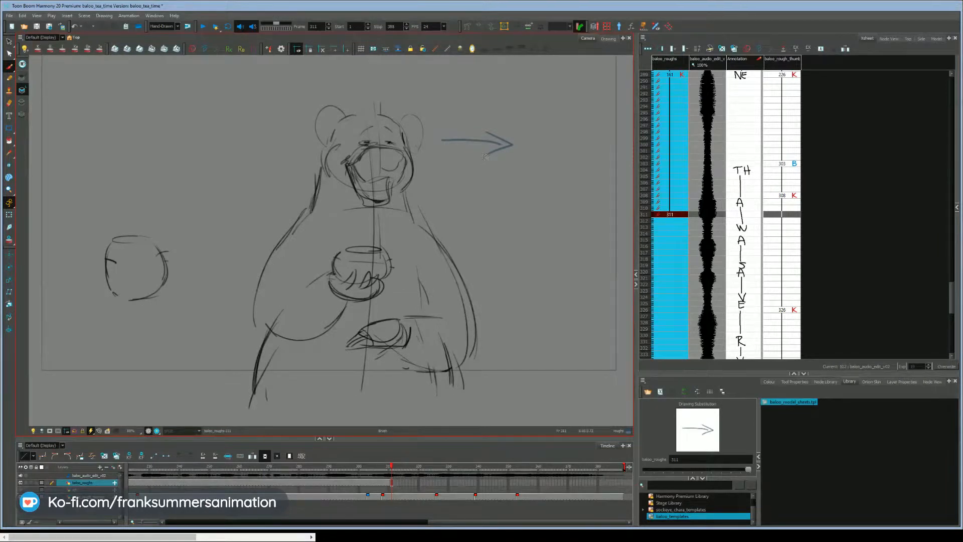
{"action": "key", "text": "ctrl+z"}
{"action": "key", "text": "ctrl+z"}
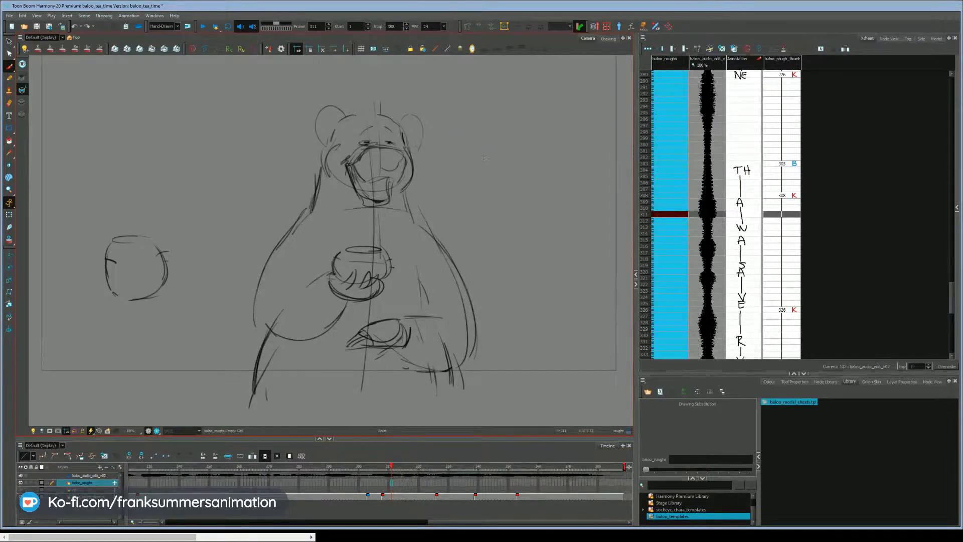
{"action": "key", "text": "ctrl+z"}
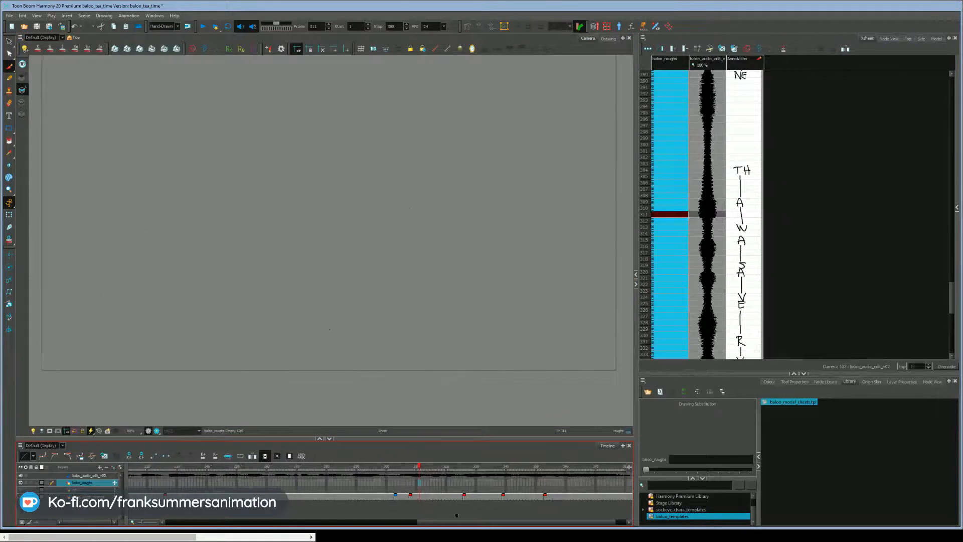
Step: Try a leftward arrow and further direction marks beside the bear's outstretched arm at frame 199, and undo them
{"action": "left_click", "coordinate": [296, 469]}
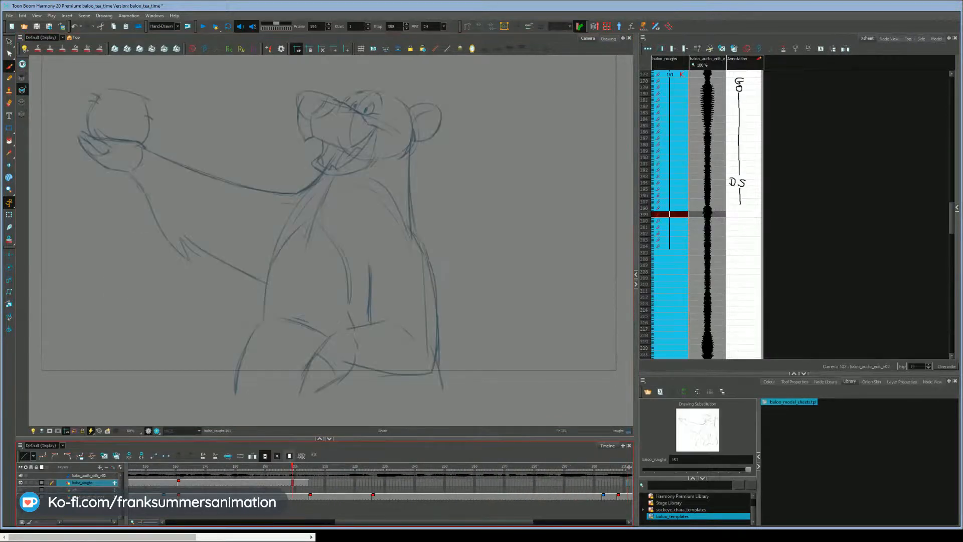
{"action": "left_click_drag", "start_coordinate": [150, 271], "coordinate": [98, 273]}
{"action": "mouse_move", "coordinate": [116, 258]}
{"action": "left_mouse_down"}
{"action": "mouse_move", "coordinate": [91, 271]}
{"action": "mouse_move", "coordinate": [112, 288]}
{"action": "left_mouse_up"}
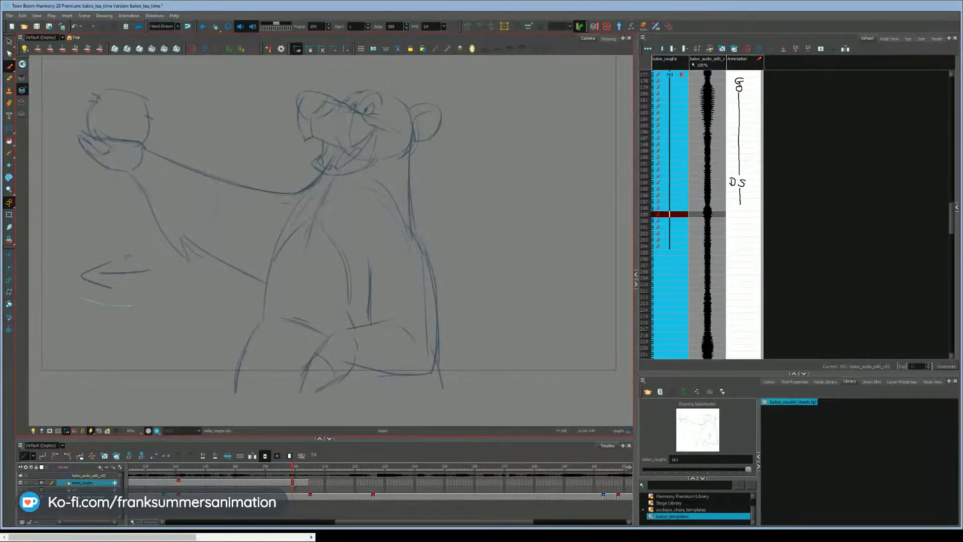
{"action": "key", "text": "ctrl+z"}
{"action": "key", "text": "ctrl+z"}
{"action": "key", "text": "ctrl+z"}
{"action": "left_click_drag", "start_coordinate": [138, 366], "coordinate": [168, 370]}
{"action": "left_click_drag", "start_coordinate": [53, 214], "coordinate": [123, 224]}
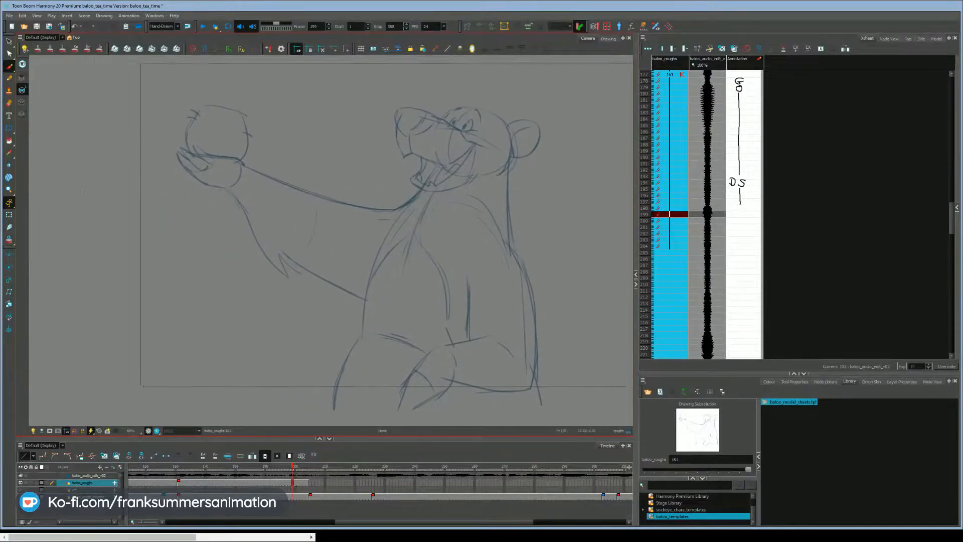
{"action": "left_click_drag", "start_coordinate": [76, 185], "coordinate": [119, 223]}
{"action": "left_click_drag", "start_coordinate": [106, 186], "coordinate": [84, 231]}
{"action": "left_click_drag", "start_coordinate": [47, 174], "coordinate": [103, 279]}
{"action": "key", "text": "ctrl+z"}
{"action": "key", "text": "ctrl+z"}
{"action": "key", "text": "ctrl+z"}
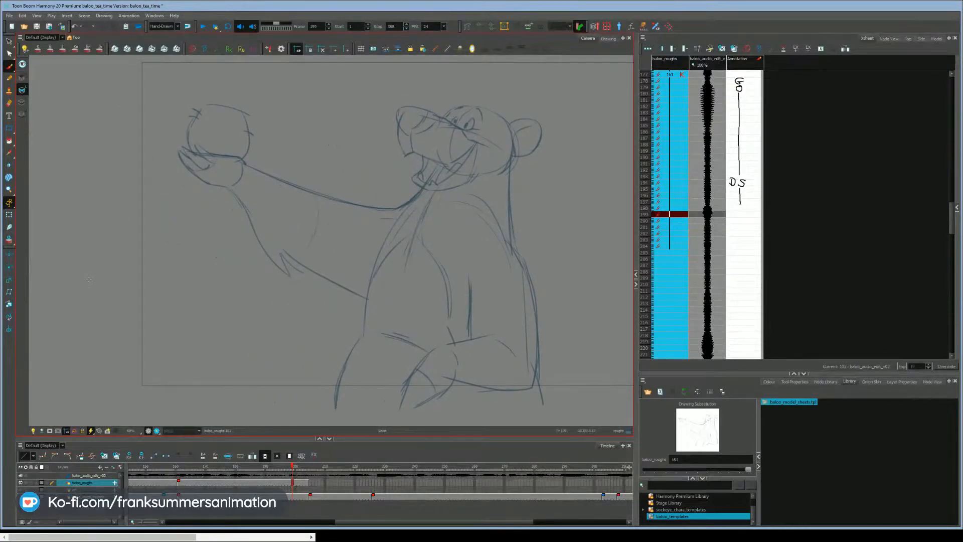
Step: Draw tufts of hair on top of the bear's head in the frame 161 drawing, comparing with the frame 132 pose
{"action": "left_click_drag", "start_coordinate": [165, 324], "coordinate": [148, 323]}
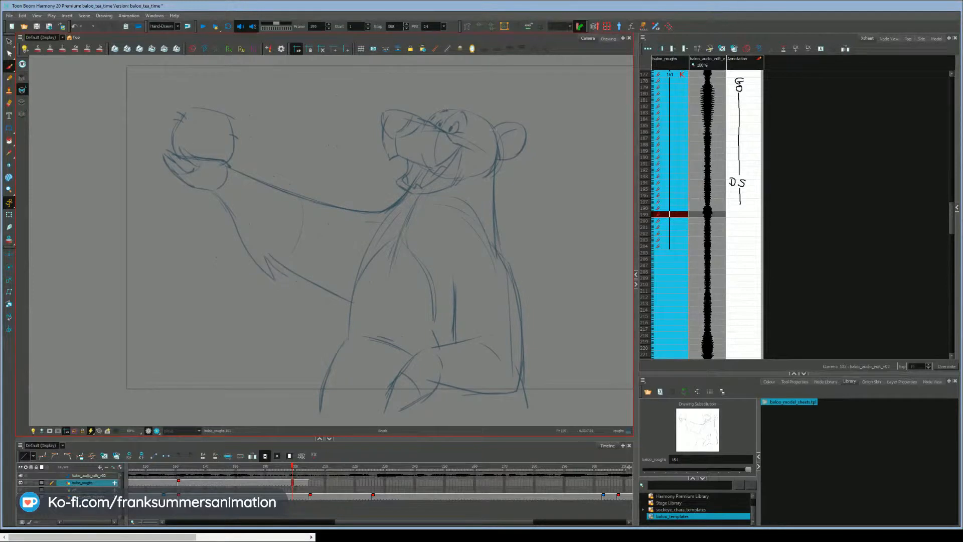
{"action": "mouse_move", "coordinate": [490, 109]}
{"action": "left_mouse_down"}
{"action": "mouse_move", "coordinate": [493, 124]}
{"action": "mouse_move", "coordinate": [480, 110]}
{"action": "left_mouse_up"}
{"action": "key", "text": "f"}
{"action": "key", "text": "g"}
{"action": "left_click_drag", "start_coordinate": [481, 110], "coordinate": [487, 122]}
{"action": "mouse_move", "coordinate": [452, 95]}
{"action": "left_mouse_down"}
{"action": "mouse_move", "coordinate": [477, 111]}
{"action": "mouse_move", "coordinate": [467, 112]}
{"action": "left_mouse_up"}
{"action": "key", "text": "f"}
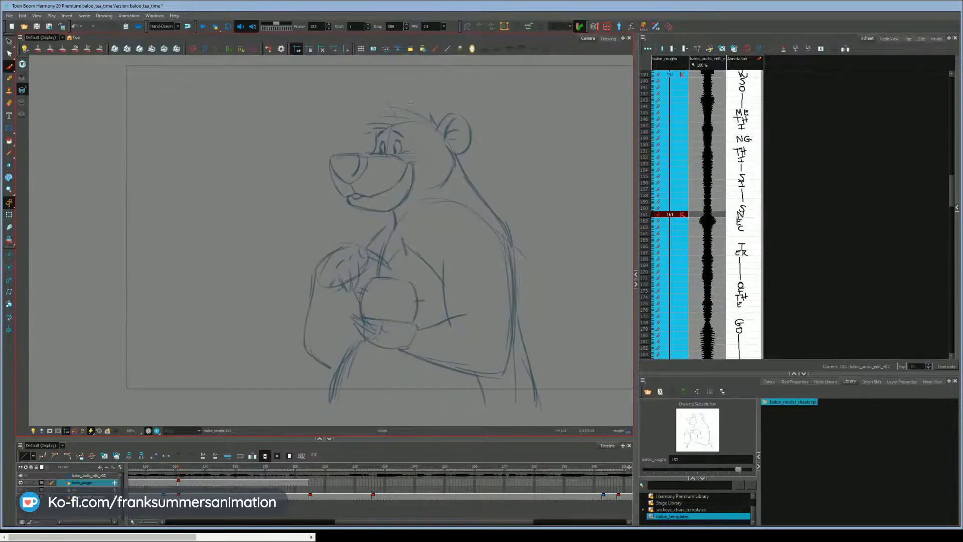
{"action": "key", "text": "g"}
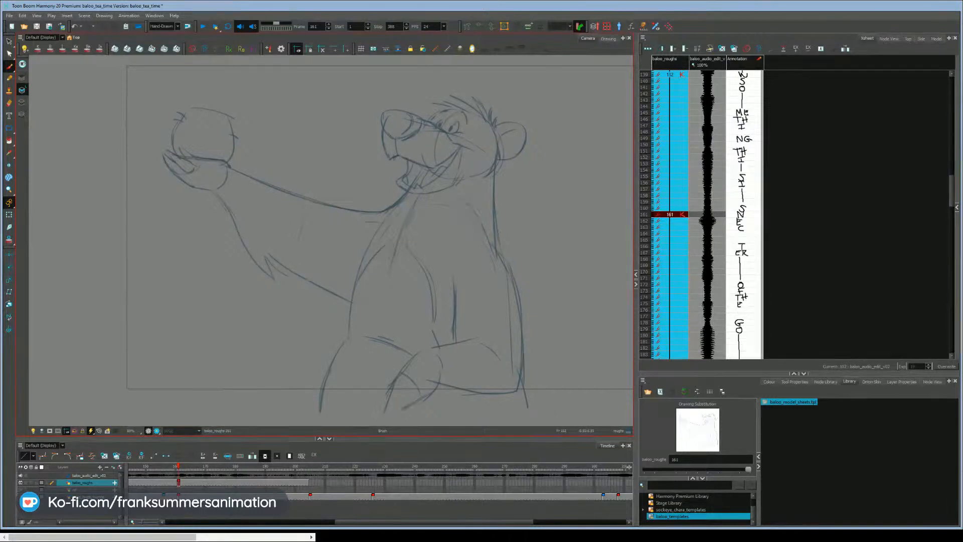
Step: Redraw the raised forearm's underside, elbow fur, front of the torso and outer thigh line on frame 161
{"action": "left_click_drag", "start_coordinate": [229, 332], "coordinate": [193, 332]}
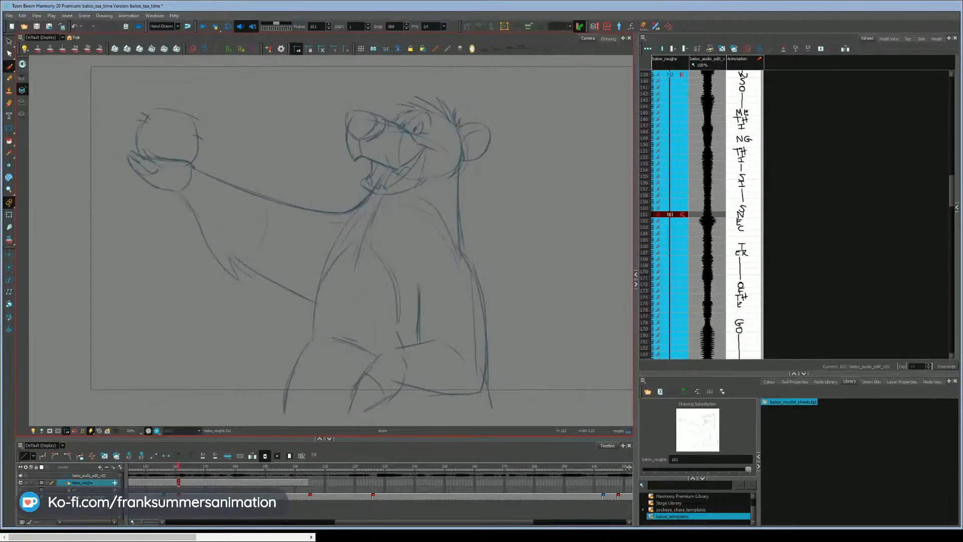
{"action": "mouse_move", "coordinate": [170, 190]}
{"action": "left_mouse_down"}
{"action": "mouse_move", "coordinate": [192, 195]}
{"action": "mouse_move", "coordinate": [183, 192]}
{"action": "left_mouse_up"}
{"action": "left_click_drag", "start_coordinate": [190, 211], "coordinate": [235, 272]}
{"action": "left_click_drag", "start_coordinate": [236, 271], "coordinate": [247, 279]}
{"action": "left_click_drag", "start_coordinate": [324, 259], "coordinate": [351, 217]}
{"action": "left_click_drag", "start_coordinate": [315, 330], "coordinate": [321, 274]}
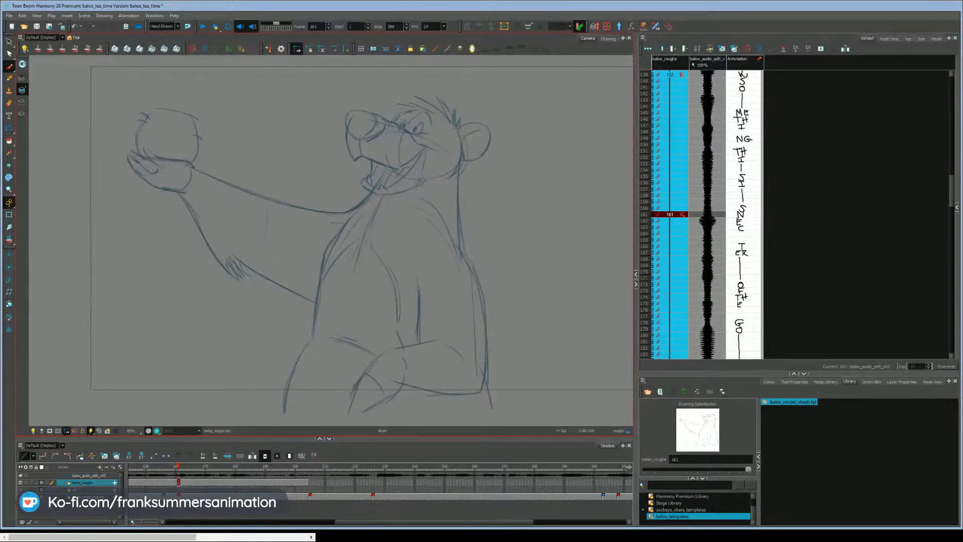
{"action": "left_click_drag", "start_coordinate": [307, 344], "coordinate": [278, 416]}
Step: Flip back and forth between the key drawings at frames 132 and 161 to compare the two poses
{"action": "key", "text": "comma"}
{"action": "key", "text": "period"}
{"action": "key", "text": "f"}
{"action": "key", "text": "g"}
{"action": "key", "text": "f"}
{"action": "key", "text": "g"}
{"action": "key", "text": "f"}
{"action": "key", "text": "g"}
{"action": "key", "text": "f"}
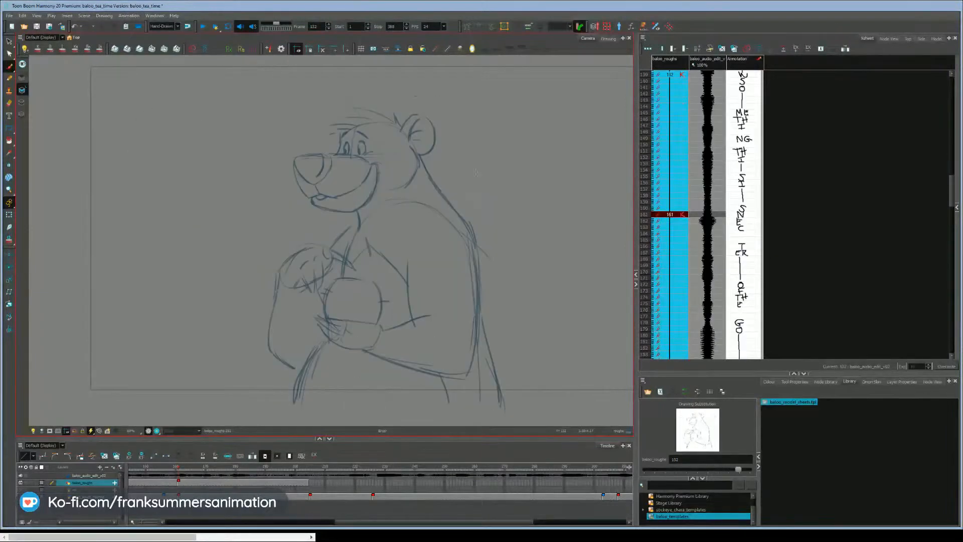
{"action": "key", "text": "g"}
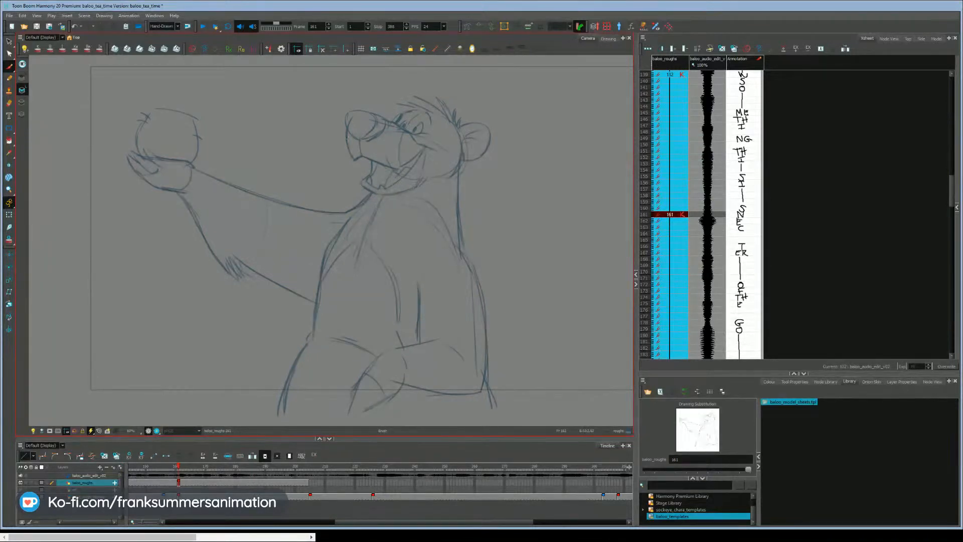
Step: Refine the open mouth and jaw of the bear on frame 161, checking it against frame 132
{"action": "left_click_drag", "start_coordinate": [386, 156], "coordinate": [424, 178]}
{"action": "key", "text": "ctrl+z"}
{"action": "left_click_drag", "start_coordinate": [140, 342], "coordinate": [141, 328]}
{"action": "key", "text": "f"}
{"action": "key", "text": "g"}
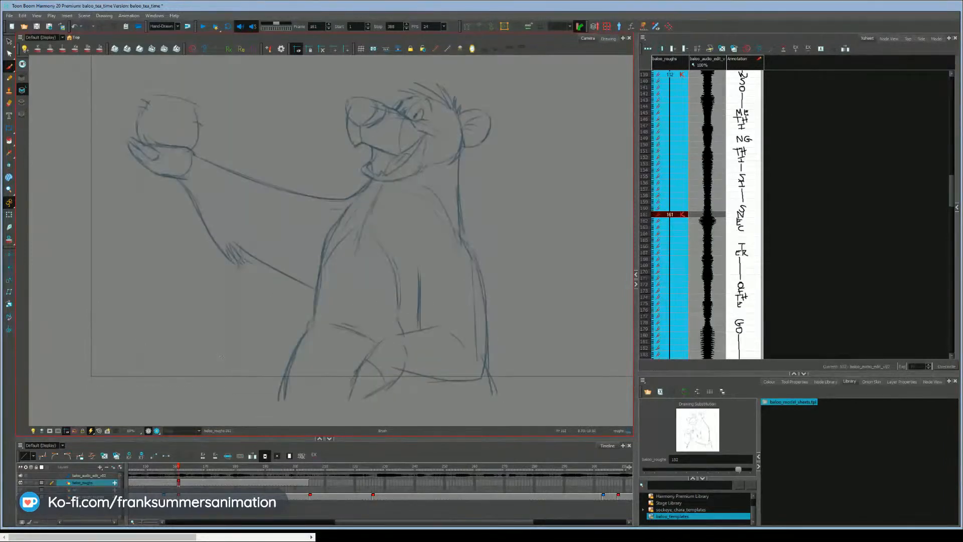
{"action": "key", "text": "g"}
Step: Create an empty drawing at frame 156 on the roughs layer and mark it as a breakdown
{"action": "left_click_drag", "start_coordinate": [265, 484], "coordinate": [459, 519]}
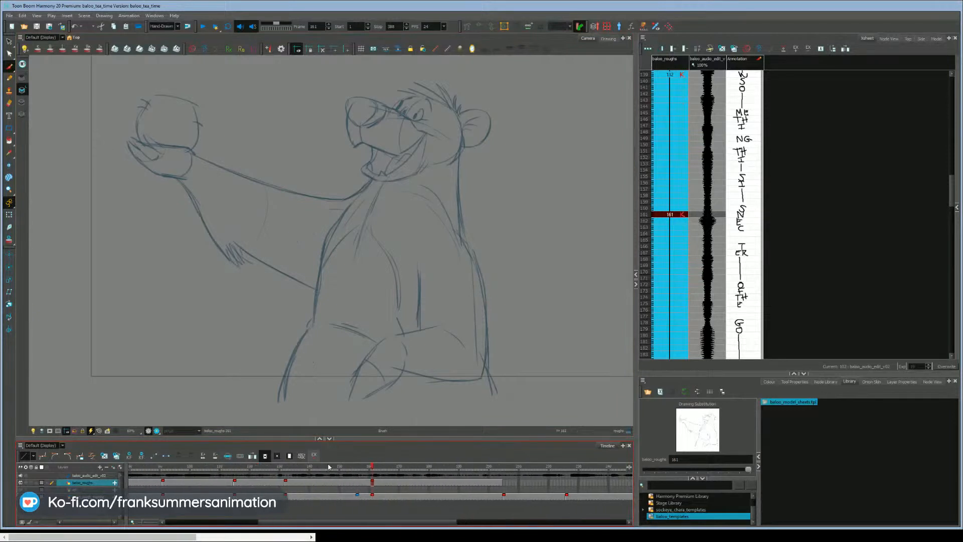
{"action": "left_click_drag", "start_coordinate": [307, 465], "coordinate": [328, 464]}
{"action": "left_click", "coordinate": [358, 465]}
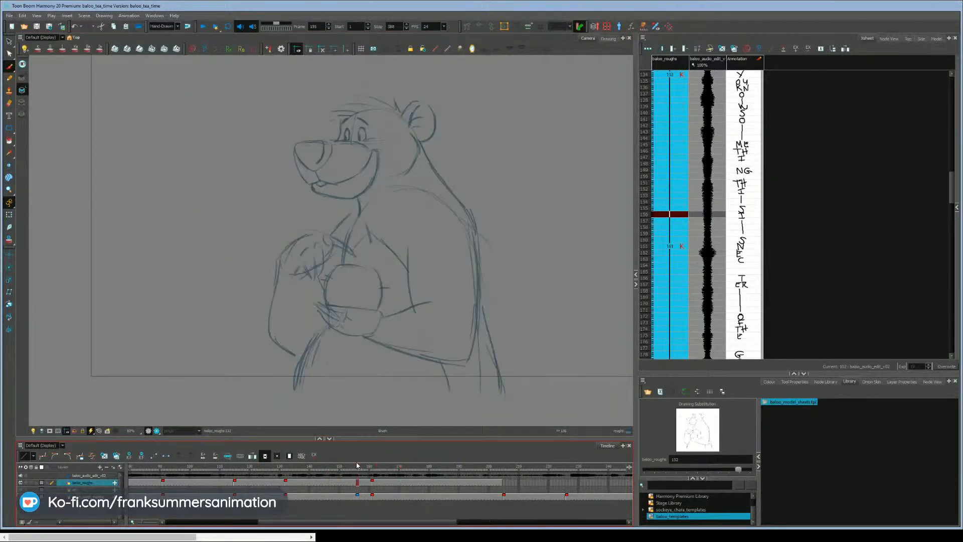
{"action": "left_click", "coordinate": [207, 49]}
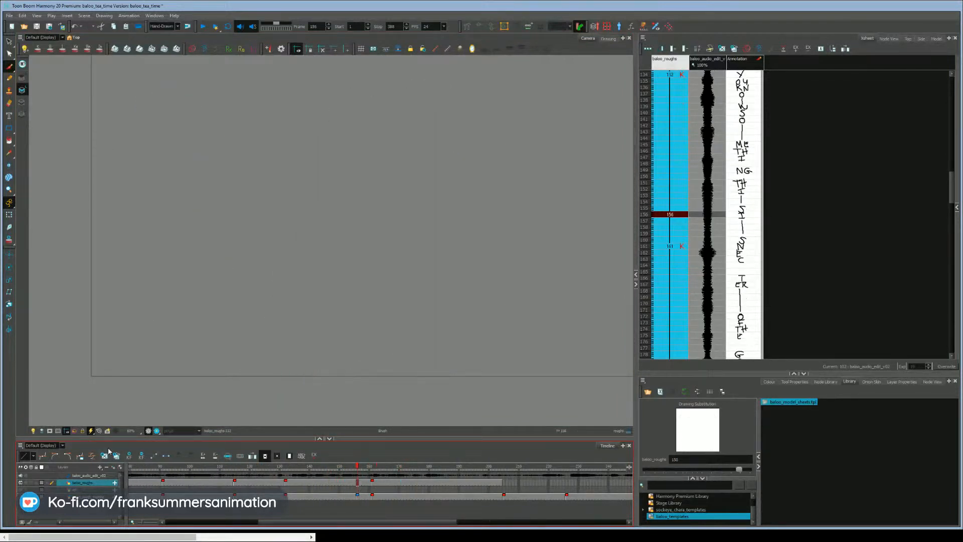
{"action": "left_click", "coordinate": [208, 49]}
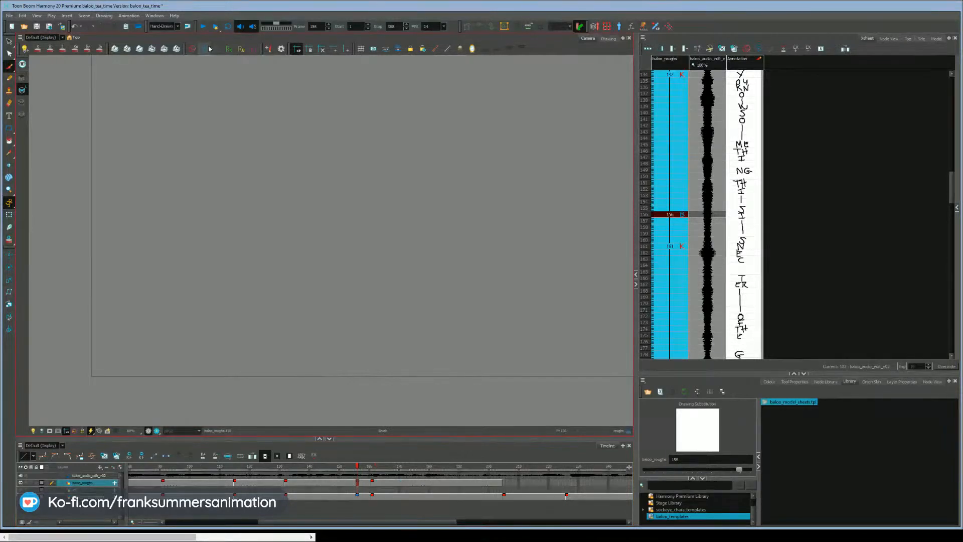
Step: Onion-skin one previous and one next drawing, and show the thumbnails layer faded with the light table
{"action": "left_click", "coordinate": [8, 240]}
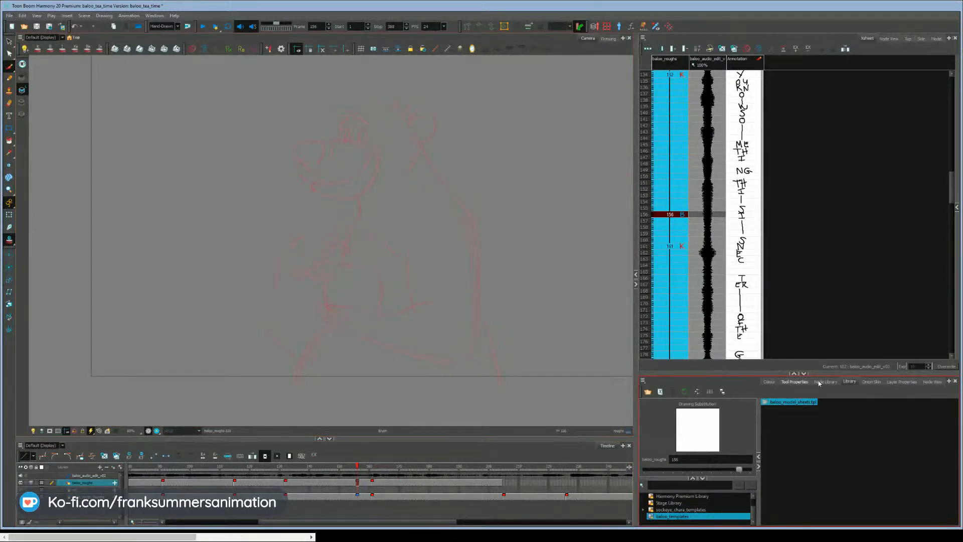
{"action": "left_click", "coordinate": [871, 382]}
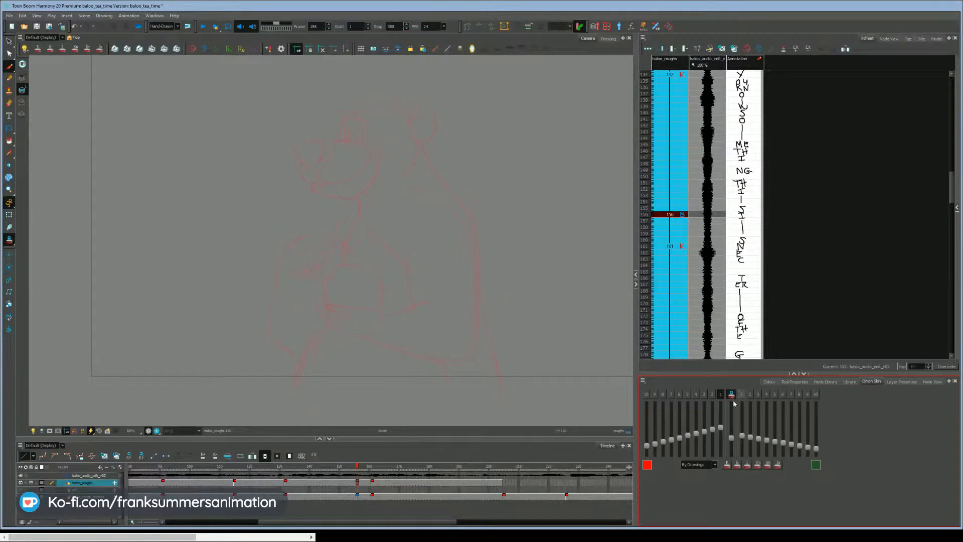
{"action": "left_click", "coordinate": [741, 394]}
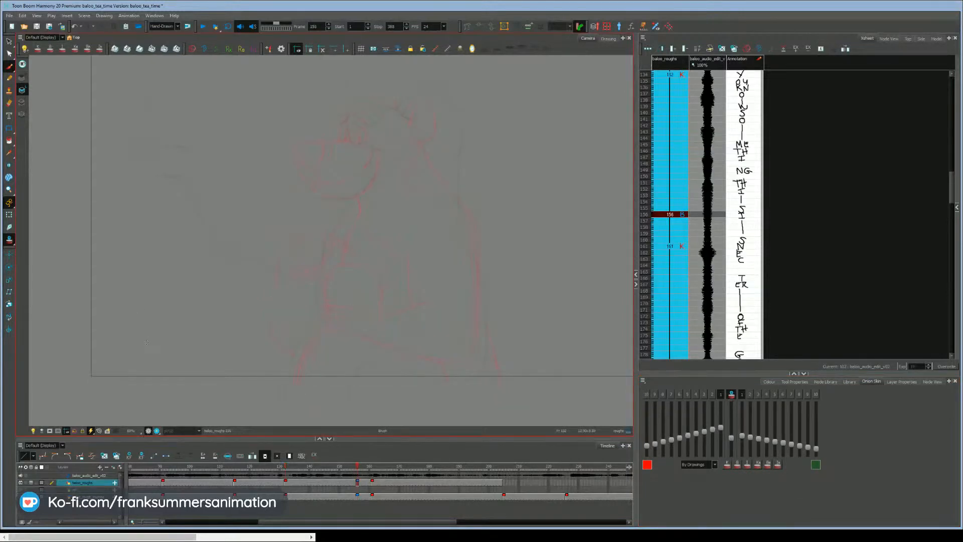
{"action": "left_click", "coordinate": [21, 496]}
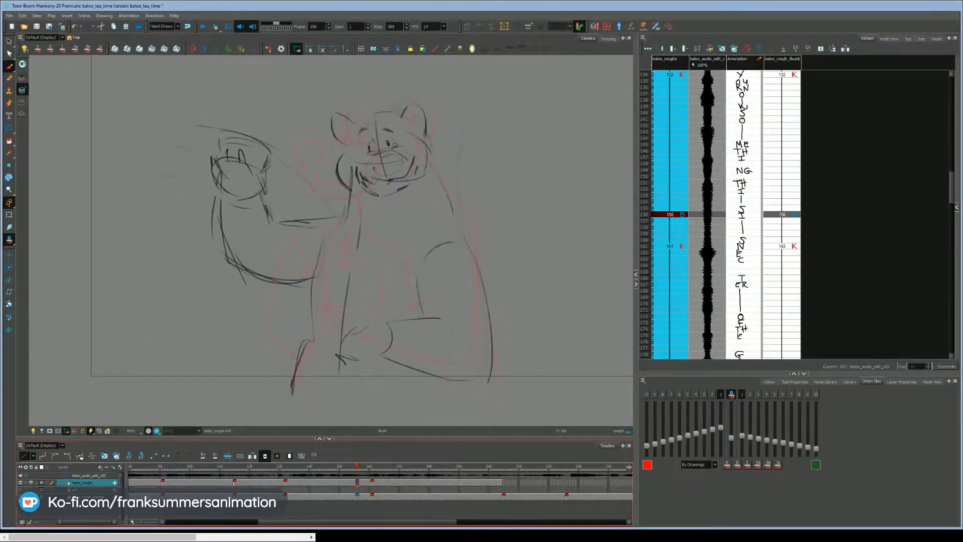
{"action": "left_click", "coordinate": [42, 431]}
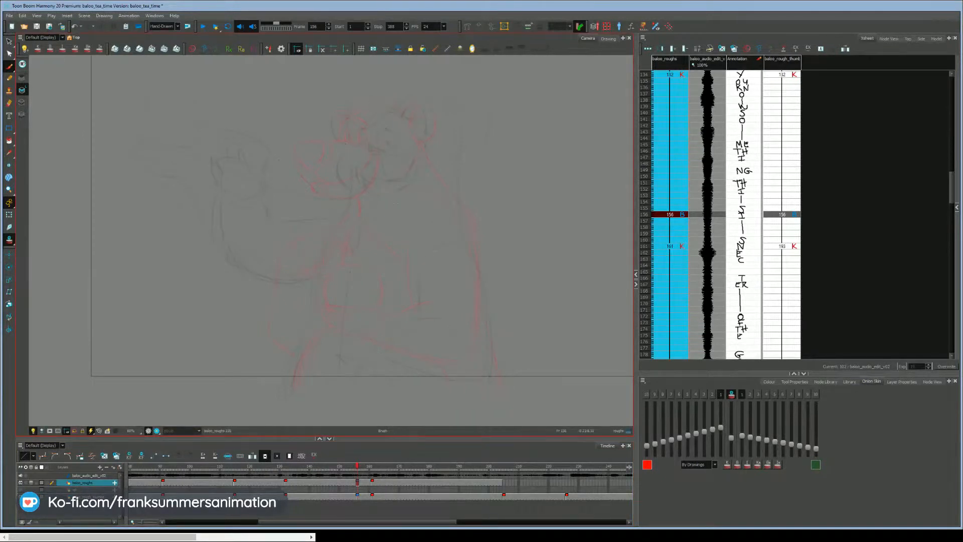
Step: Sketch the head's centre and eye guidelines and the back-of-neck line for the breakdown on frame 156
{"action": "left_click_drag", "start_coordinate": [396, 149], "coordinate": [410, 147]}
{"action": "key", "text": "f"}
{"action": "key", "text": "g"}
{"action": "key", "text": "g"}
{"action": "key", "text": "f"}
{"action": "left_click_drag", "start_coordinate": [460, 206], "coordinate": [467, 222]}
Step: Flip through frames 115, 132 and 156 to examine how the poses lead into the breakdown
{"action": "key", "text": "f"}
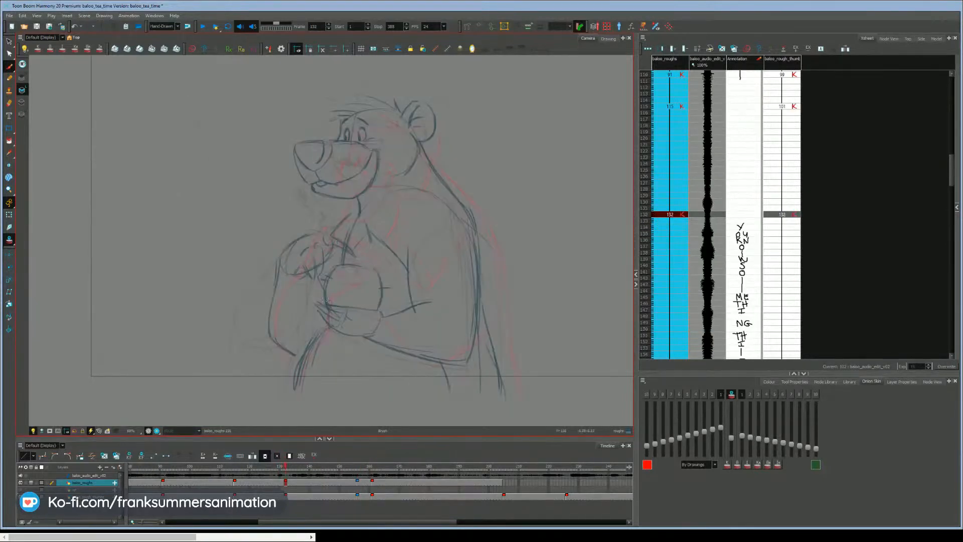
{"action": "key", "text": "g"}
{"action": "key", "text": "f"}
{"action": "left_click_drag", "start_coordinate": [370, 223], "coordinate": [370, 239]}
{"action": "key", "text": "f"}
{"action": "key", "text": "g"}
{"action": "key", "text": "f"}
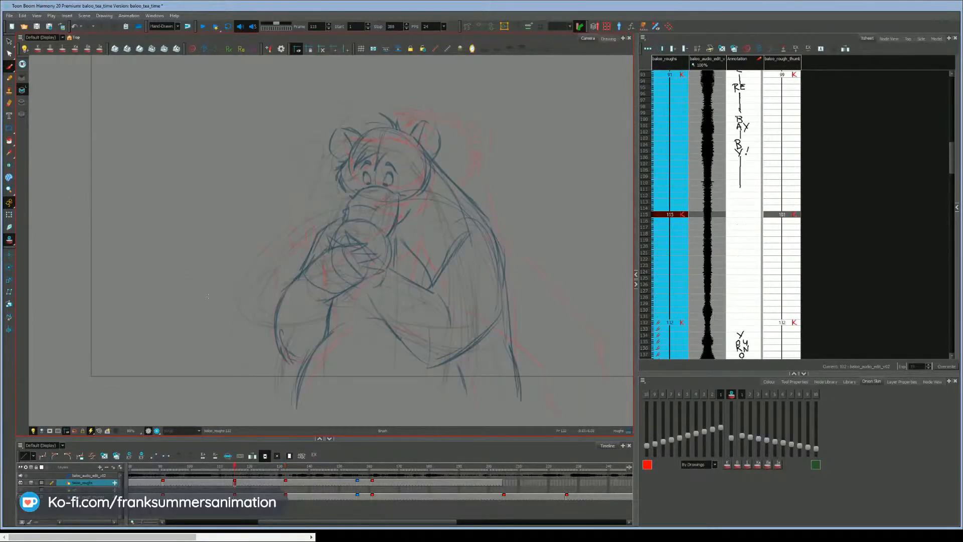
{"action": "key", "text": "g"}
{"action": "key", "text": "f"}
{"action": "key", "text": "g"}
{"action": "key", "text": "f"}
{"action": "key", "text": "g"}
{"action": "key", "text": "f"}
{"action": "key", "text": "g"}
{"action": "key", "text": "g"}
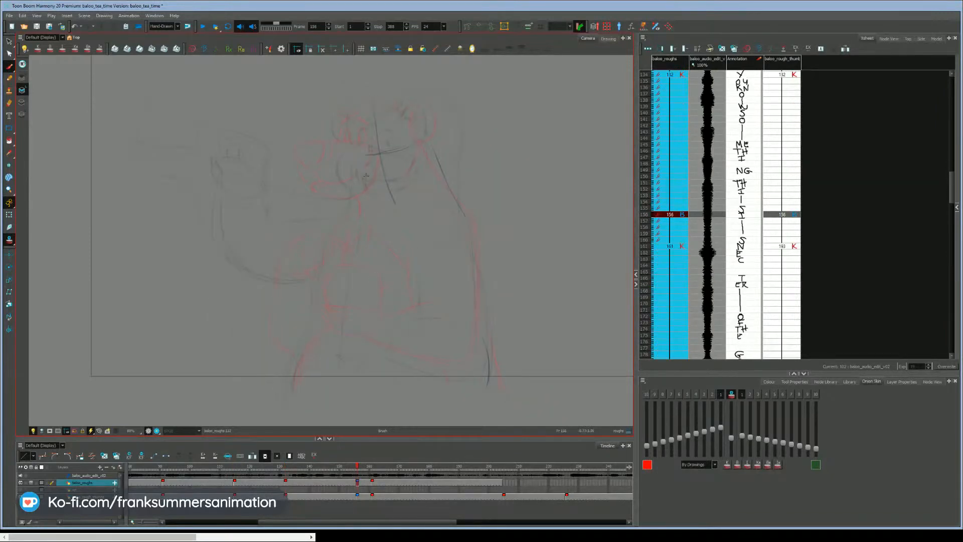
Step: Strengthen the belly patch edge, chest fur and front shoulder lines of the bear on frame 161
{"action": "key", "text": "g"}
{"action": "mouse_move", "coordinate": [354, 252]}
{"action": "left_mouse_down"}
{"action": "mouse_move", "coordinate": [369, 220]}
{"action": "mouse_move", "coordinate": [399, 291]}
{"action": "mouse_move", "coordinate": [404, 344]}
{"action": "left_mouse_up"}
{"action": "left_click_drag", "start_coordinate": [355, 229], "coordinate": [337, 251]}
{"action": "key", "text": "f"}
{"action": "key", "text": "g"}
{"action": "left_click_drag", "start_coordinate": [355, 197], "coordinate": [329, 235]}
{"action": "left_click_drag", "start_coordinate": [314, 289], "coordinate": [317, 273]}
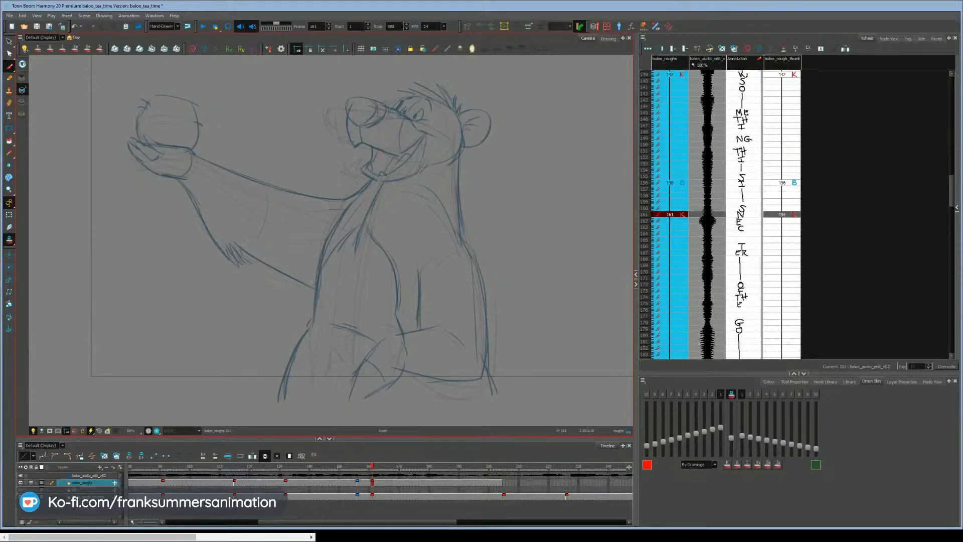
{"action": "left_click_drag", "start_coordinate": [329, 237], "coordinate": [336, 216]}
Step: Draw the bear's cheeks and begin the muzzle on the frame 156 breakdown, comparing with neighbouring drawings
{"action": "left_click_drag", "start_coordinate": [187, 349], "coordinate": [199, 360]}
{"action": "key", "text": "f"}
{"action": "key", "text": "g"}
{"action": "key", "text": "f"}
{"action": "key", "text": "g"}
{"action": "key", "text": "f"}
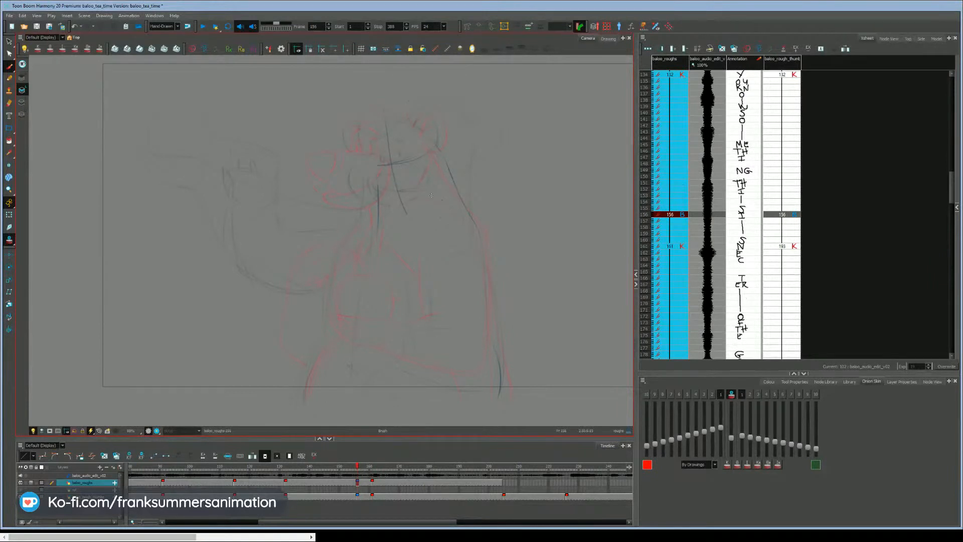
{"action": "left_click_drag", "start_coordinate": [438, 187], "coordinate": [443, 162]}
{"action": "left_click_drag", "start_coordinate": [353, 167], "coordinate": [362, 197]}
{"action": "key", "text": "g"}
{"action": "key", "text": "f"}
{"action": "key", "text": "g"}
{"action": "key", "text": "f"}
{"action": "left_click_drag", "start_coordinate": [374, 172], "coordinate": [379, 165]}
Step: Flip between the frame 156 breakdown and the frame 161 key to check the head turn and facial placement
{"action": "key", "text": "g"}
{"action": "key", "text": "f"}
{"action": "key", "text": "g"}
{"action": "key", "text": "f"}
{"action": "key", "text": "g"}
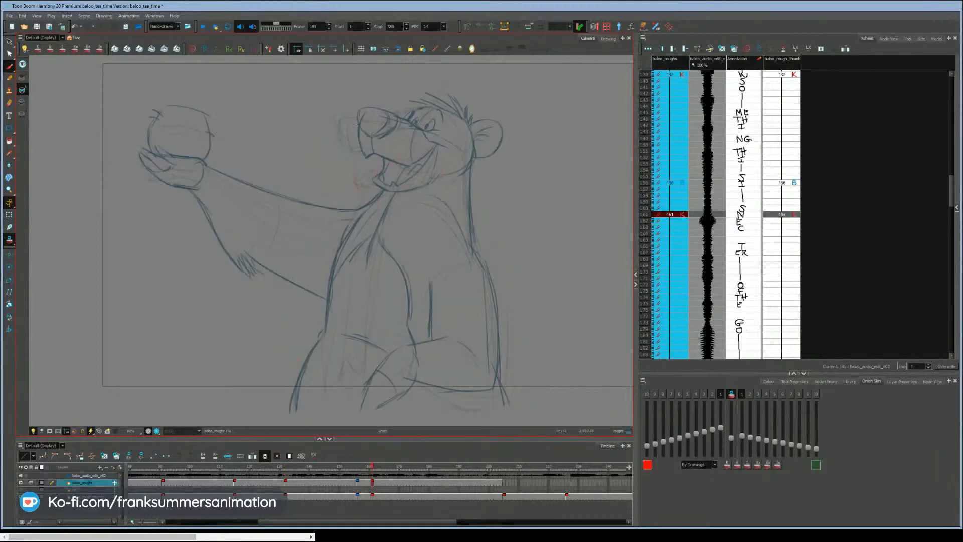
{"action": "key", "text": "f"}
{"action": "key", "text": "f"}
{"action": "key", "text": "g"}
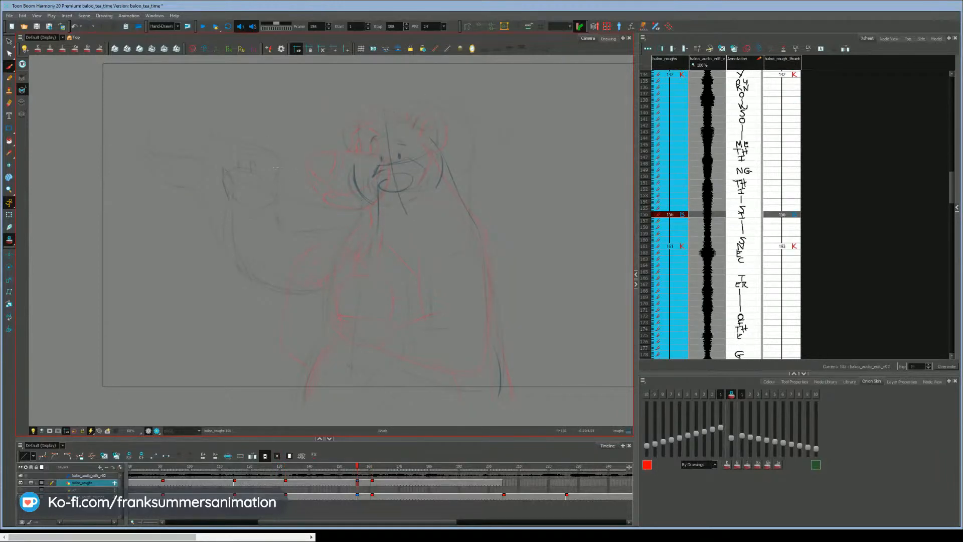
{"action": "key", "text": "f"}
{"action": "key", "text": "g"}
Step: Rough in the raised cup with the hand, fingers and wrist on frame 156, checking against the adjacent keys
{"action": "mouse_move", "coordinate": [227, 197]}
{"action": "left_mouse_down"}
{"action": "mouse_move", "coordinate": [238, 156]}
{"action": "mouse_move", "coordinate": [229, 196]}
{"action": "mouse_move", "coordinate": [278, 217]}
{"action": "left_mouse_up"}
{"action": "mouse_move", "coordinate": [264, 183]}
{"action": "left_mouse_down"}
{"action": "mouse_move", "coordinate": [236, 198]}
{"action": "mouse_move", "coordinate": [259, 196]}
{"action": "mouse_move", "coordinate": [259, 177]}
{"action": "mouse_move", "coordinate": [244, 194]}
{"action": "mouse_move", "coordinate": [241, 175]}
{"action": "mouse_move", "coordinate": [233, 191]}
{"action": "mouse_move", "coordinate": [226, 174]}
{"action": "mouse_move", "coordinate": [243, 227]}
{"action": "left_mouse_up"}
{"action": "key", "text": "f"}
{"action": "key", "text": "g"}
{"action": "key", "text": "f"}
{"action": "key", "text": "g"}
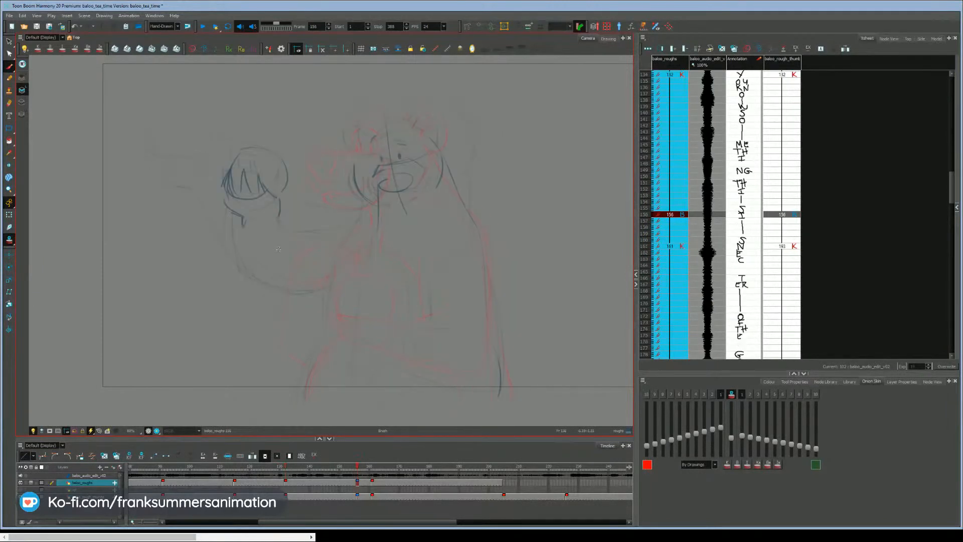